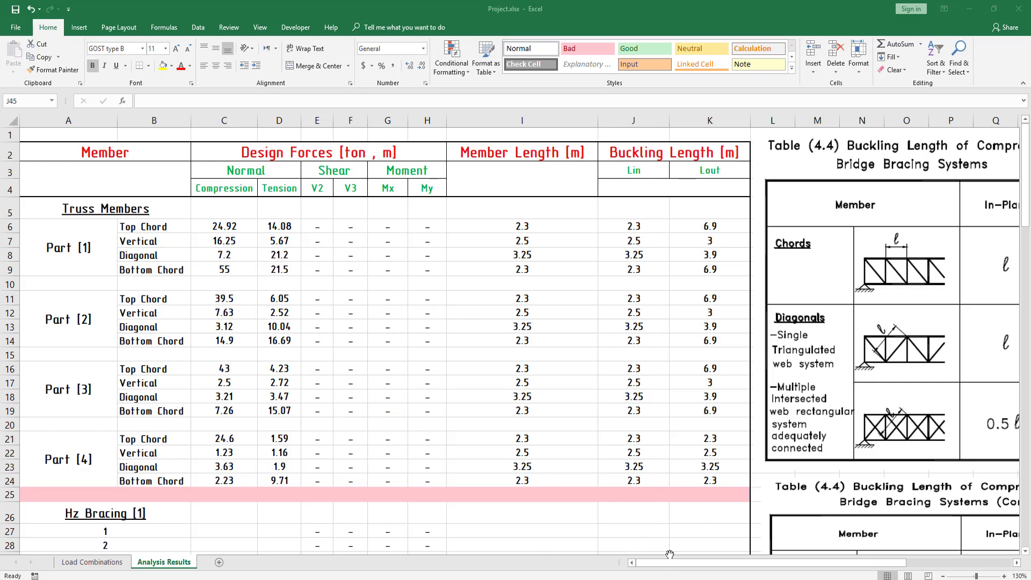
# Bring the Calculation Sheet PDF in Adobe Acrobat to the front
pyautogui.click(669, 574)
# Scroll the PDF to page 33's 5.2 Truss Members section and read the maximum and minimum stresses
pyautogui.scroll(-3, 537, 376)
pyautogui.scroll(4, 563, 376)
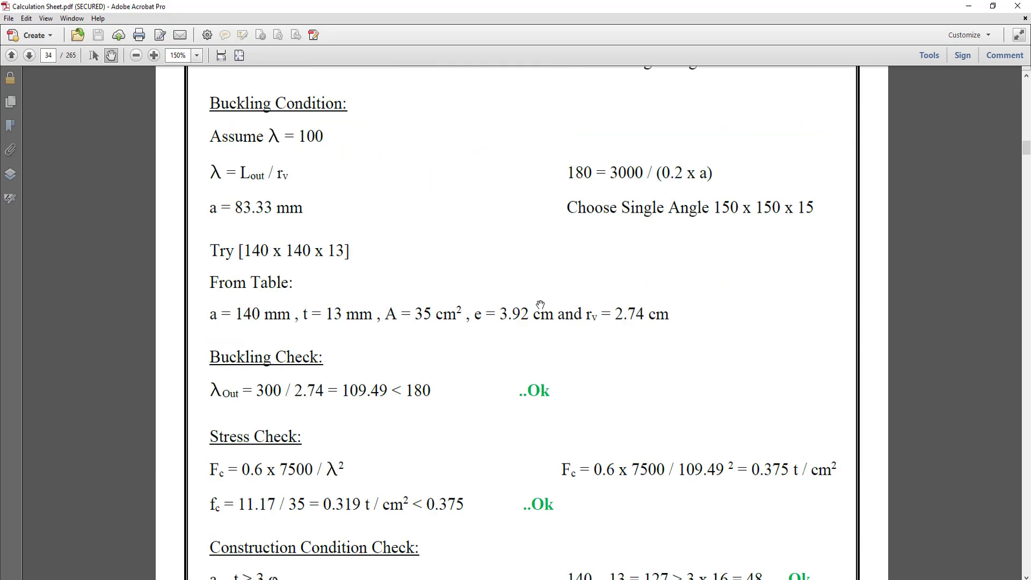
pyautogui.scroll(6, 580, 354)
pyautogui.scroll(5, 590, 346)
pyautogui.scroll(5, 590, 347)
pyautogui.scroll(4, 588, 351)
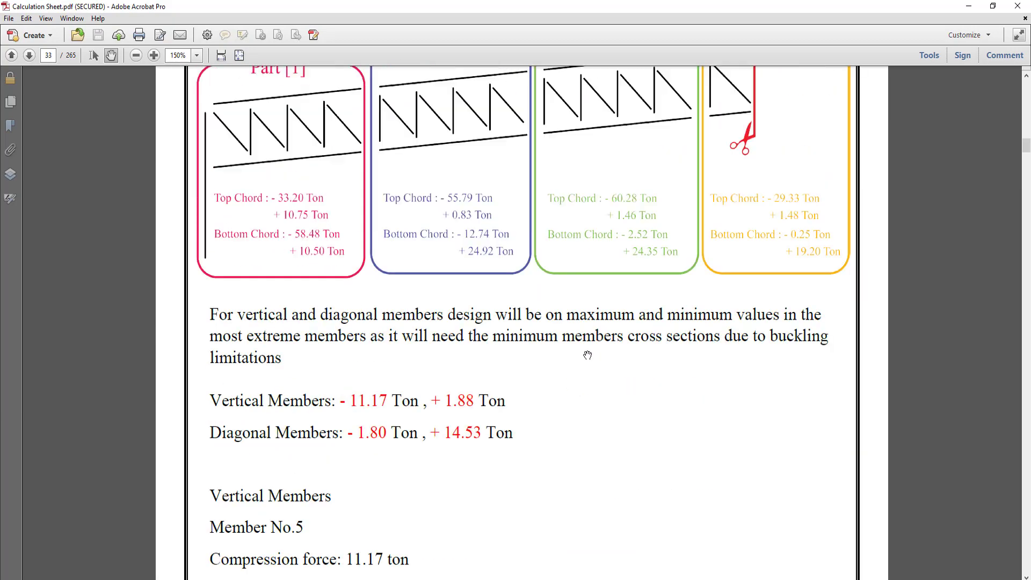
pyautogui.scroll(5, 586, 352)
pyautogui.scroll(1, 586, 353)
pyautogui.scroll(3, 587, 353)
pyautogui.scroll(1, 433, 285)
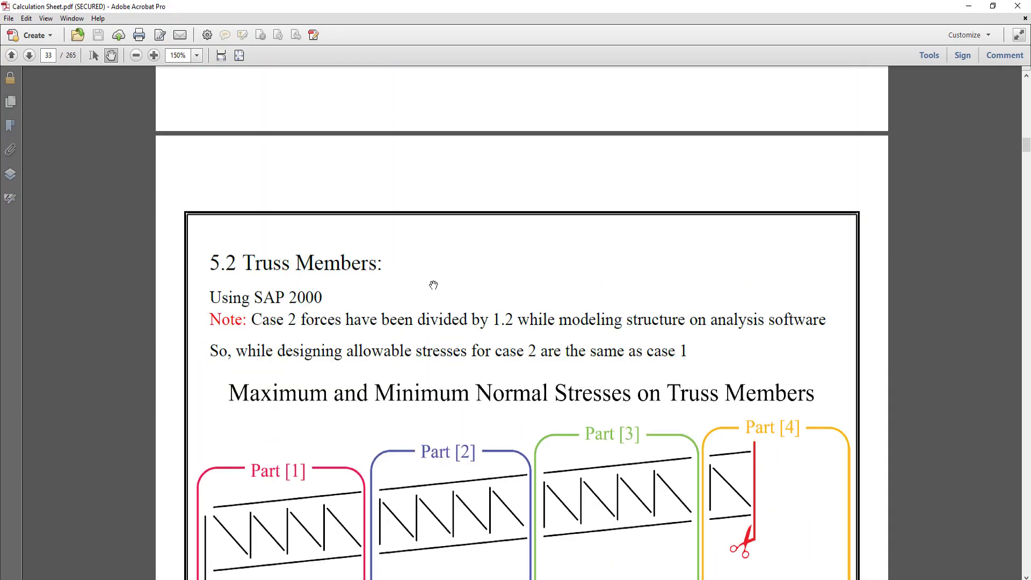
pyautogui.scroll(6, 430, 278)
pyautogui.scroll(2, 435, 291)
pyautogui.scroll(-6, 437, 292)
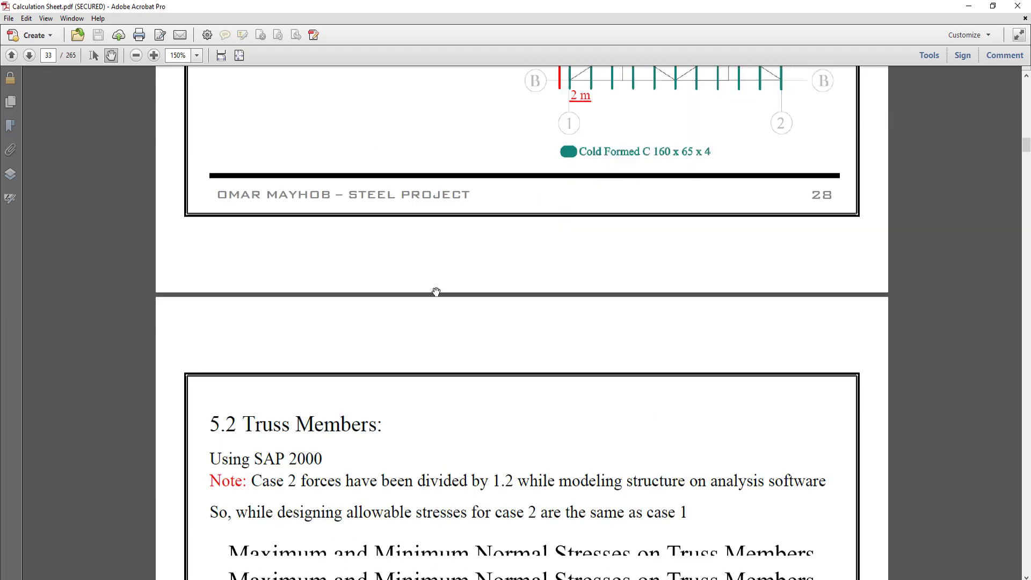
pyautogui.scroll(-1, 437, 291)
pyautogui.scroll(-7, 437, 291)
pyautogui.scroll(-5, 436, 292)
pyautogui.scroll(-2, 436, 291)
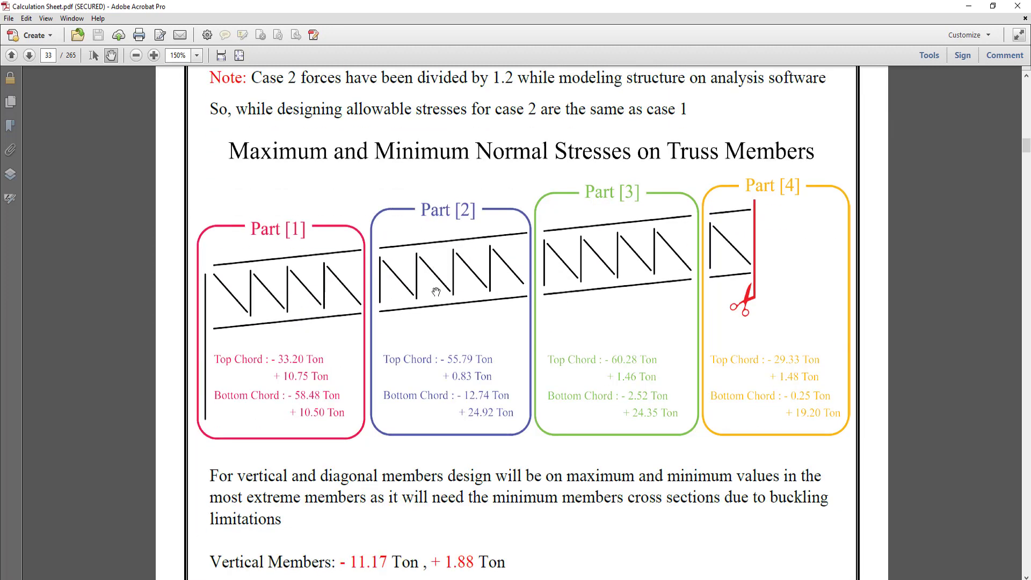
pyautogui.scroll(-2, 437, 291)
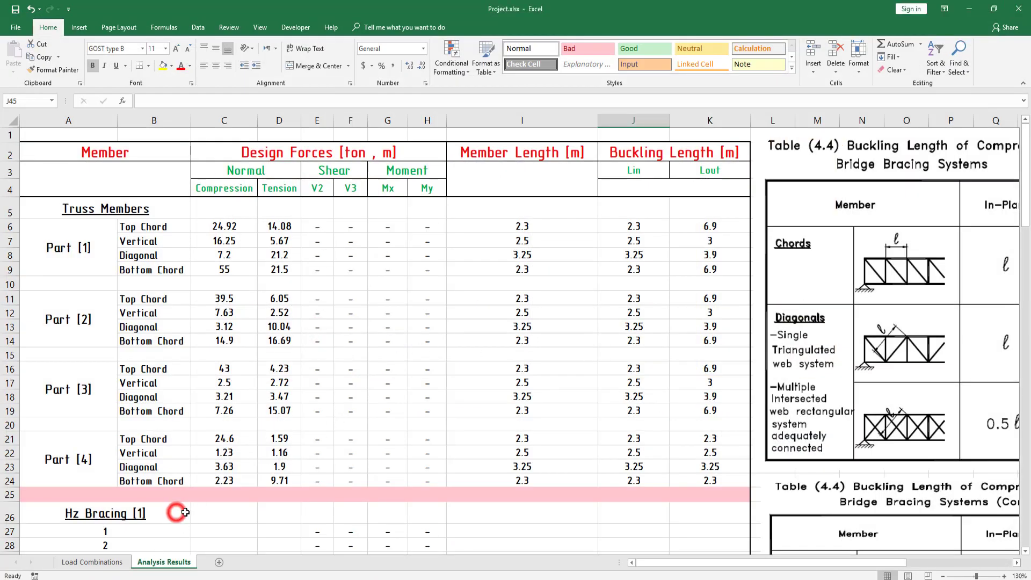
# Review the empty Hz Bracing [1] and Hz Bracing [2] rows on the Analysis Results sheet
pyautogui.scroll(-2, 178, 515)
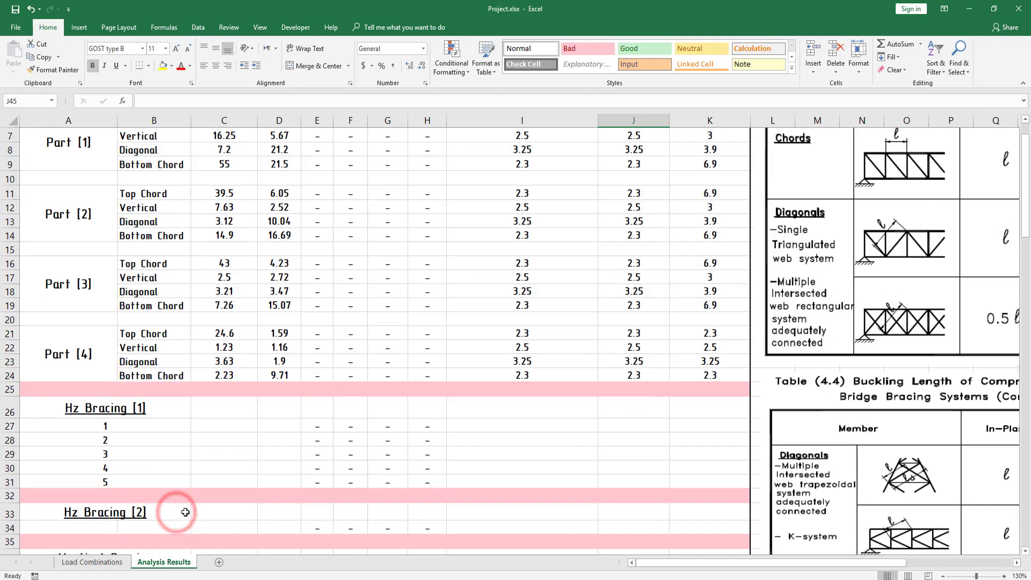
pyautogui.click(151, 424)
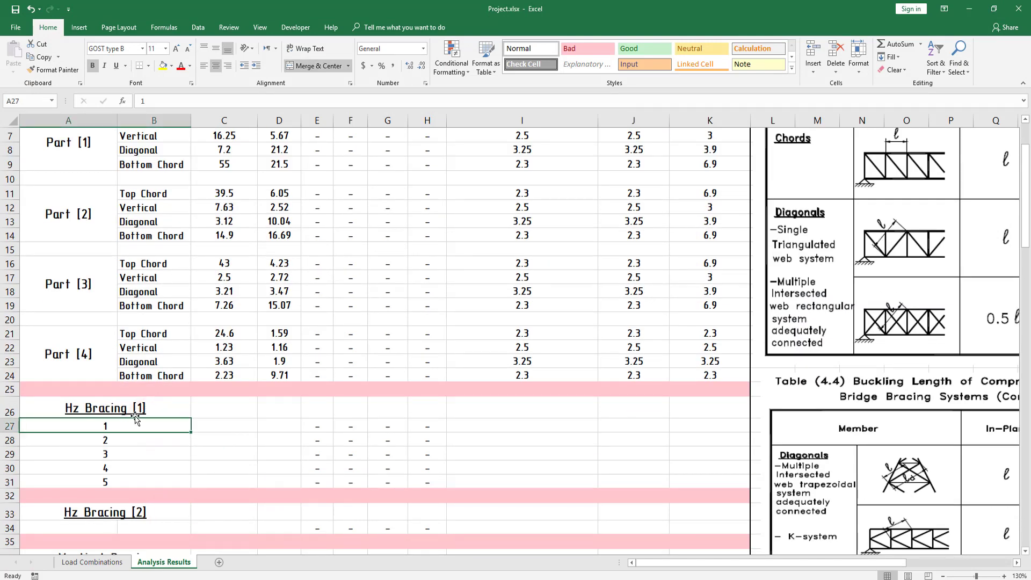
pyautogui.scroll(-2, 182, 424)
pyautogui.scroll(-2, 179, 428)
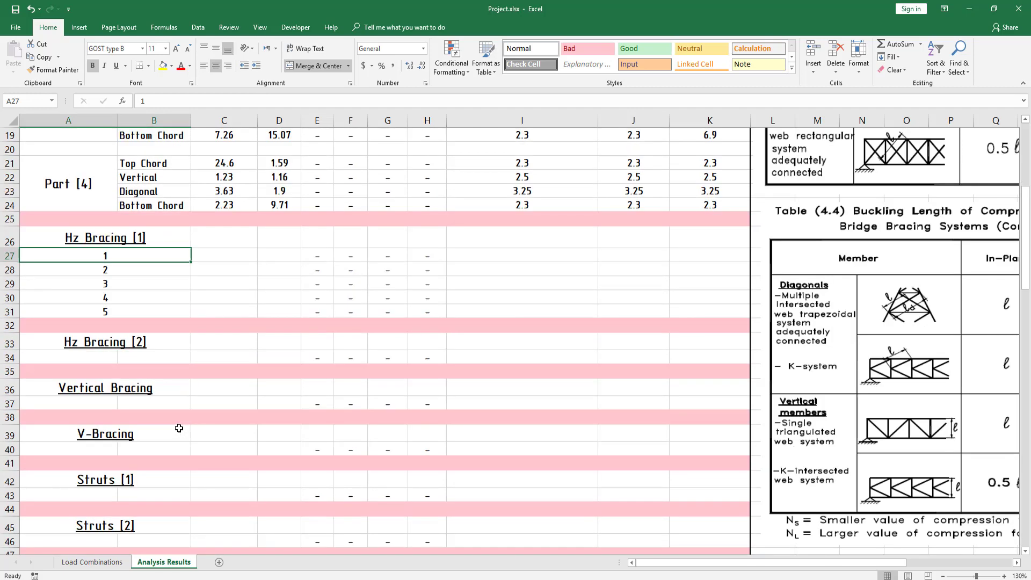
pyautogui.click(161, 237)
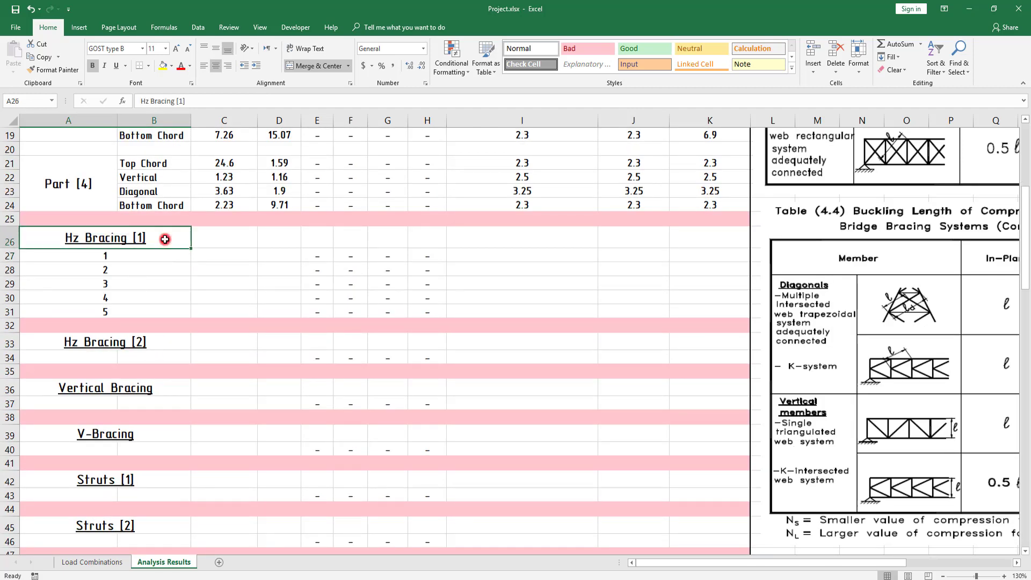
pyautogui.click(162, 344)
# Review the Vertical Bracing, V-Bracing, Struts [1], Struts [2] and Longitudinal Bracing sections
pyautogui.click(139, 396)
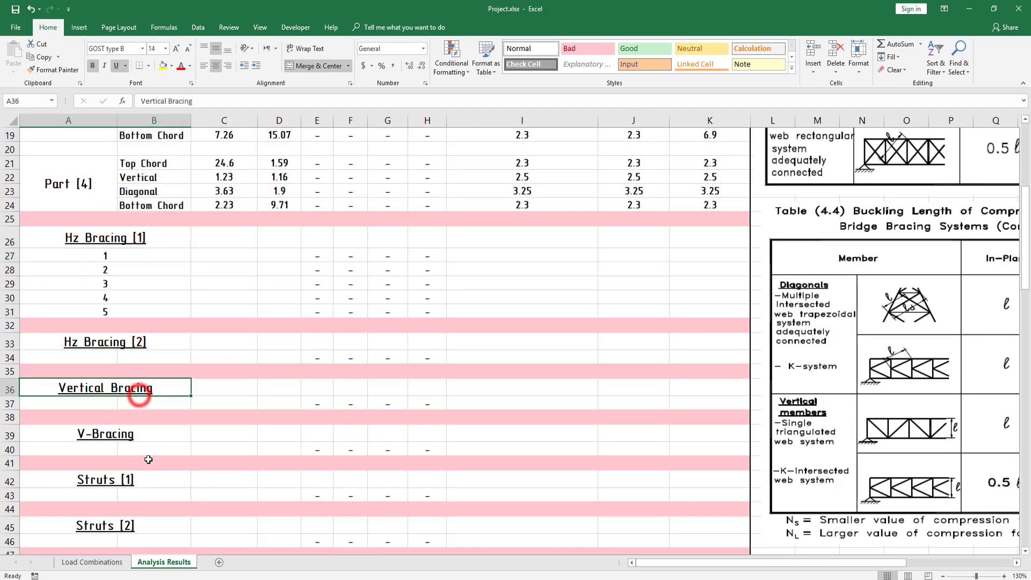
pyautogui.click(138, 435)
pyautogui.scroll(-2, 180, 493)
pyautogui.scroll(-1, 181, 494)
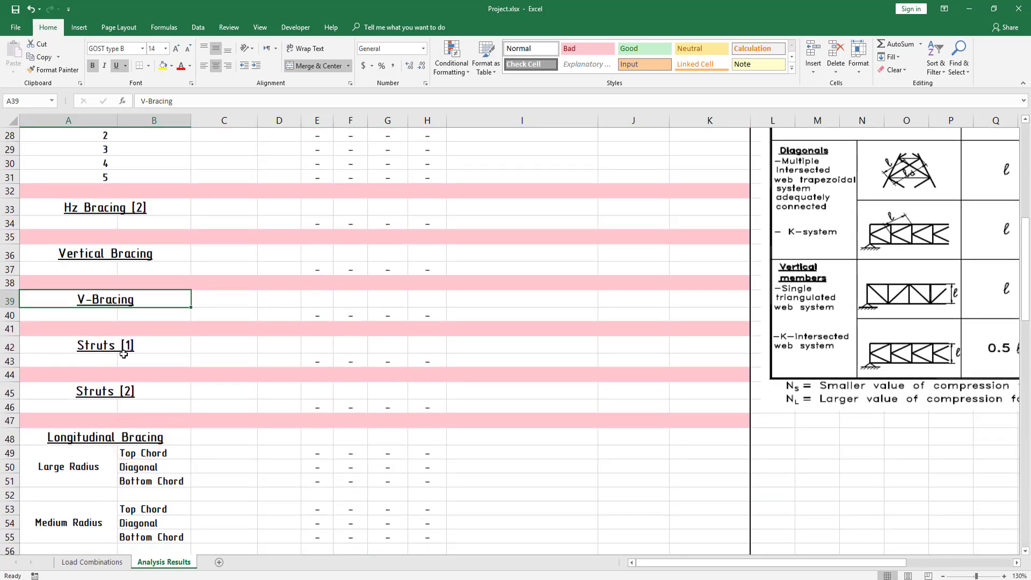
pyautogui.click(123, 352)
pyautogui.click(127, 392)
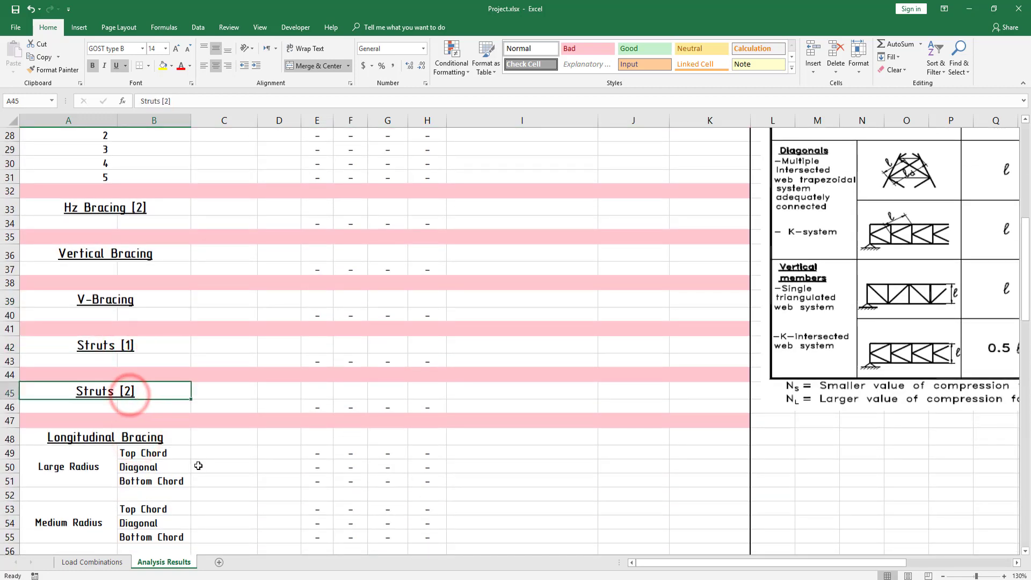
pyautogui.click(143, 436)
# Scroll back up the sheet via cell J32 and switch to the SAP2000 model
pyautogui.scroll(-1, 290, 460)
pyautogui.scroll(-2, 290, 461)
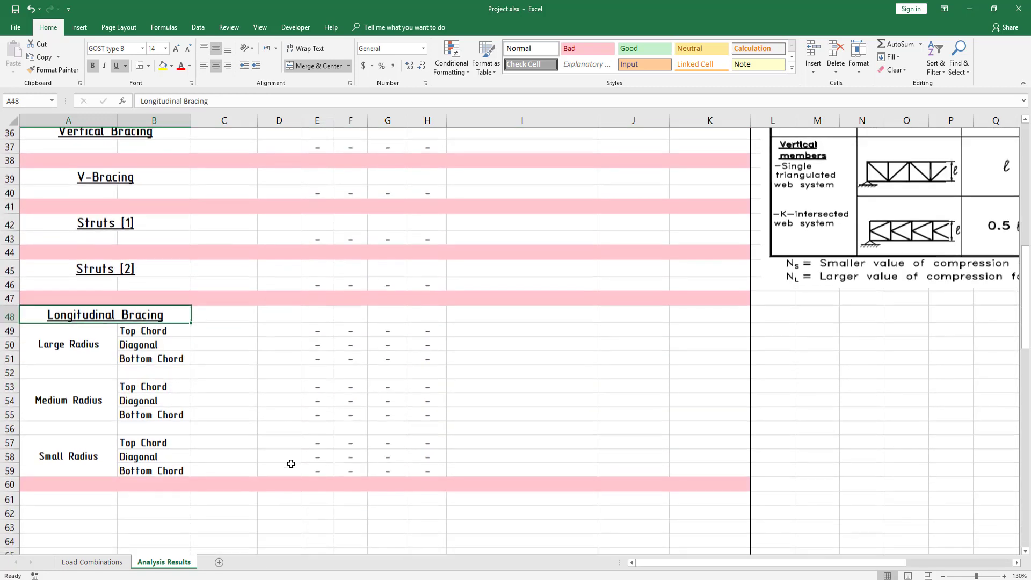
pyautogui.scroll(4, 271, 450)
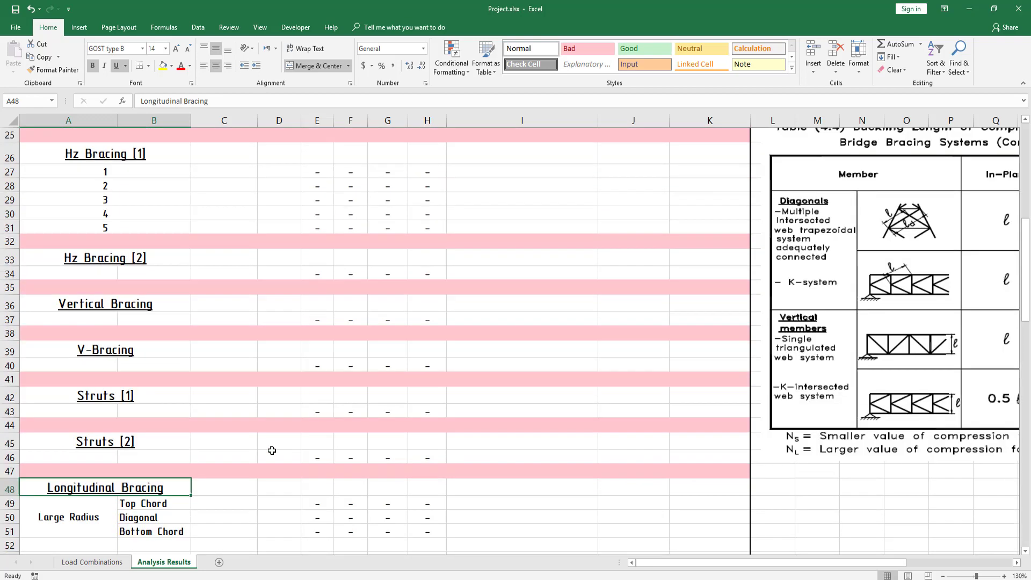
pyautogui.click(615, 235)
pyautogui.scroll(3, 548, 236)
pyautogui.scroll(3, 531, 247)
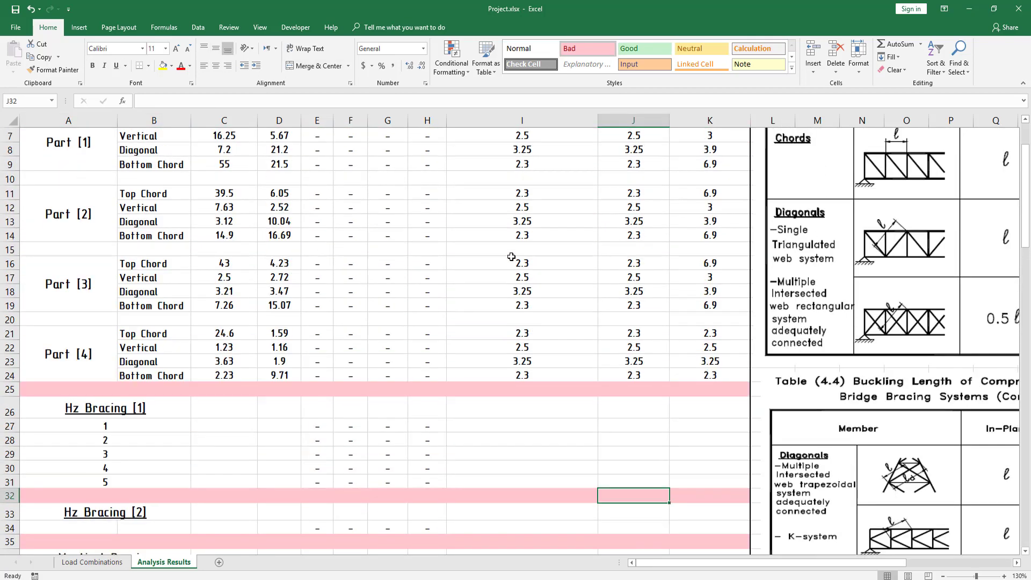
pyautogui.scroll(2, 372, 347)
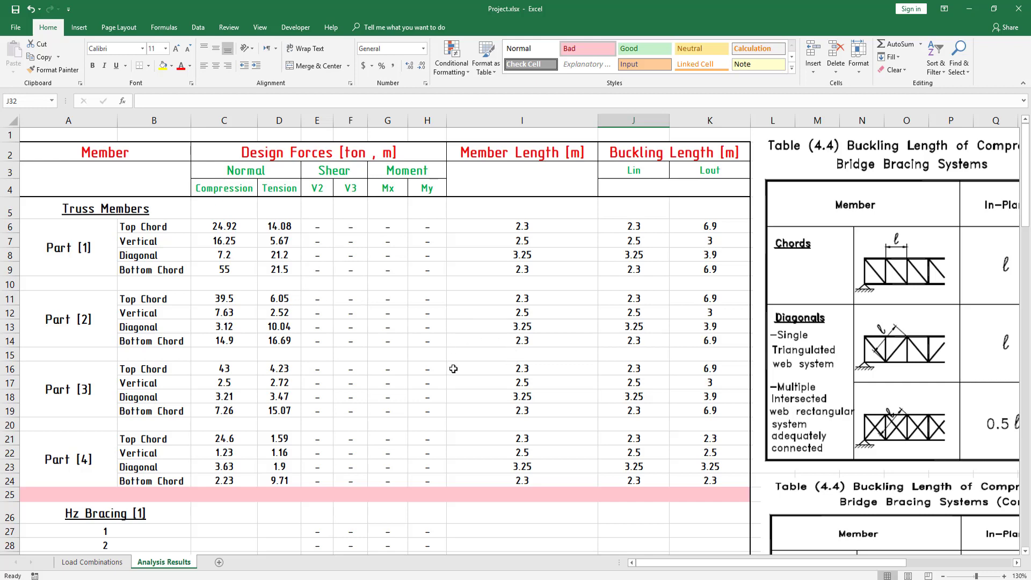
pyautogui.scroll(-4, 439, 369)
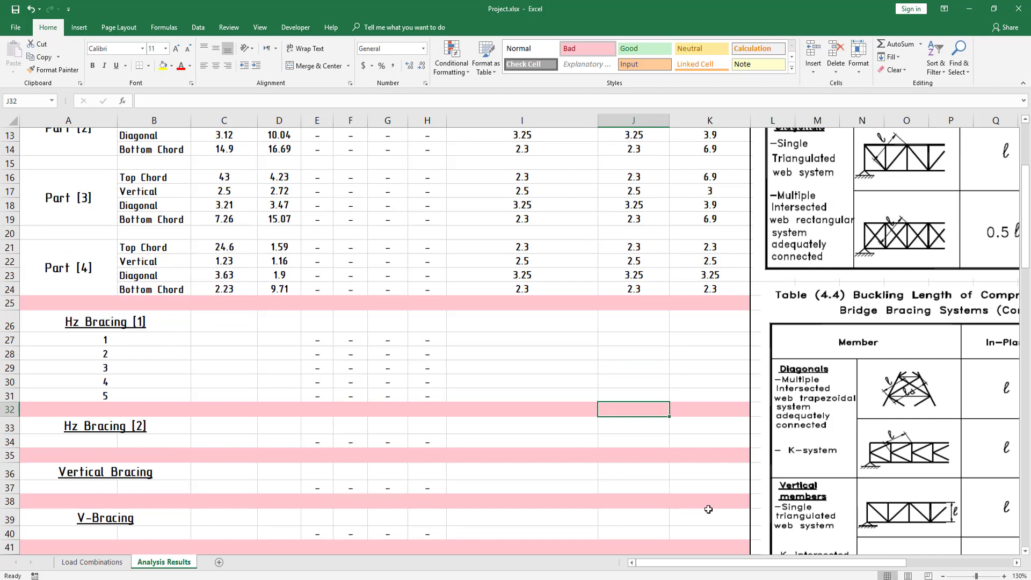
pyautogui.click(652, 570)
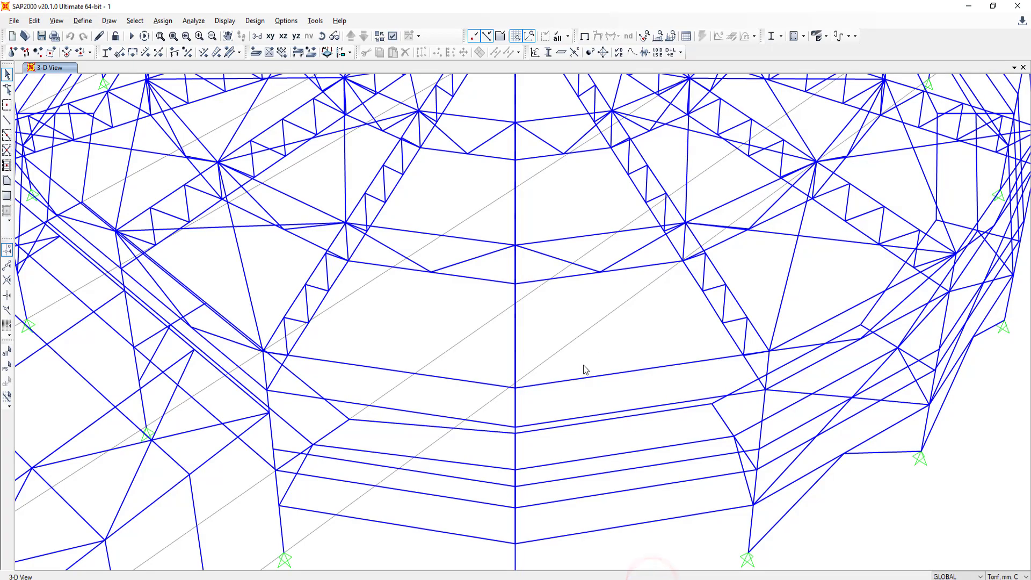
# Select all members of the Hz Bracing and Hz Bracing 2 groups
pyautogui.scroll(-5, 480, 393)
pyautogui.click(708, 291)
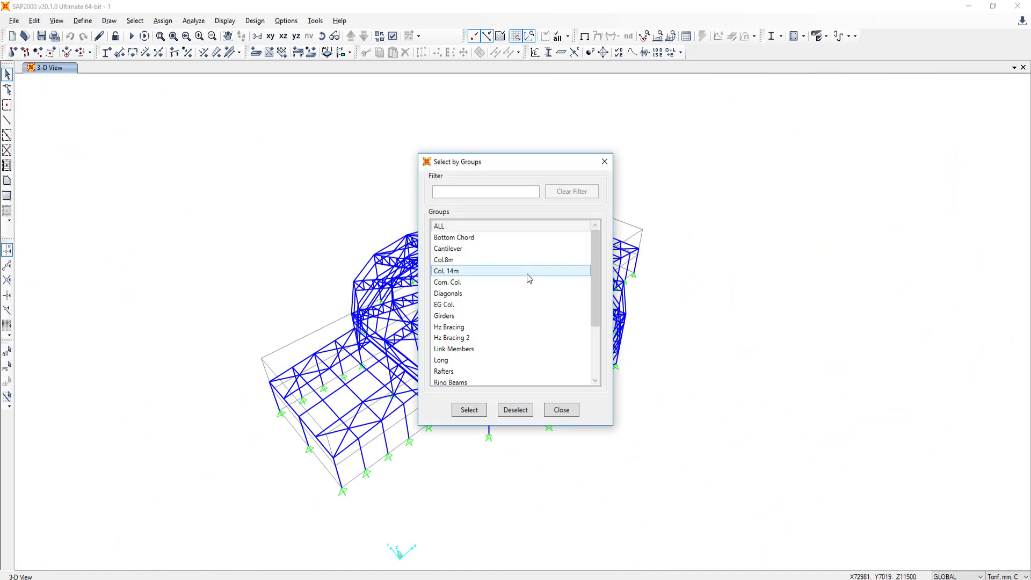
pyautogui.click(454, 327)
pyautogui.click(452, 338)
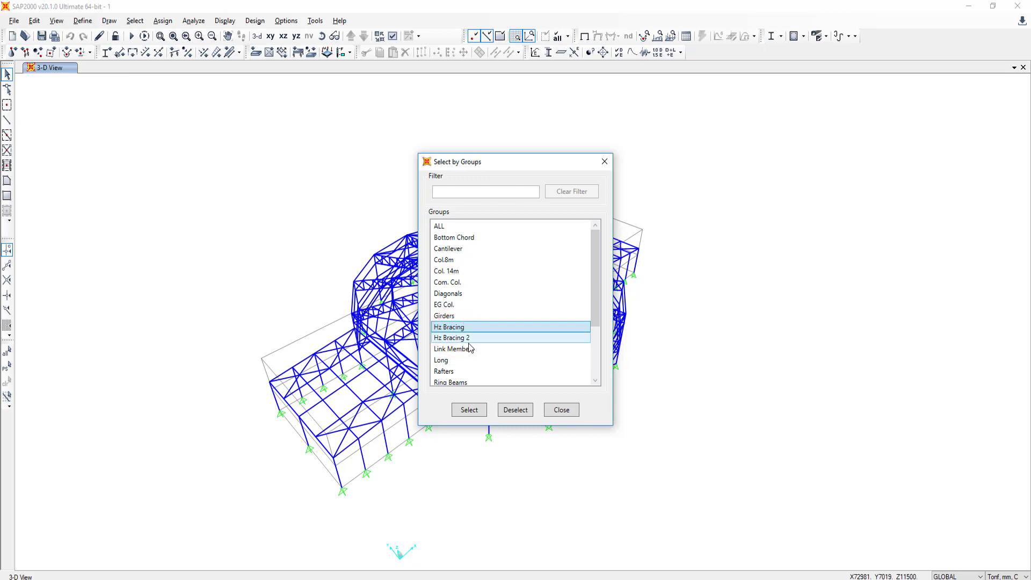
pyautogui.click(468, 410)
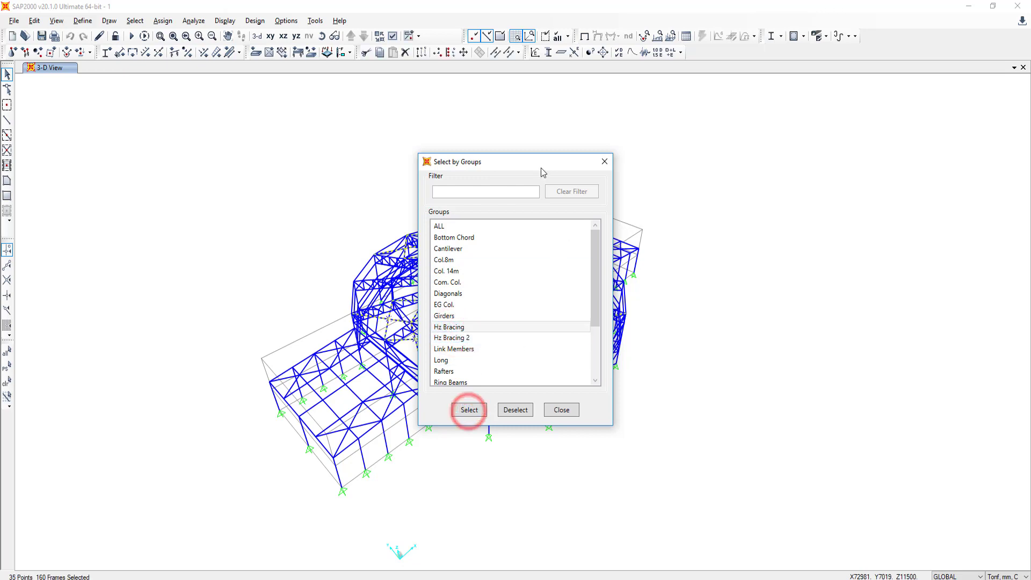
pyautogui.moveTo(536, 165)
pyautogui.mouseDown()
pyautogui.moveTo(774, 147)
pyautogui.moveTo(837, 117)
pyautogui.mouseUp()
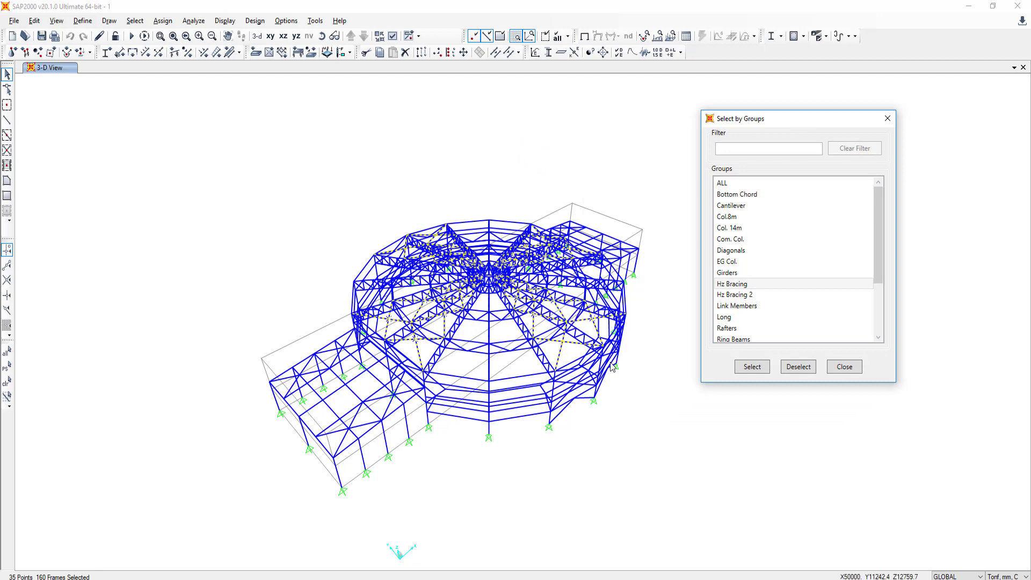
# Isolate the selected bracing members in the 3-D view and bring up the load cases to run
pyautogui.scroll(5, 547, 348)
pyautogui.scroll(2, 546, 348)
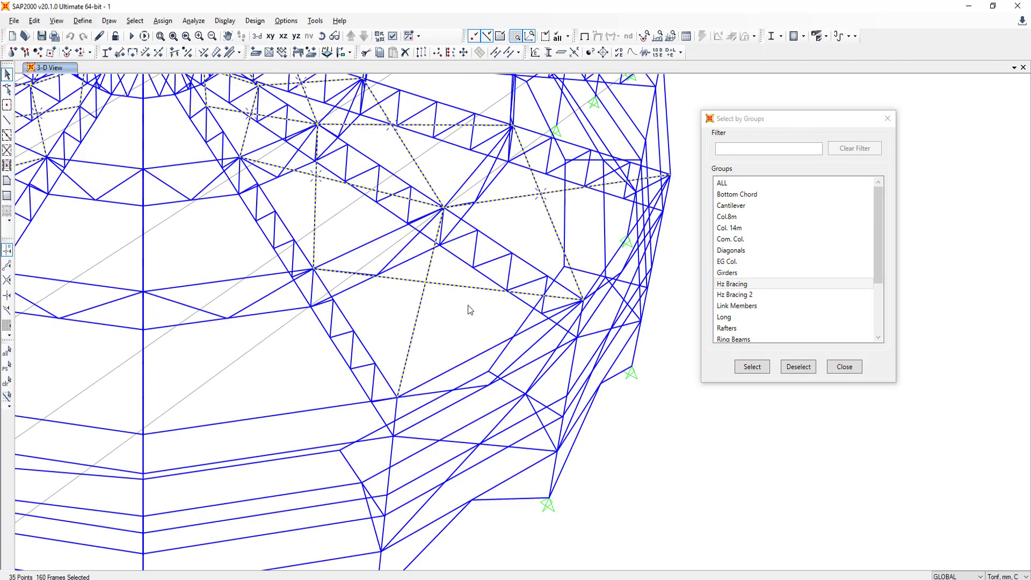
pyautogui.scroll(-3, 469, 310)
pyautogui.scroll(-2, 503, 269)
pyautogui.rightClick(605, 160)
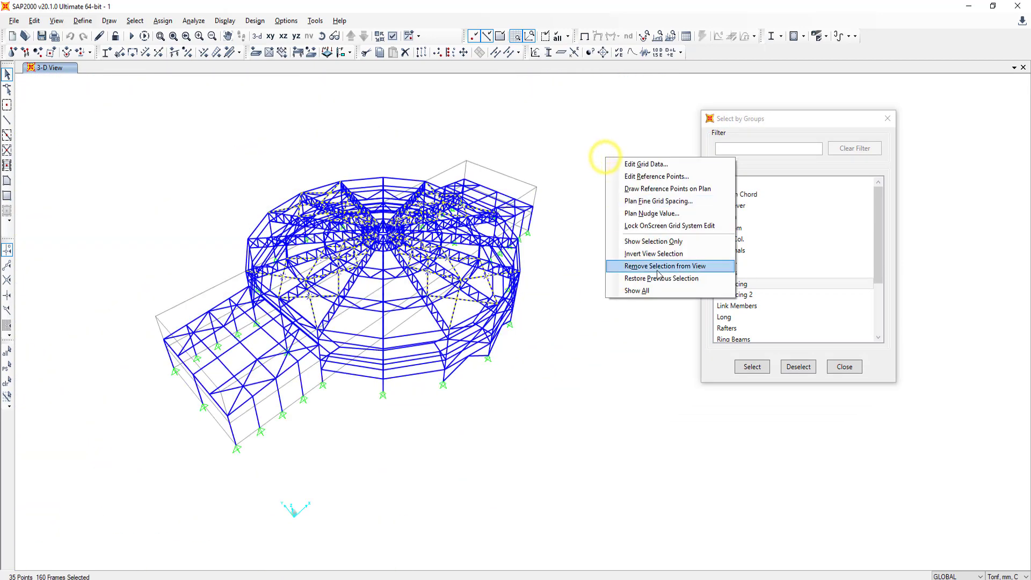
pyautogui.click(656, 241)
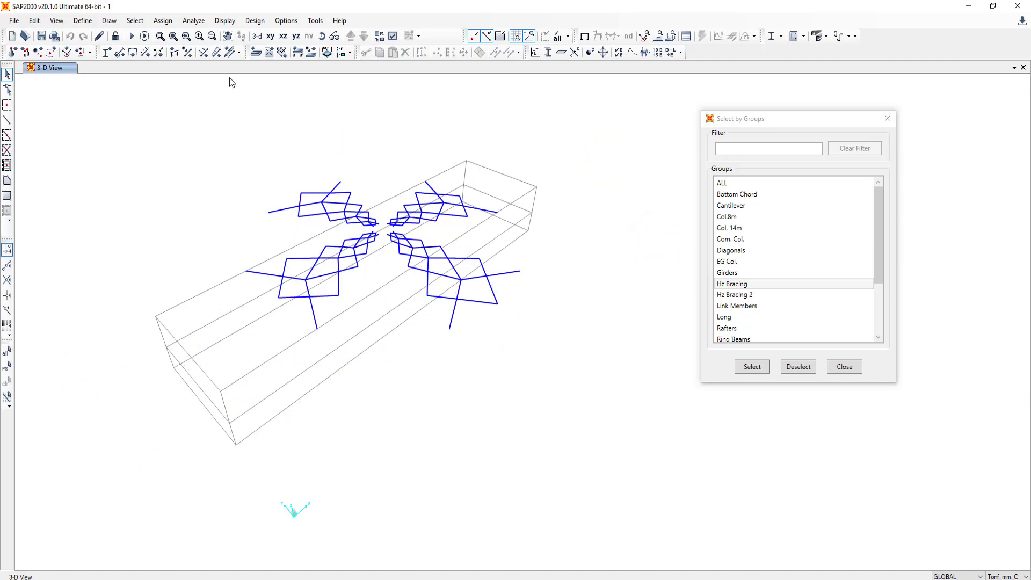
pyautogui.click(131, 36)
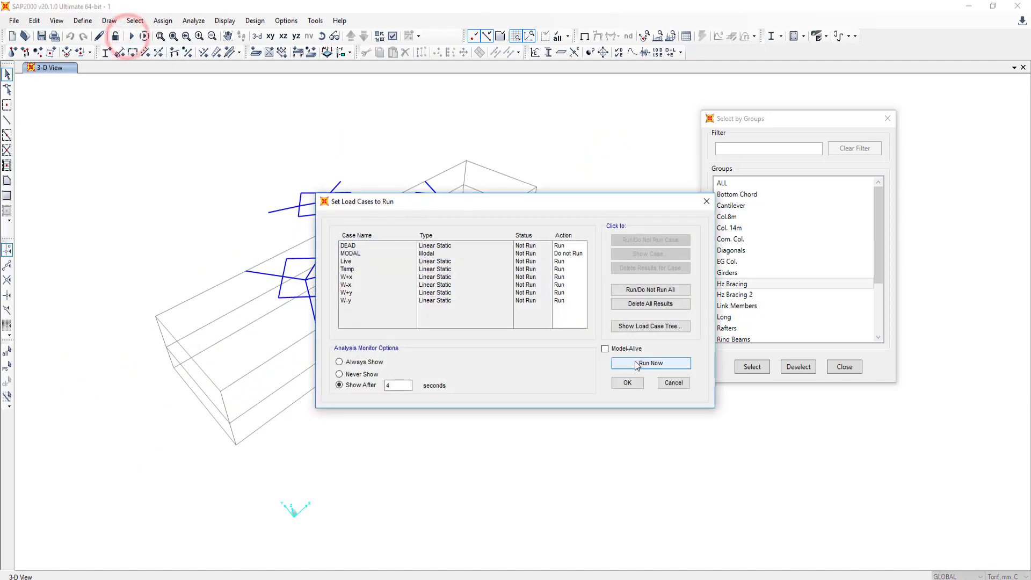
# Run the analysis and set the 3-D view to the xy plan with aperture 0
pyautogui.click(638, 363)
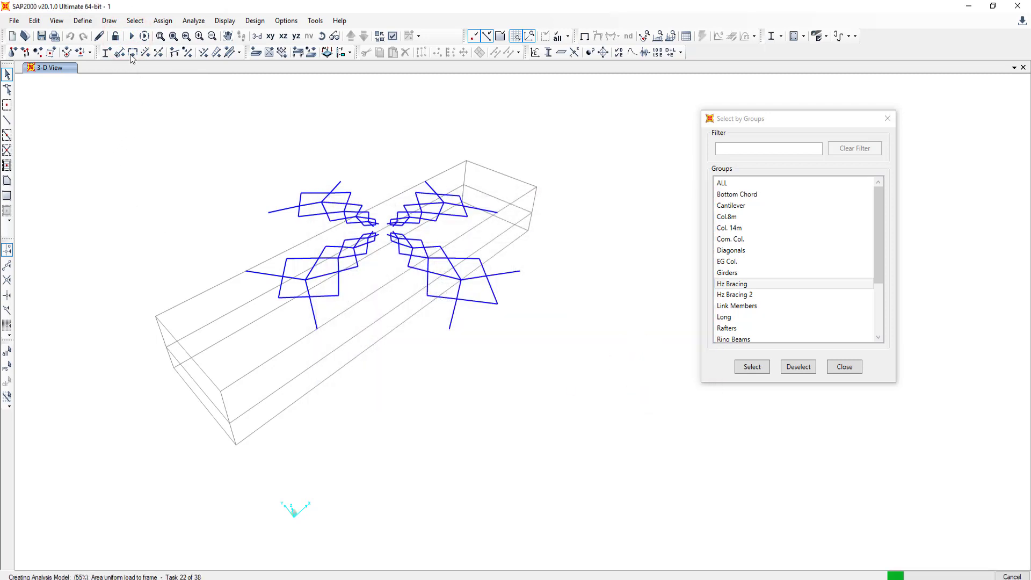
pyautogui.click(57, 23)
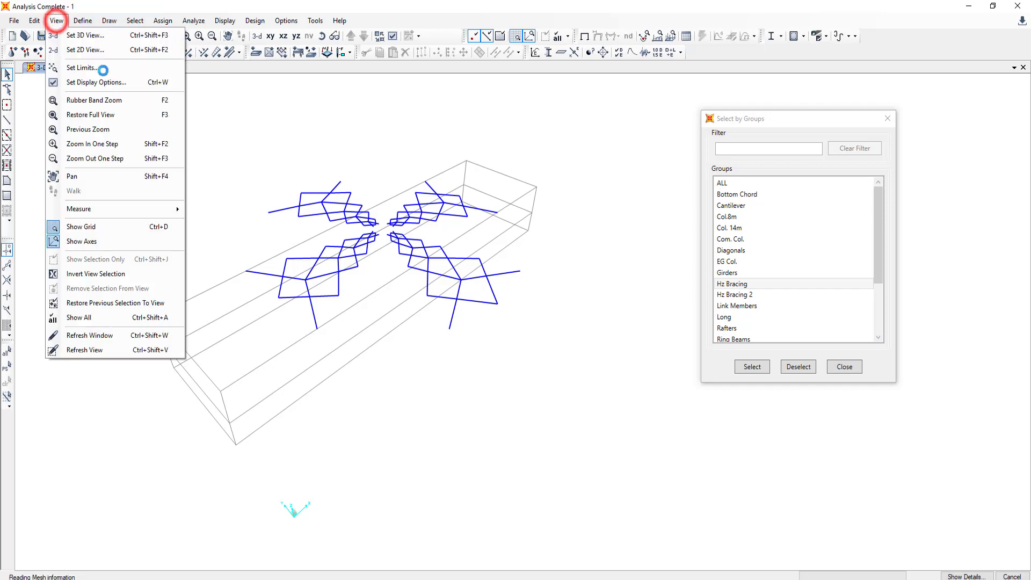
pyautogui.click(101, 41)
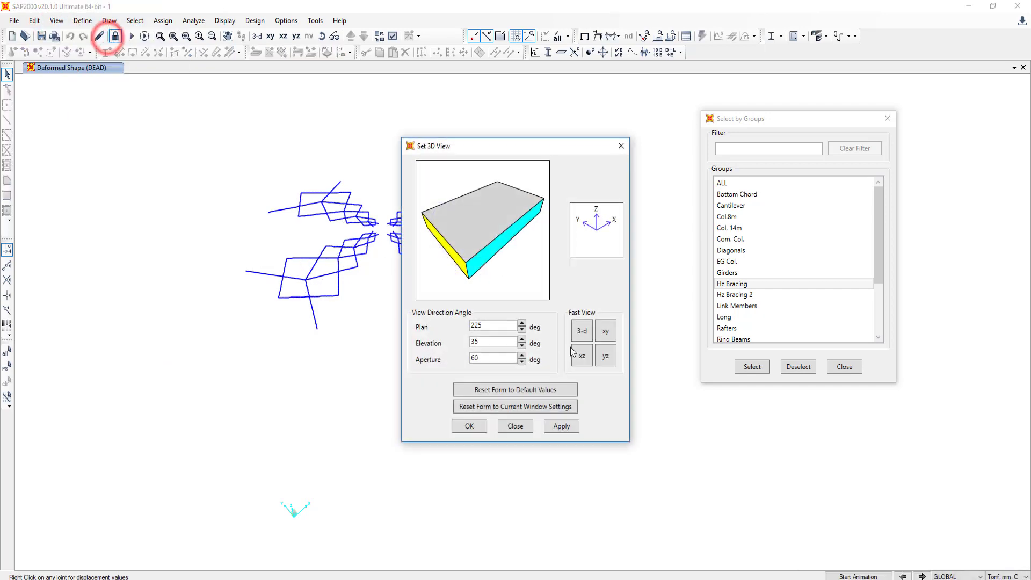
pyautogui.click(606, 331)
pyautogui.doubleClick(494, 357)
pyautogui.write('0')
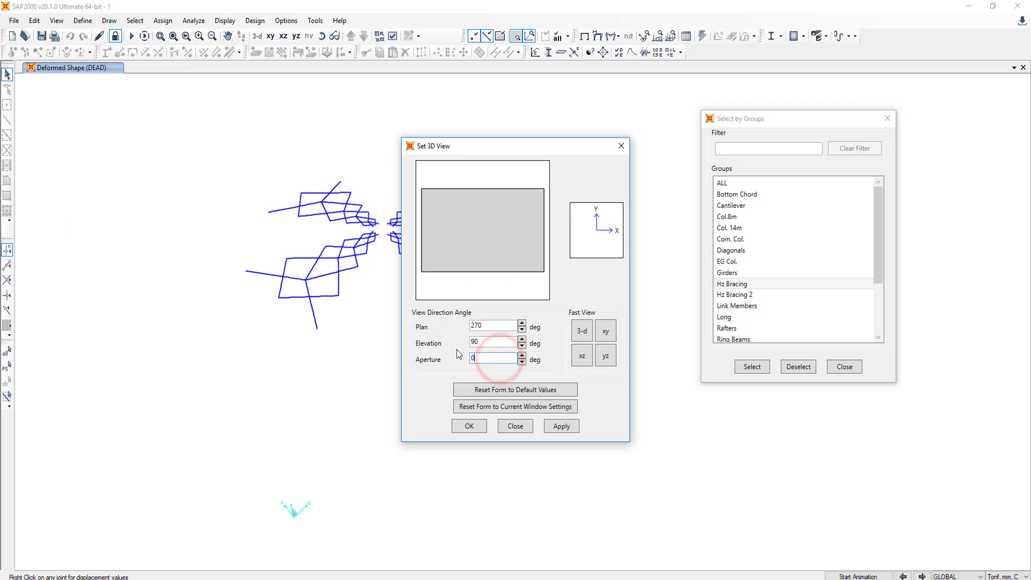
pyautogui.click(552, 430)
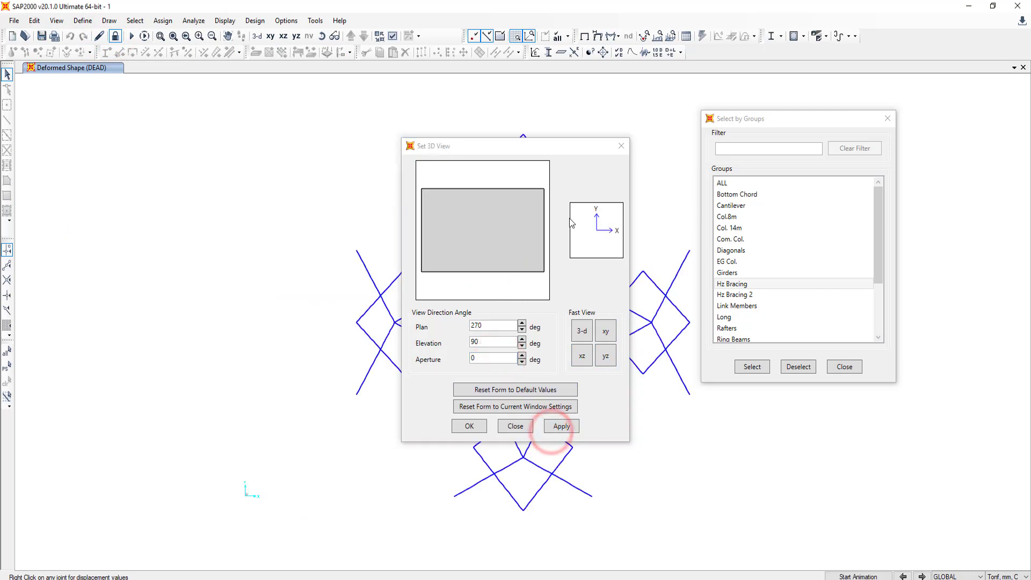
pyautogui.moveTo(536, 148); pyautogui.dragTo(986, 427)
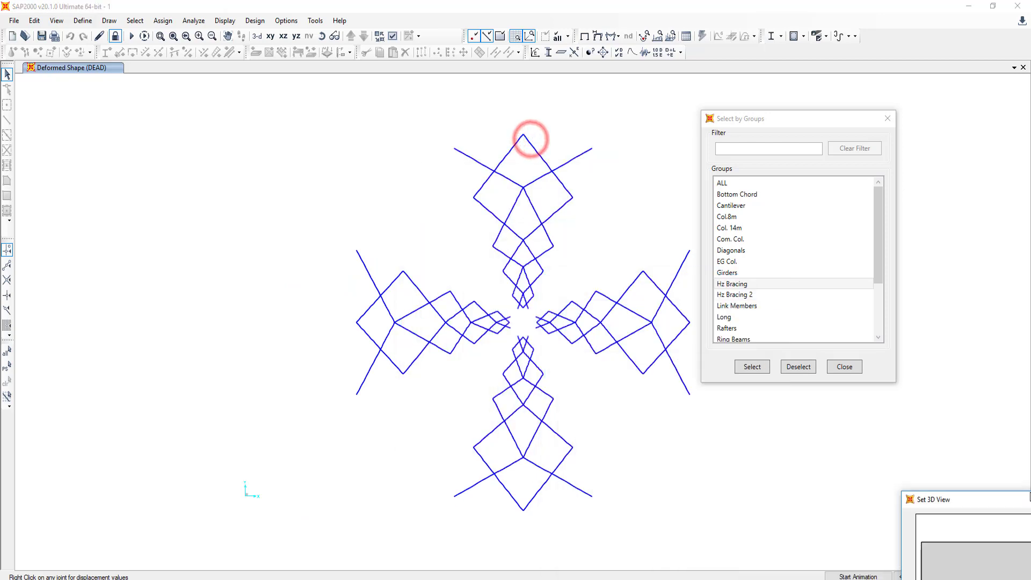
# Box-select the 32 outer bracing members across all four arms for table display
pyautogui.moveTo(793, 125); pyautogui.dragTo(921, 112)
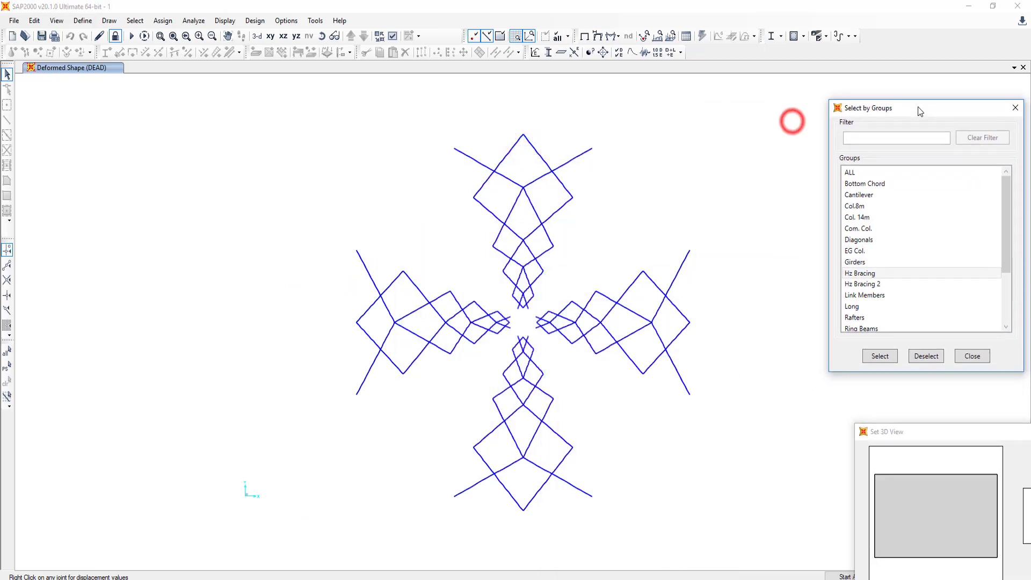
pyautogui.moveTo(697, 273)
pyautogui.mouseDown()
pyautogui.moveTo(662, 296)
pyautogui.moveTo(658, 369)
pyautogui.mouseUp()
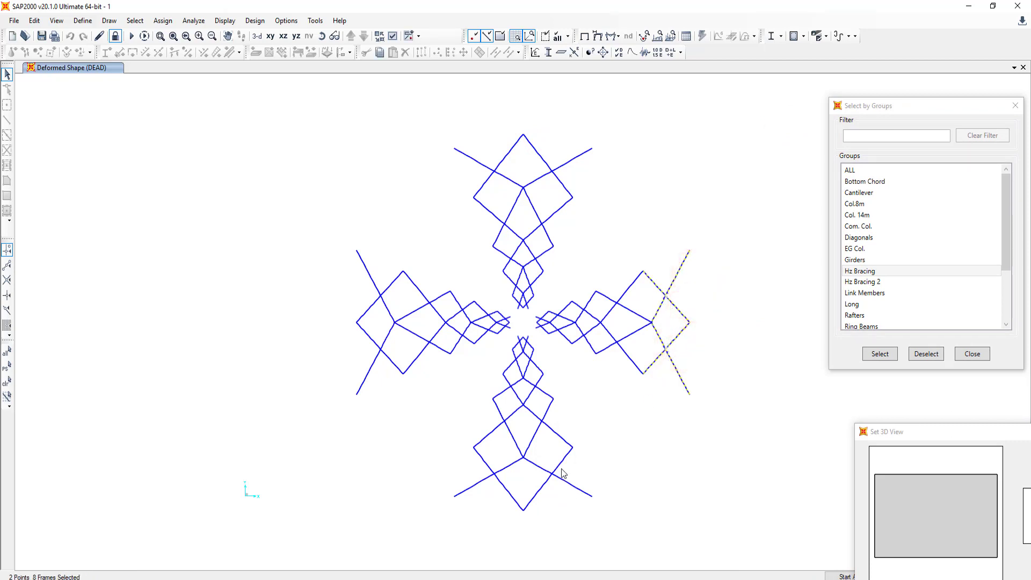
pyautogui.moveTo(571, 468); pyautogui.dragTo(490, 498)
pyautogui.moveTo(386, 269); pyautogui.dragTo(370, 369)
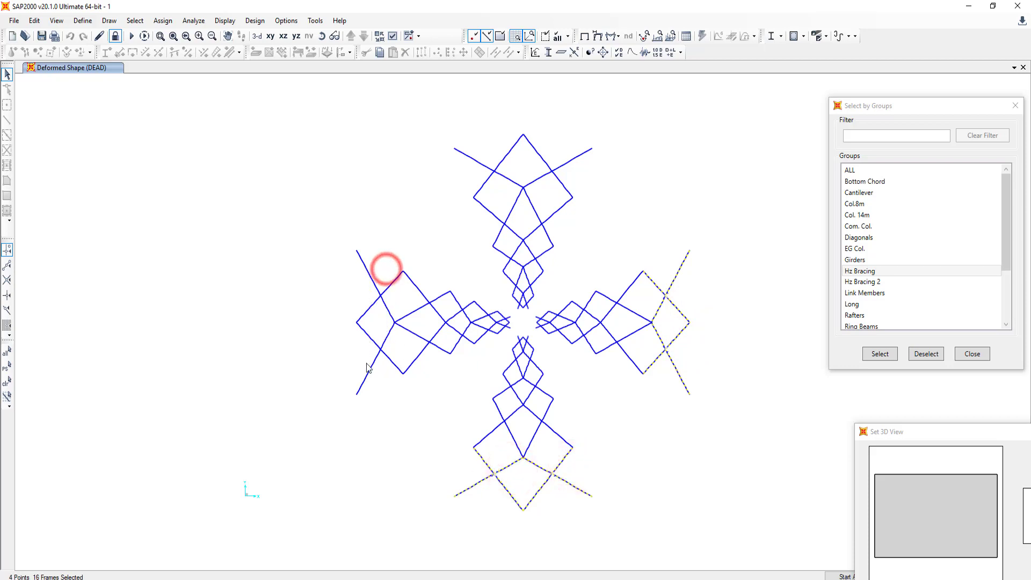
pyautogui.moveTo(575, 135)
pyautogui.mouseDown()
pyautogui.moveTo(561, 165)
pyautogui.moveTo(472, 188)
pyautogui.mouseUp()
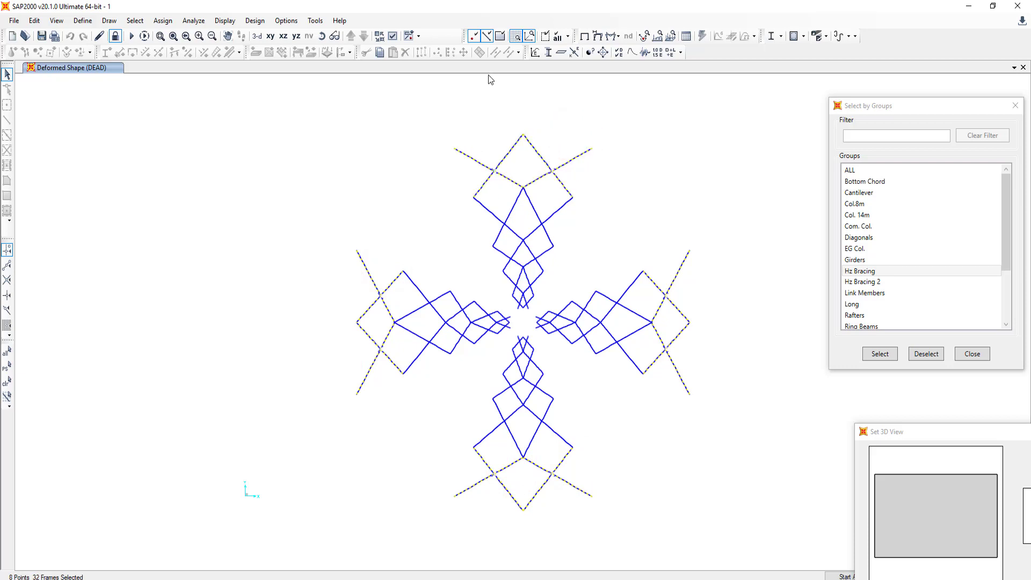
pyautogui.click(686, 36)
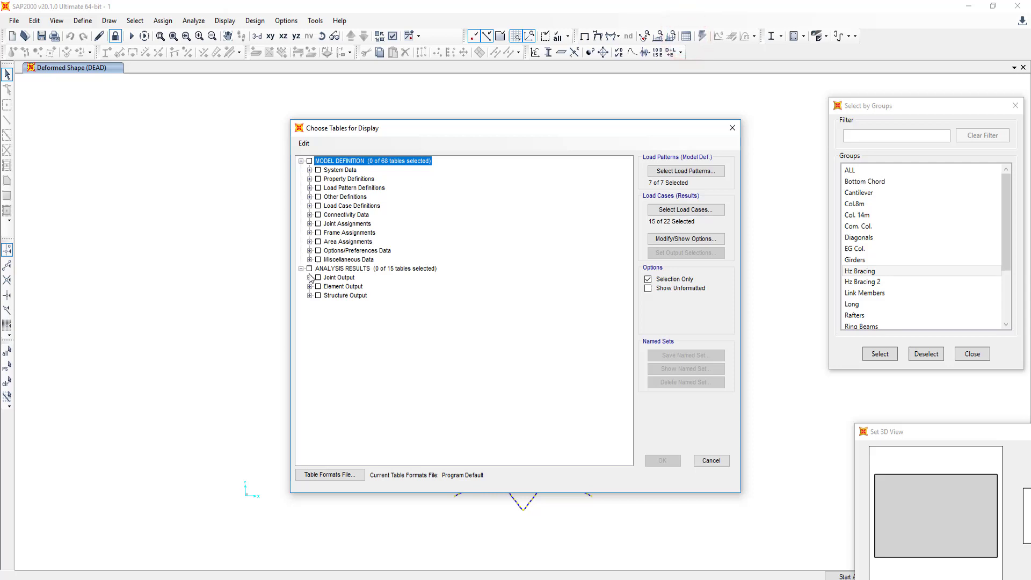
# Show the Element Forces - Frames table for the selected bracing, sorted by P
pyautogui.click(309, 286)
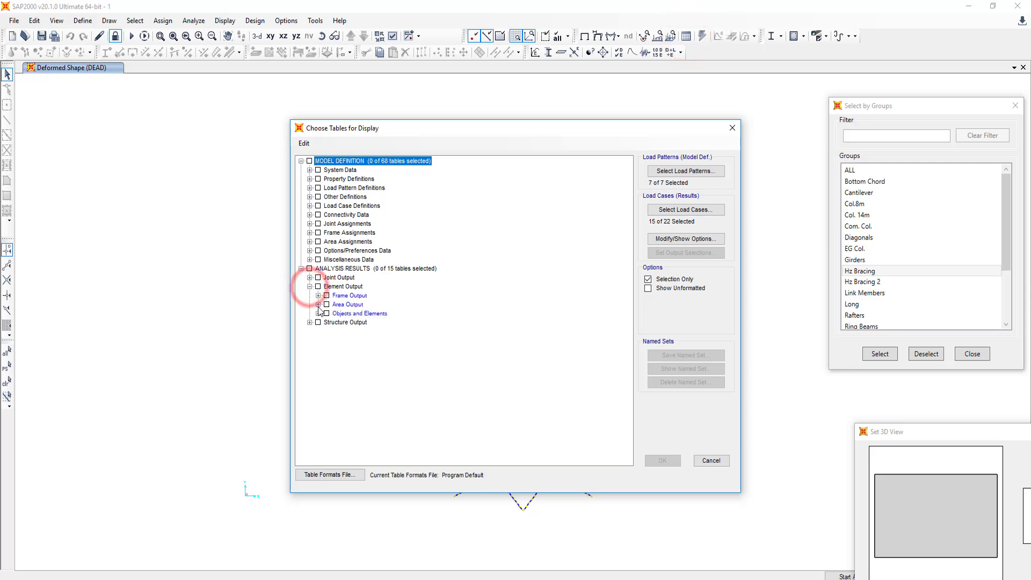
pyautogui.click(317, 295)
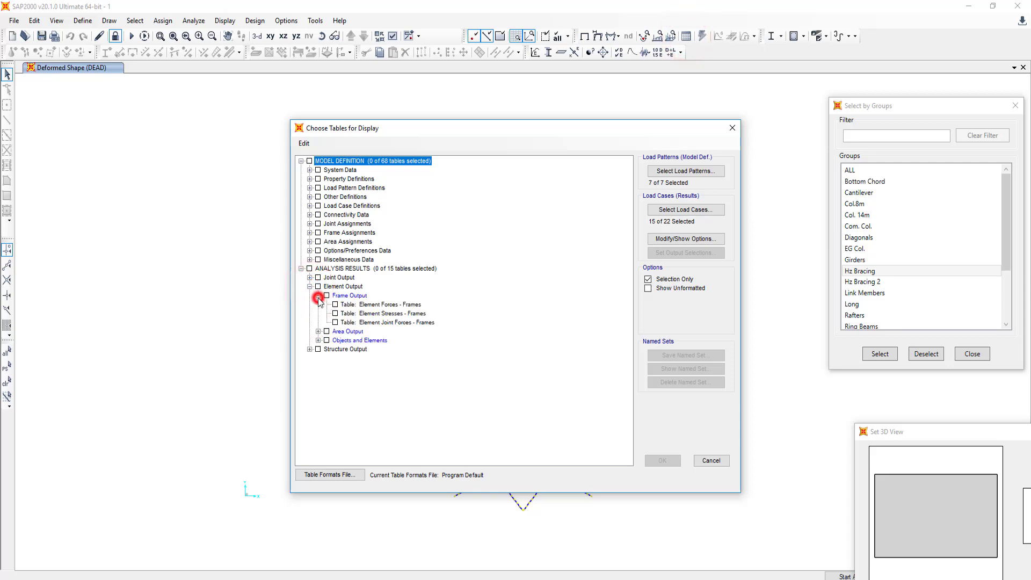
pyautogui.click(354, 305)
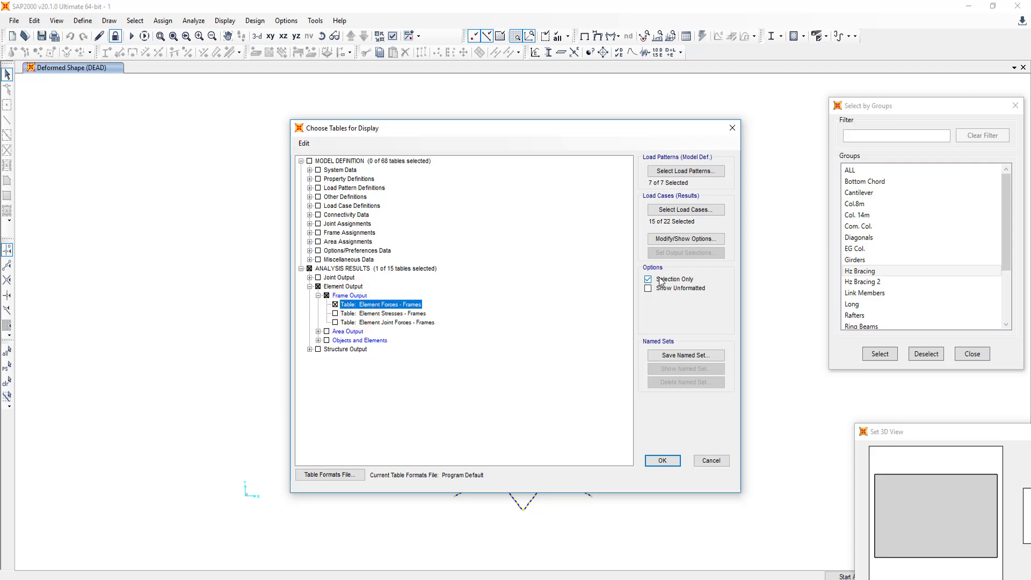
pyautogui.click(665, 460)
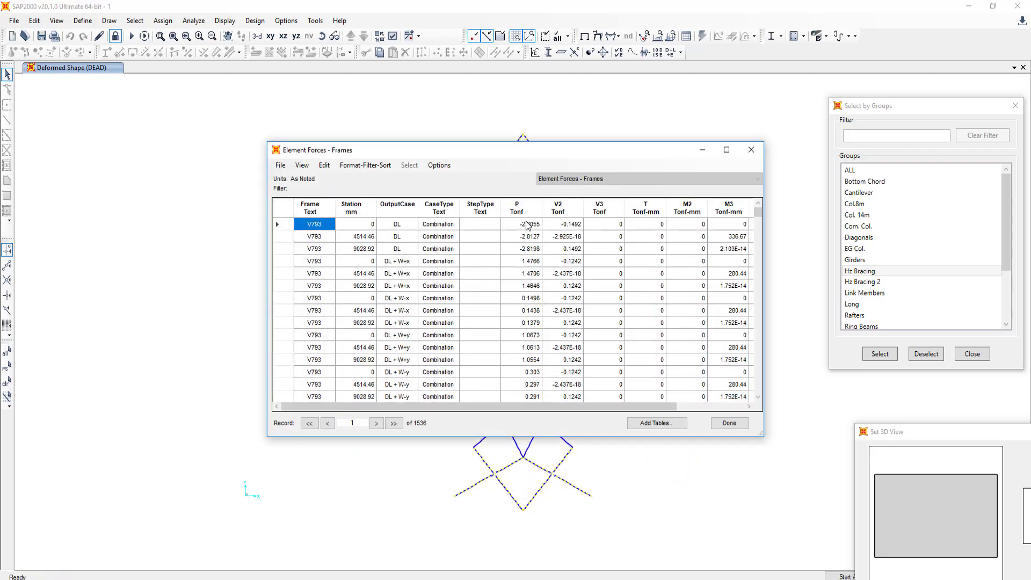
pyautogui.click(523, 209)
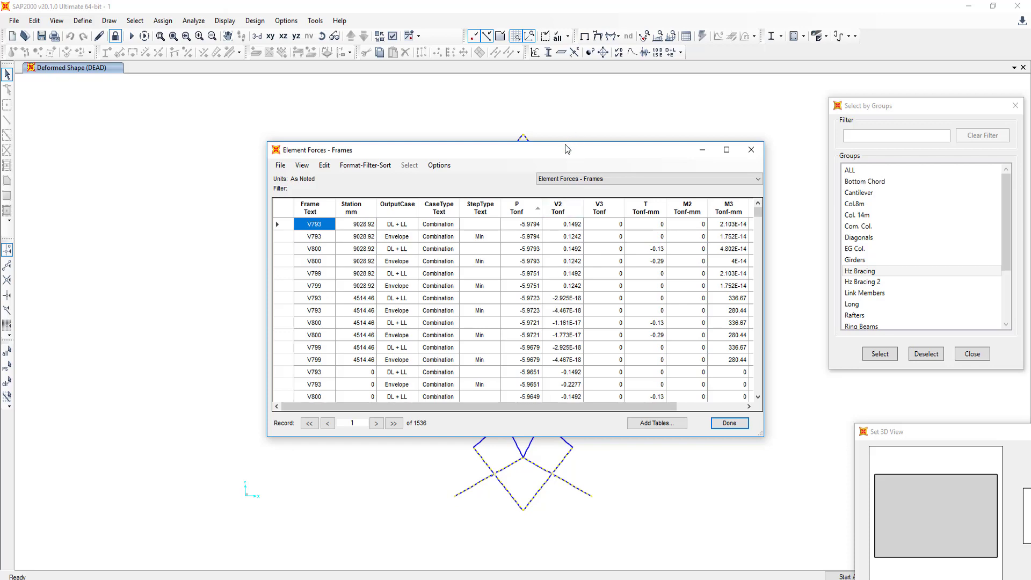
pyautogui.moveTo(569, 154); pyautogui.dragTo(760, 40)
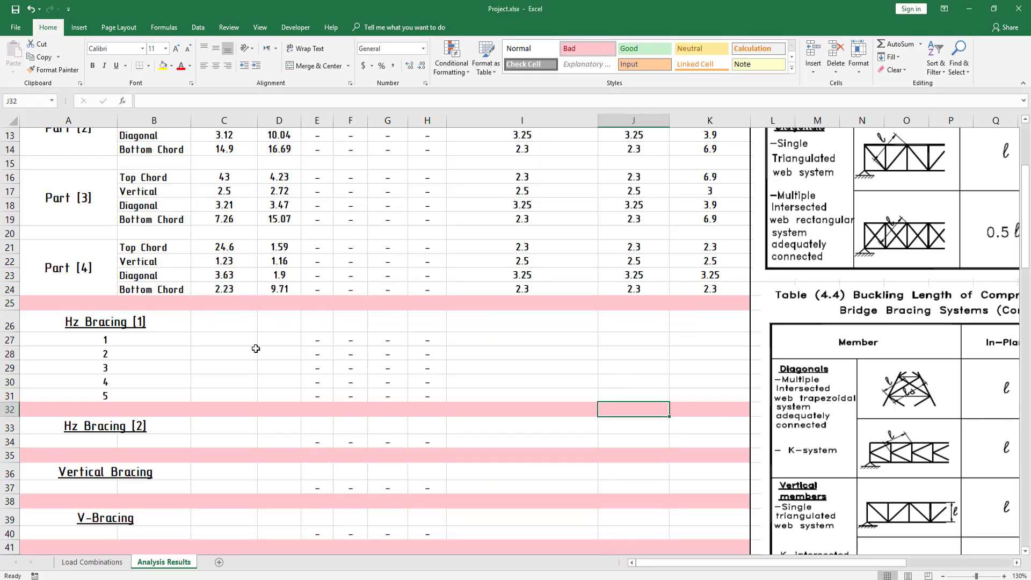
# Enter the maximum compression force 5.98 from SAP2000 into cell C27
pyautogui.click(197, 345)
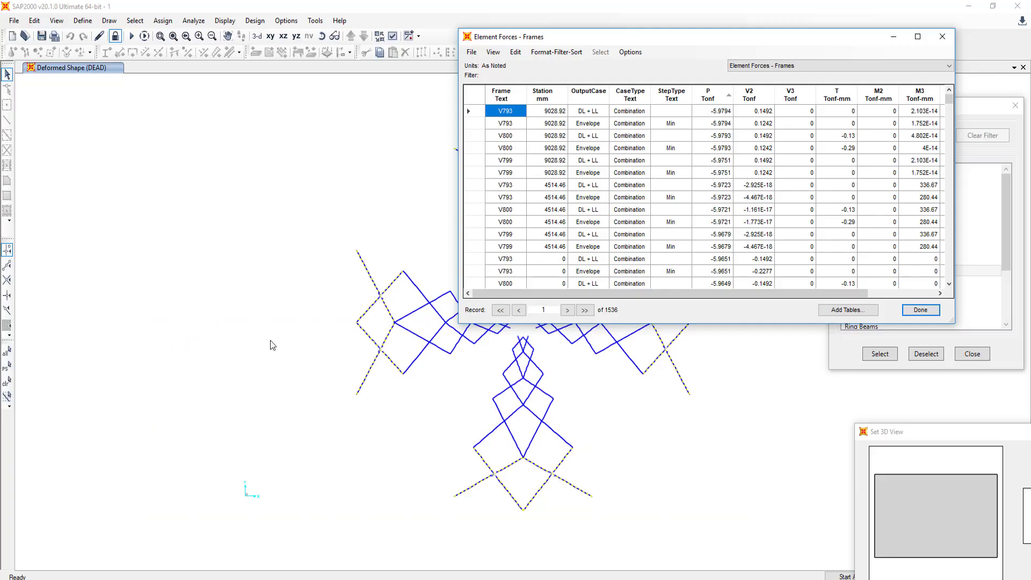
pyautogui.hotkey('alt', 'Tab')
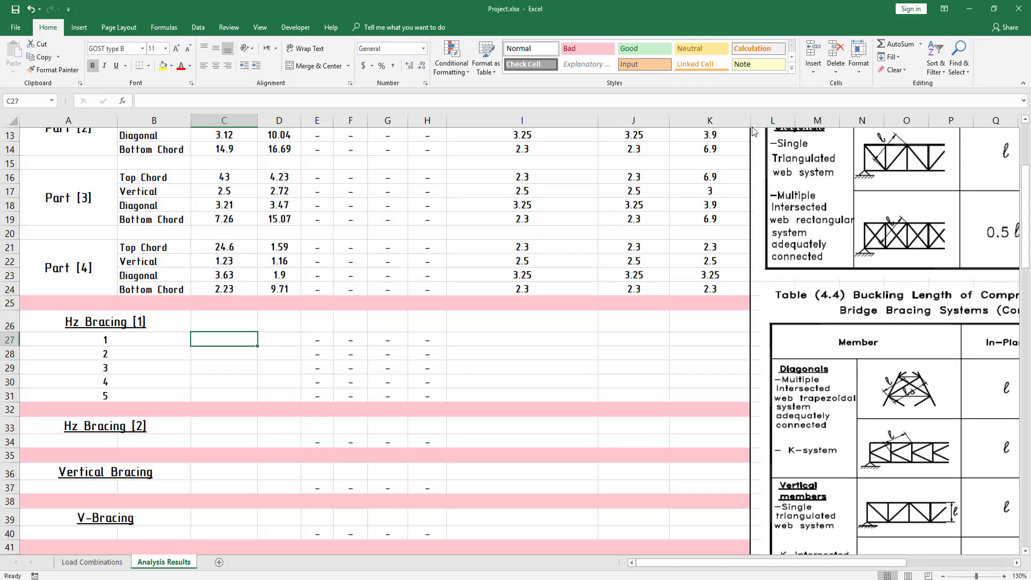
pyautogui.press('F2')
pyautogui.write('5.')
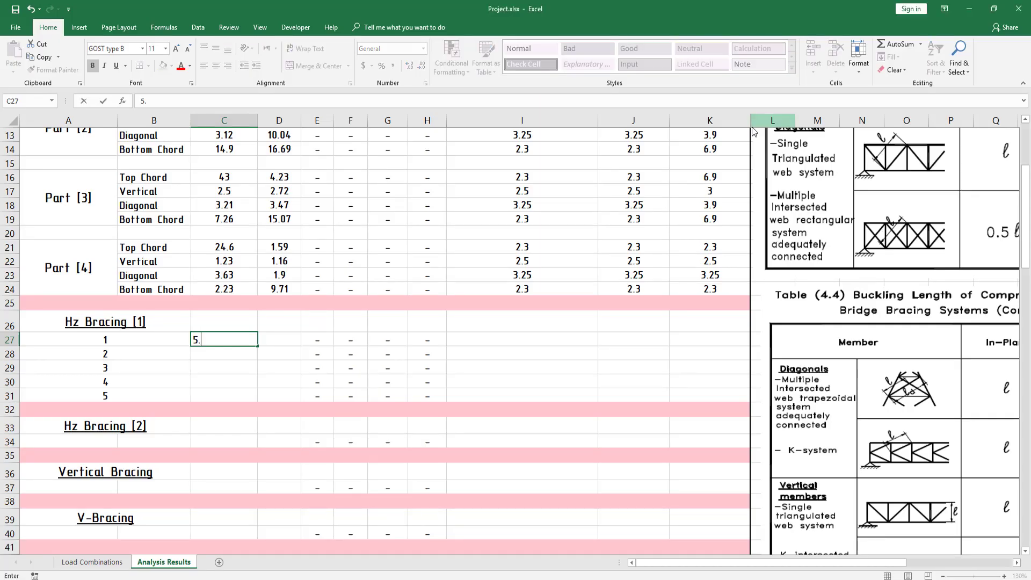
pyautogui.hotkey('alt', 'Tab')
pyautogui.hotkey('alt', 'Tab')
pyautogui.write('5.9')
pyautogui.write('8')
pyautogui.press('Return')
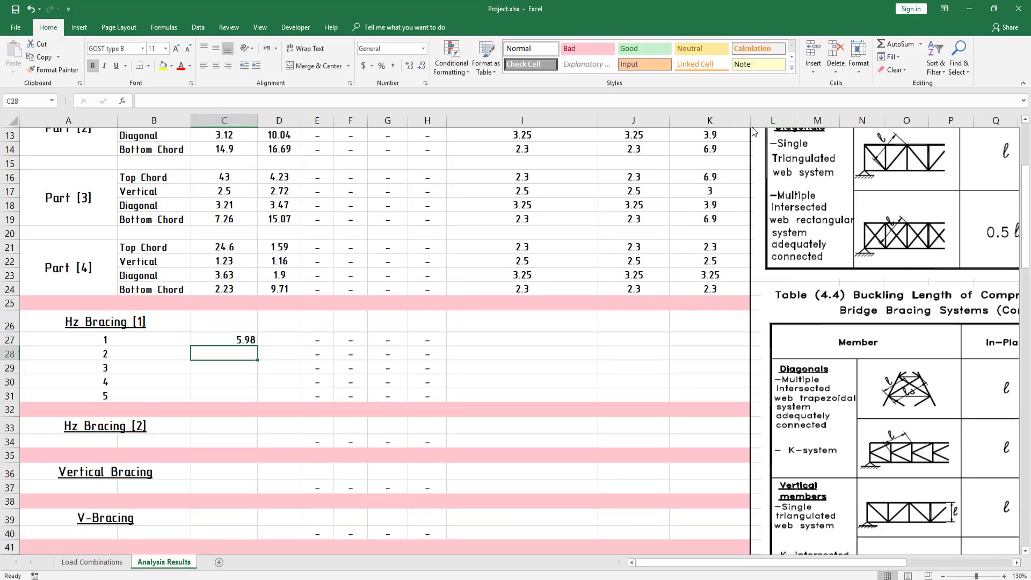
# Re-sort the SAP2000 forces by P largest first and enter the tension 4.53 into D27
pyautogui.hotkey('alt', 'Tab')
pyautogui.click(709, 95)
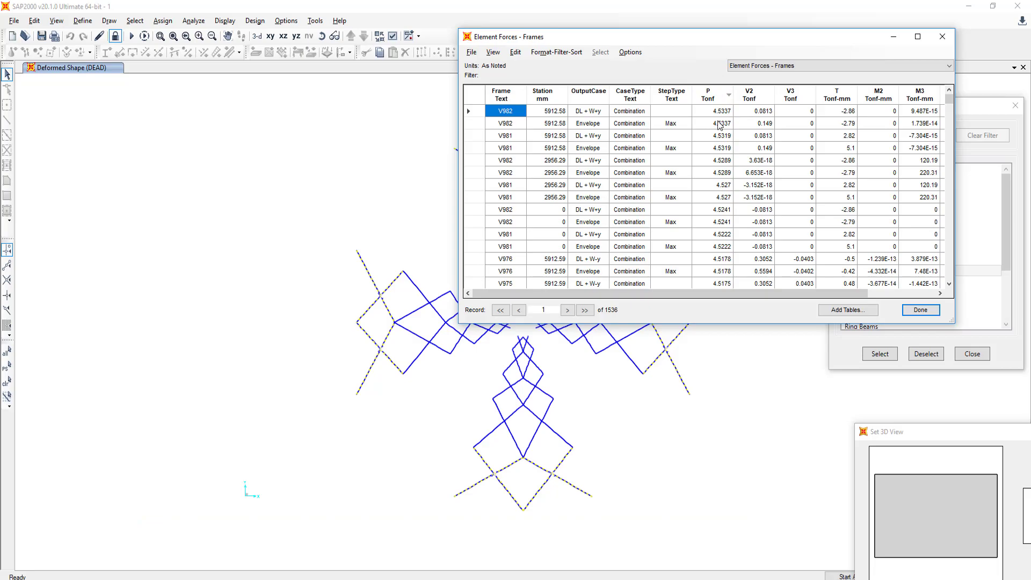
pyautogui.hotkey('alt', 'Tab')
pyautogui.click(287, 338)
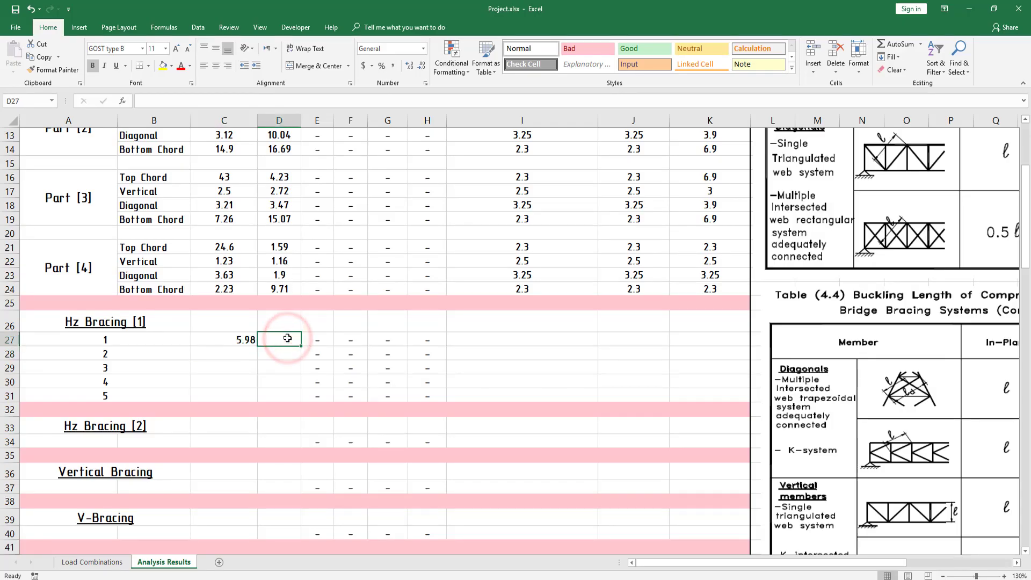
pyautogui.write('4.53')
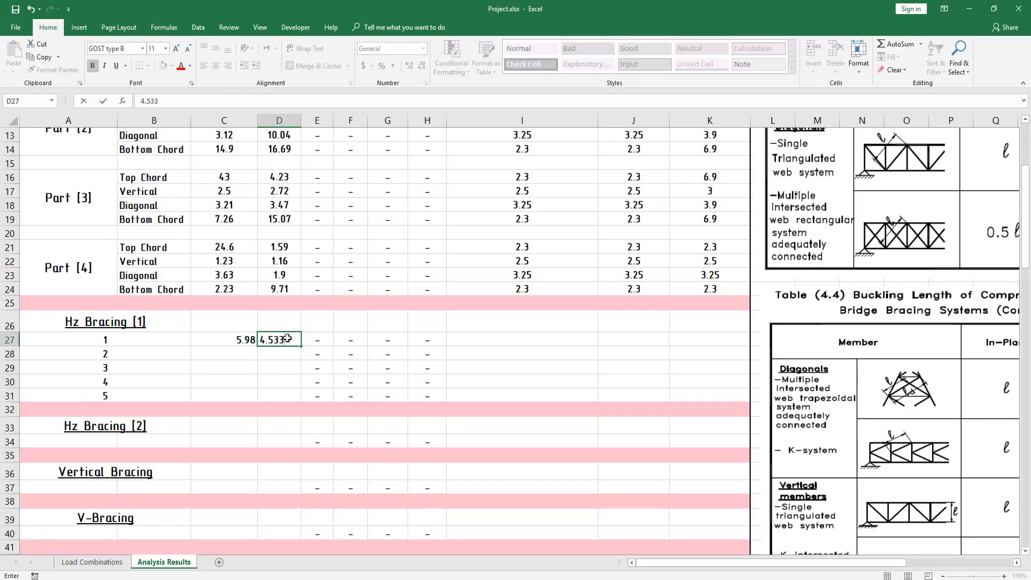
pyautogui.press('Return')
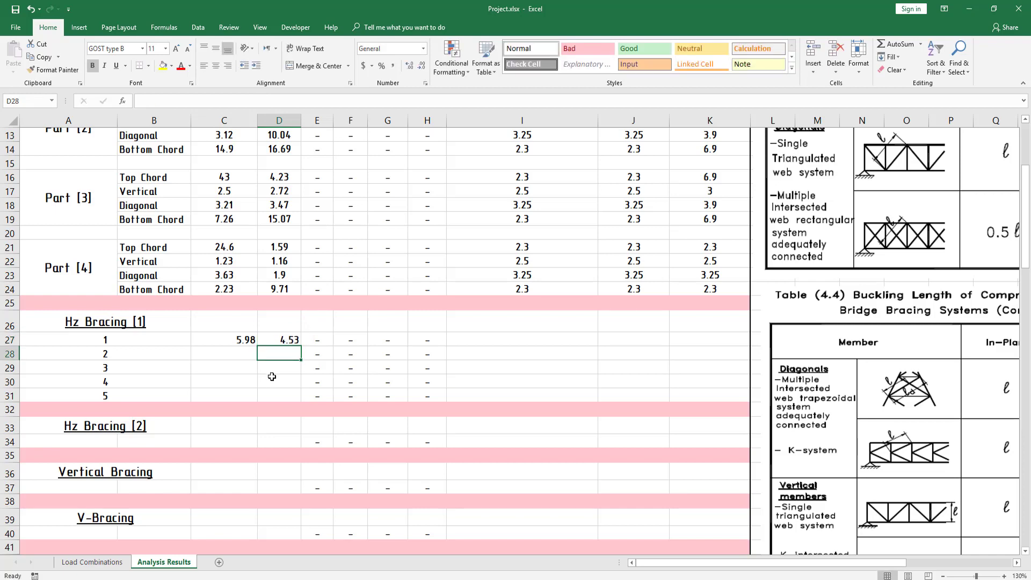
pyautogui.click(241, 347)
pyautogui.hotkey('alt', 'Tab')
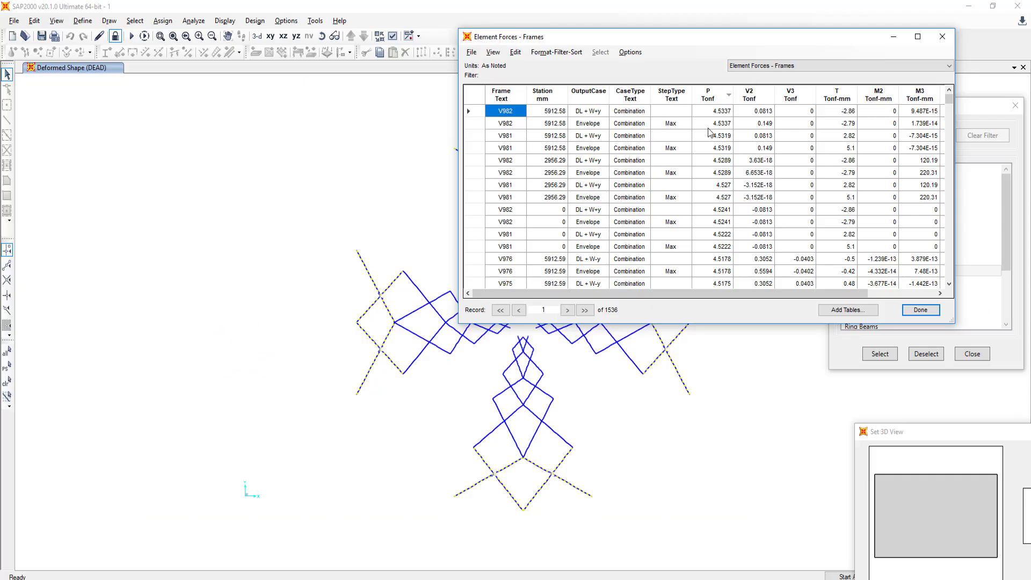
# Close the bracing forces table and select only the lower-left diagonal member V793
pyautogui.click(941, 36)
pyautogui.click(410, 411)
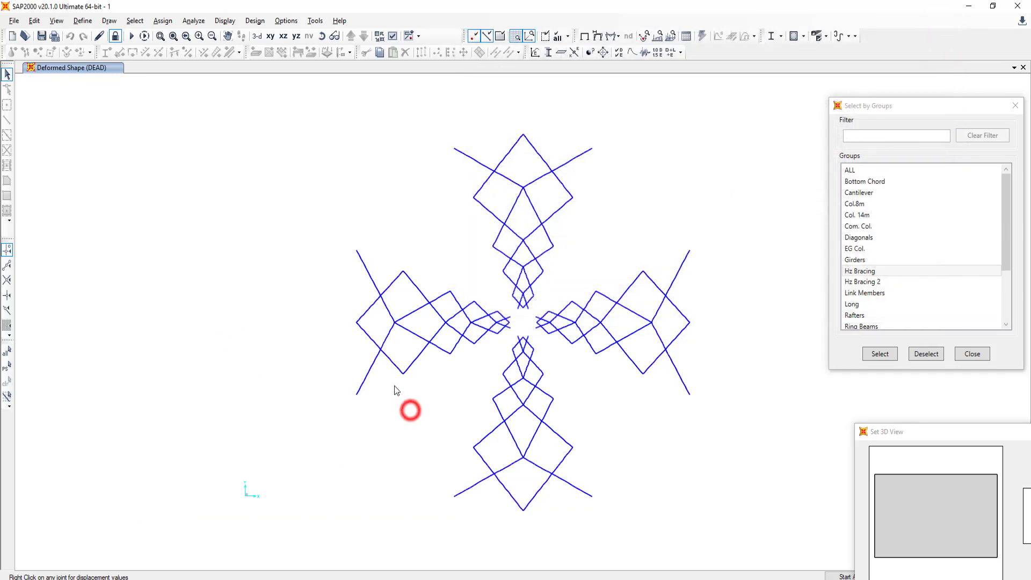
pyautogui.click(372, 363)
pyautogui.rightClick(373, 364)
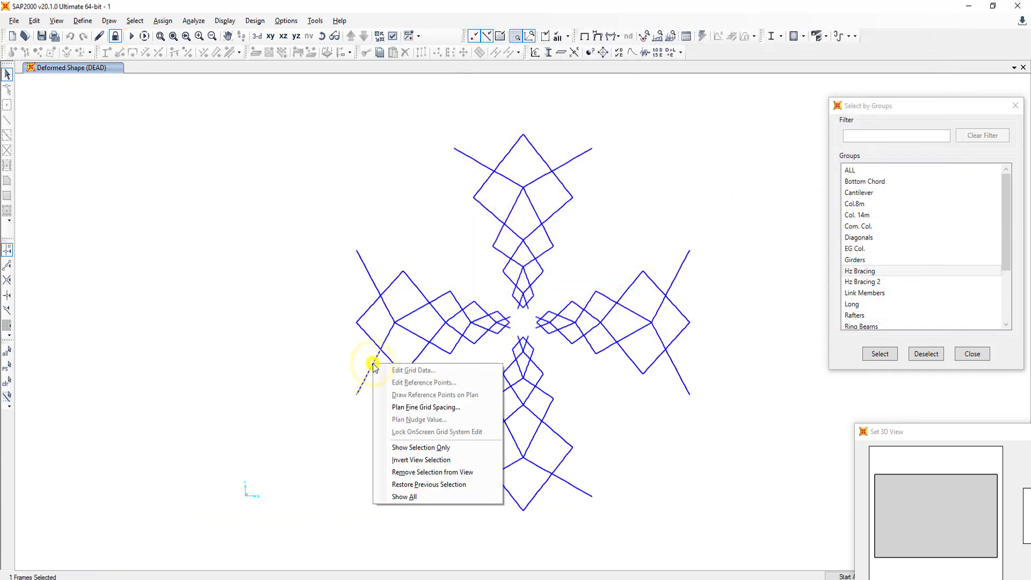
pyautogui.click(363, 379)
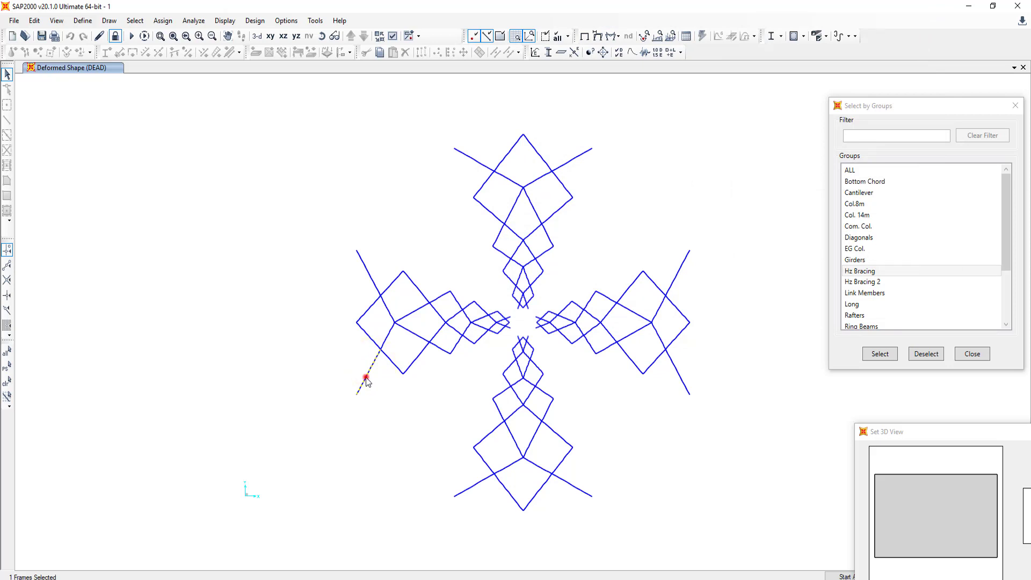
pyautogui.click(366, 378)
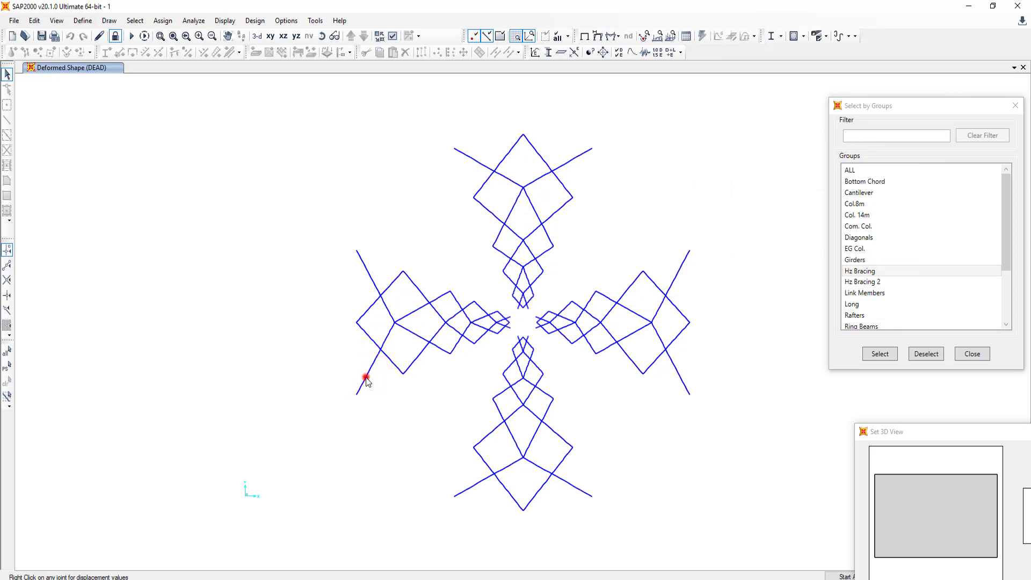
pyautogui.click(366, 378)
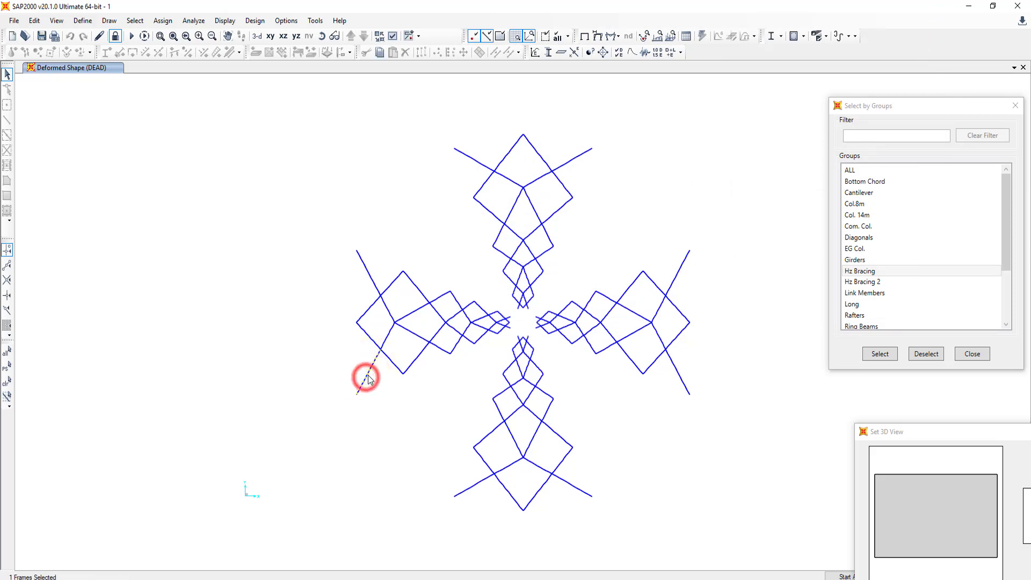
# View V793's 48-record element forces table, then close it
pyautogui.click(683, 35)
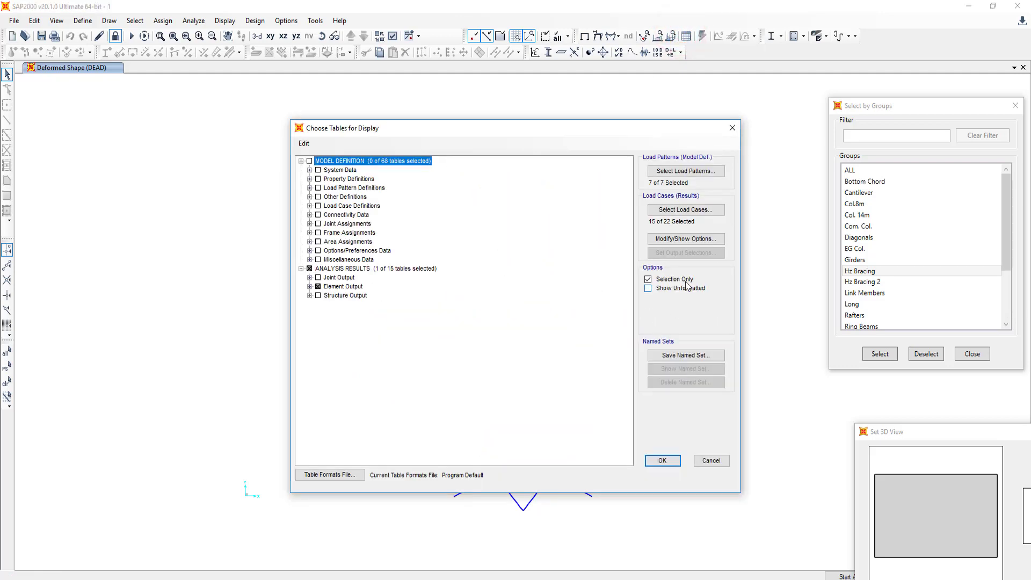
pyautogui.click(660, 463)
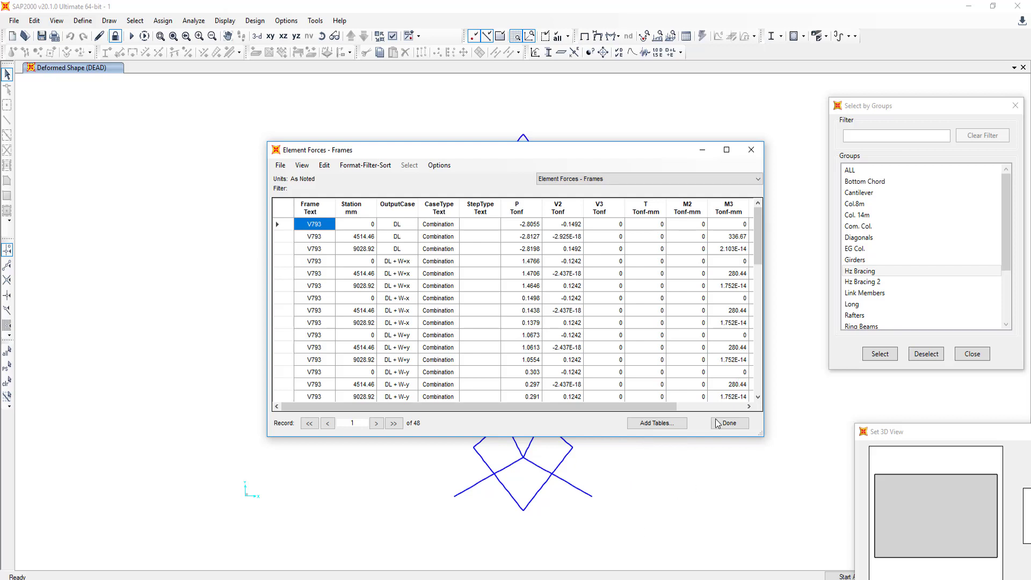
pyautogui.click(752, 150)
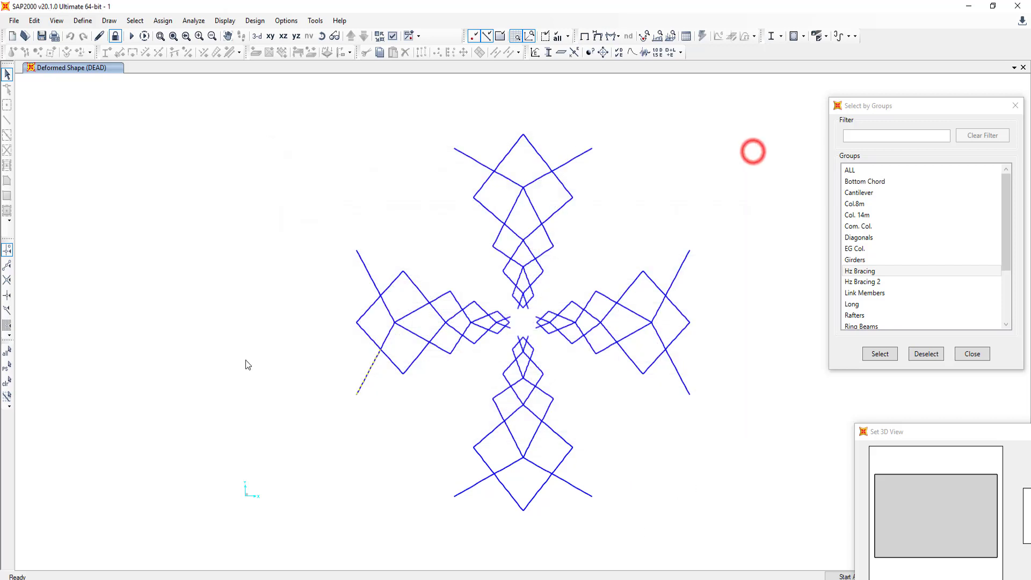
# Look up V793's end-station forces at 9028.92 mm by sorting its table by Station
pyautogui.click(687, 36)
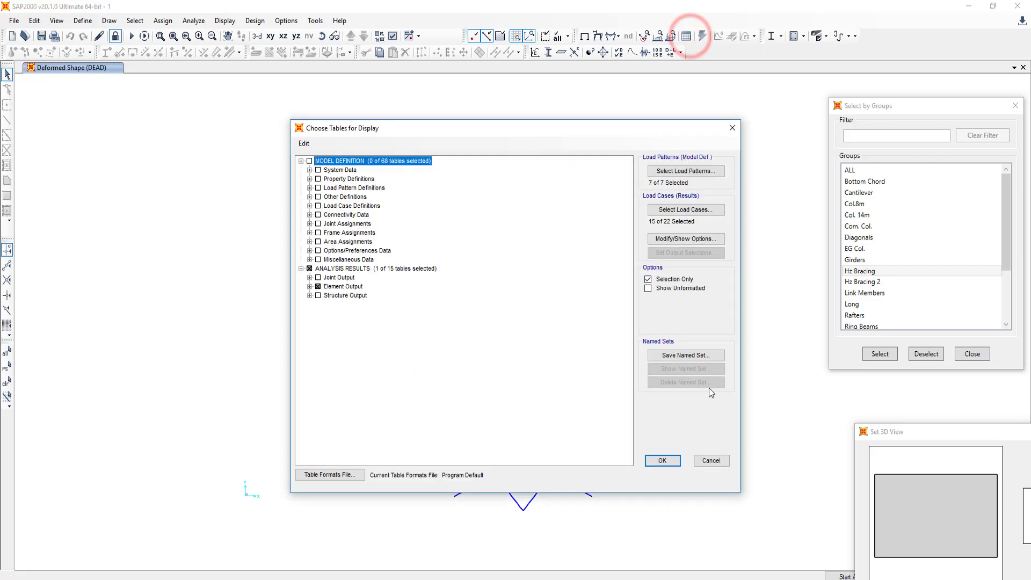
pyautogui.click(664, 462)
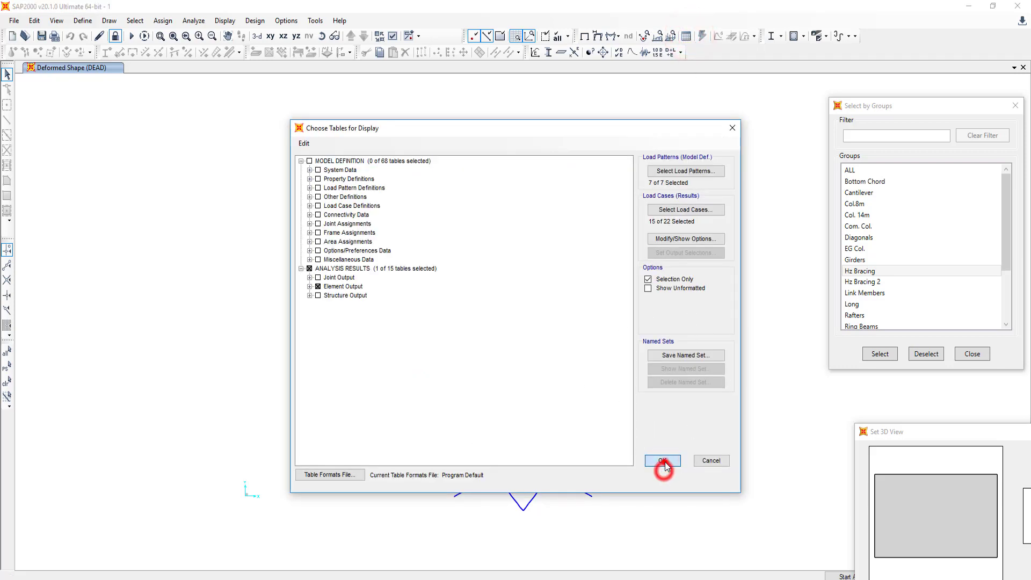
pyautogui.scroll(-3, 607, 354)
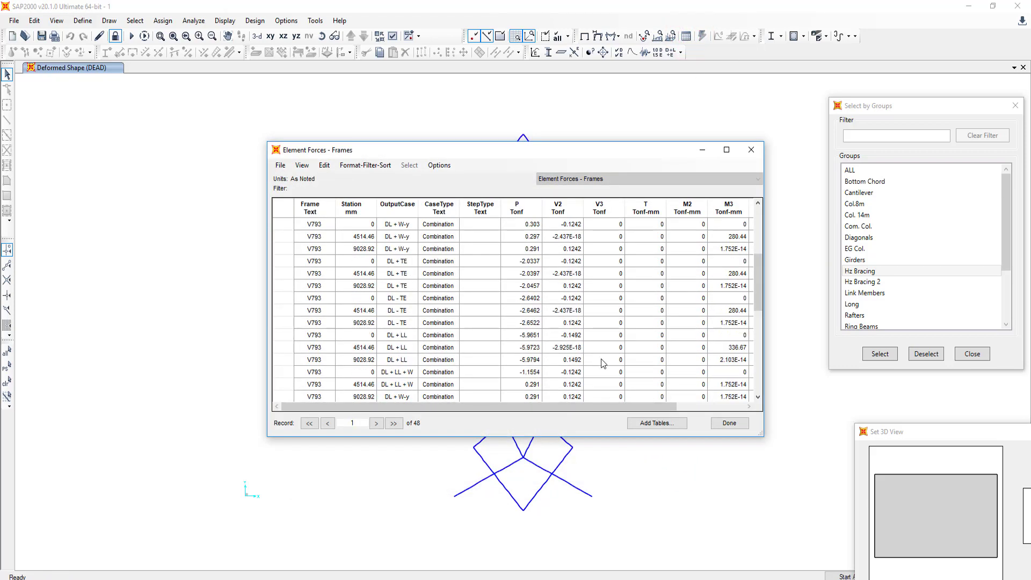
pyautogui.scroll(-3, 603, 363)
pyautogui.scroll(-3, 603, 363)
pyautogui.scroll(-2, 602, 363)
pyautogui.scroll(7, 601, 358)
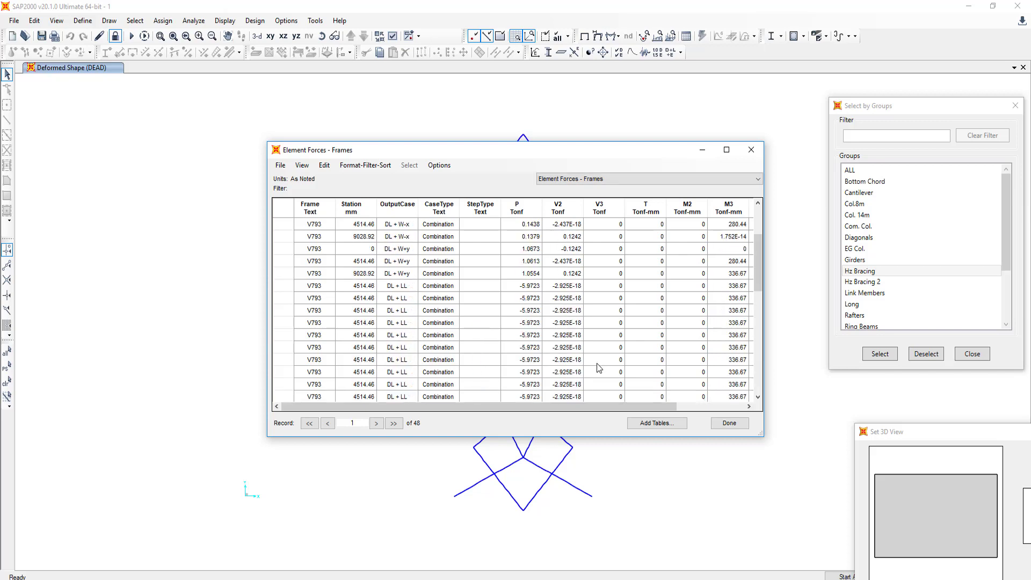
pyautogui.scroll(4, 597, 363)
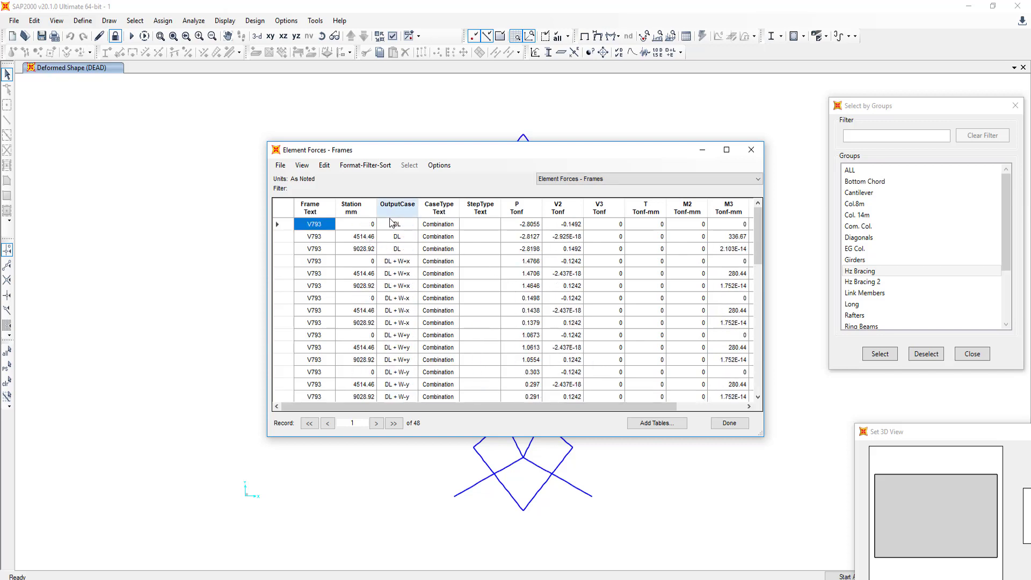
pyautogui.click(365, 203)
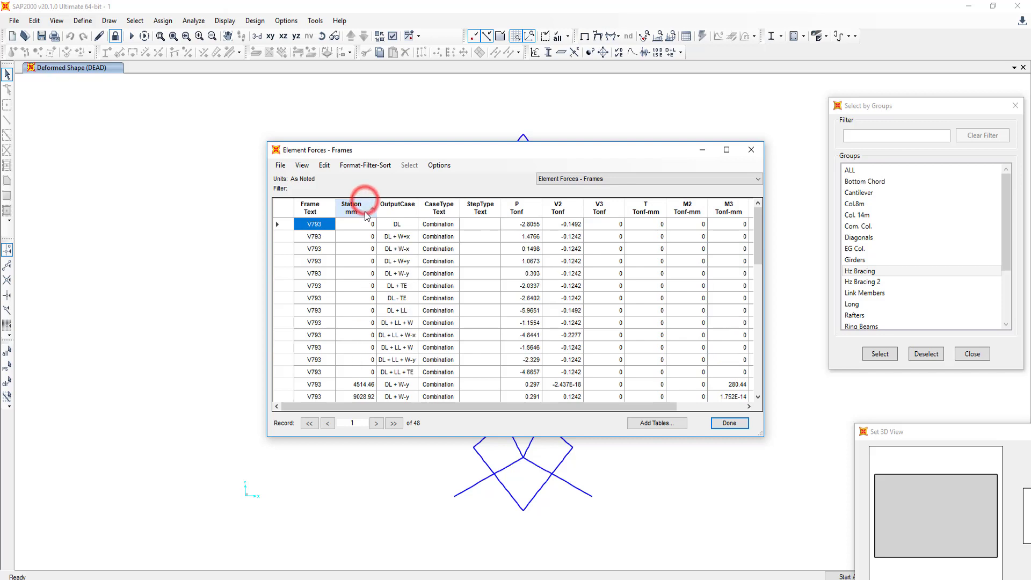
pyautogui.click(365, 205)
pyautogui.click(371, 226)
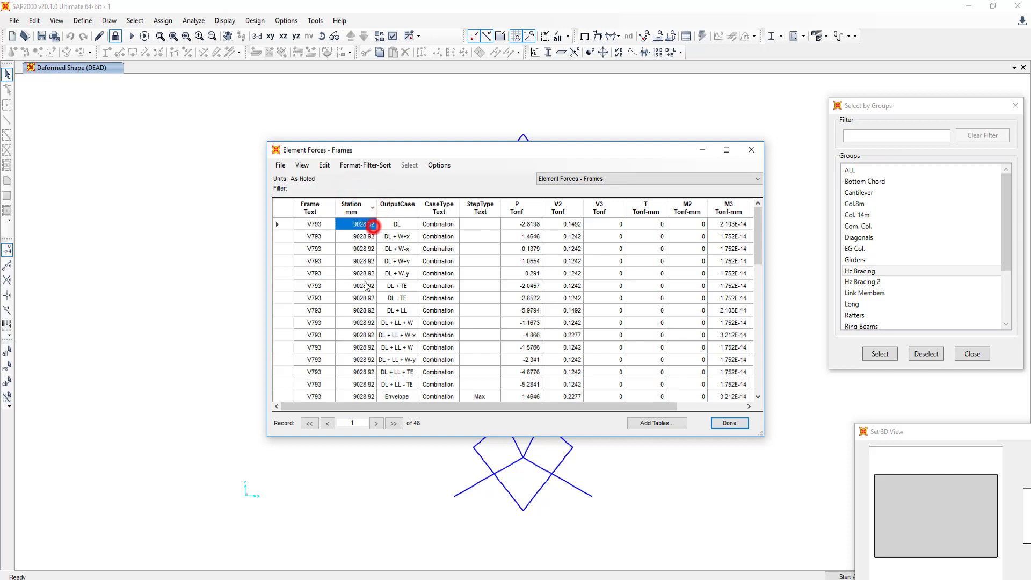
pyautogui.click(751, 150)
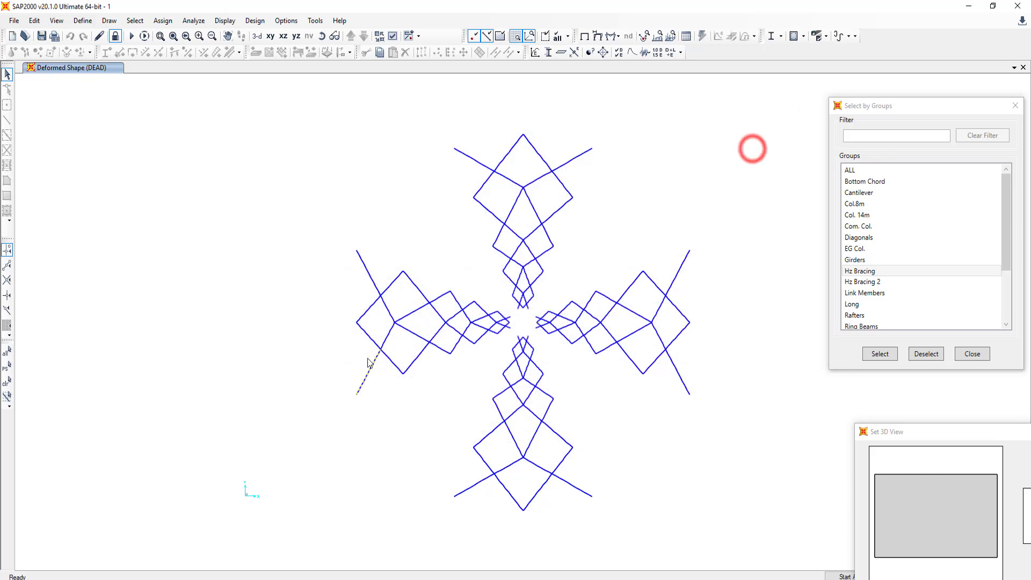
# Select member V949, read its forces at station 5249.03 mm, and return to Excel
pyautogui.click(384, 340)
pyautogui.click(386, 340)
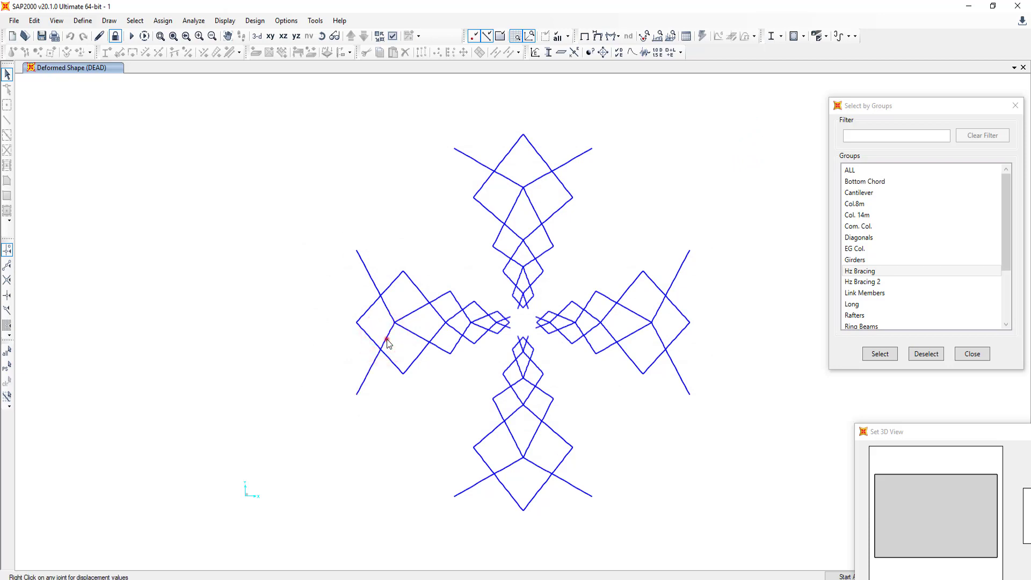
pyautogui.rightClick(387, 337)
pyautogui.click(387, 338)
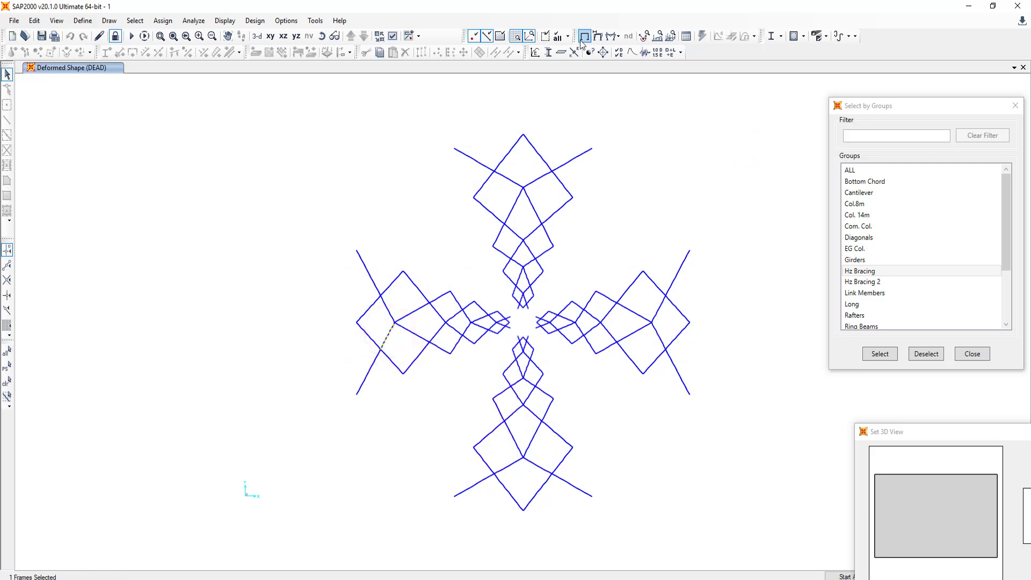
pyautogui.click(686, 36)
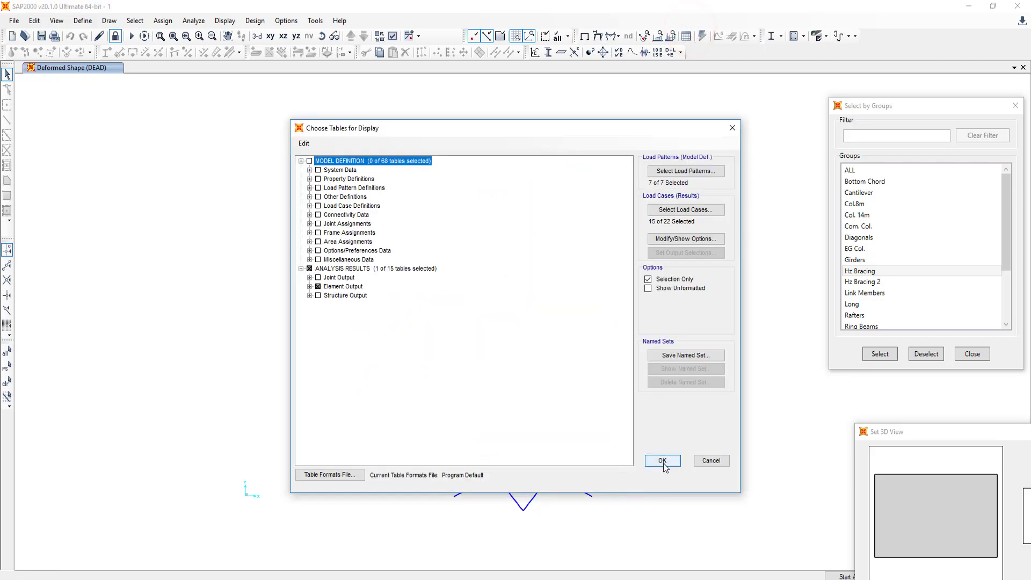
pyautogui.click(663, 460)
pyautogui.click(359, 208)
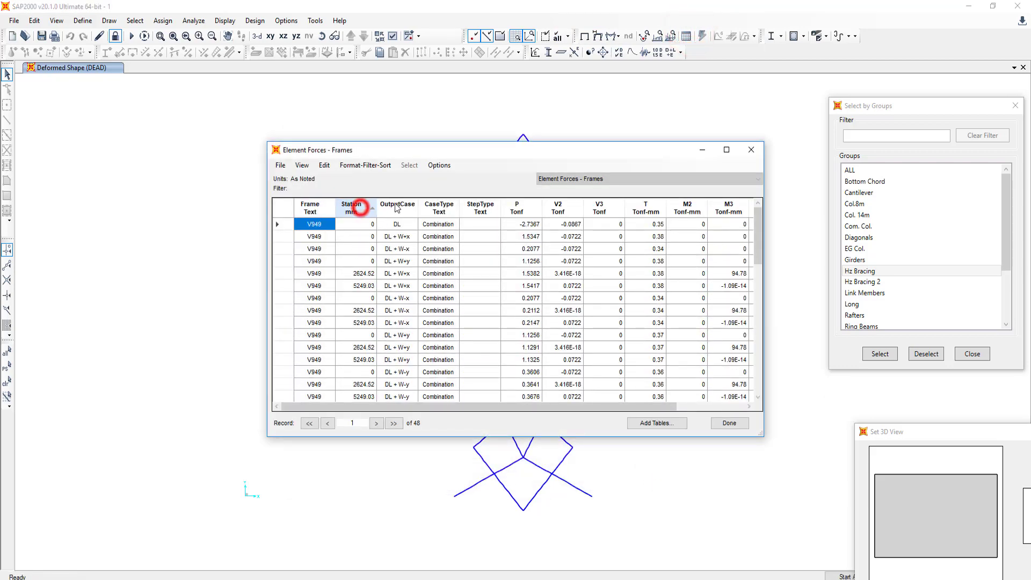
pyautogui.click(359, 207)
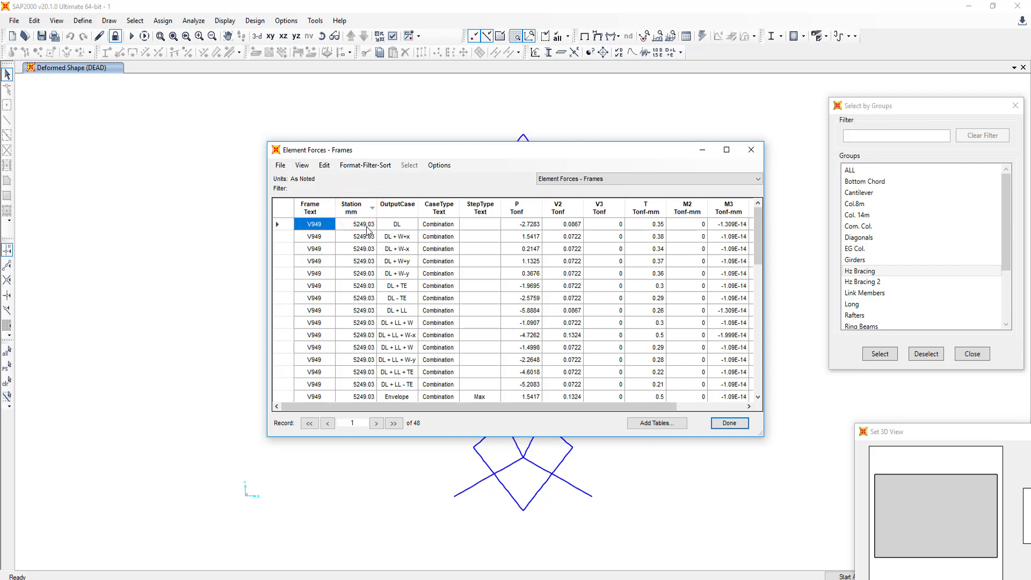
pyautogui.click(752, 150)
pyautogui.hotkey('alt', 'Tab')
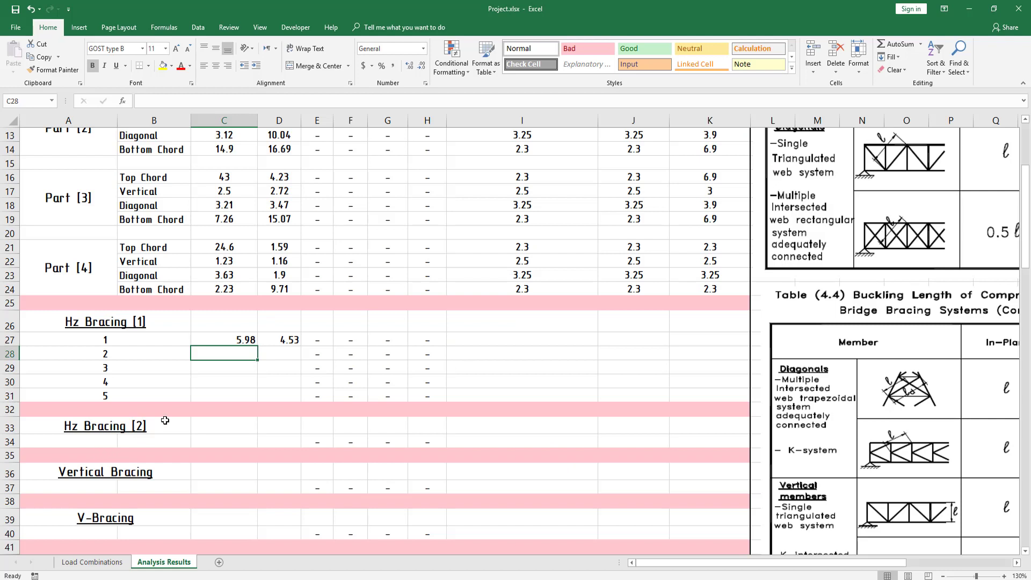
# Enter the sum =9+2.25 in I27 so the Hz Bracing (1) buckling length shows 11.25
pyautogui.click(552, 341)
pyautogui.doubleClick(551, 341)
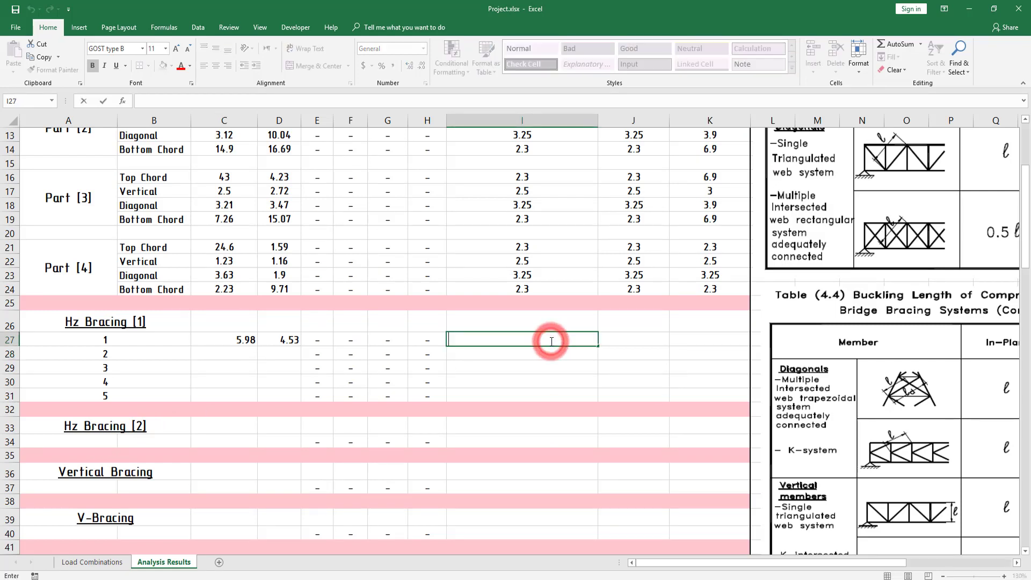
pyautogui.write('=9+2.25')
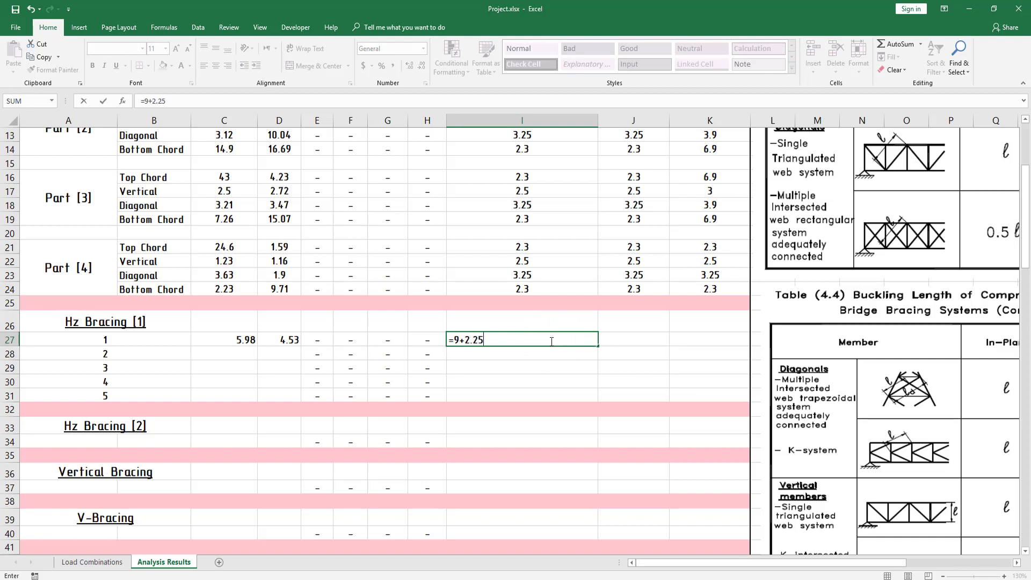
pyautogui.press('Return')
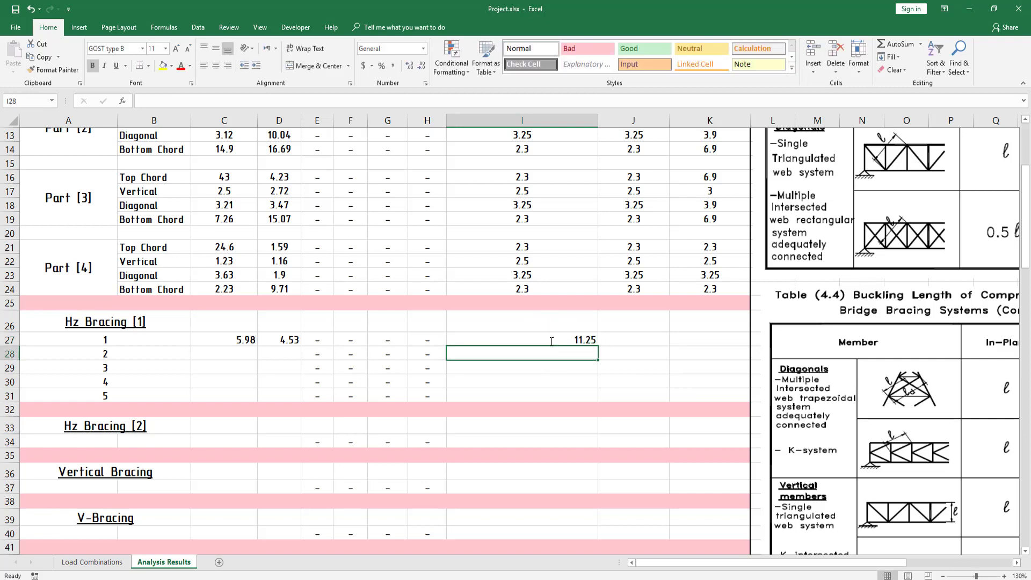
pyautogui.hotkey('alt', 'Tab')
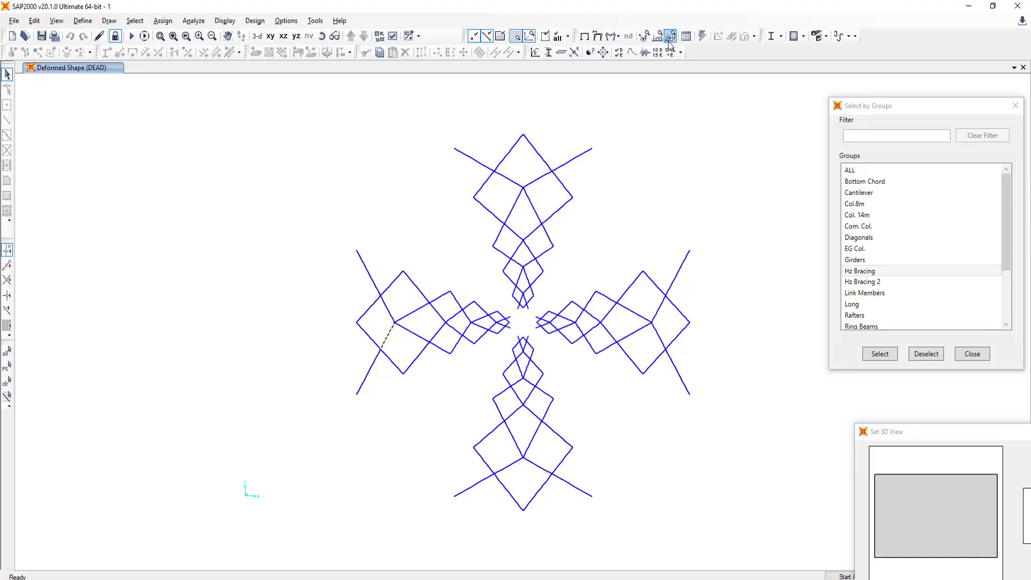
# Recheck V949's element forces sorted by station, showing the 5249.03 mm end values first
pyautogui.click(687, 37)
pyautogui.click(665, 463)
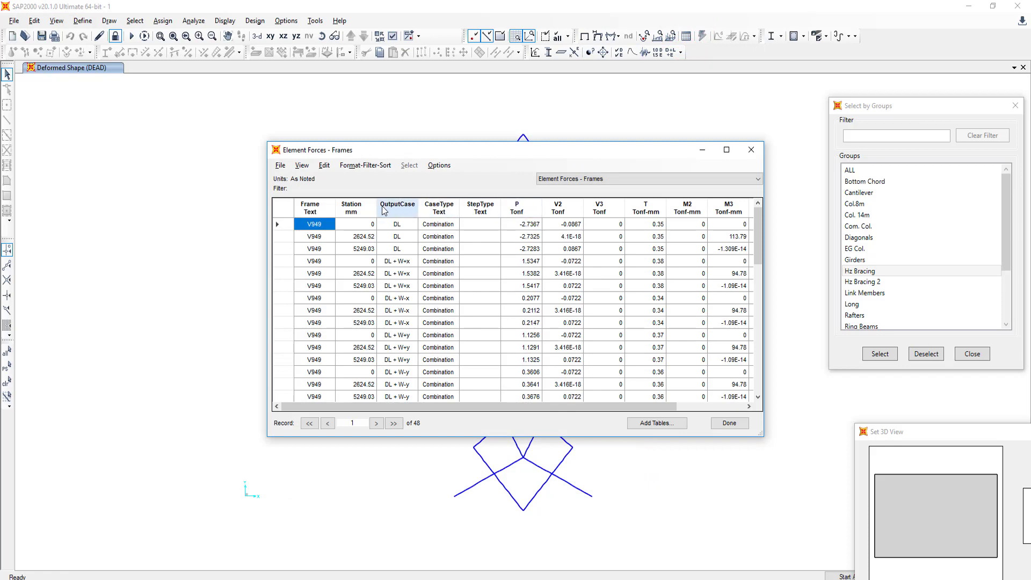
pyautogui.click(356, 207)
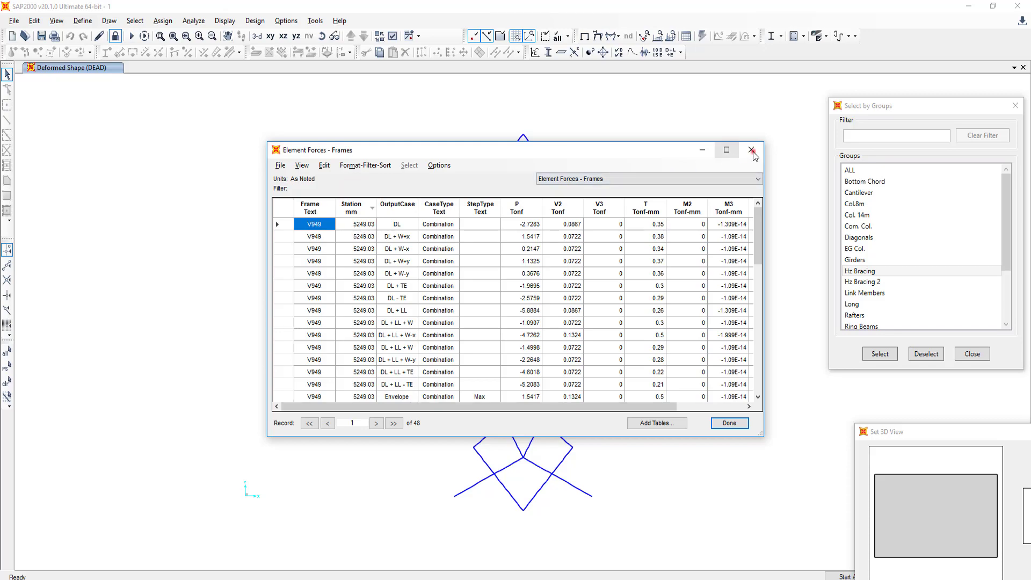
pyautogui.hotkey('alt', 'Tab')
# Correct the I27 formula so the buckling length reads 14.25 instead of 11.25
pyautogui.doubleClick(591, 339)
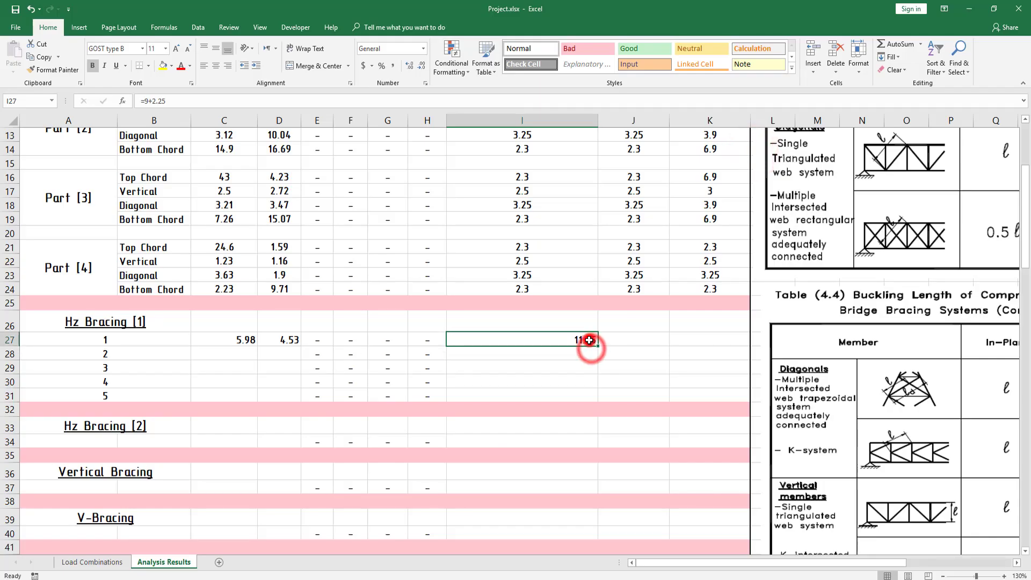
pyautogui.click(470, 340)
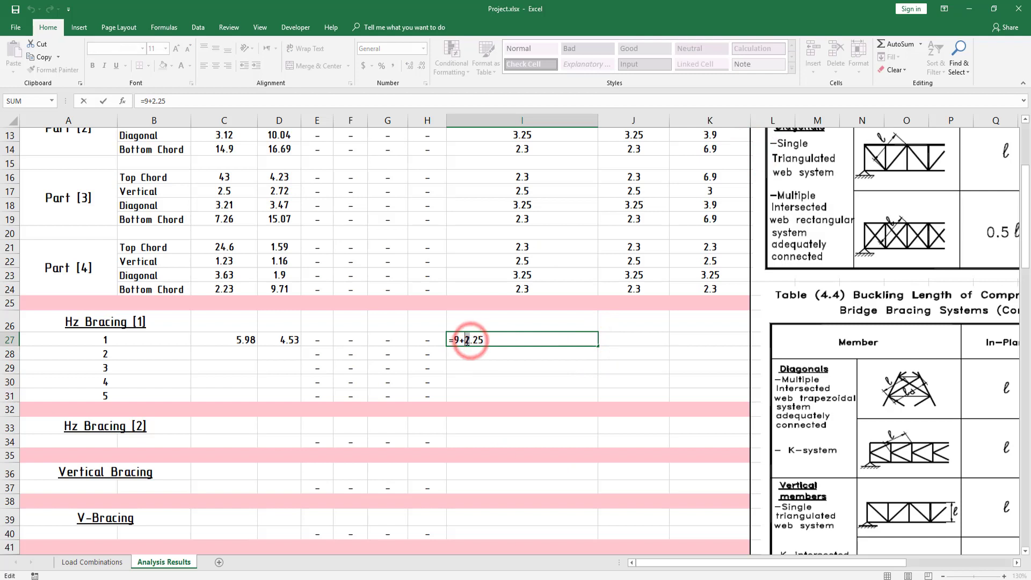
pyautogui.moveTo(470, 340); pyautogui.dragTo(465, 340)
pyautogui.press('Return')
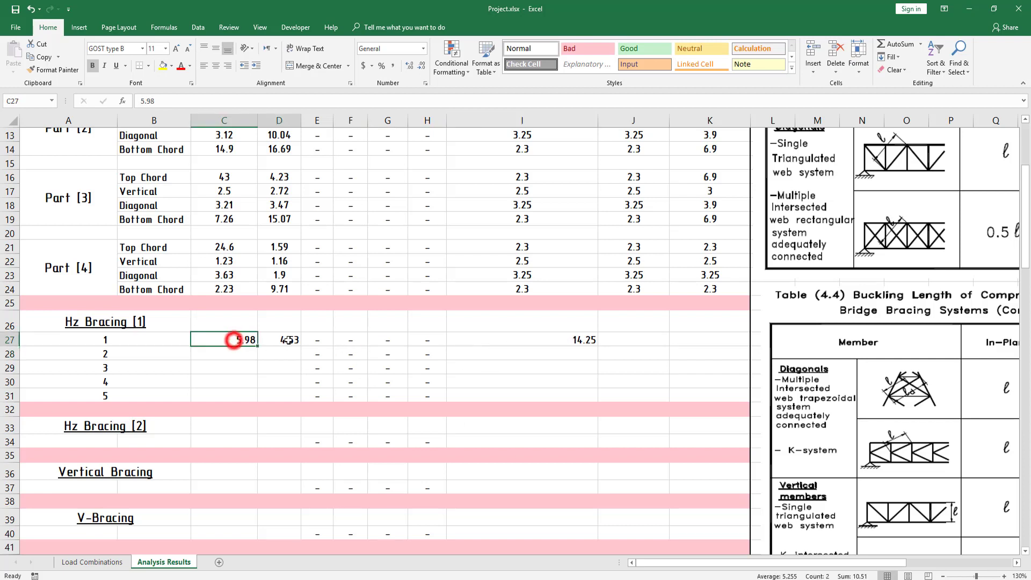
# Select the C27:D27 force values, then move to C28 for the next member
pyautogui.moveTo(236, 341); pyautogui.dragTo(278, 344)
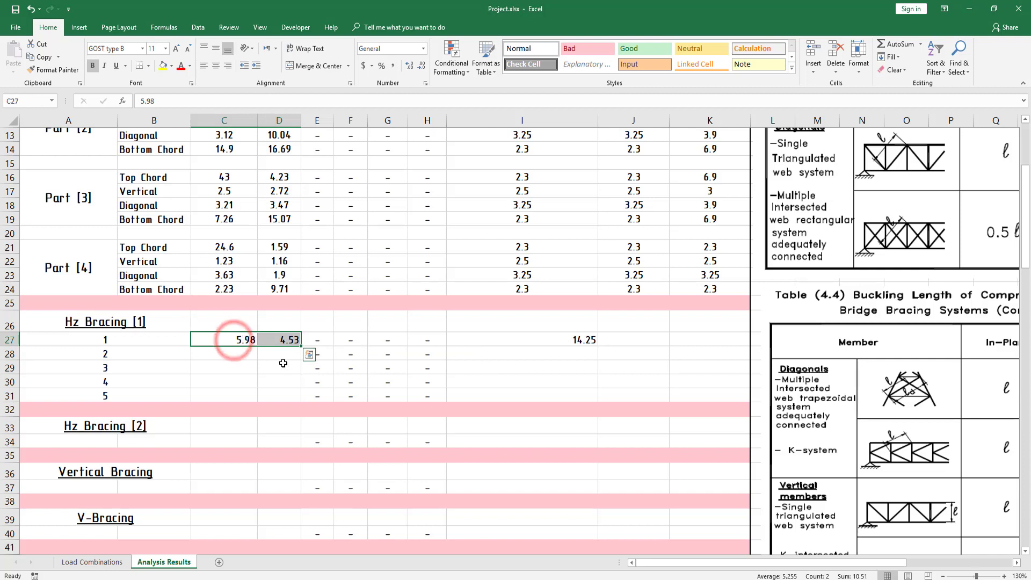
pyautogui.click(224, 352)
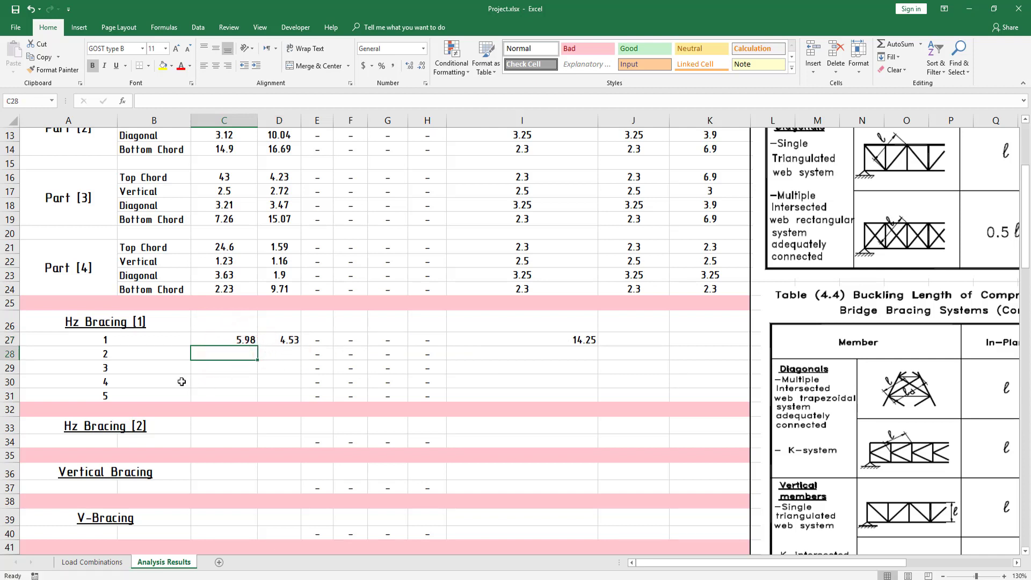
pyautogui.hotkey('alt', 'Tab')
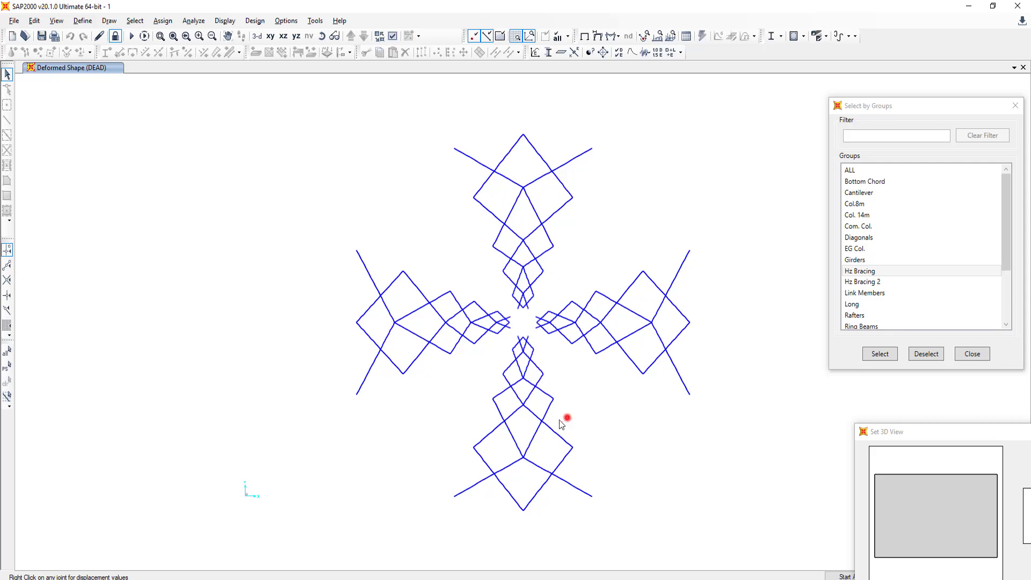
# Window-select the bracing frames of the lower, right, upper and left diamonds
pyautogui.moveTo(567, 416); pyautogui.dragTo(495, 434)
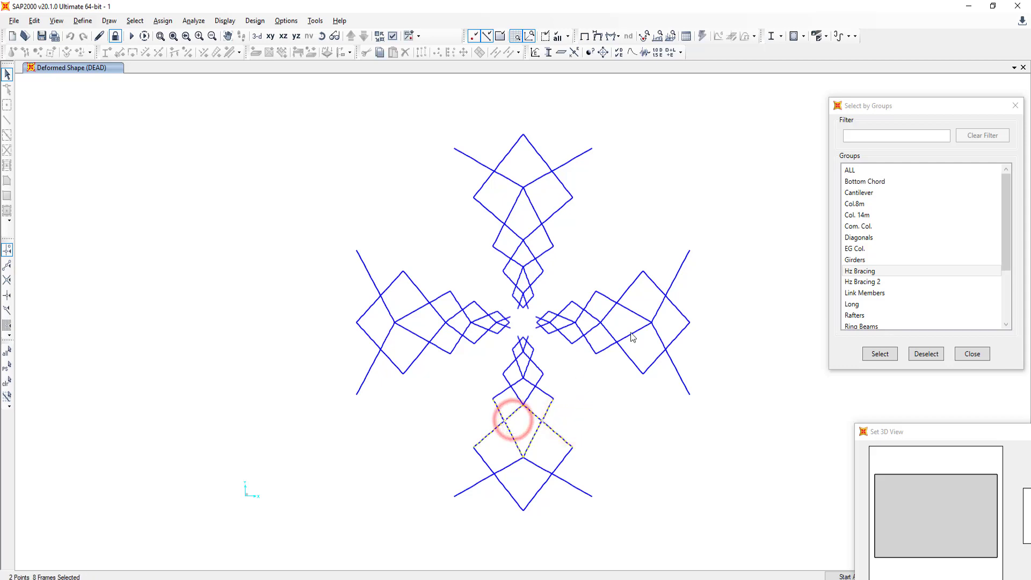
pyautogui.moveTo(628, 275); pyautogui.dragTo(611, 365)
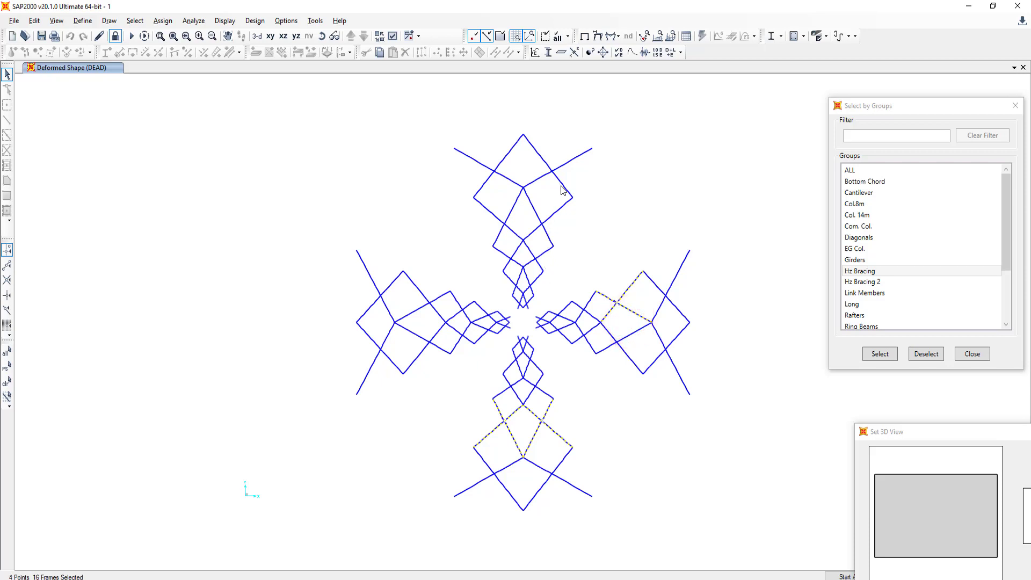
pyautogui.moveTo(568, 211)
pyautogui.mouseDown()
pyautogui.moveTo(547, 231)
pyautogui.moveTo(539, 190)
pyautogui.mouseUp()
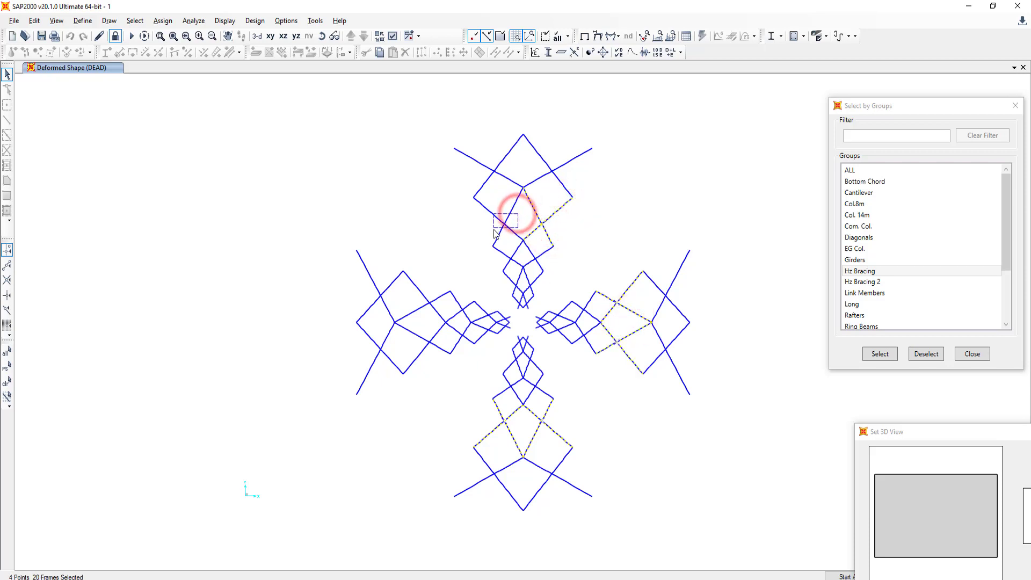
pyautogui.click(427, 292)
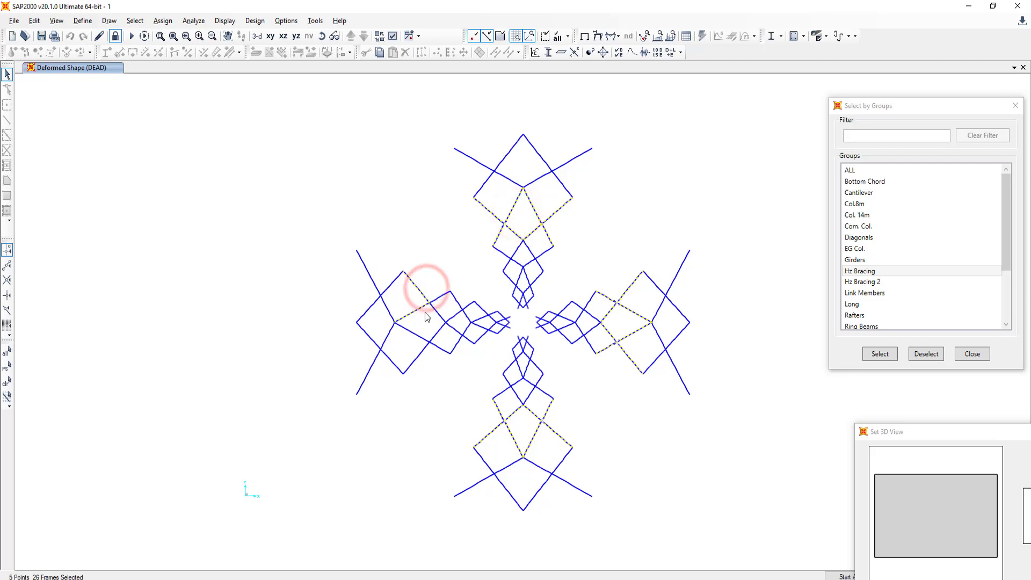
pyautogui.moveTo(439, 287); pyautogui.dragTo(434, 317)
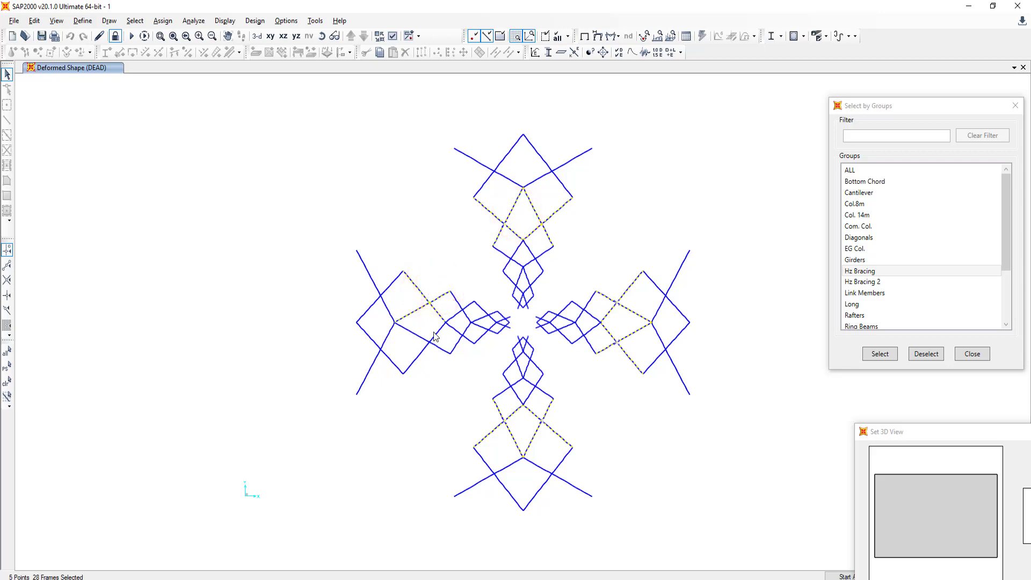
pyautogui.moveTo(425, 354); pyautogui.dragTo(429, 334)
# List the selected members' element forces sorted by axial force P, and enter 12.82 in C28
pyautogui.click(687, 36)
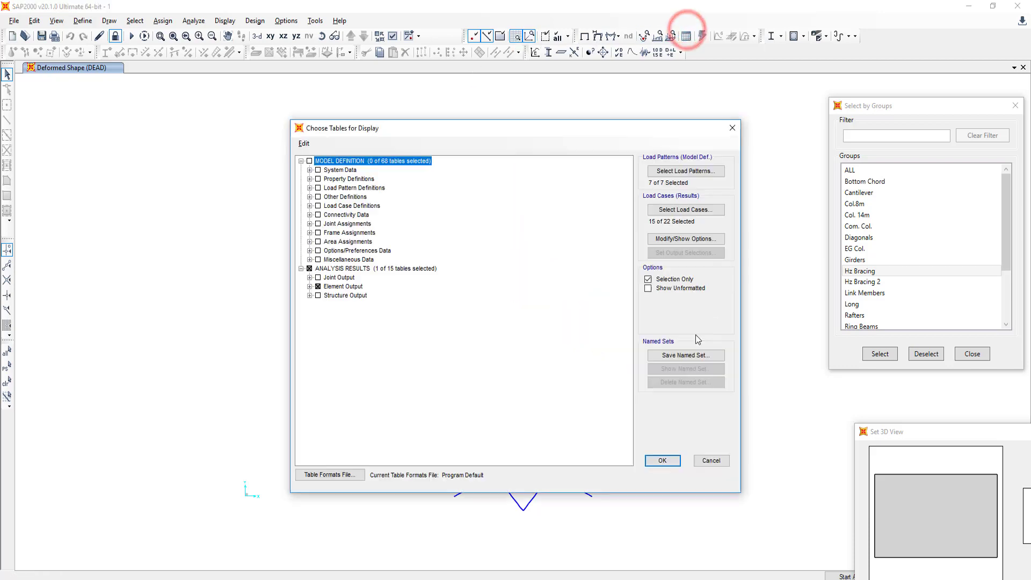
pyautogui.click(664, 461)
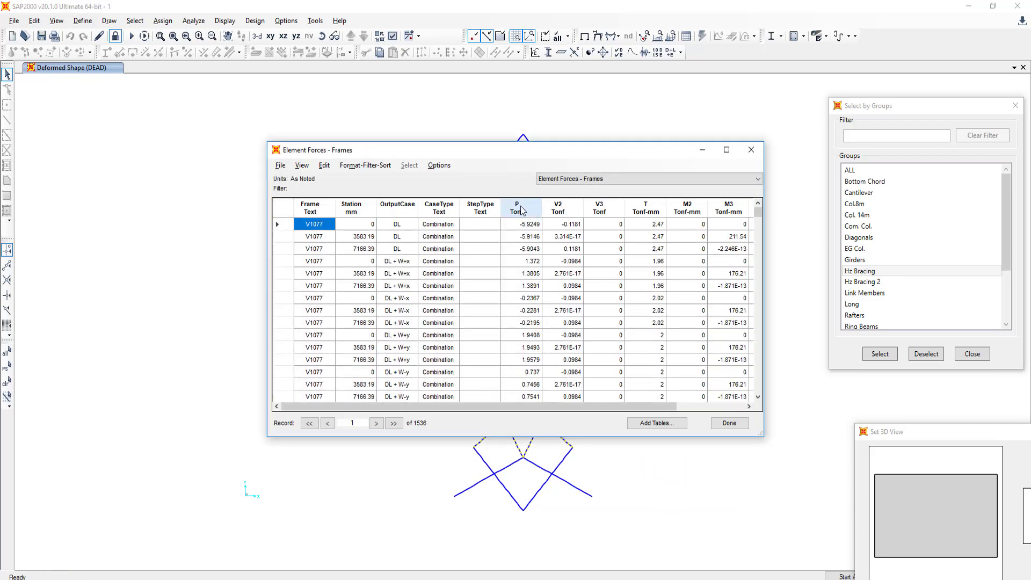
pyautogui.click(520, 207)
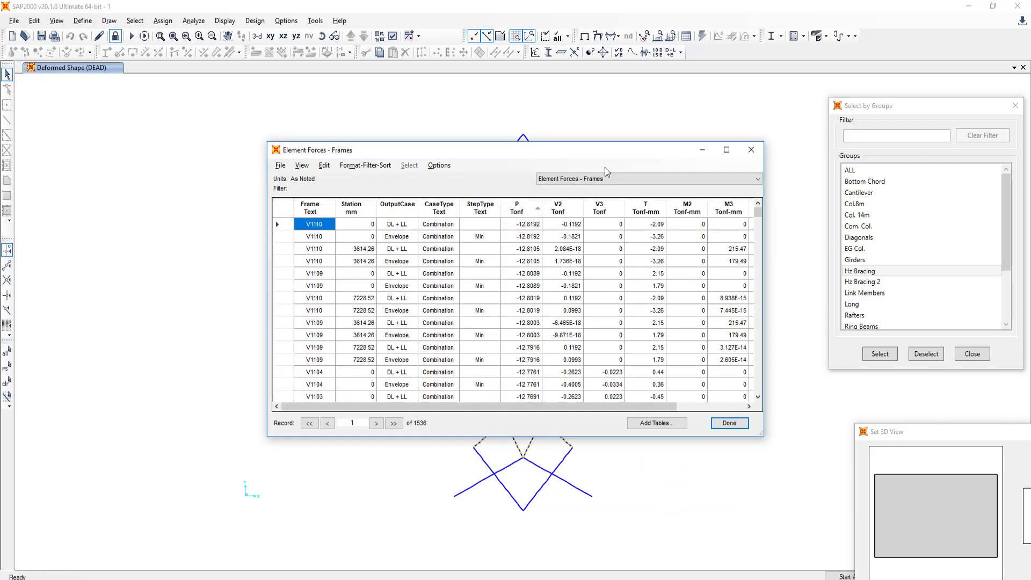
pyautogui.hotkey('alt', 'Tab')
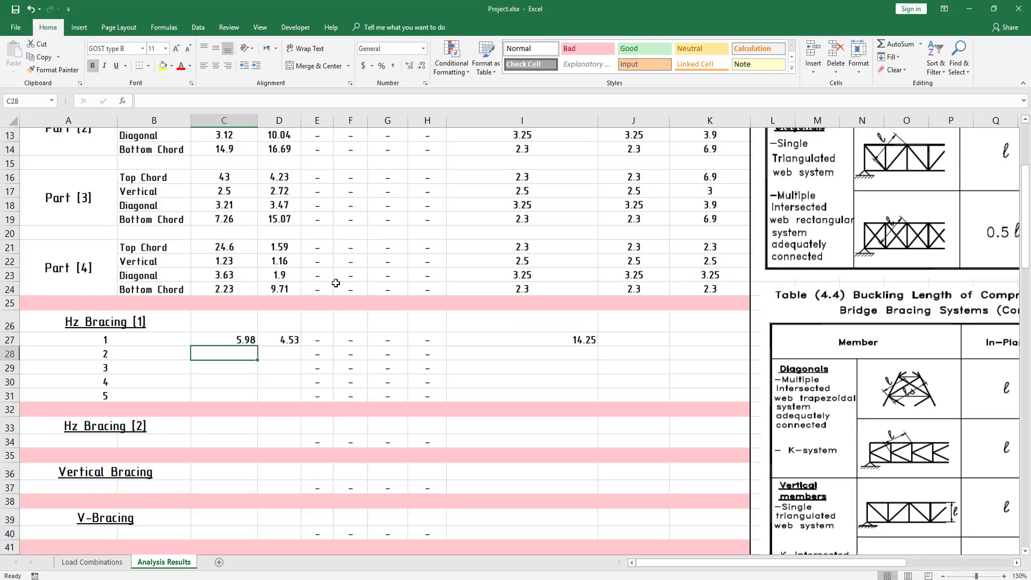
pyautogui.write('12.82')
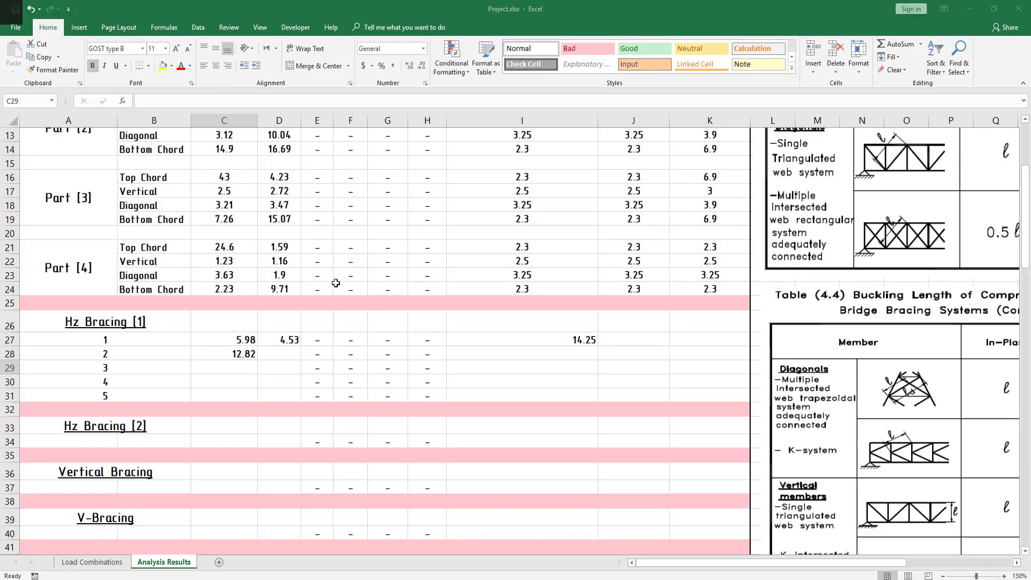
pyautogui.hotkey('alt', 'Tab')
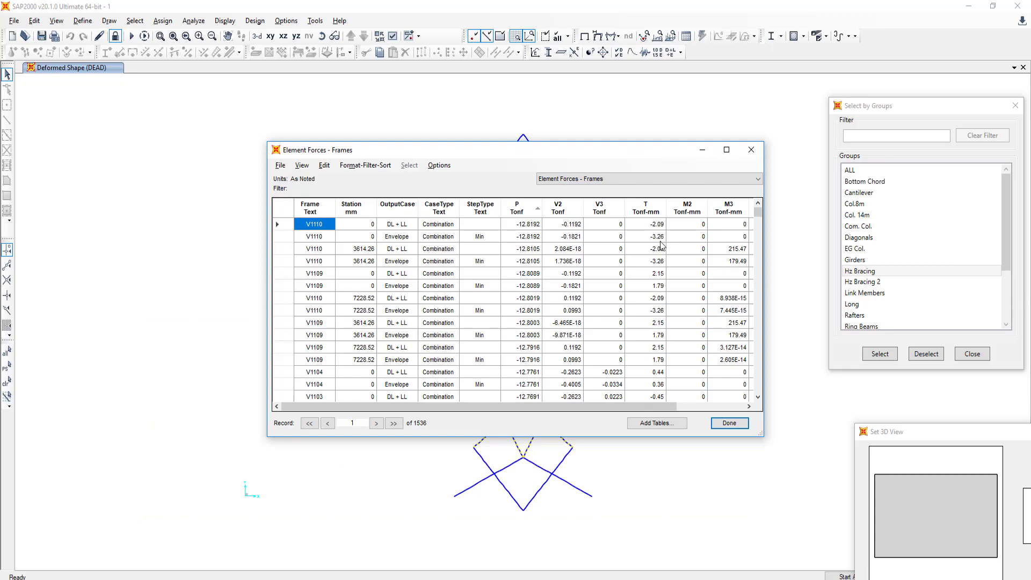
# Reverse the P sort and enter 4.42 in D28
pyautogui.click(519, 208)
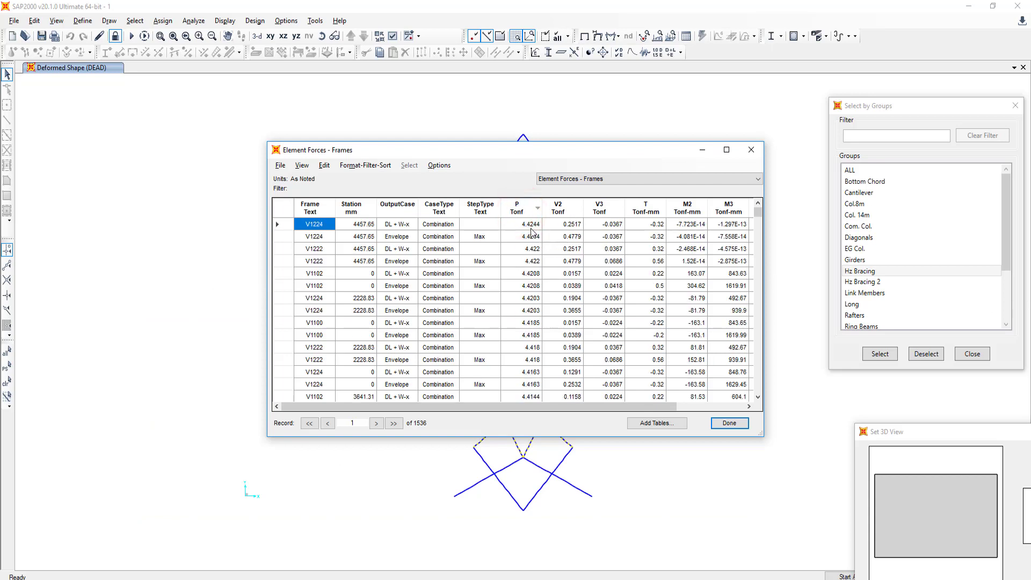
pyautogui.hotkey('alt', 'Tab')
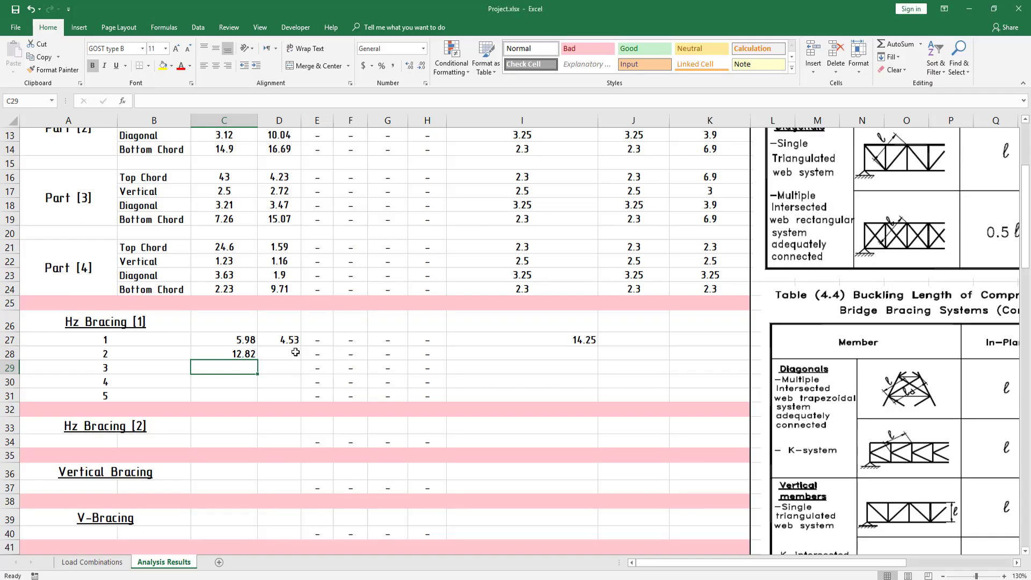
pyautogui.click(281, 352)
pyautogui.write('4.42')
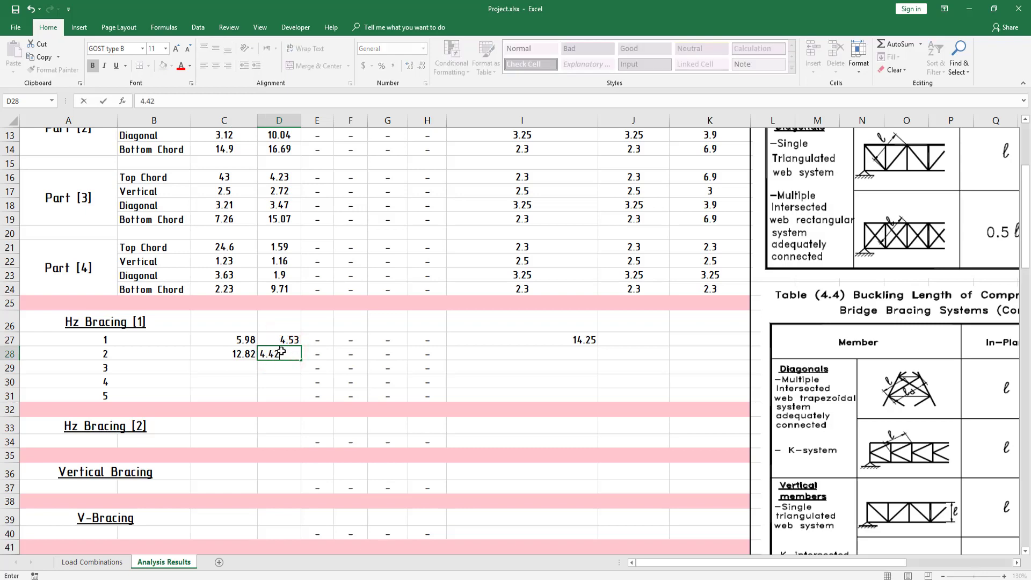
pyautogui.press('Return')
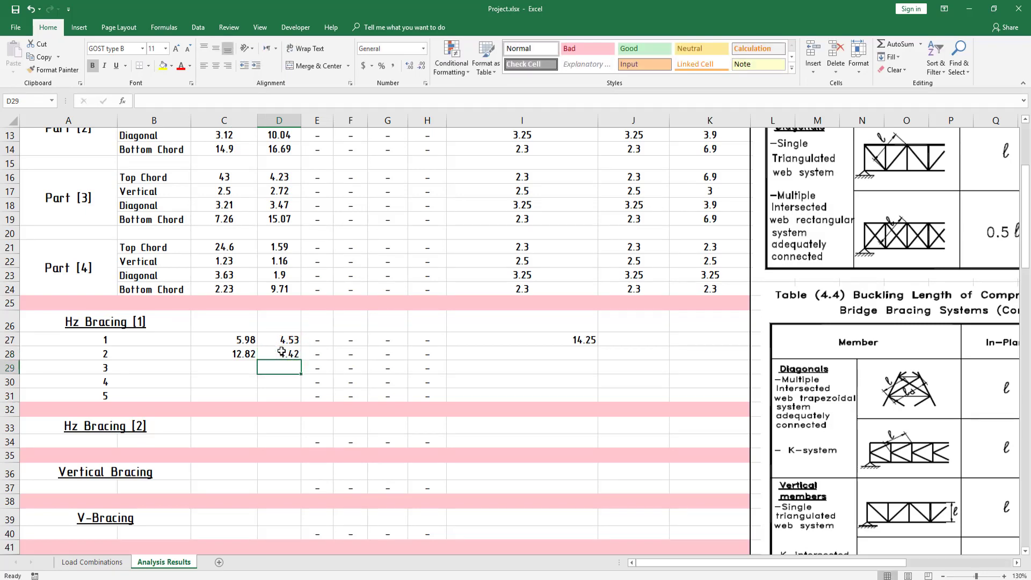
pyautogui.hotkey('alt', 'Tab')
# Sort the element forces by station with the largest stations first
pyautogui.click(364, 206)
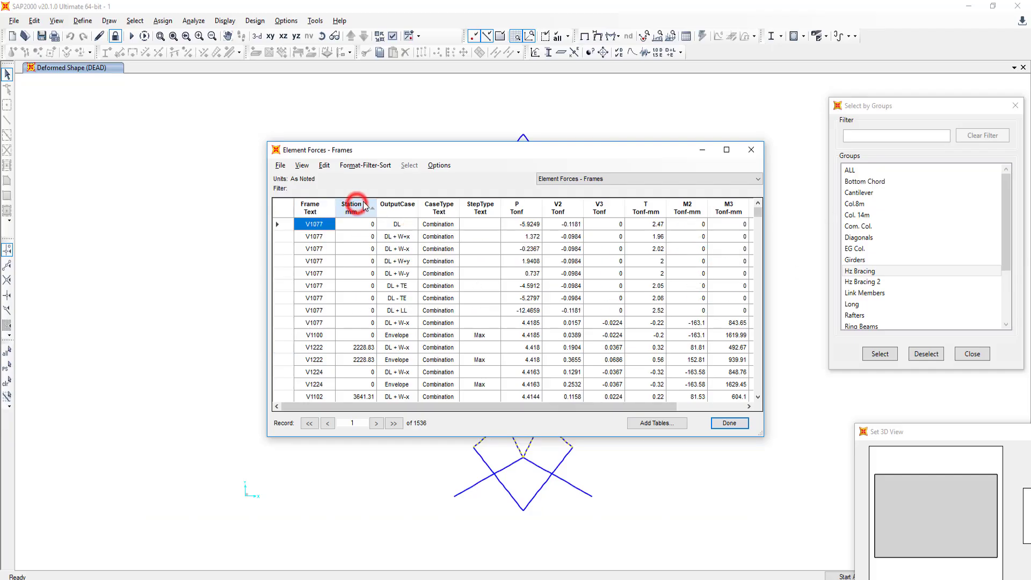
pyautogui.click(364, 205)
pyautogui.click(366, 227)
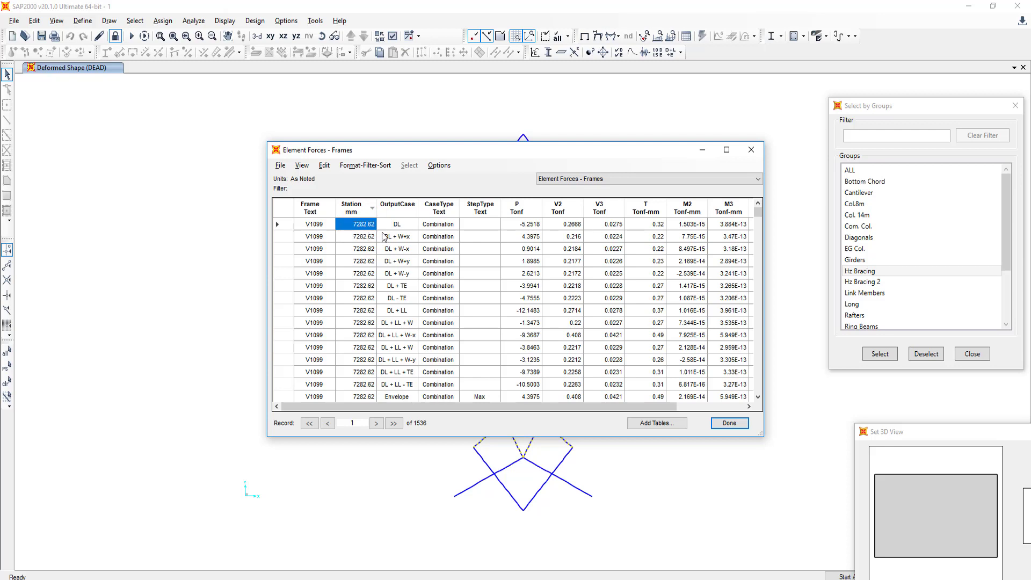
# Enter =7.28 in I28 and close SAP2000's element forces table
pyautogui.hotkey('alt', 'Tab')
pyautogui.click(552, 356)
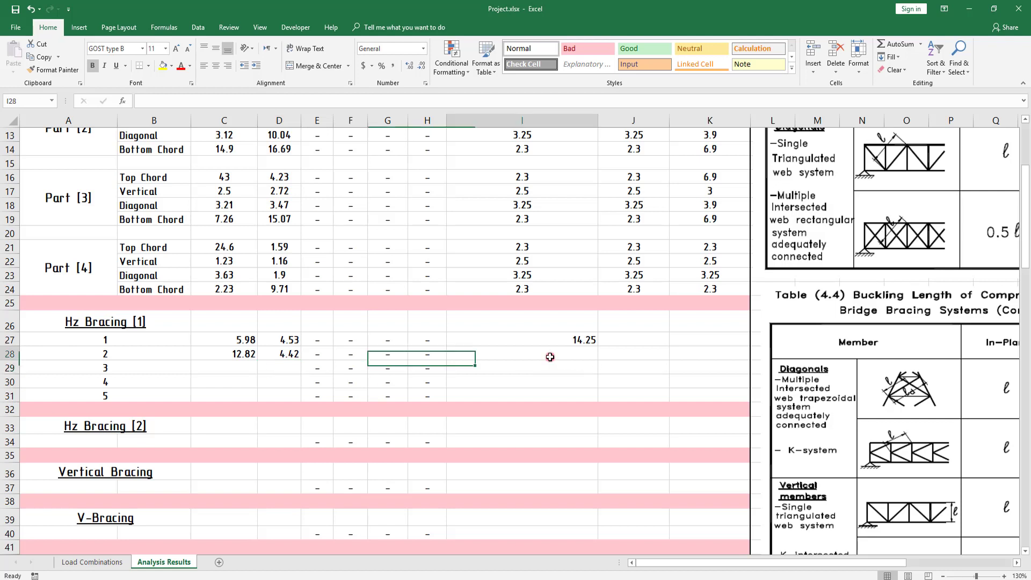
pyautogui.write('=7.28')
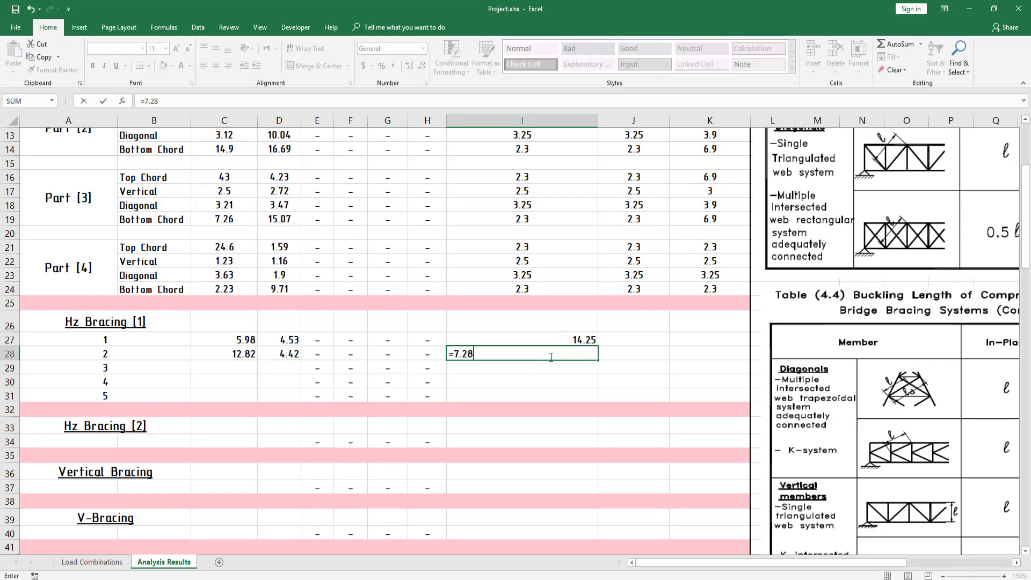
pyautogui.press('Return')
pyautogui.hotkey('alt', 'Tab')
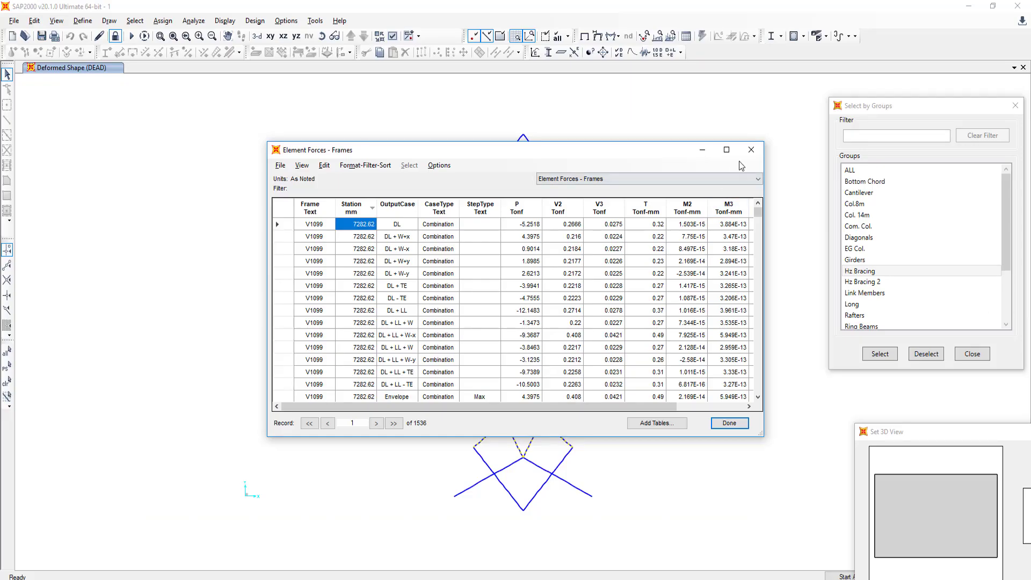
pyautogui.click(747, 155)
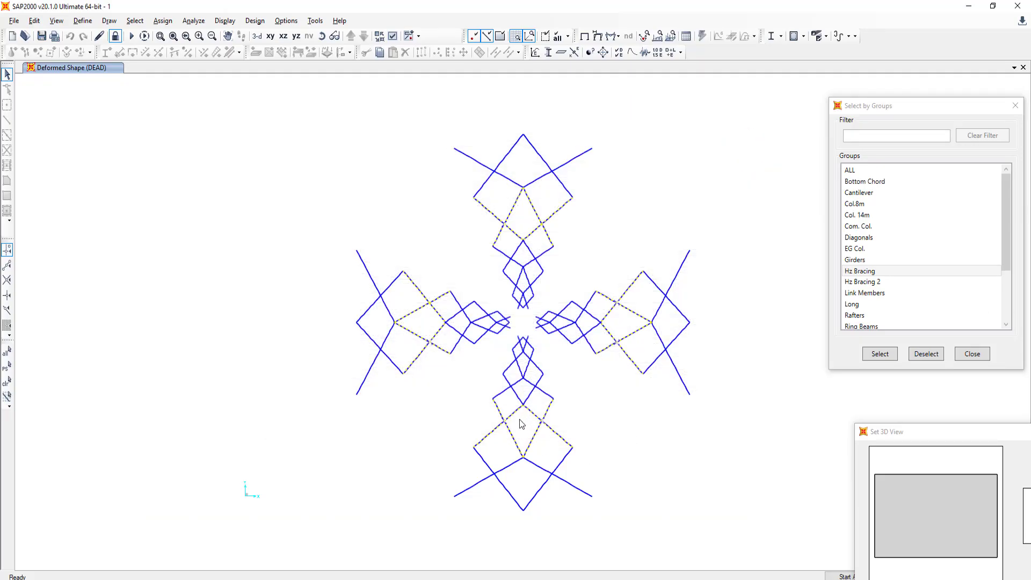
# Check one bracing member's element forces sorted by station, largest first
pyautogui.hotkey('ctrl', 'q')
pyautogui.click(423, 353)
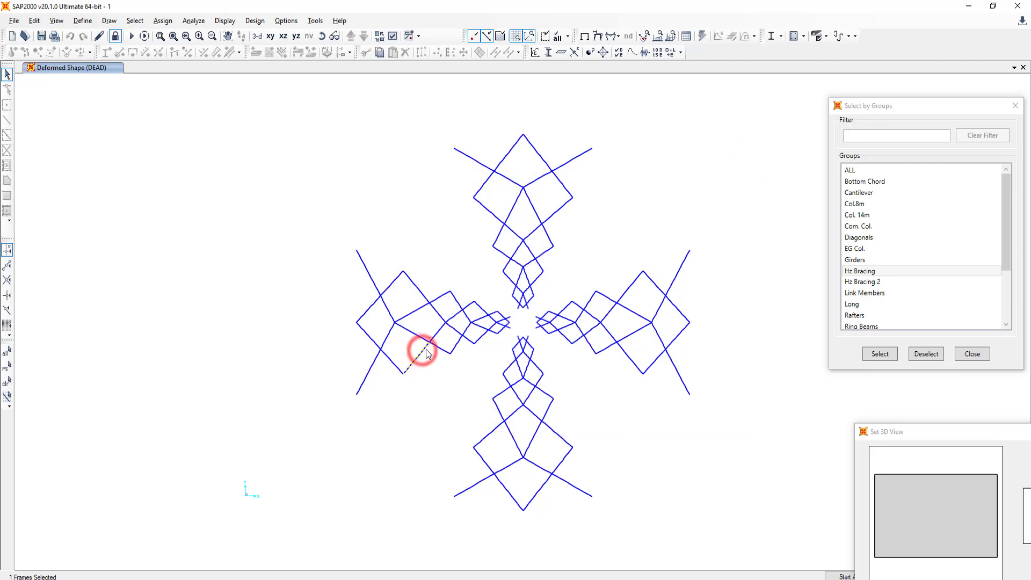
pyautogui.click(687, 35)
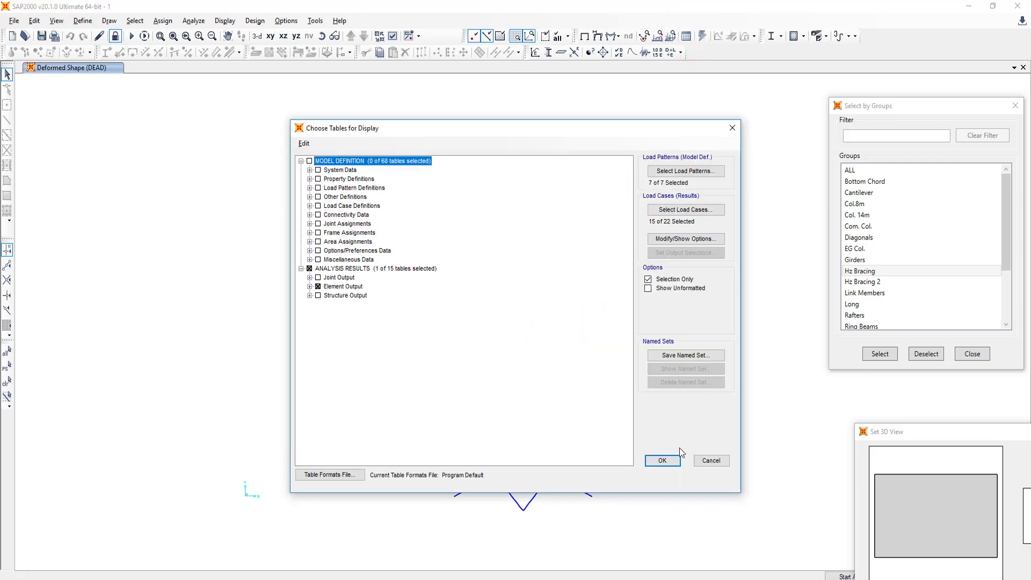
pyautogui.click(679, 461)
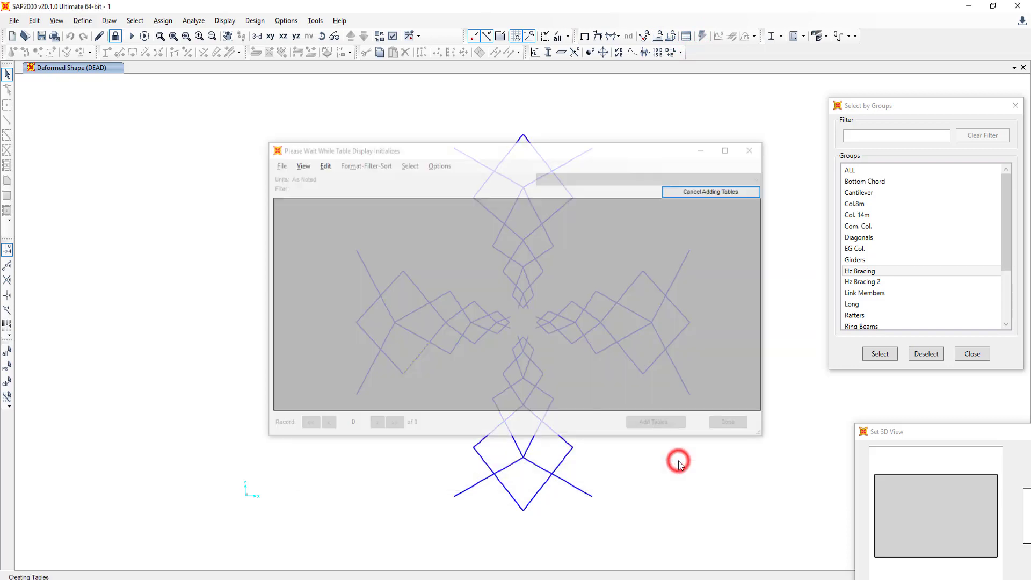
pyautogui.click(354, 207)
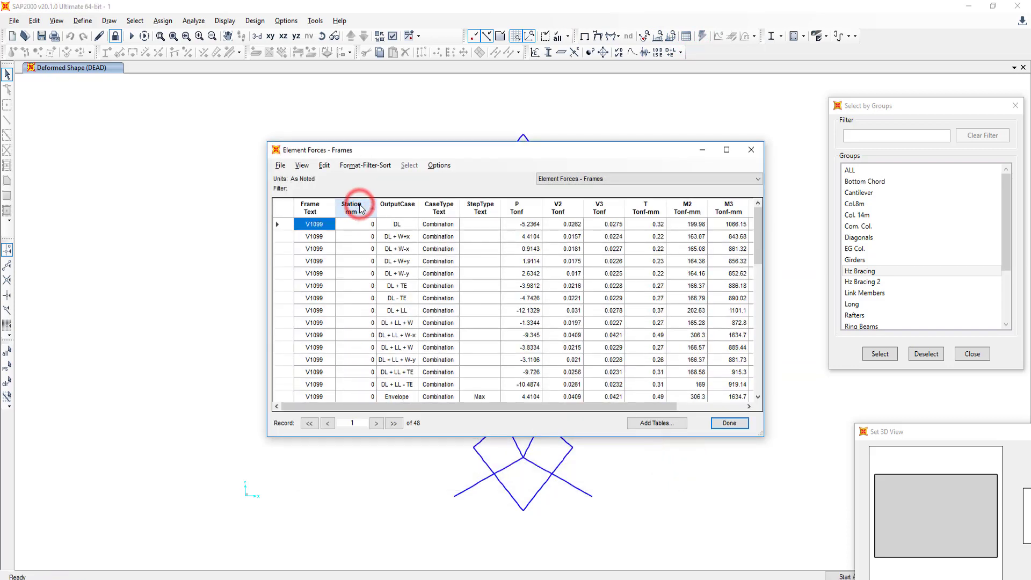
pyautogui.click(354, 208)
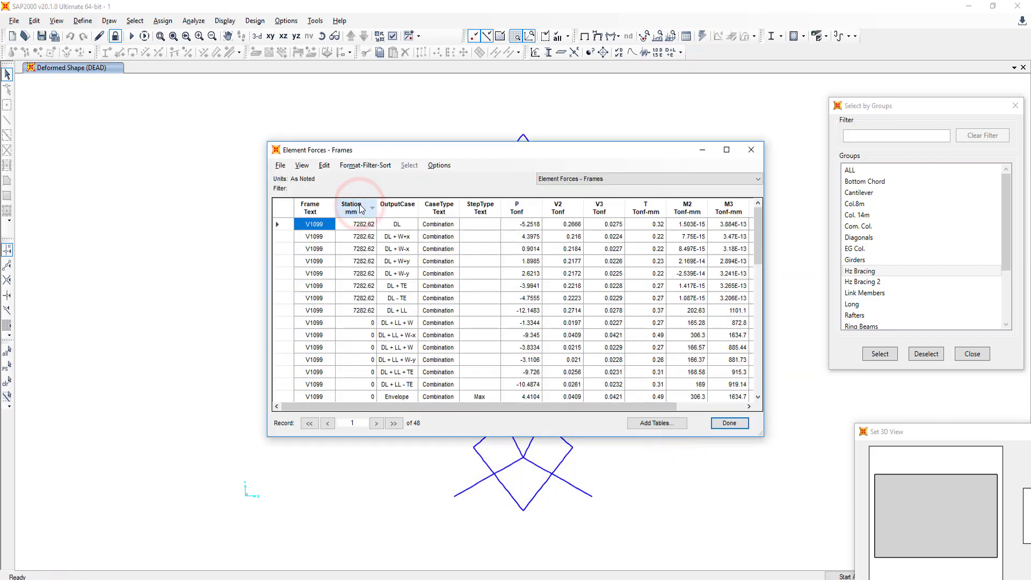
pyautogui.click(750, 151)
# Check another member's station forces and extend the I28 formula to give 11.73
pyautogui.click(437, 331)
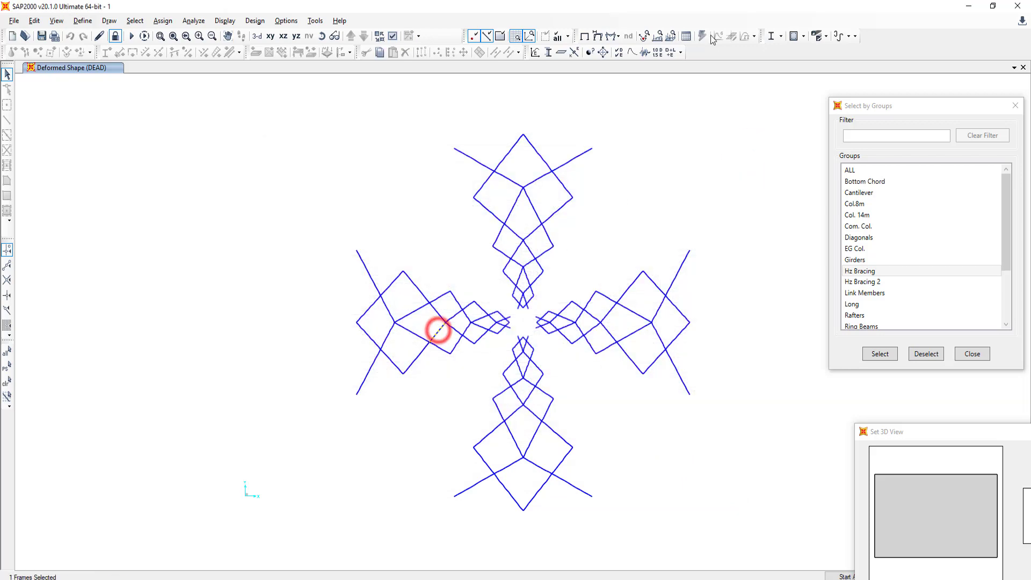
pyautogui.click(687, 36)
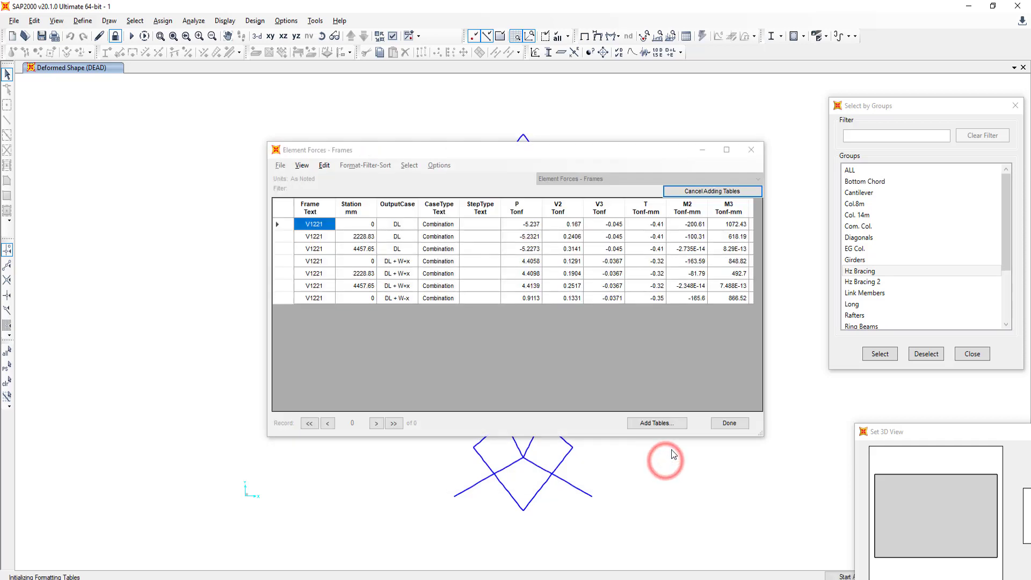
pyautogui.click(364, 210)
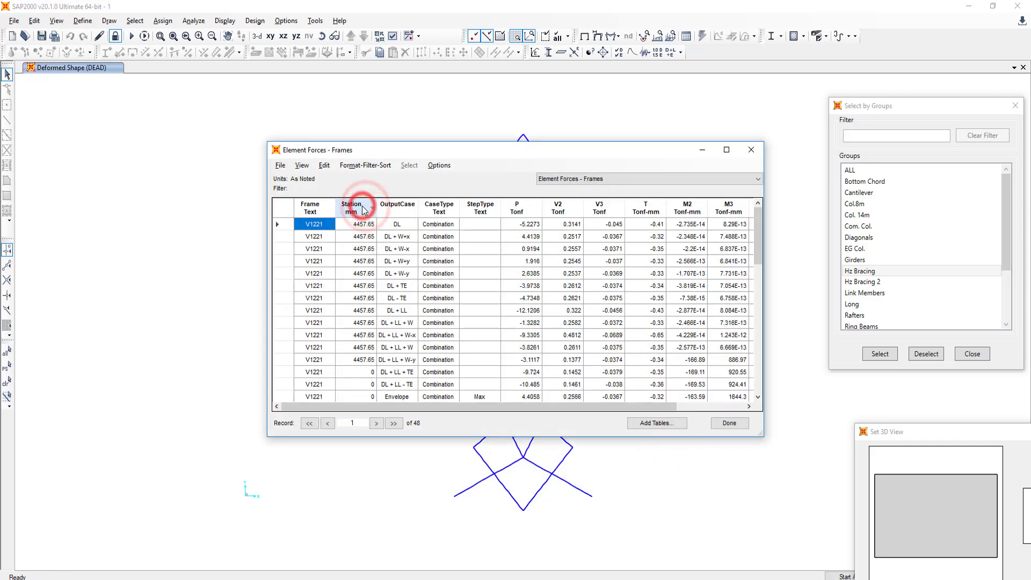
pyautogui.click(758, 148)
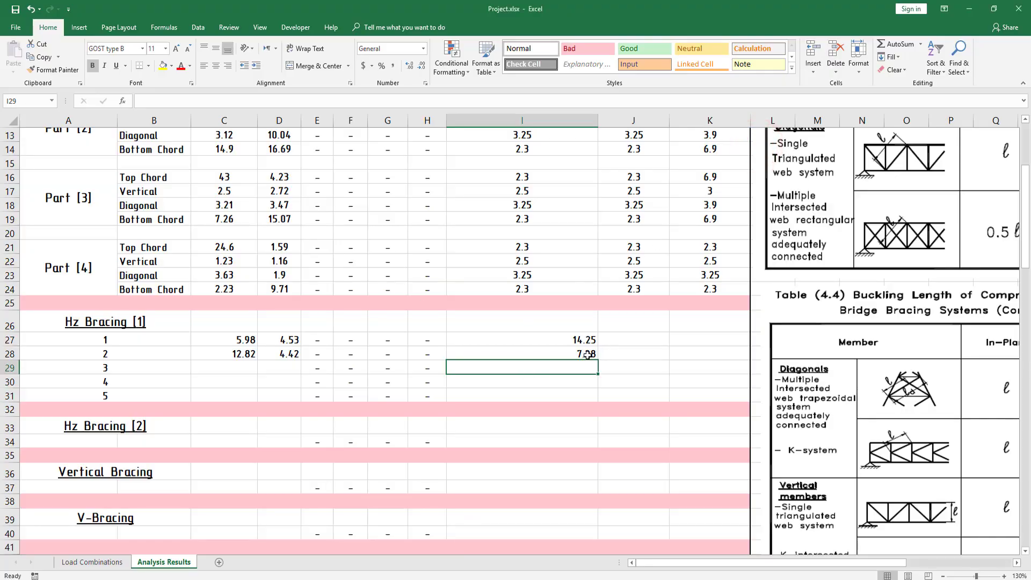
pyautogui.doubleClick(587, 354)
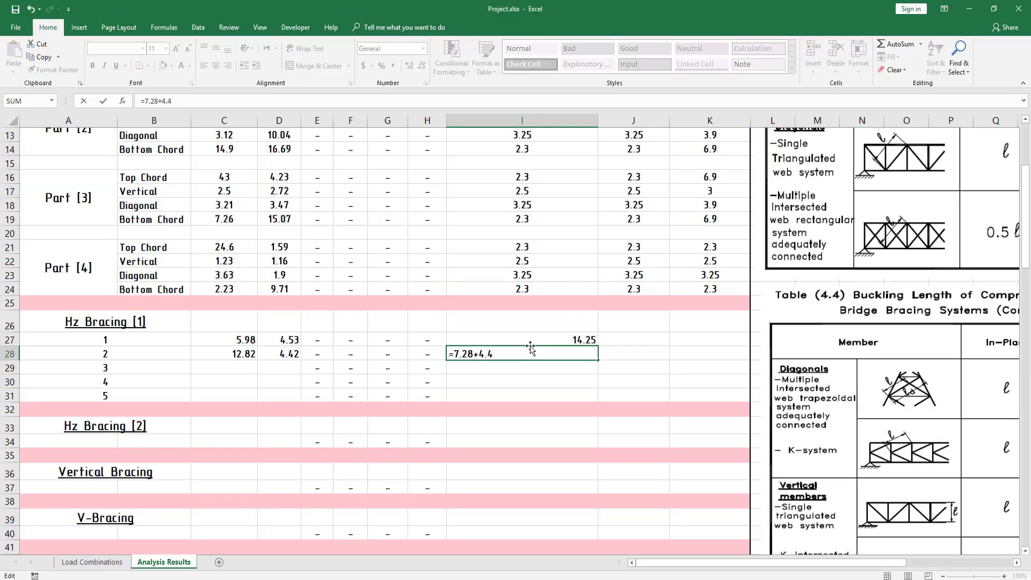
pyautogui.press('Return')
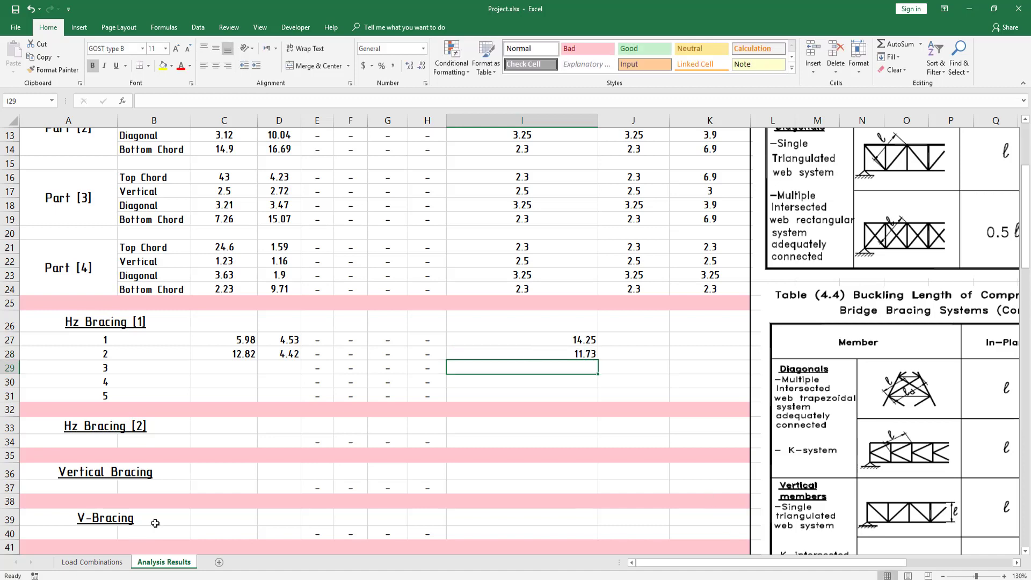
pyautogui.click(213, 364)
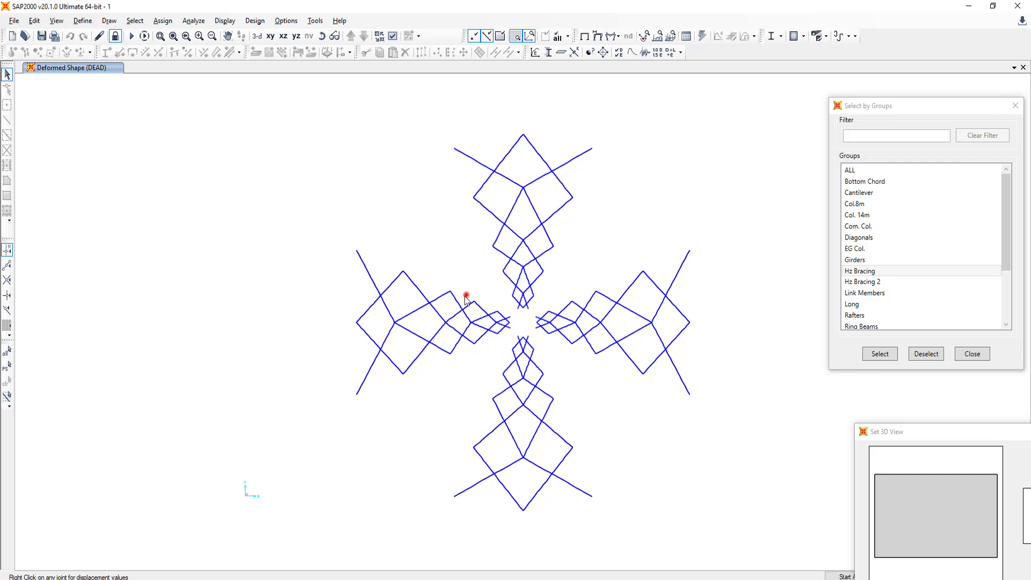
# Select the centre bracing clusters and list their element forces sorted by axial force P
pyautogui.moveTo(466, 294); pyautogui.dragTo(458, 354)
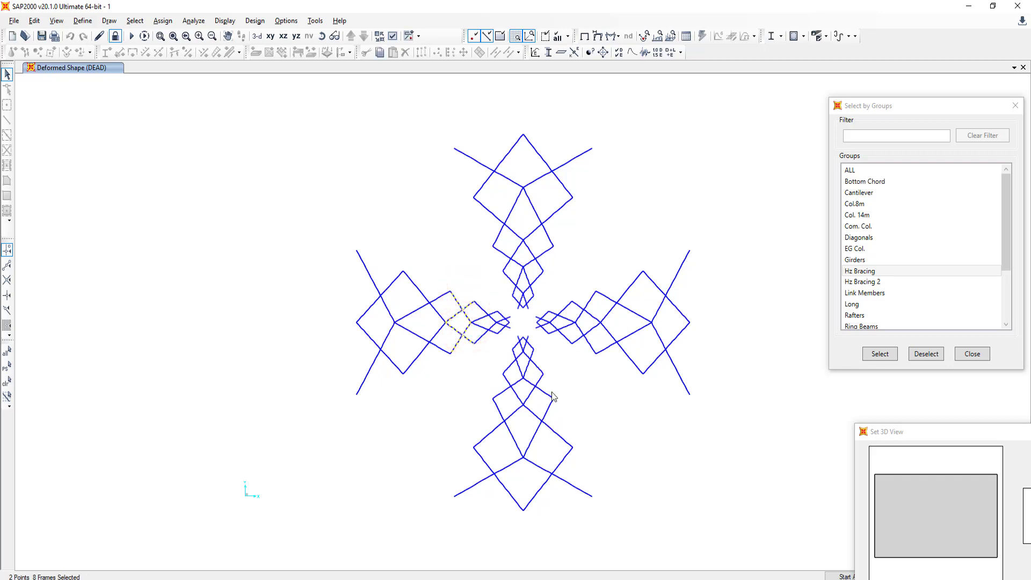
pyautogui.moveTo(542, 376); pyautogui.dragTo(509, 381)
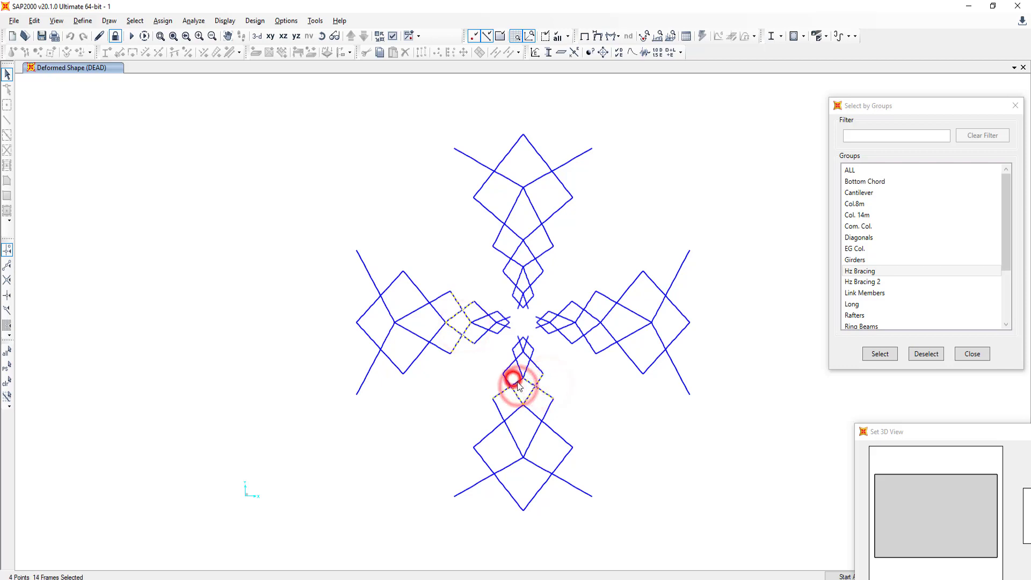
pyautogui.moveTo(589, 292); pyautogui.dragTo(589, 327)
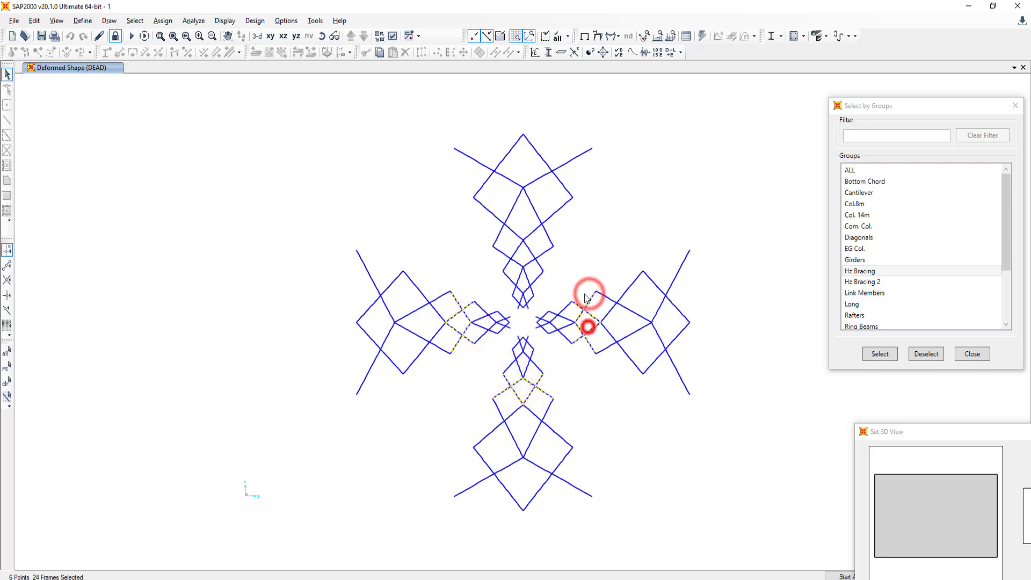
pyautogui.moveTo(540, 249); pyautogui.dragTo(525, 266)
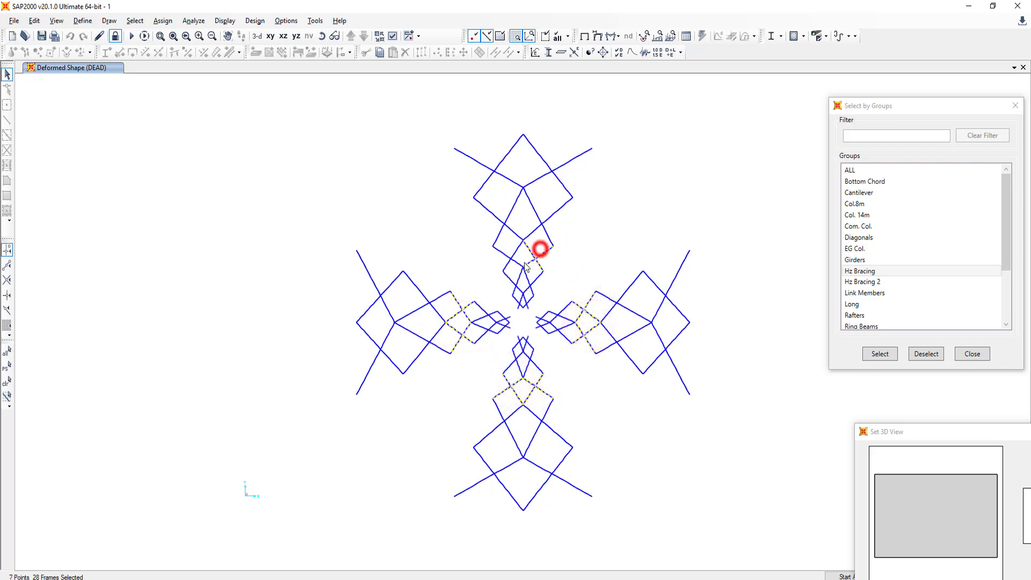
pyautogui.click(686, 36)
pyautogui.click(655, 462)
pyautogui.click(528, 223)
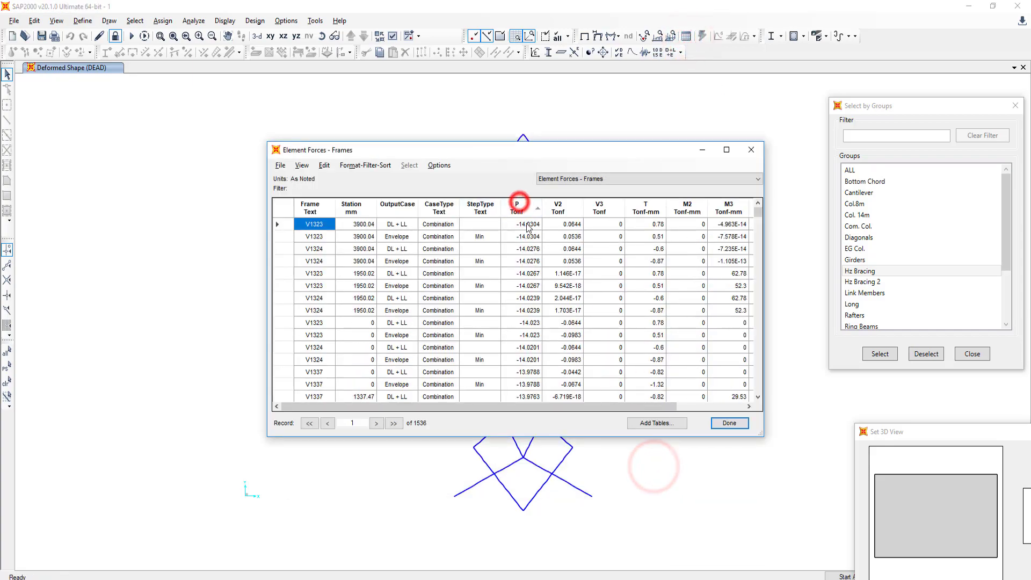
# Enter 14.03 in C29 and 2.62 in D29 from the P-sorted forces
pyautogui.hotkey('alt', 'Tab')
pyautogui.hotkey('alt', 'Tab')
pyautogui.write('14.03')
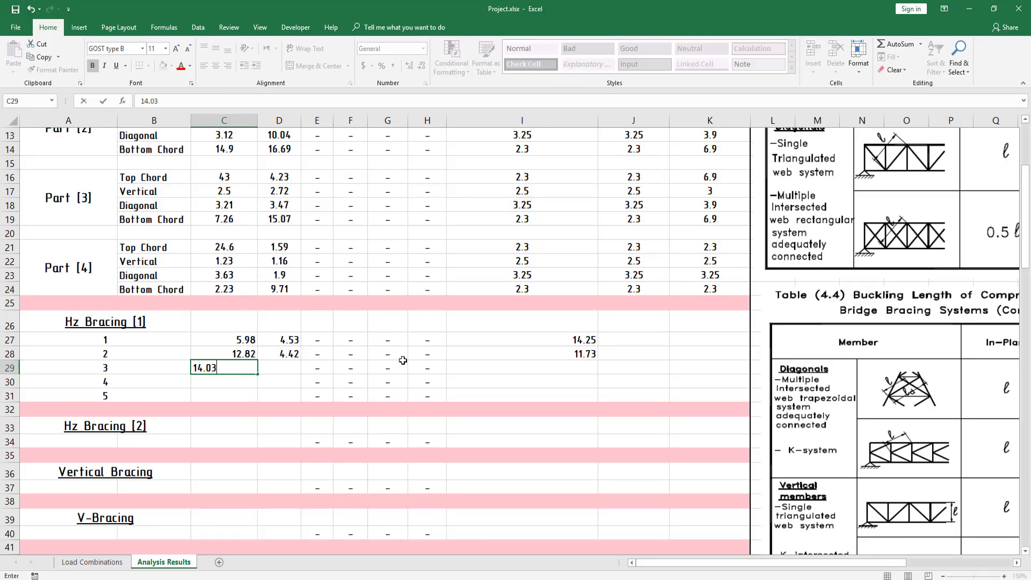
pyautogui.hotkey('alt', 'Tab')
pyautogui.click(532, 208)
# Sort the forces by station and enter 3.9 as the buckling length in I29
pyautogui.hotkey('alt', 'Tab')
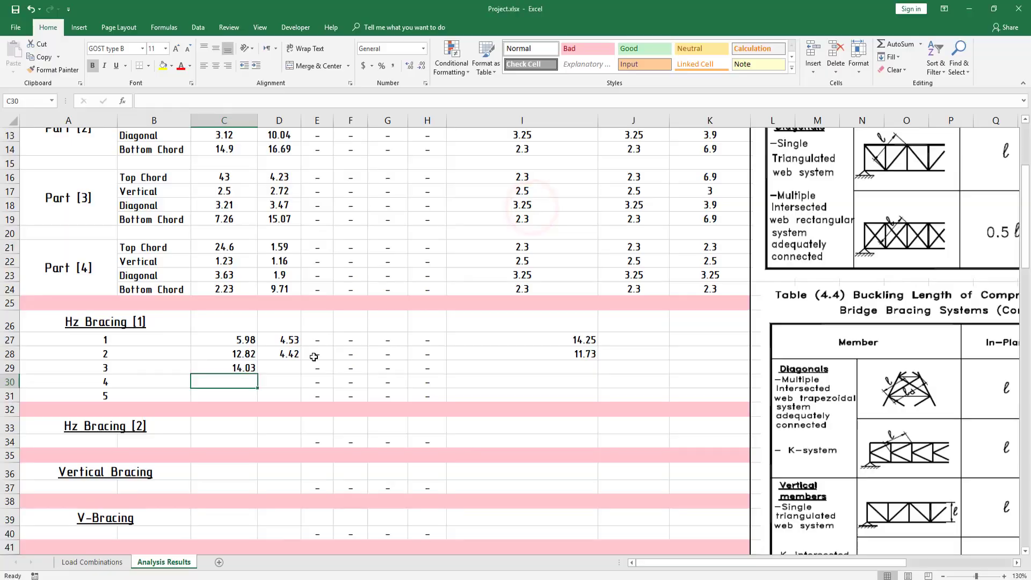
pyautogui.click(291, 366)
pyautogui.write('2.62')
pyautogui.press('Return')
pyautogui.click(516, 367)
pyautogui.hotkey('alt', 'Tab')
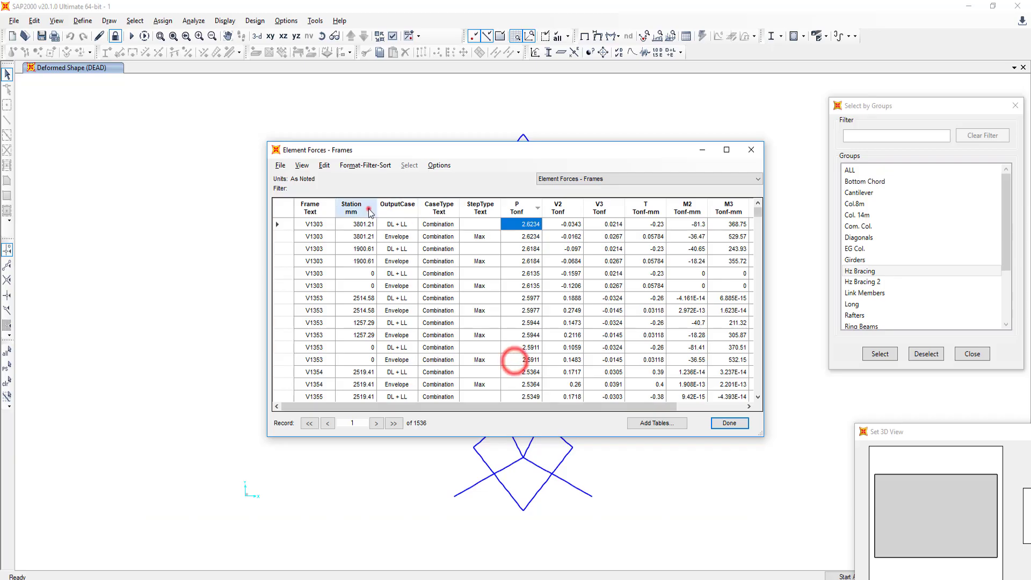
pyautogui.click(354, 208)
pyautogui.hotkey('alt', 'Tab')
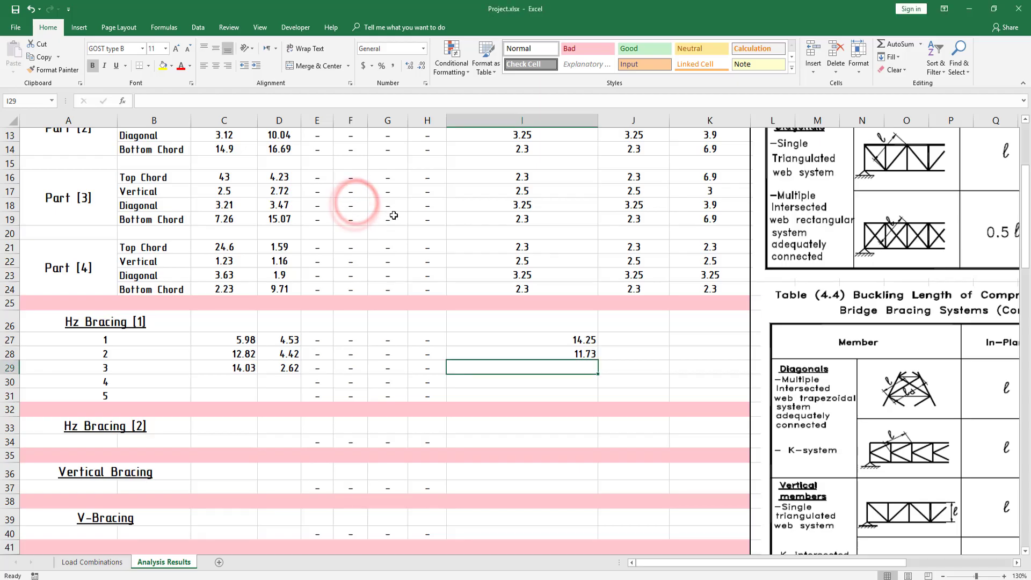
pyautogui.write('3.9')
pyautogui.press('Return')
pyautogui.hotkey('alt', 'Tab')
# Show a single bracing member's element forces sorted by station
pyautogui.click(758, 147)
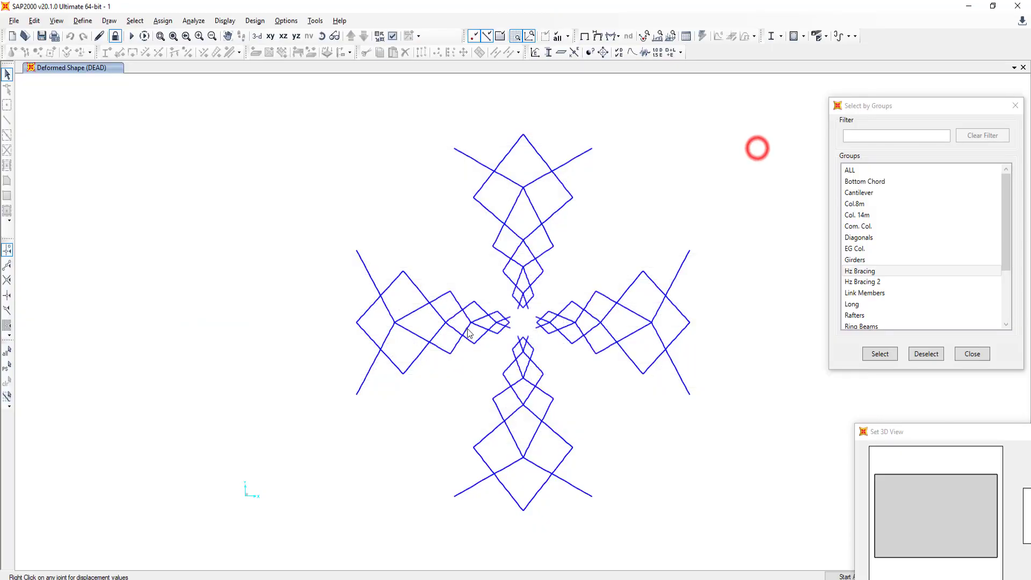
pyautogui.click(466, 327)
pyautogui.click(685, 36)
pyautogui.click(661, 463)
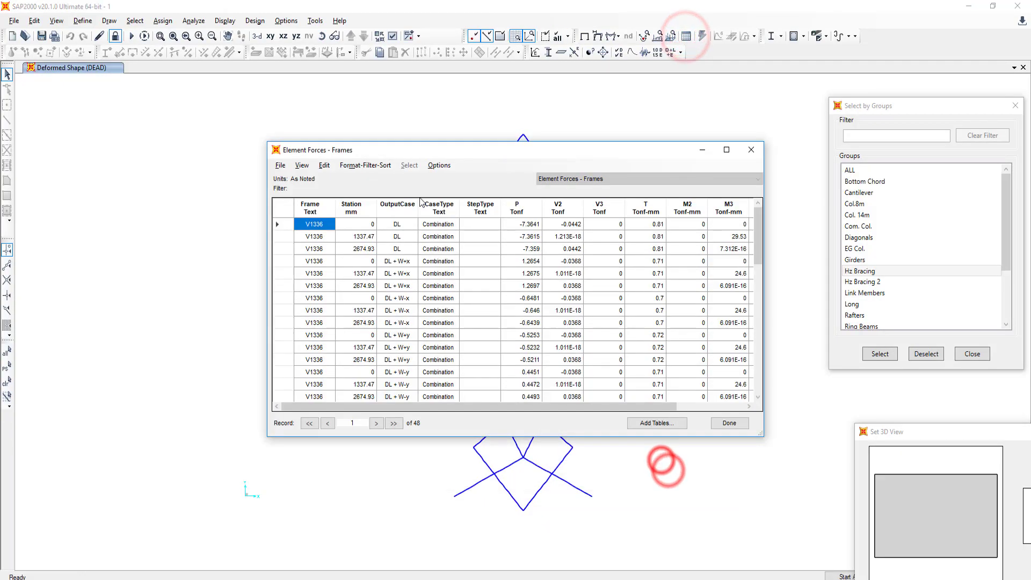
pyautogui.click(351, 211)
pyautogui.hotkey('alt', 'Tab')
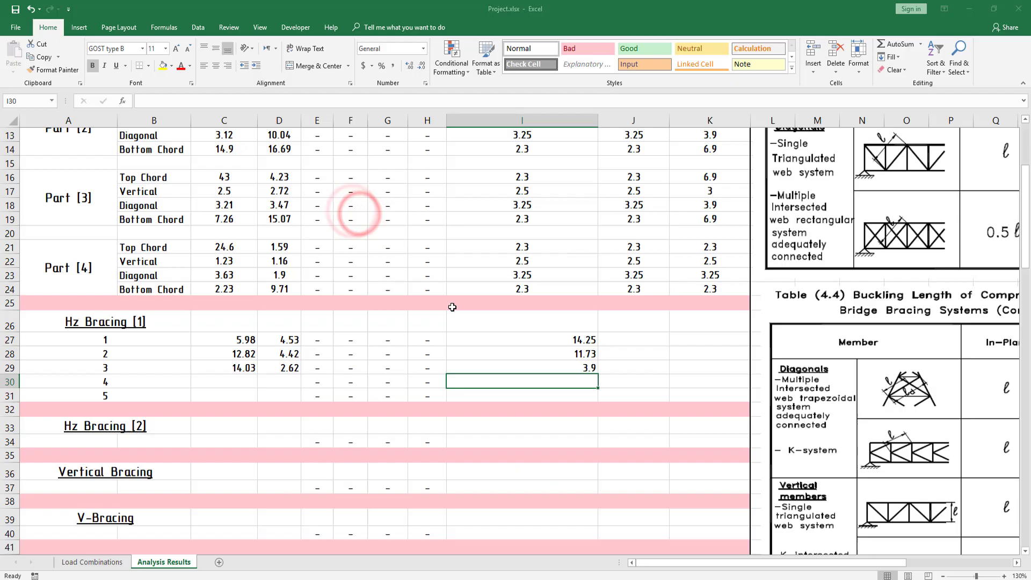
# Rewrite I29 as =3.9+2.67 so it shows 6.57
pyautogui.click(569, 369)
pyautogui.write('=3.9 +')
pyautogui.press('BackSpace')
pyautogui.press('BackSpace')
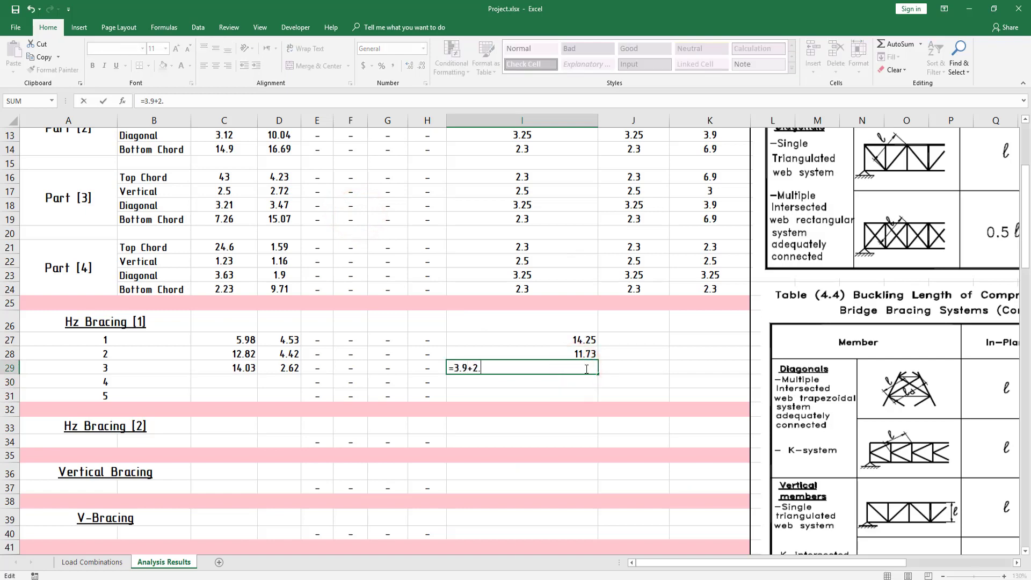
pyautogui.hotkey('alt', 'Tab')
pyautogui.hotkey('alt', 'Tab')
pyautogui.doubleClick(584, 362)
pyautogui.write('+2.67')
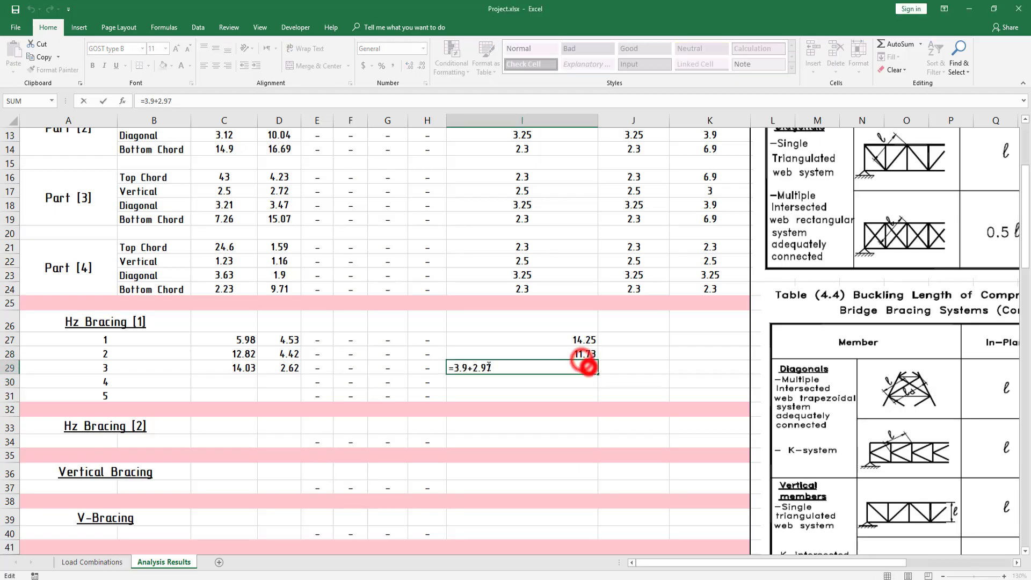
pyautogui.press('Return')
# Move to C30 and close SAP2000's element forces table
pyautogui.click(246, 380)
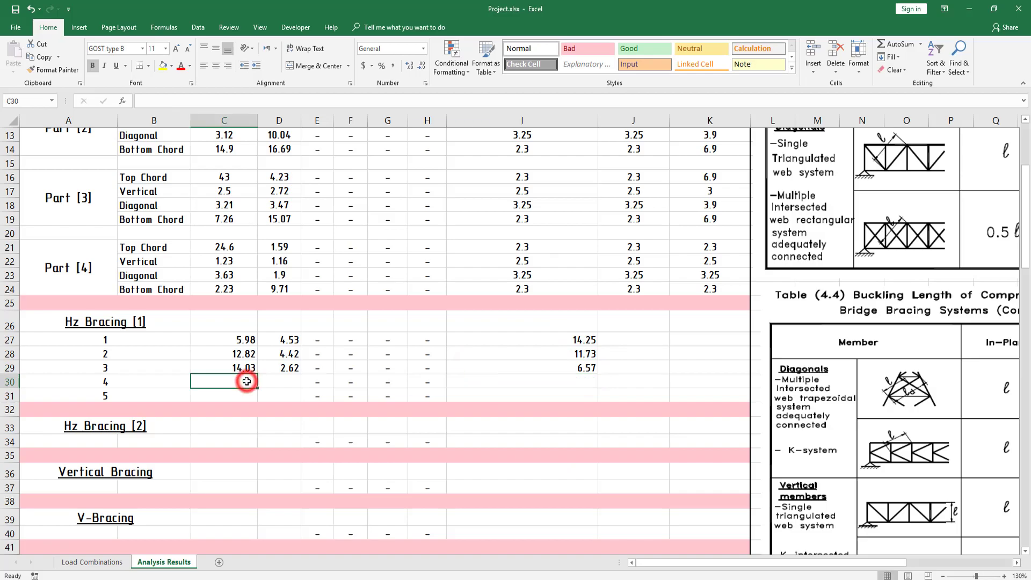
pyautogui.hotkey('alt', 'Tab')
pyautogui.click(751, 153)
# Select the inner bracing clusters and list their element forces sorted by axial force P
pyautogui.click(491, 307)
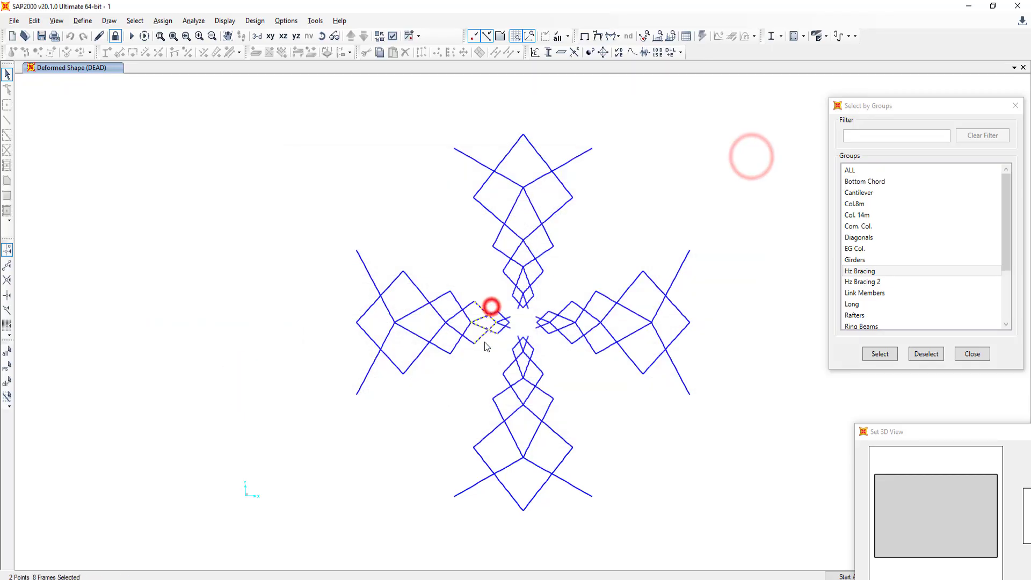
pyautogui.click(537, 356)
pyautogui.click(564, 300)
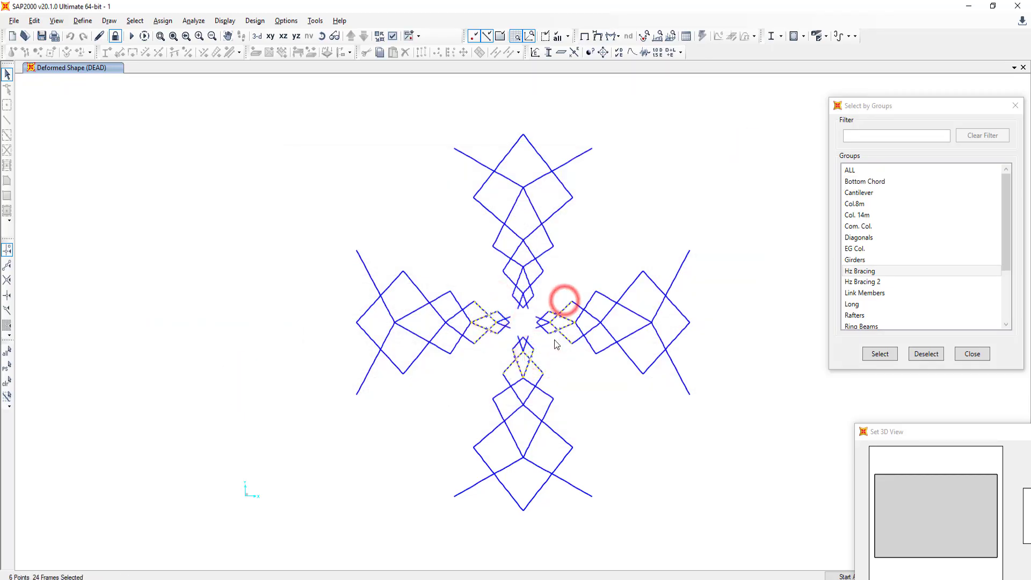
pyautogui.moveTo(542, 278); pyautogui.dragTo(509, 290)
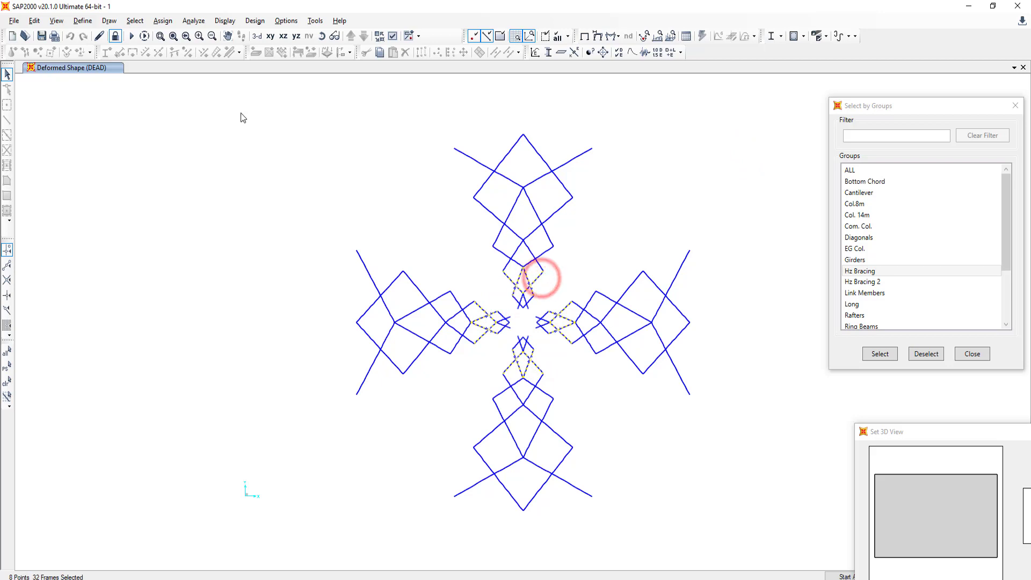
pyautogui.click(685, 36)
pyautogui.click(671, 458)
pyautogui.click(518, 208)
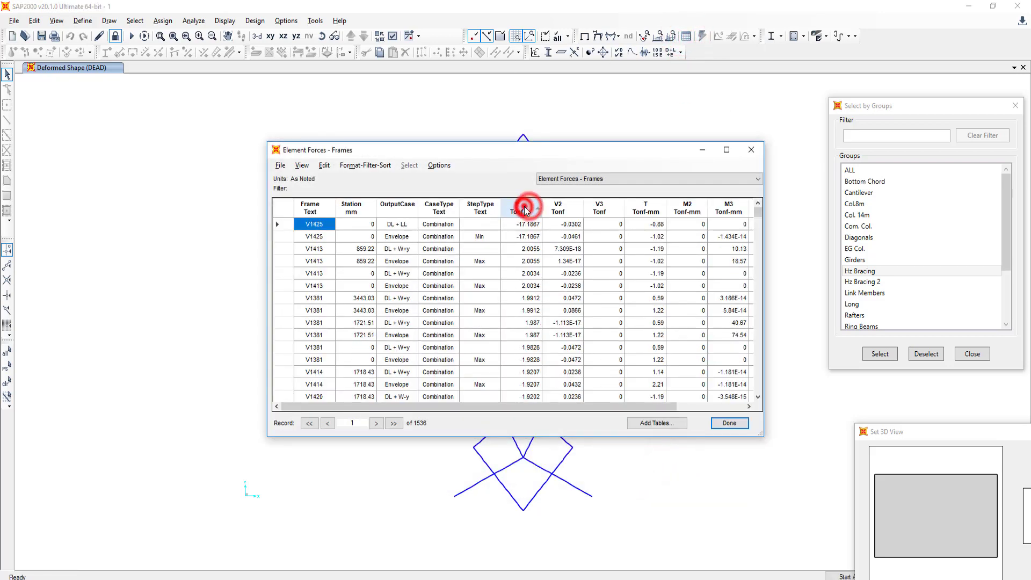
# Enter 17.19 in C30 and 2.01 in D30 from the P-sorted forces
pyautogui.hotkey('alt', 'Tab')
pyautogui.write('17.')
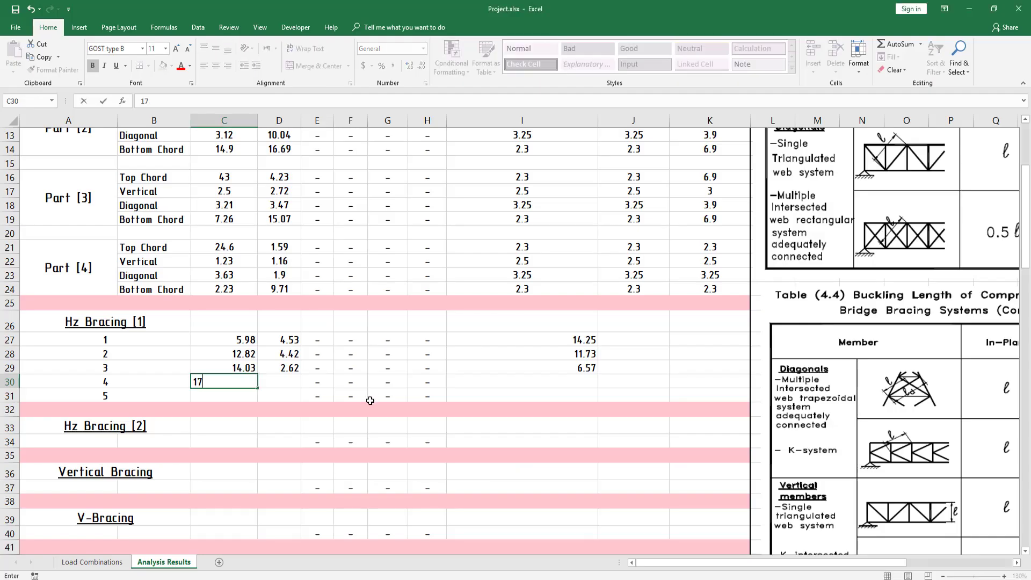
pyautogui.hotkey('alt', 'Tab')
pyautogui.hotkey('alt', 'Tab')
pyautogui.write('19')
pyautogui.hotkey('alt', 'Tab')
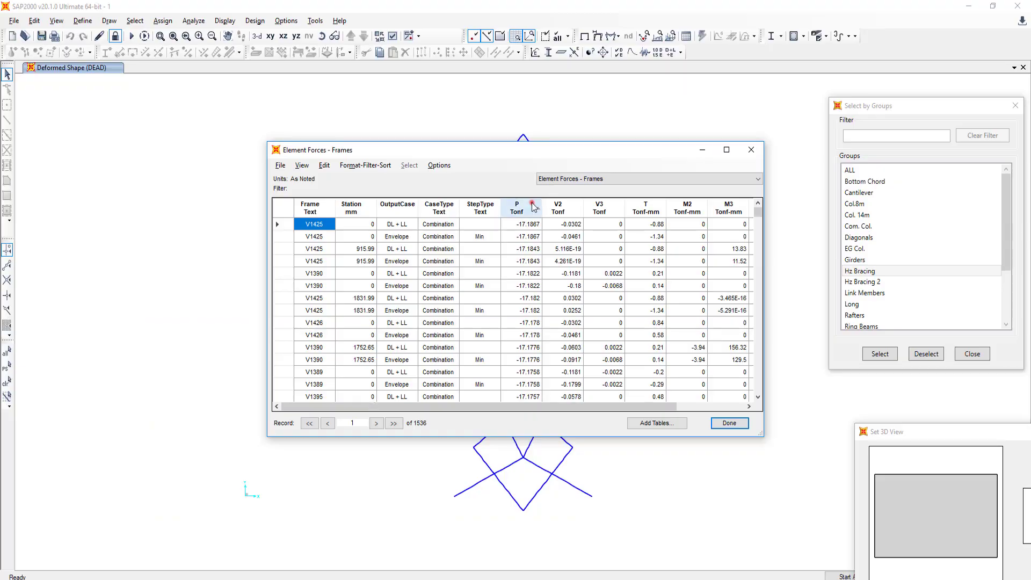
pyautogui.click(532, 204)
pyautogui.hotkey('alt', 'Tab')
pyautogui.click(290, 387)
# Sort the forces by station and begin the I30 buckling-length formula with =3
pyautogui.hotkey('alt', 'Tab')
pyautogui.hotkey('alt', 'Tab')
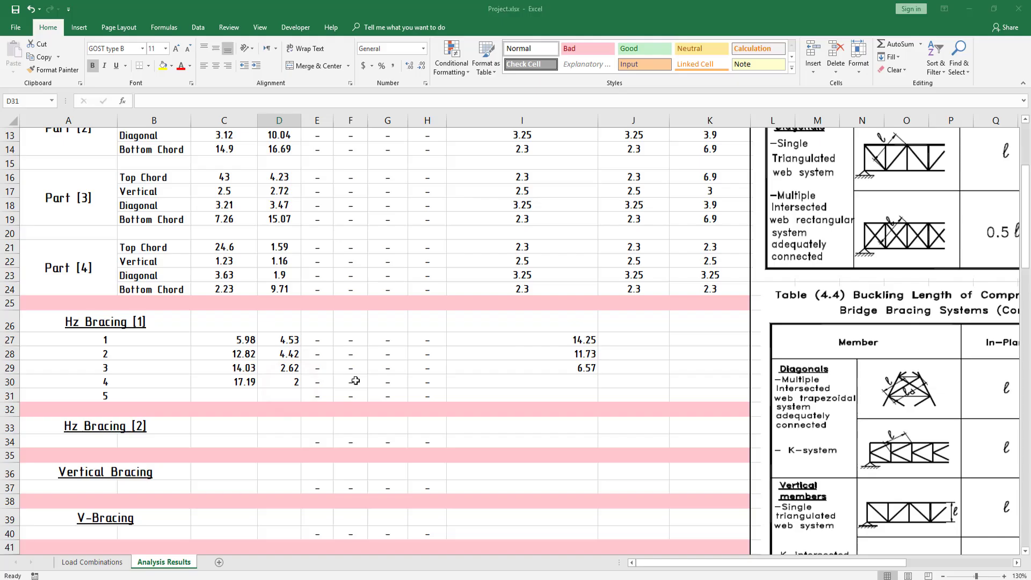
pyautogui.click(294, 384)
pyautogui.write('2.01')
pyautogui.click(566, 384)
pyautogui.hotkey('alt', 'Tab')
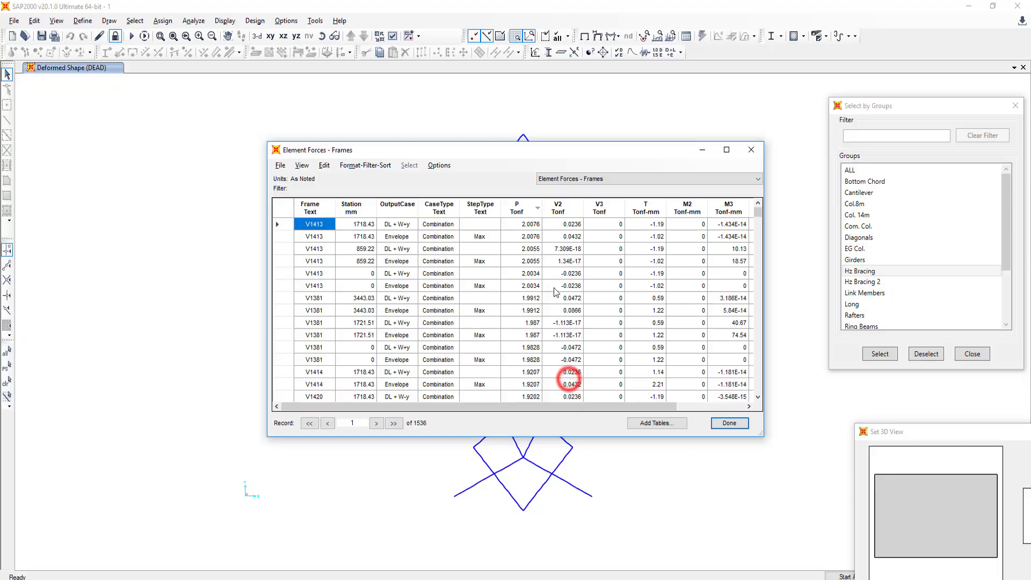
pyautogui.click(350, 208)
pyautogui.hotkey('alt', 'Tab')
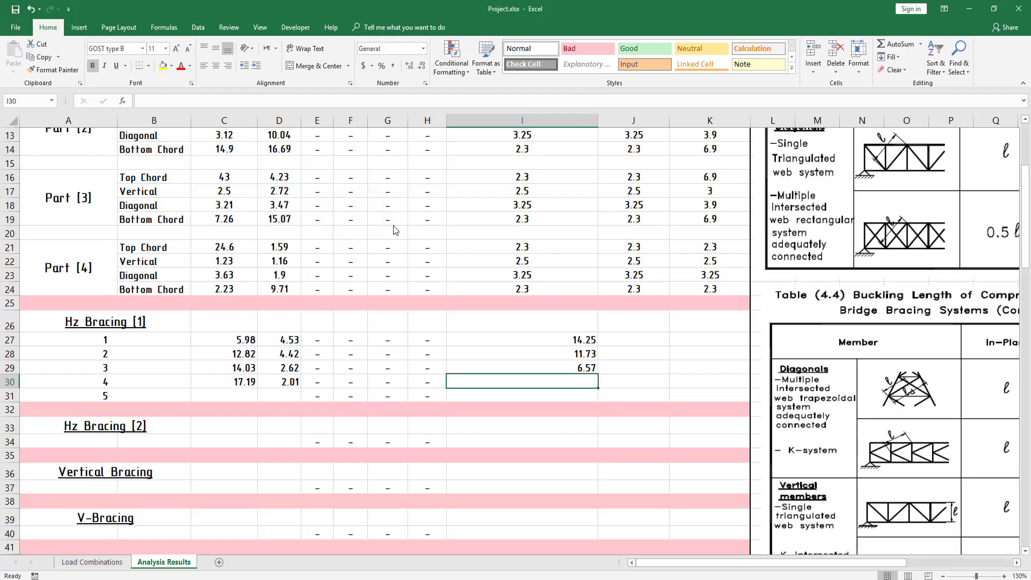
pyautogui.write('=3.')
pyautogui.hotkey('alt', 'Tab')
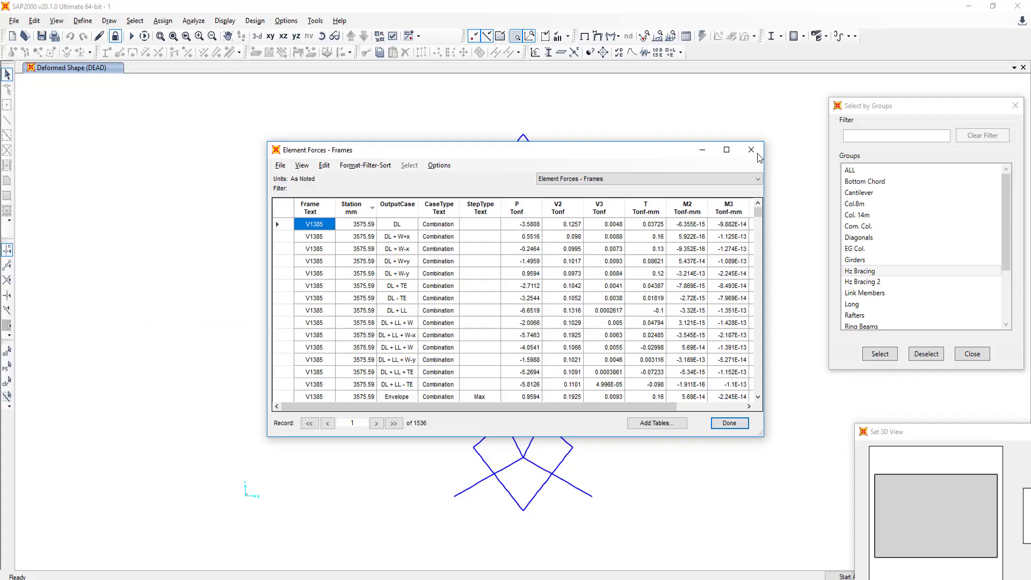
pyautogui.click(757, 155)
# Read one member's station forces and complete I30 as =3.58+1.9, giving 5.48
pyautogui.click(491, 324)
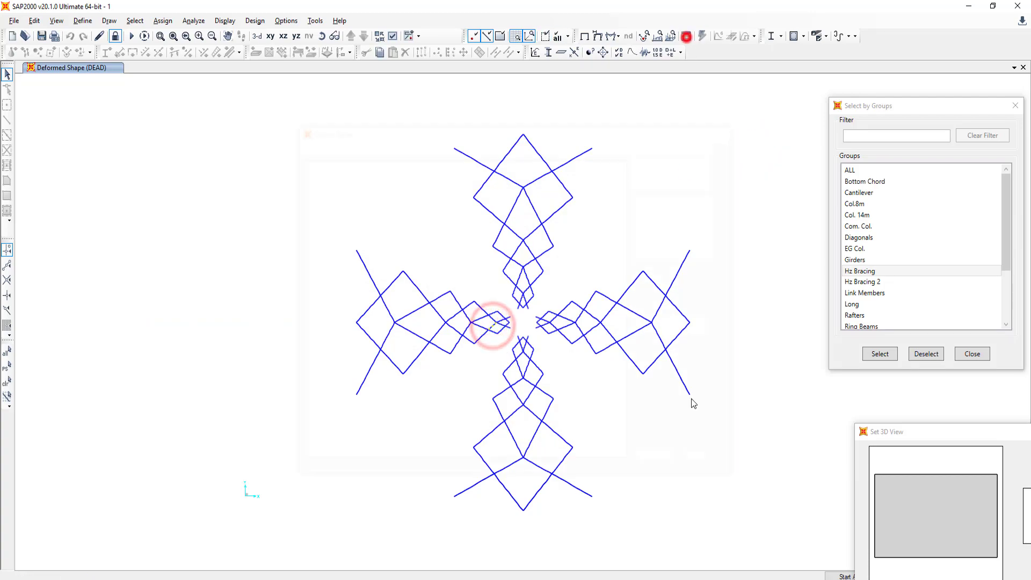
pyautogui.click(686, 36)
pyautogui.click(667, 465)
pyautogui.click(352, 198)
pyautogui.hotkey('alt', 'Tab')
pyautogui.write('.58')
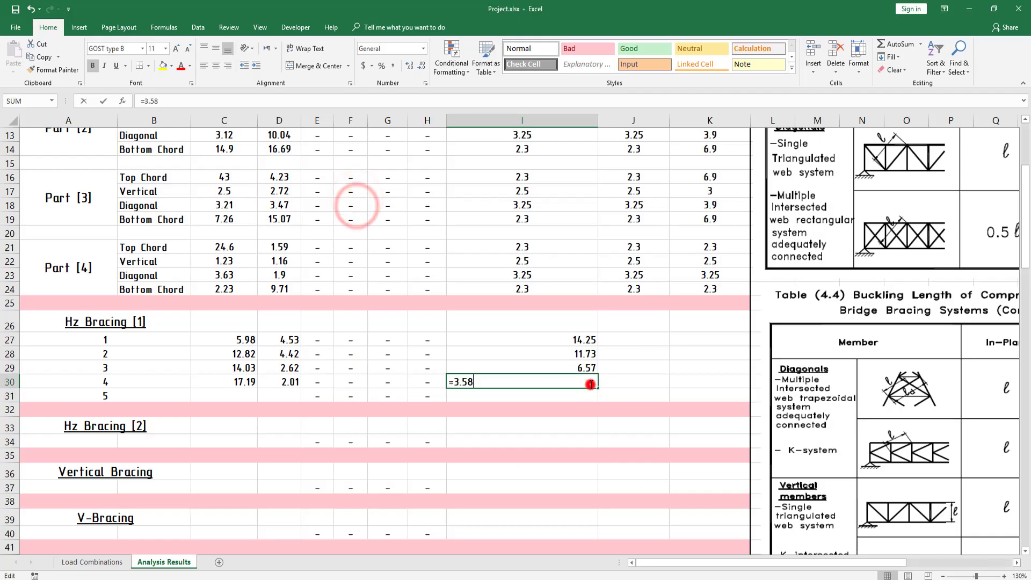
pyautogui.write('+1.9')
pyautogui.press('Return')
pyautogui.click(224, 391)
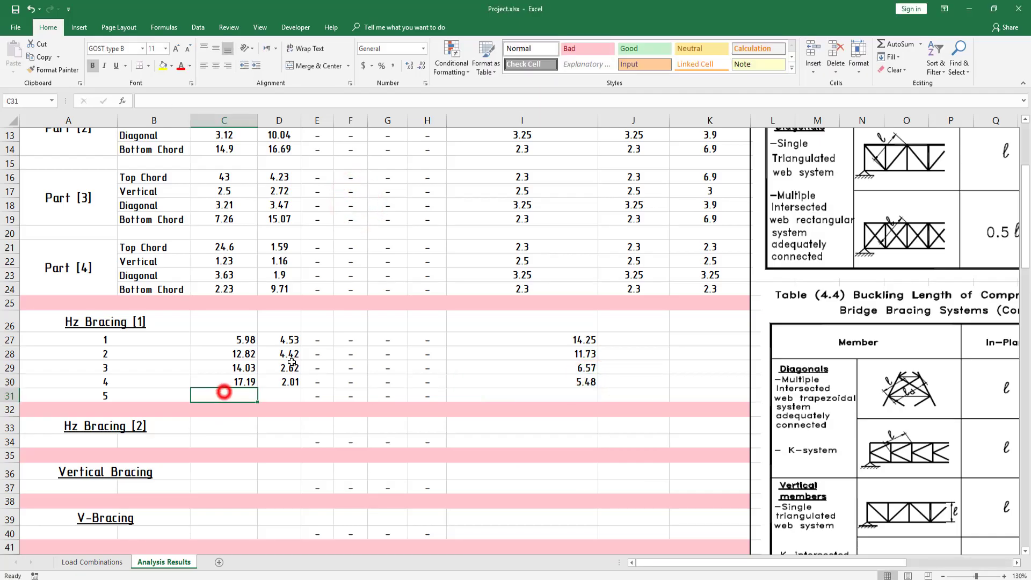
pyautogui.hotkey('alt', 'Tab')
# Select the four bracing clusters in SAP2000 and show their Element Forces – Frames table sorted by P
pyautogui.click(741, 150)
pyautogui.scroll(3, 564, 382)
pyautogui.moveTo(582, 409); pyautogui.dragTo(529, 435)
pyautogui.moveTo(633, 310); pyautogui.dragTo(596, 329)
pyautogui.moveTo(595, 260)
pyautogui.mouseDown()
pyautogui.moveTo(542, 290)
pyautogui.moveTo(509, 355)
pyautogui.mouseUp()
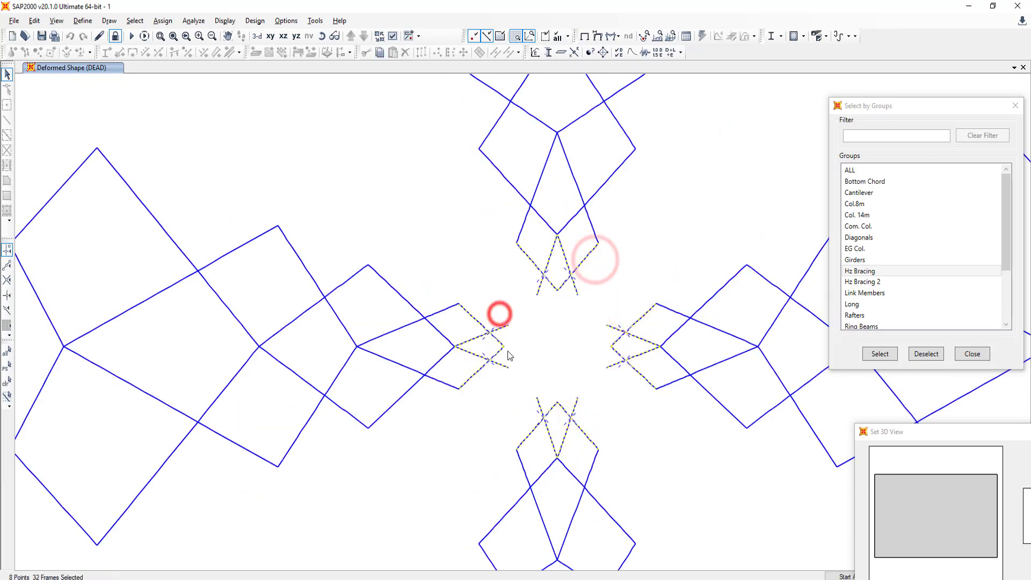
pyautogui.click(685, 35)
pyautogui.click(670, 467)
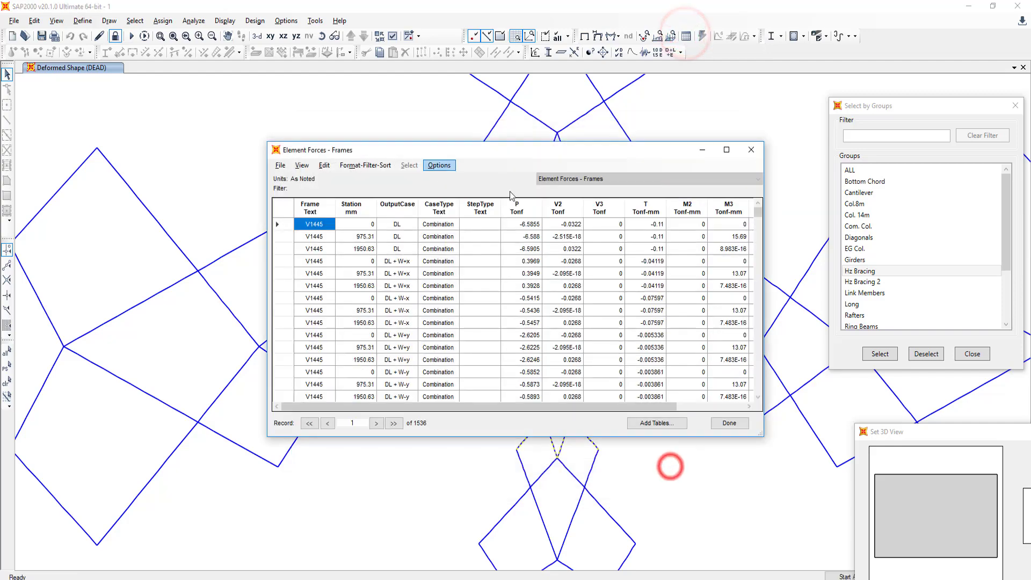
pyautogui.click(517, 208)
# Enter member 5's forces in Excel: 13.49 in C31 and 2.83 in D31, correcting a mistyped 2.286
pyautogui.hotkey('alt', 'Tab')
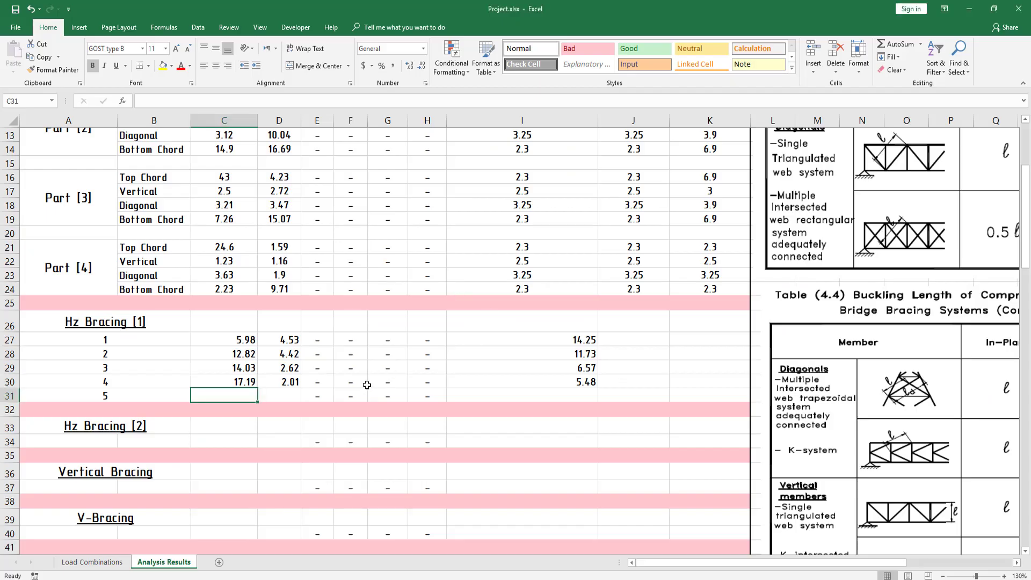
pyautogui.write('13.49')
pyautogui.press('Return')
pyautogui.hotkey('alt', 'Tab')
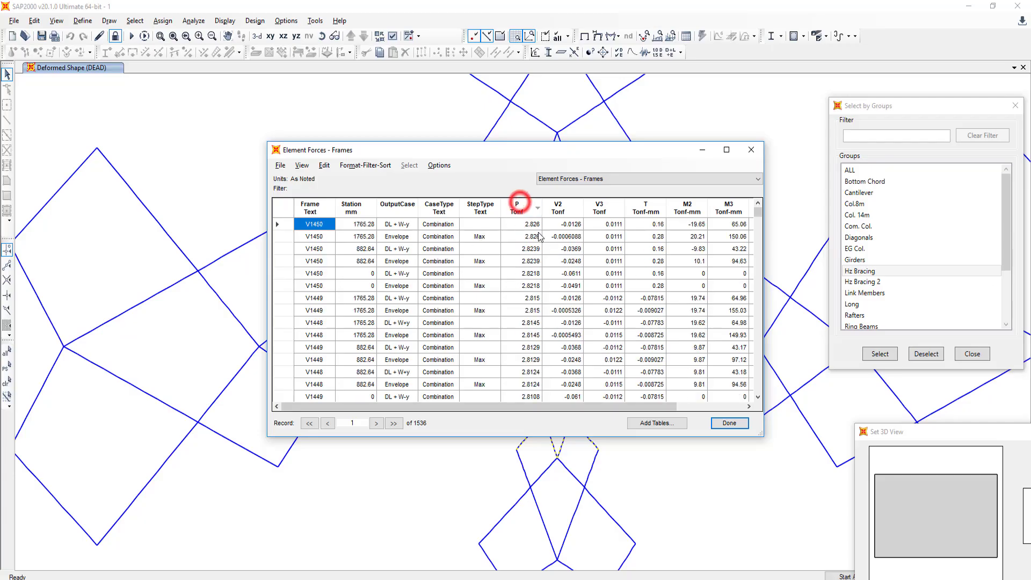
pyautogui.hotkey('alt', 'Tab')
pyautogui.click(285, 394)
pyautogui.write('2.286')
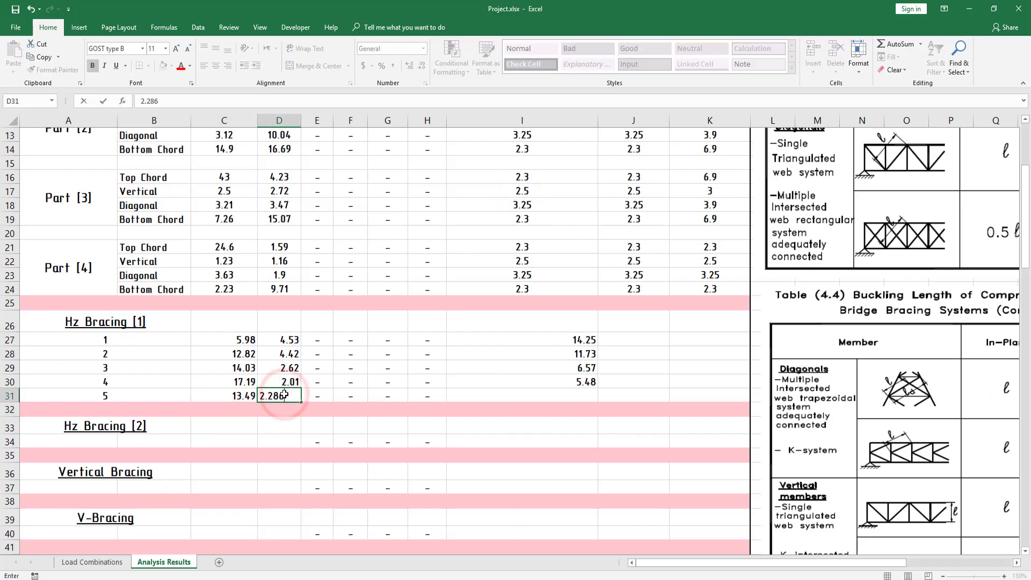
pyautogui.hotkey('alt', 'Tab')
# Re-sort the SAP2000 force table and begin member 5's length formula in I31
pyautogui.hotkey('alt', 'Tab')
pyautogui.click(283, 396)
pyautogui.write('2.8')
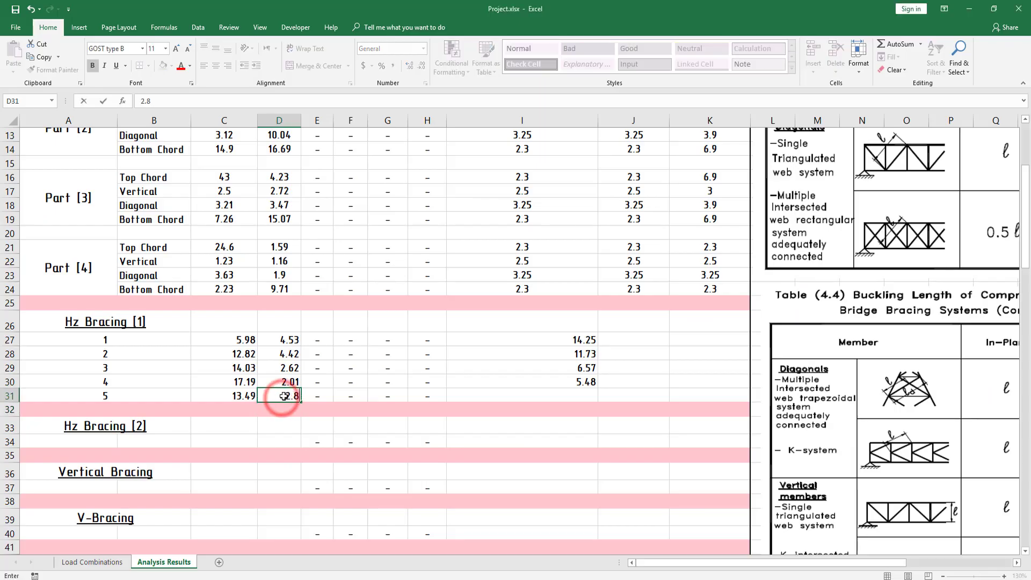
pyautogui.write('3')
pyautogui.press('Return')
pyautogui.hotkey('alt', 'Tab')
pyautogui.click(352, 200)
pyautogui.hotkey('alt', 'Tab')
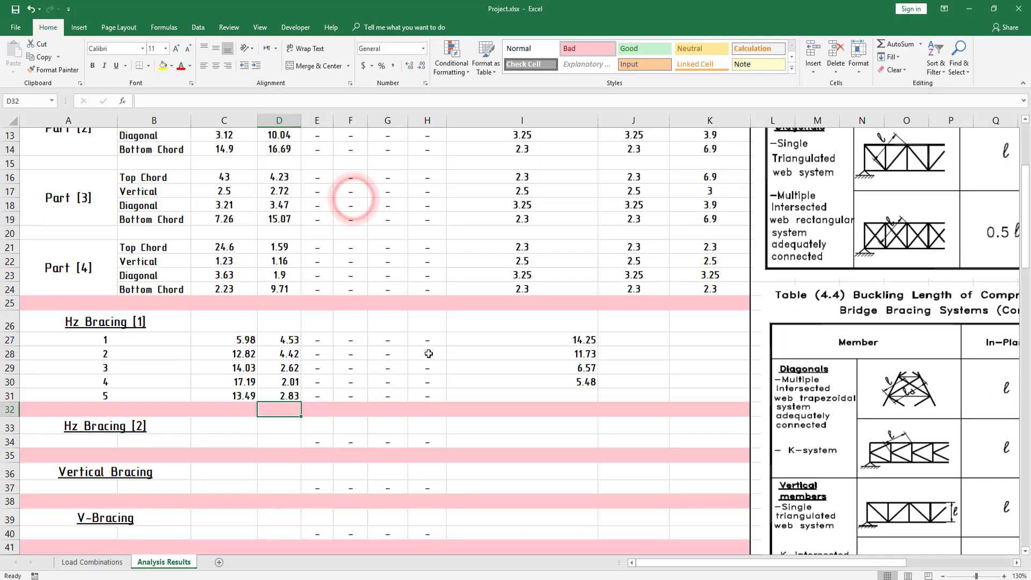
pyautogui.click(535, 395)
pyautogui.write('=195')
pyautogui.hotkey('alt', 'Tab')
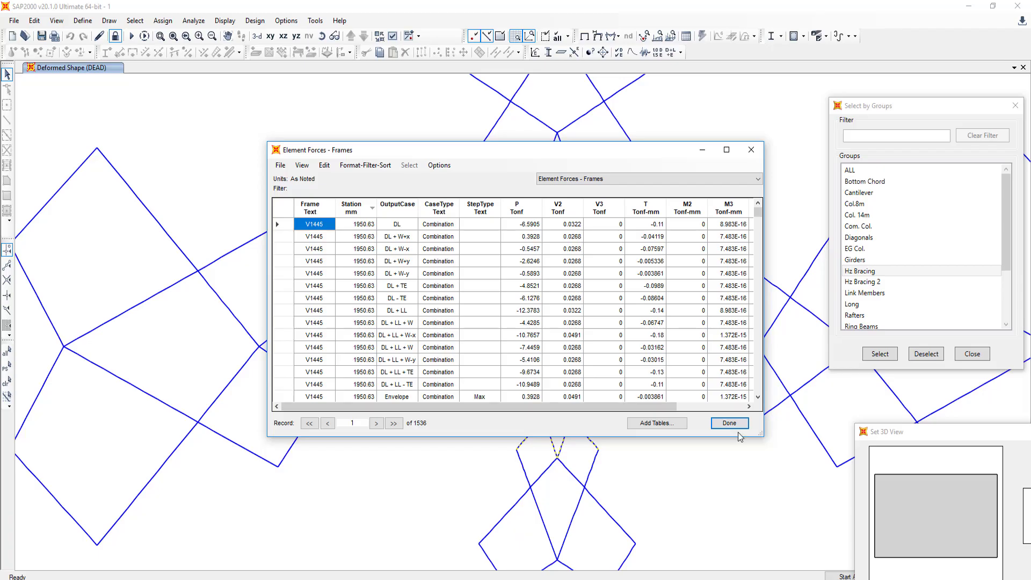
# Redisplay the bracing force table sorted by station and complete I31's member length of 2.88
pyautogui.click(751, 150)
pyautogui.click(495, 350)
pyautogui.click(686, 36)
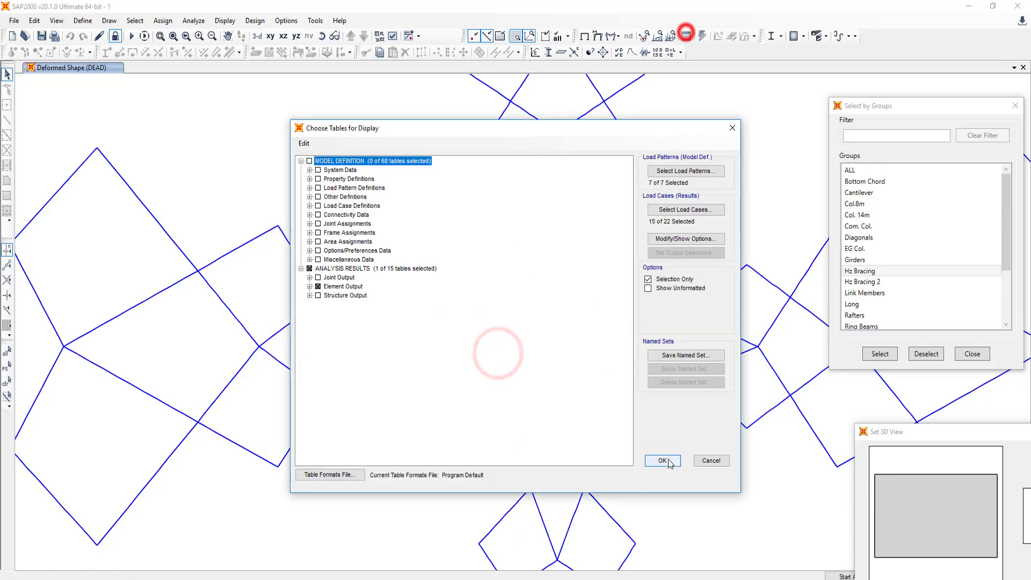
pyautogui.click(663, 461)
pyautogui.click(353, 207)
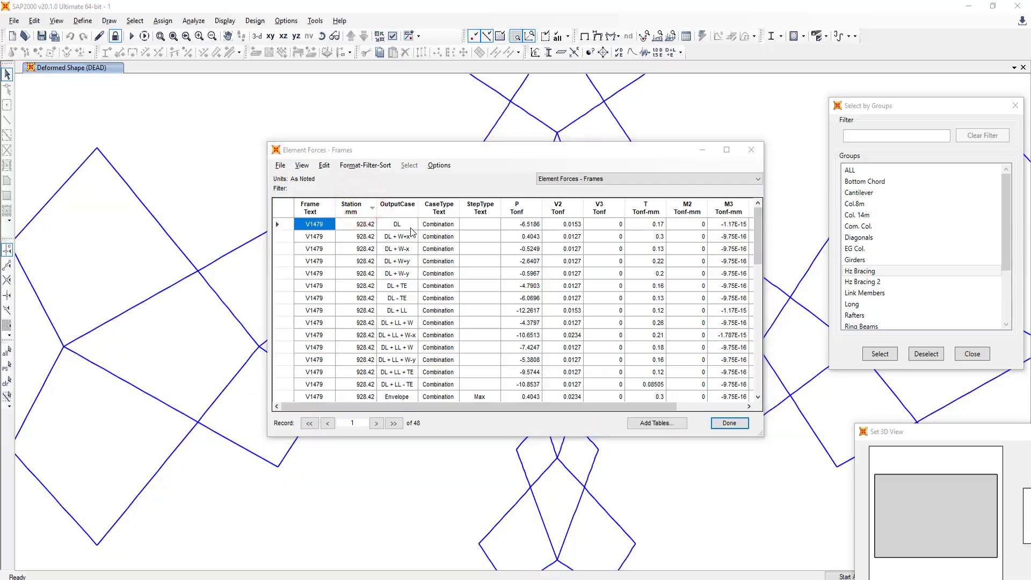
pyautogui.hotkey('alt', 'Tab')
pyautogui.click(571, 390)
pyautogui.press('Return')
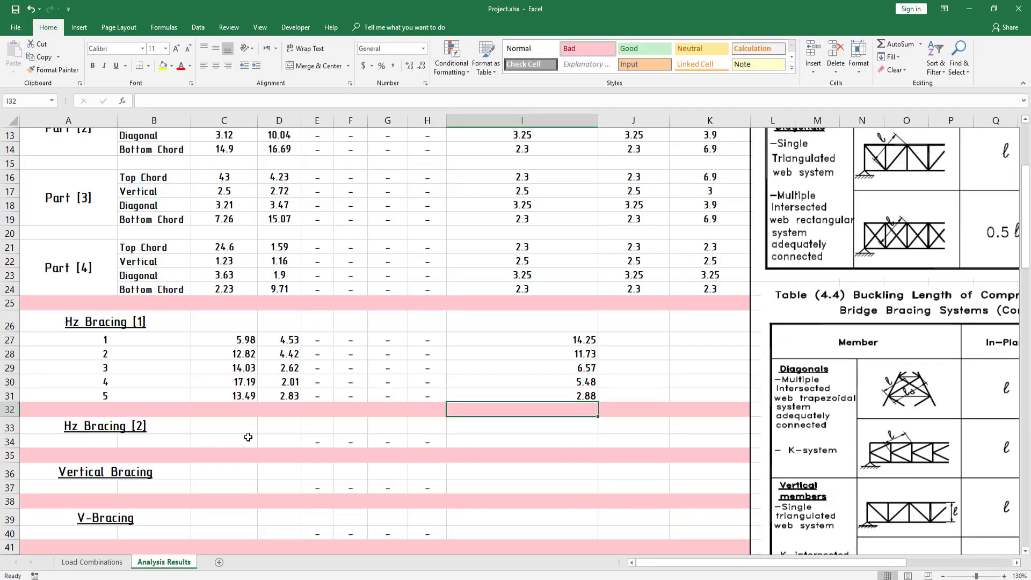
pyautogui.hotkey('alt', 'Tab')
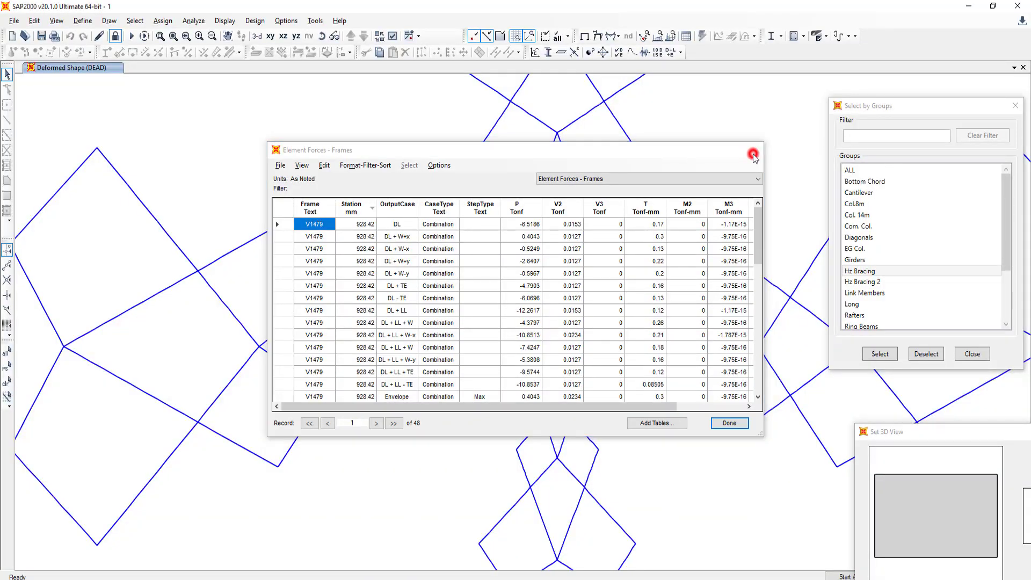
pyautogui.click(751, 150)
pyautogui.hotkey('alt', 'Tab')
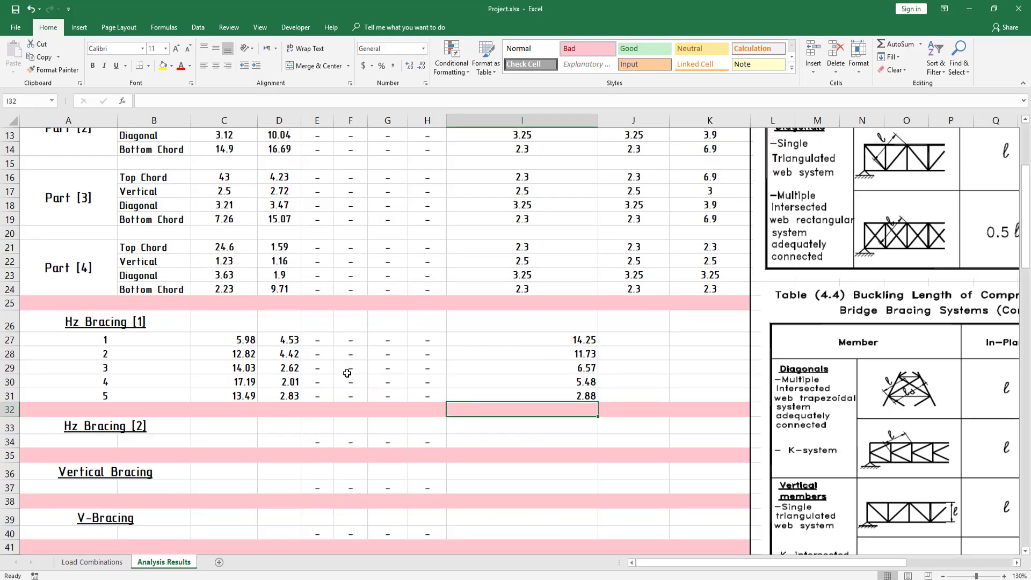
# Middle-align and centre the forces in C27:D31 and the member lengths in I27:I31
pyautogui.moveTo(246, 342); pyautogui.dragTo(245, 396)
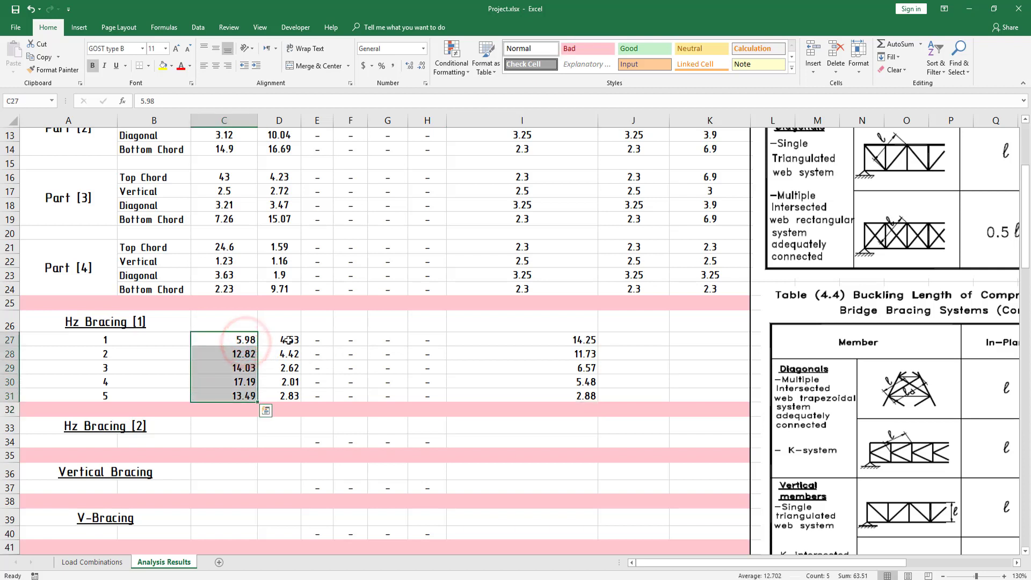
pyautogui.moveTo(289, 339); pyautogui.dragTo(289, 396)
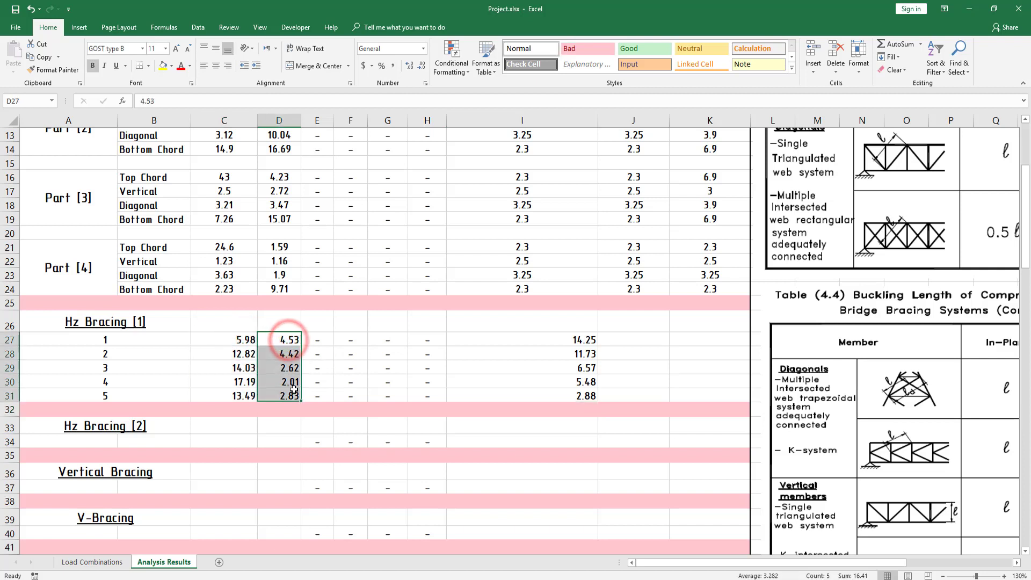
pyautogui.click(623, 344)
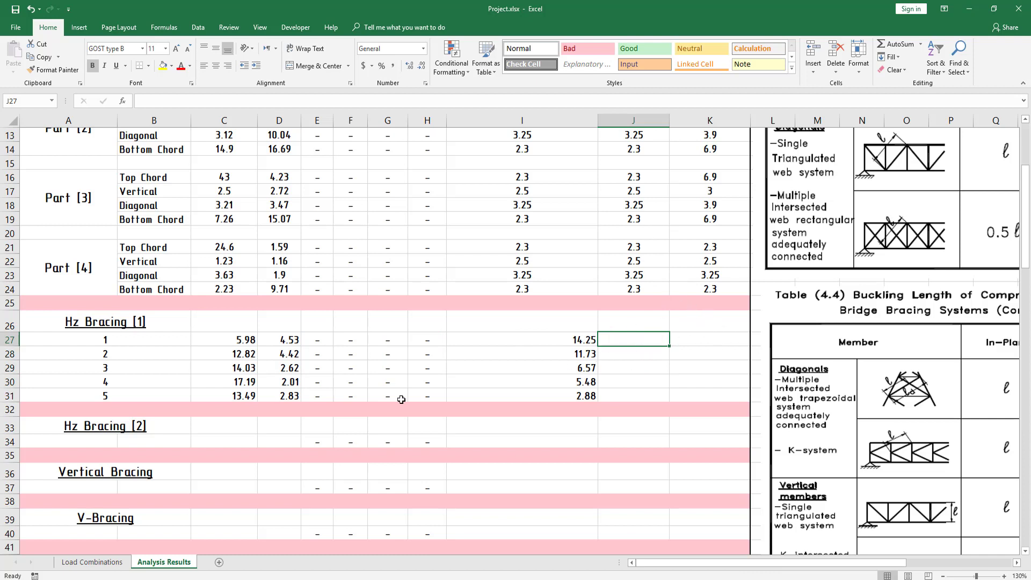
pyautogui.moveTo(235, 338); pyautogui.dragTo(284, 396)
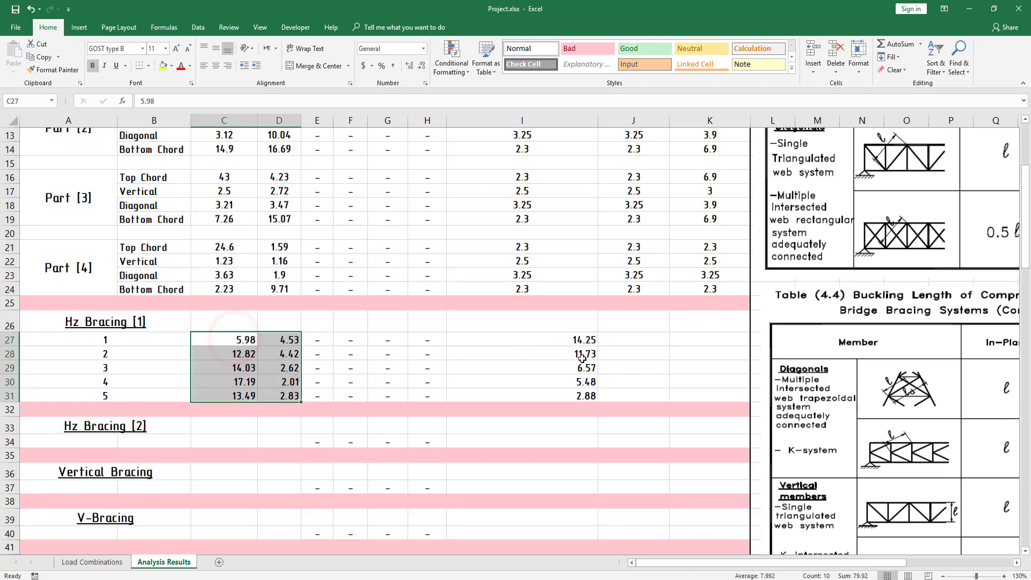
pyautogui.keyDown('ctrl'); pyautogui.moveTo(575, 336); pyautogui.dragTo(577, 395); pyautogui.keyUp('ctrl')
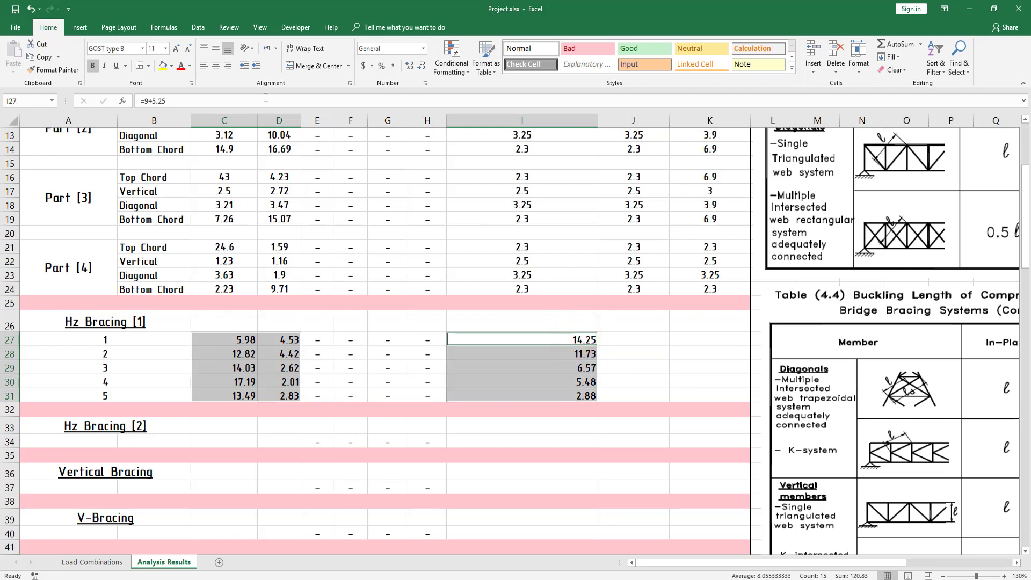
pyautogui.click(216, 66)
pyautogui.click(526, 330)
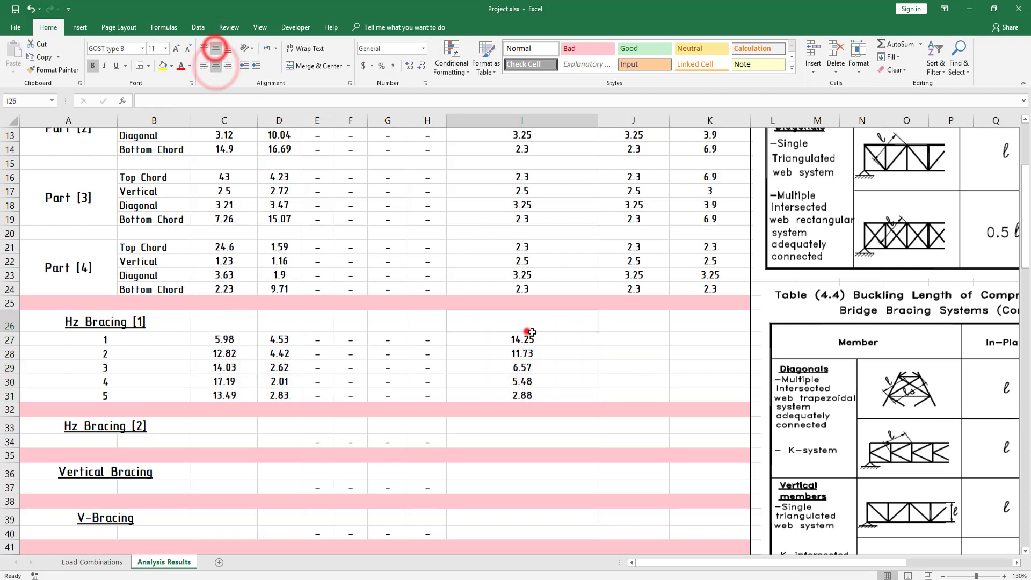
pyautogui.click(713, 382)
# Centre the empty buckling-length cells J27:K31
pyautogui.moveTo(647, 337); pyautogui.dragTo(663, 394)
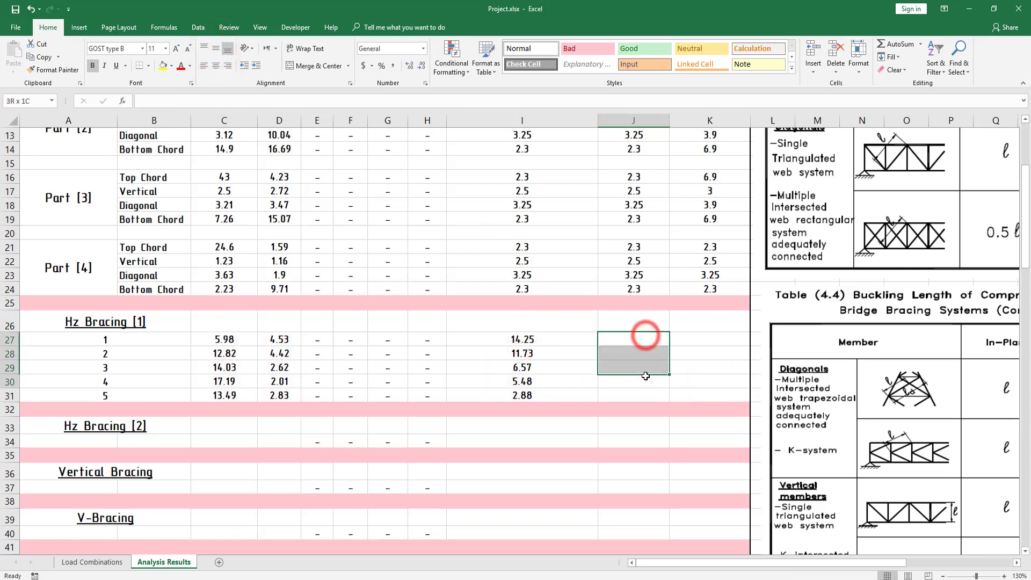
pyautogui.keyDown('ctrl'); pyautogui.moveTo(702, 338); pyautogui.dragTo(705, 391); pyautogui.keyUp('ctrl')
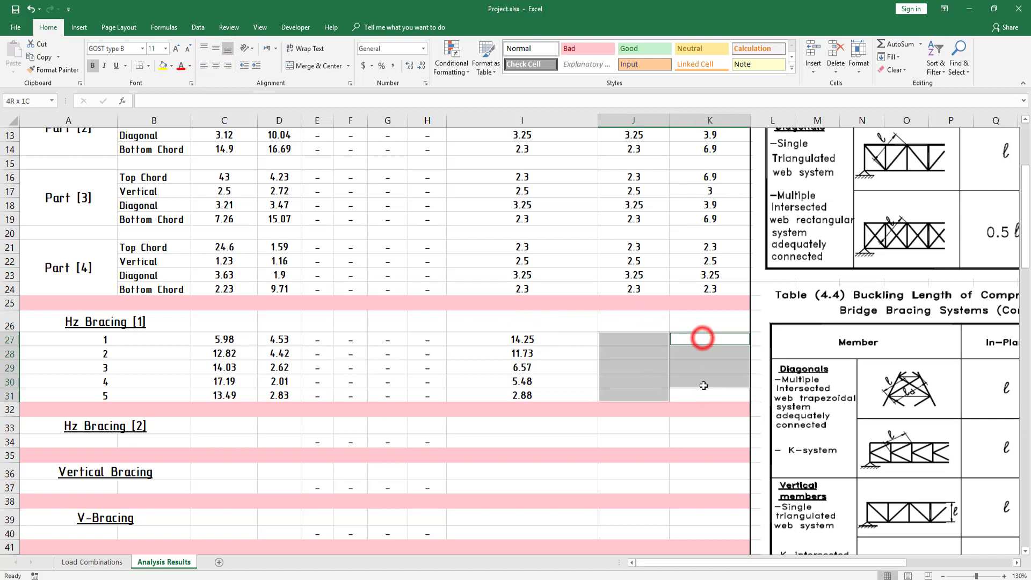
pyautogui.click(214, 66)
pyautogui.click(521, 368)
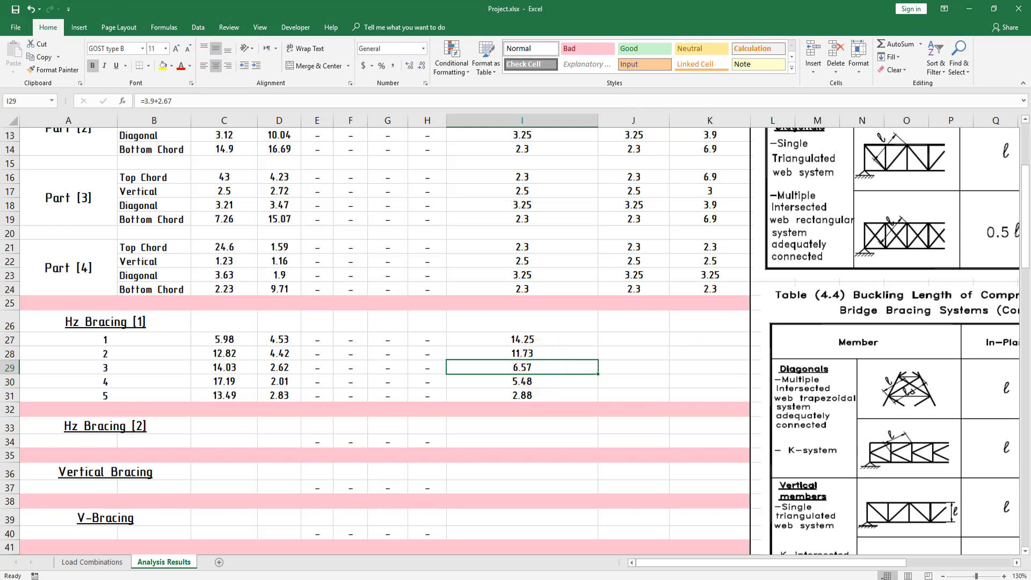
pyautogui.moveTo(863, 562); pyautogui.dragTo(924, 562)
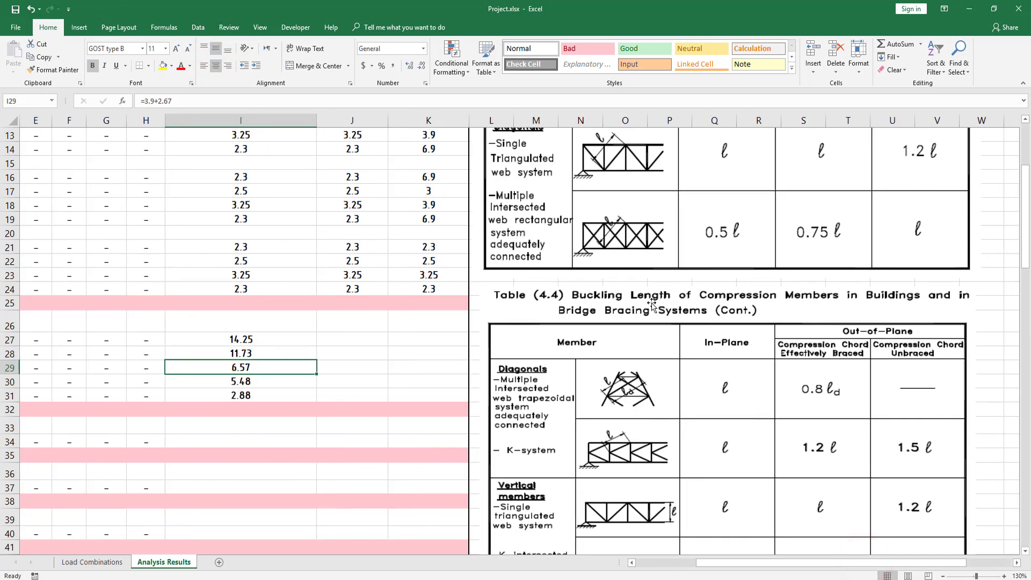
pyautogui.scroll(2, 652, 304)
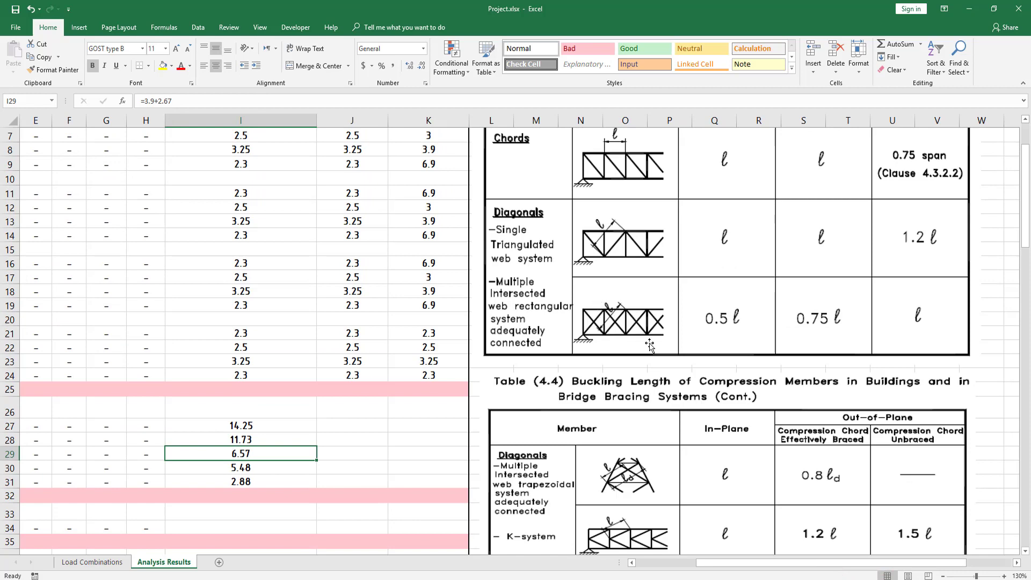
pyautogui.scroll(2, 733, 329)
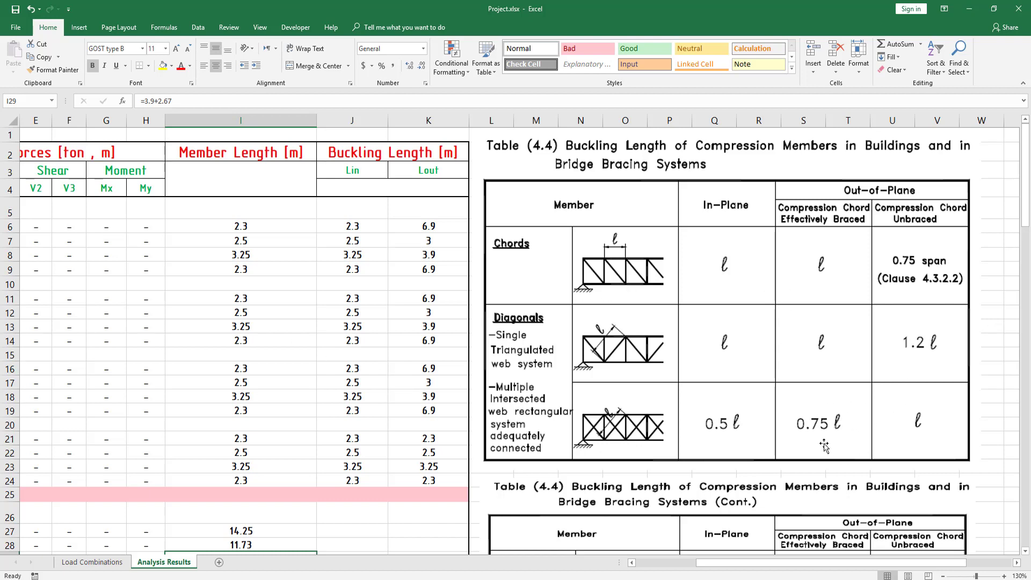
pyautogui.scroll(-2, 424, 382)
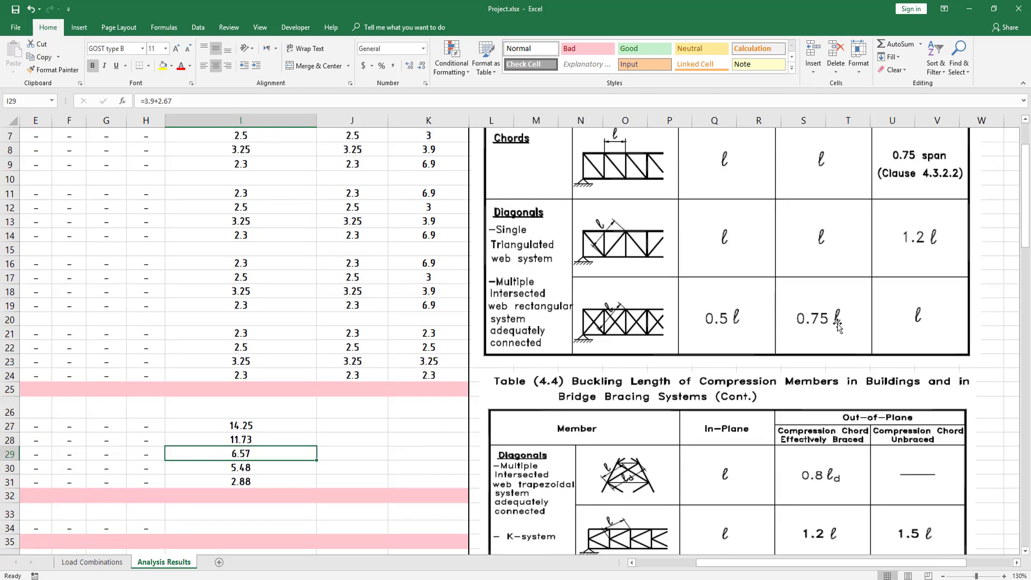
# Enter buckling-length formulas =0.5*I27 in J27 and =0.75*I27 in K27
pyautogui.doubleClick(342, 424)
pyautogui.write('=0.5')
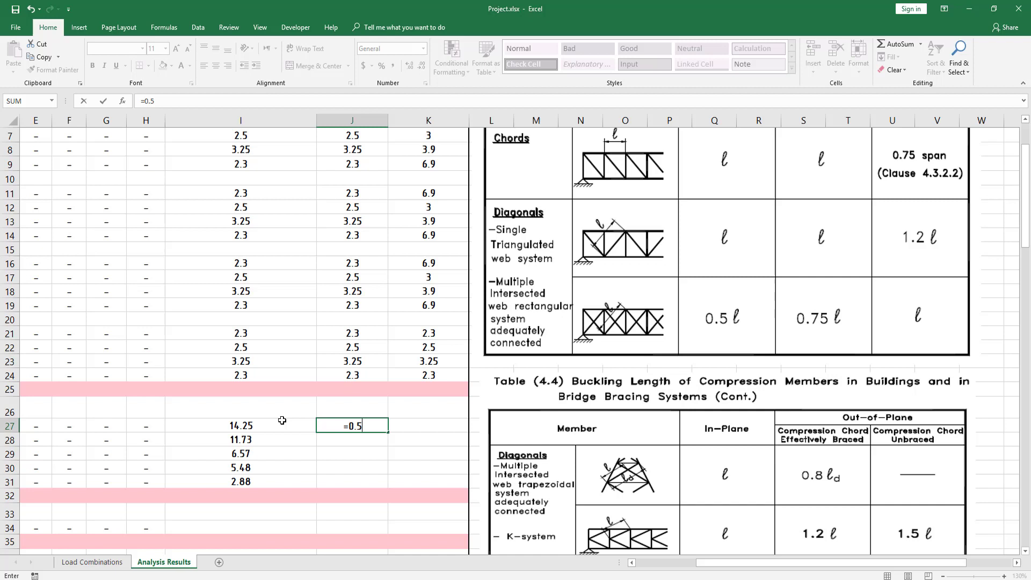
pyautogui.click(282, 420)
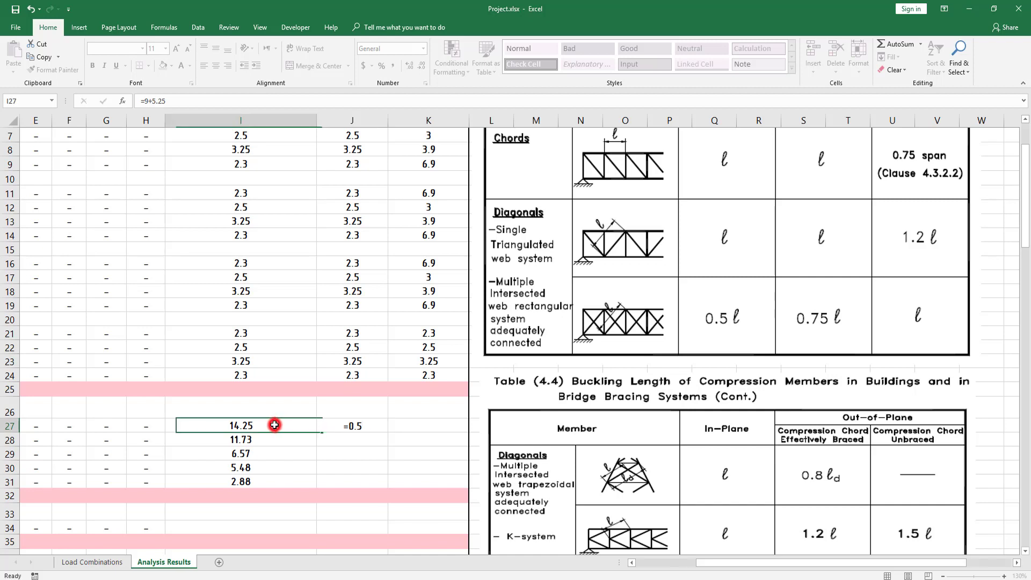
pyautogui.doubleClick(368, 427)
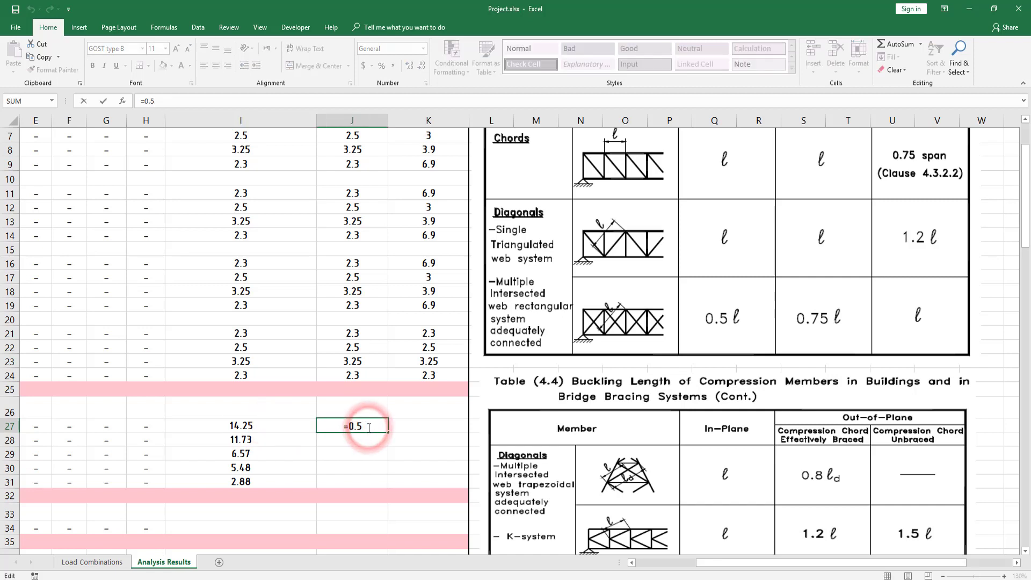
pyautogui.click(251, 427)
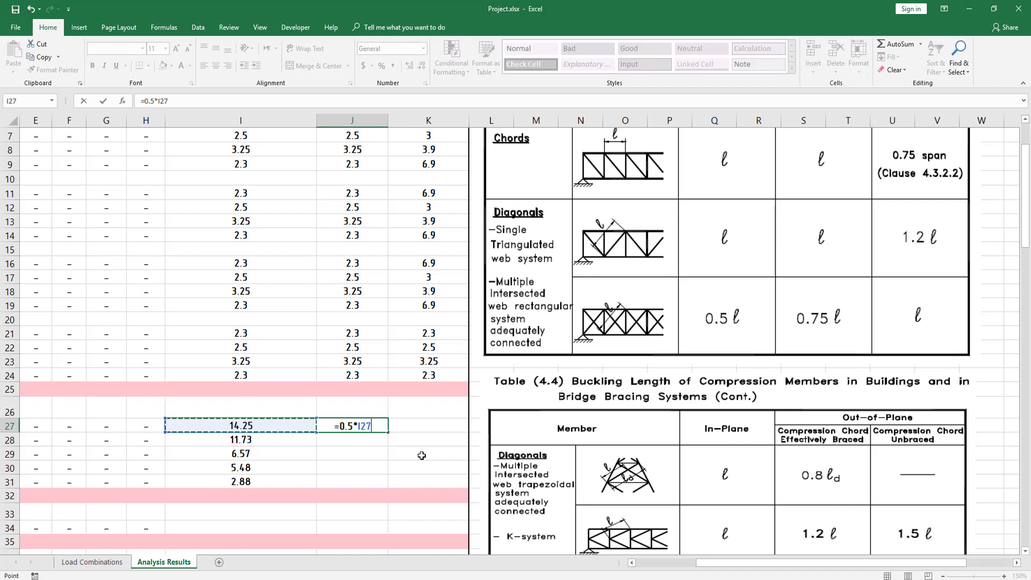
pyautogui.press('Return')
pyautogui.click(428, 427)
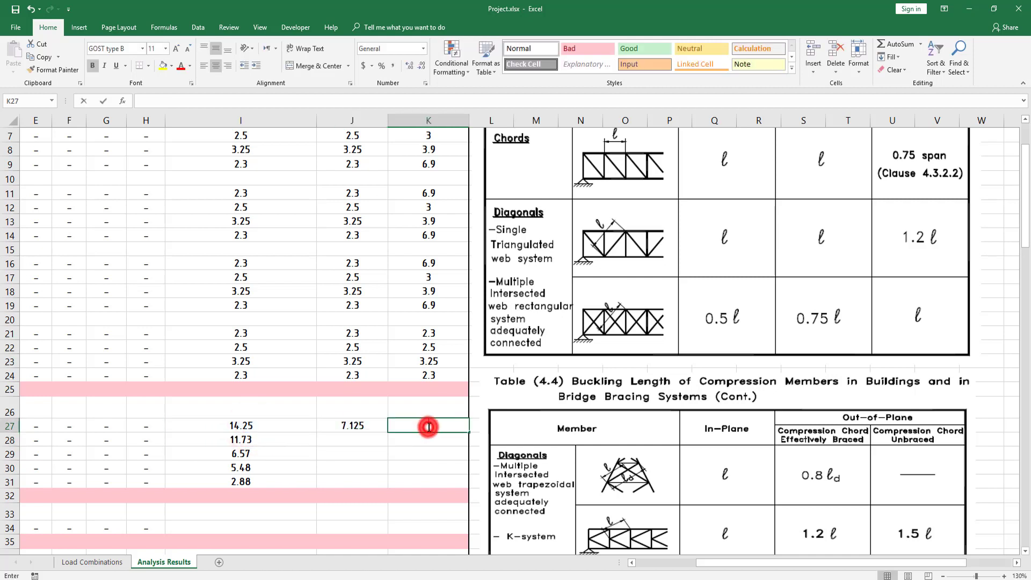
pyautogui.write('=0.75*')
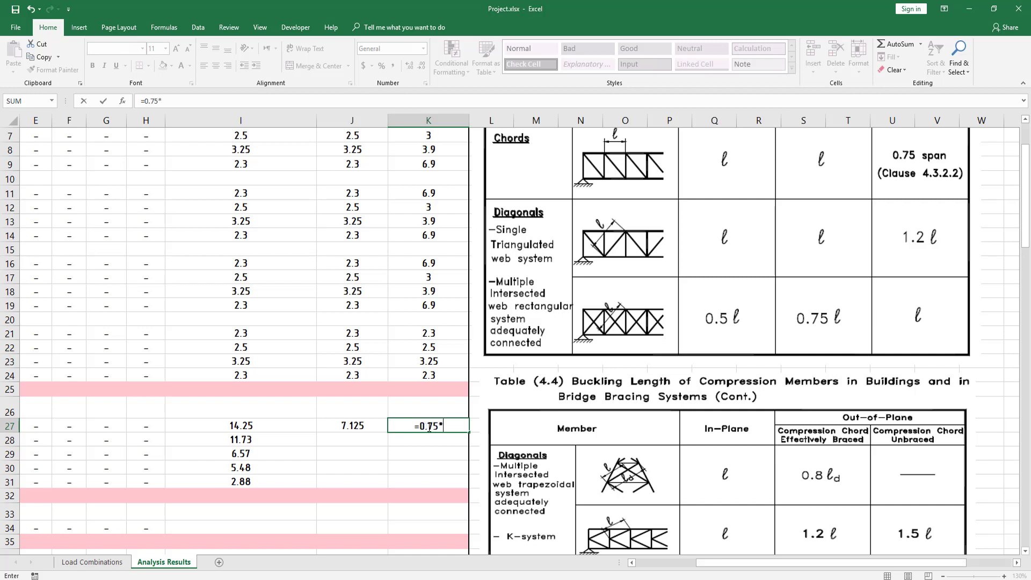
pyautogui.click(292, 425)
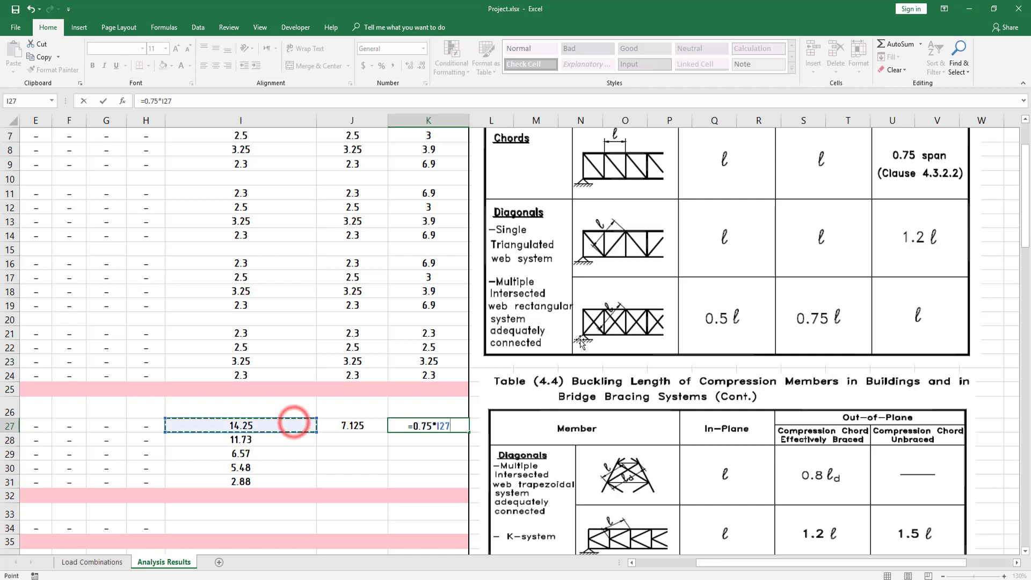
pyautogui.press('Return')
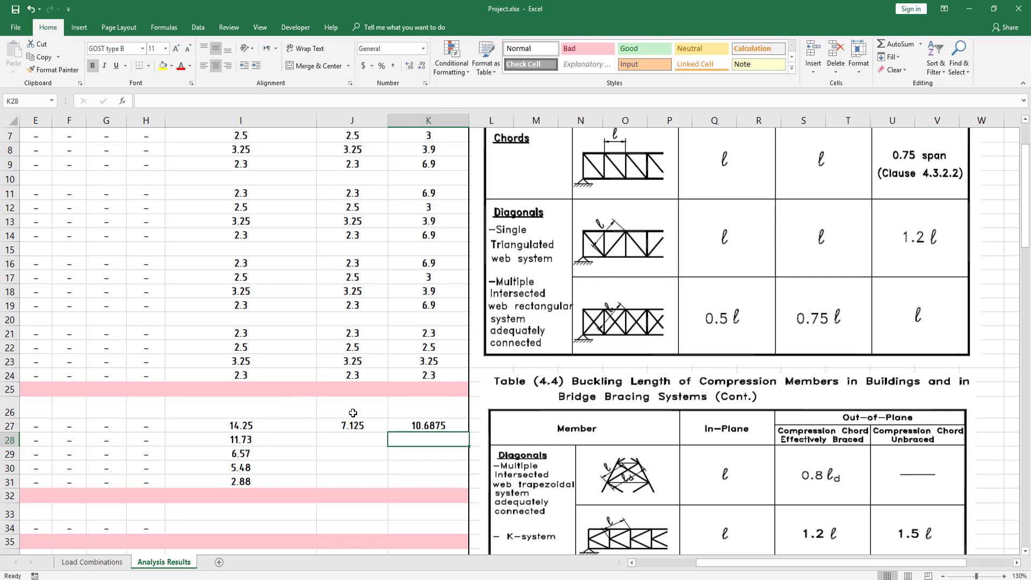
# Reduce J27:K27 to two decimals and fill both formulas down through row 31
pyautogui.moveTo(432, 424); pyautogui.dragTo(352, 425)
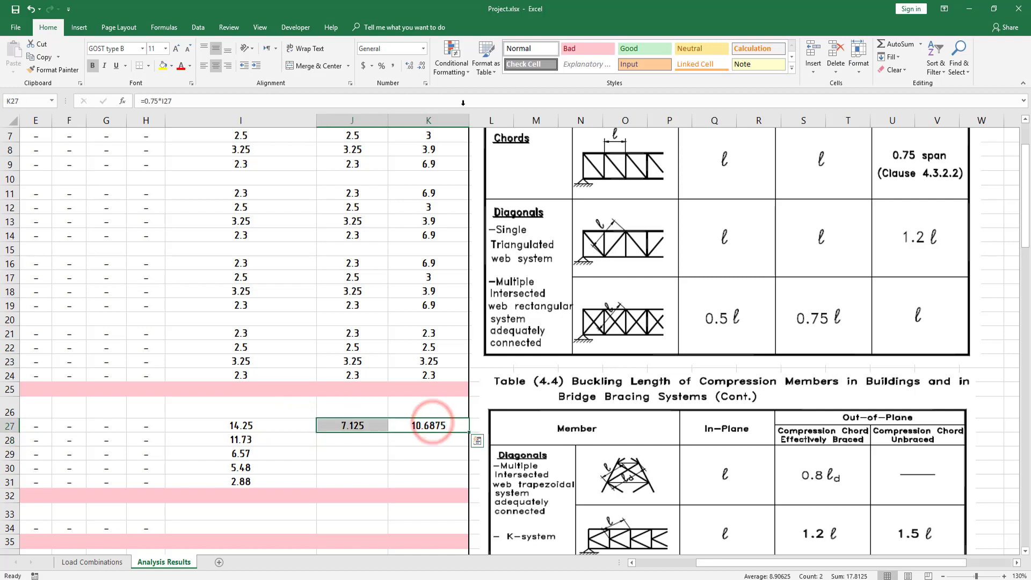
pyautogui.click(423, 69)
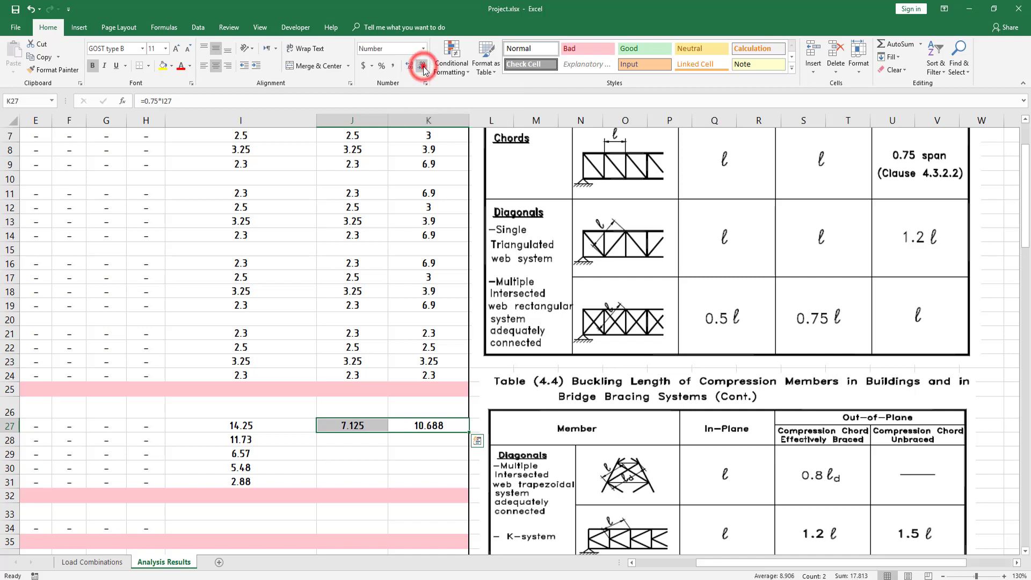
pyautogui.click(383, 455)
pyautogui.moveTo(366, 425)
pyautogui.mouseDown()
pyautogui.moveTo(438, 427)
pyautogui.moveTo(459, 499)
pyautogui.mouseUp()
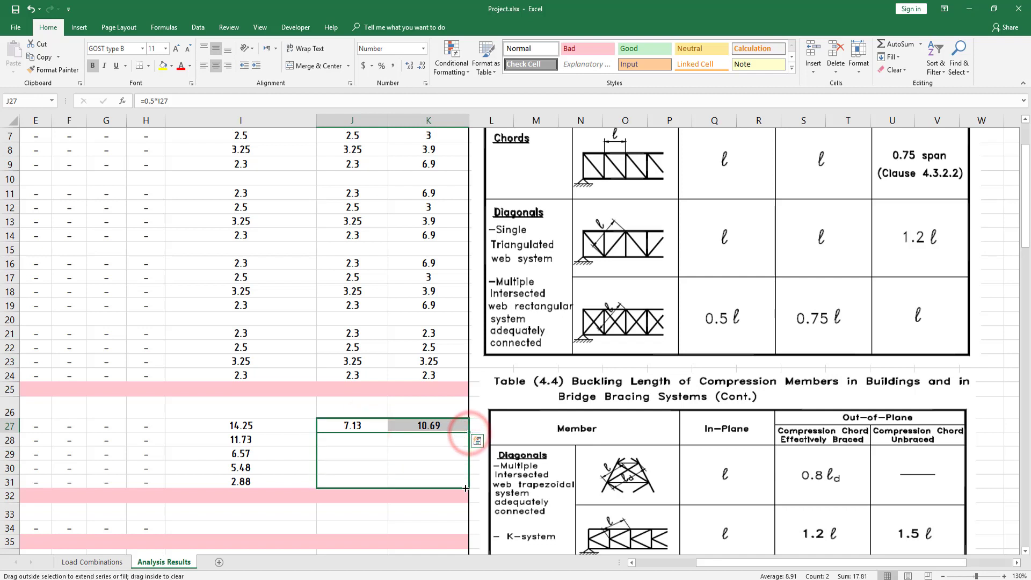
pyautogui.click(431, 468)
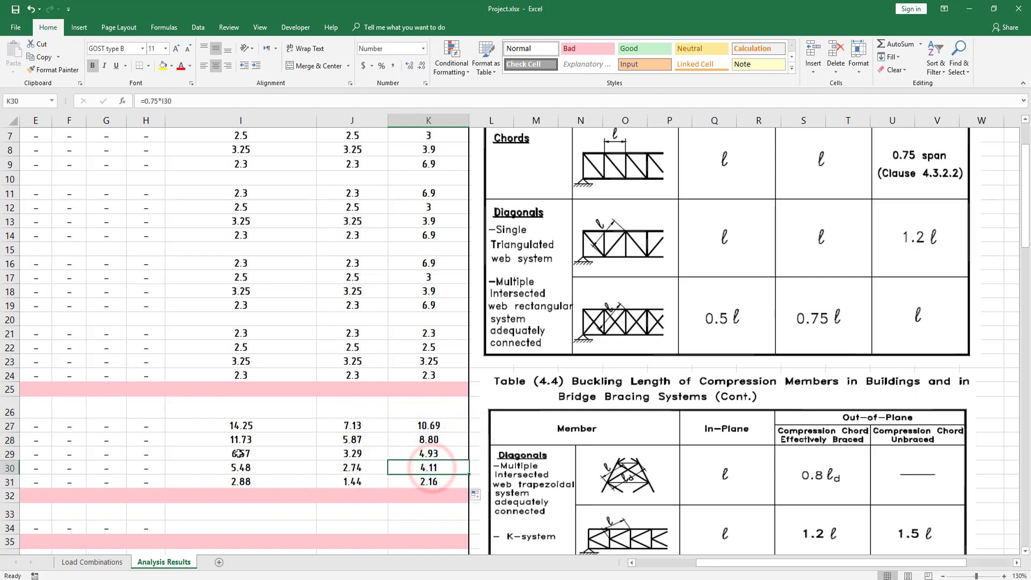
pyautogui.moveTo(758, 571); pyautogui.dragTo(583, 529)
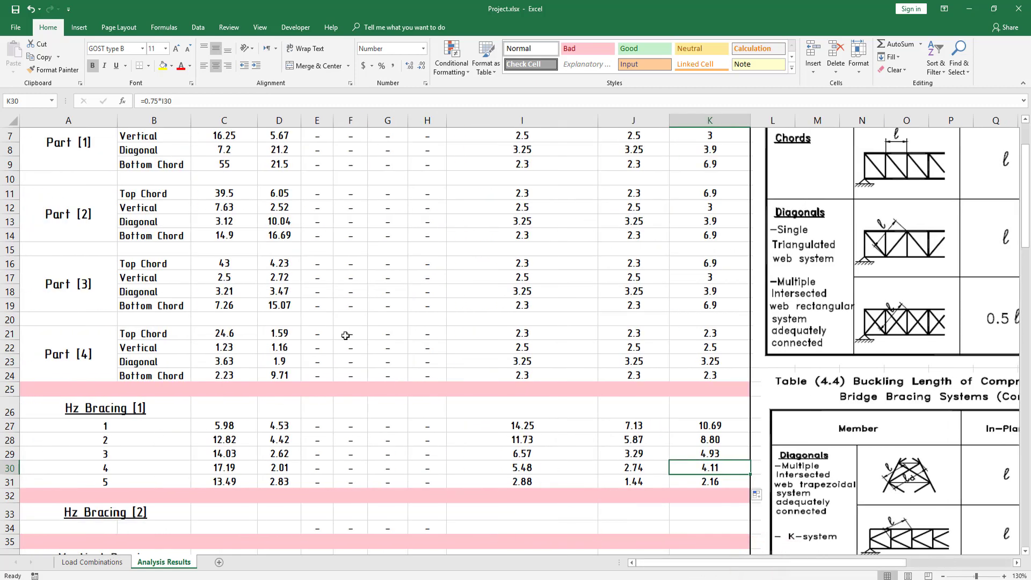
pyautogui.scroll(-2, 346, 335)
pyautogui.scroll(-2, 316, 297)
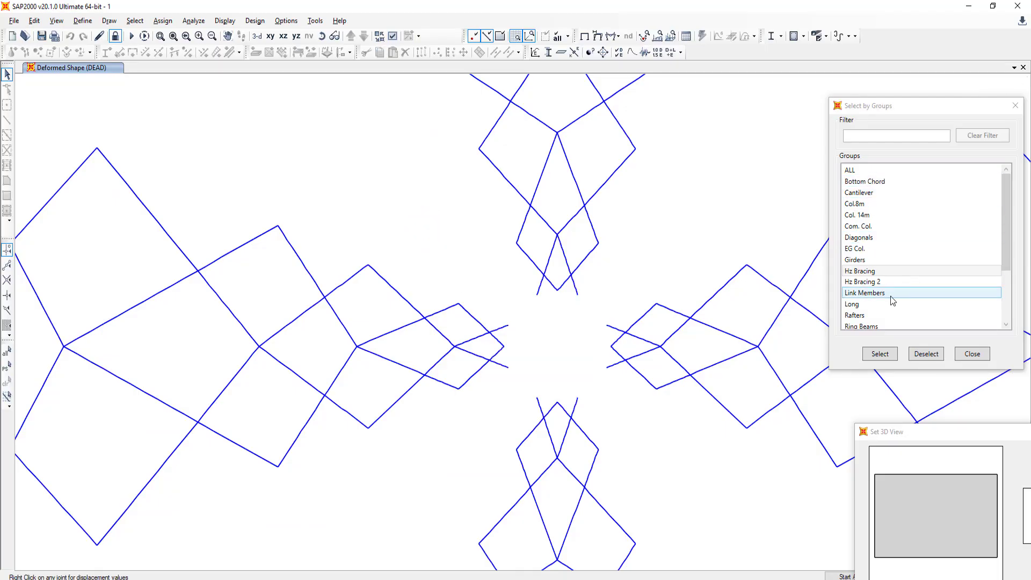
# Show all members, select the Hz Bracing 2 group, display only it, and window-select its 32 frames
pyautogui.rightClick(320, 123)
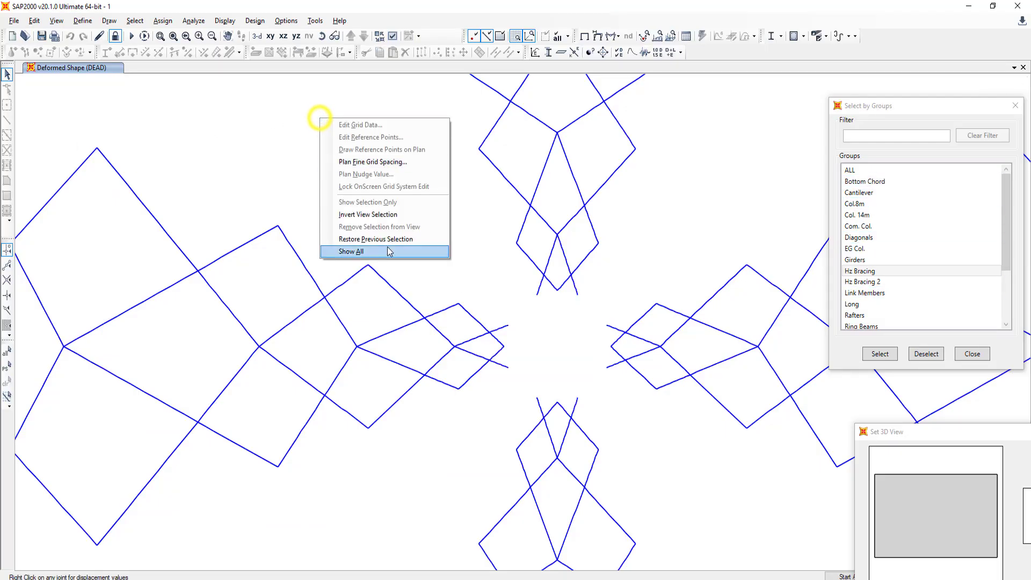
pyautogui.click(380, 239)
pyautogui.rightClick(345, 139)
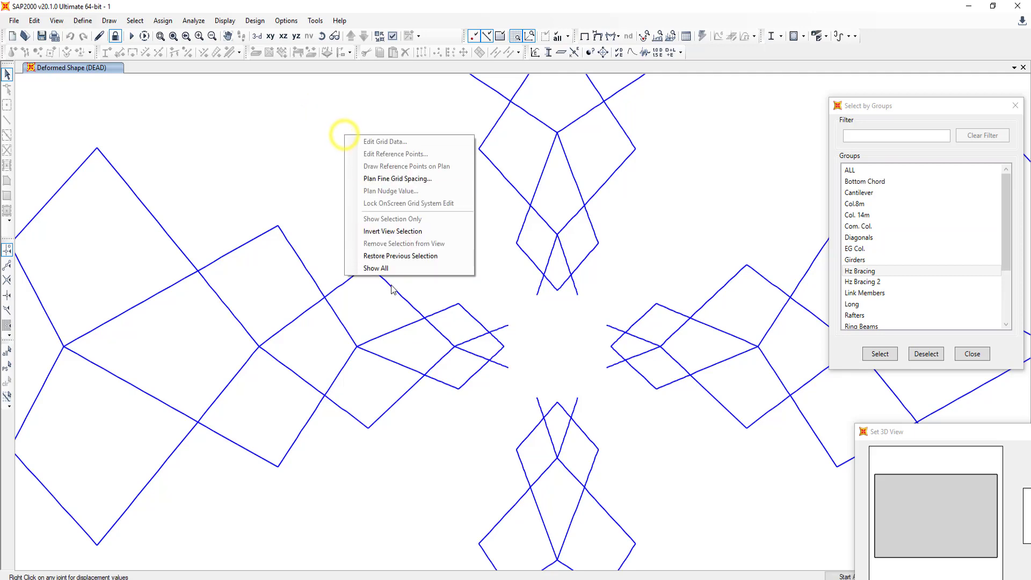
pyautogui.click(403, 267)
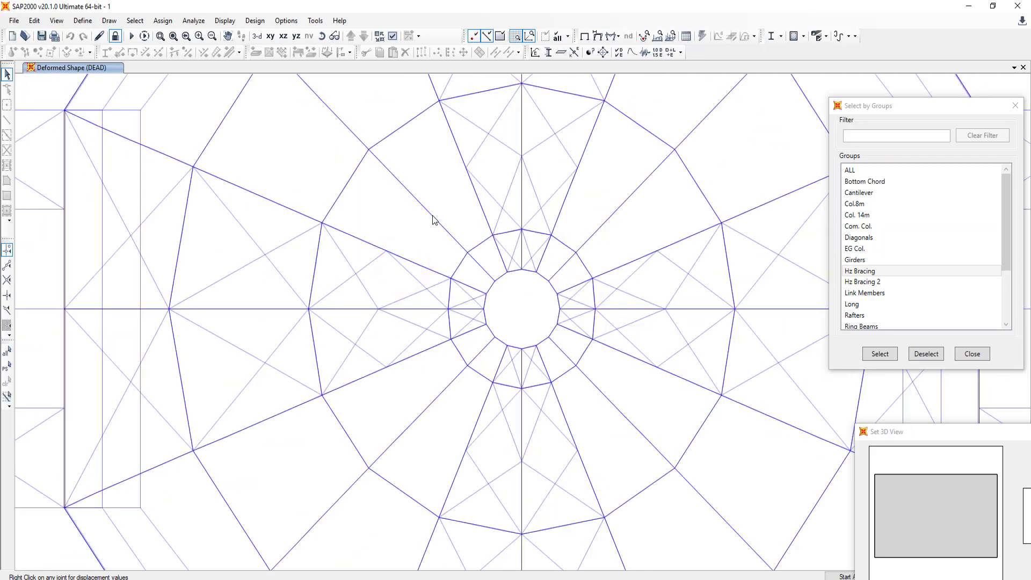
pyautogui.click(884, 281)
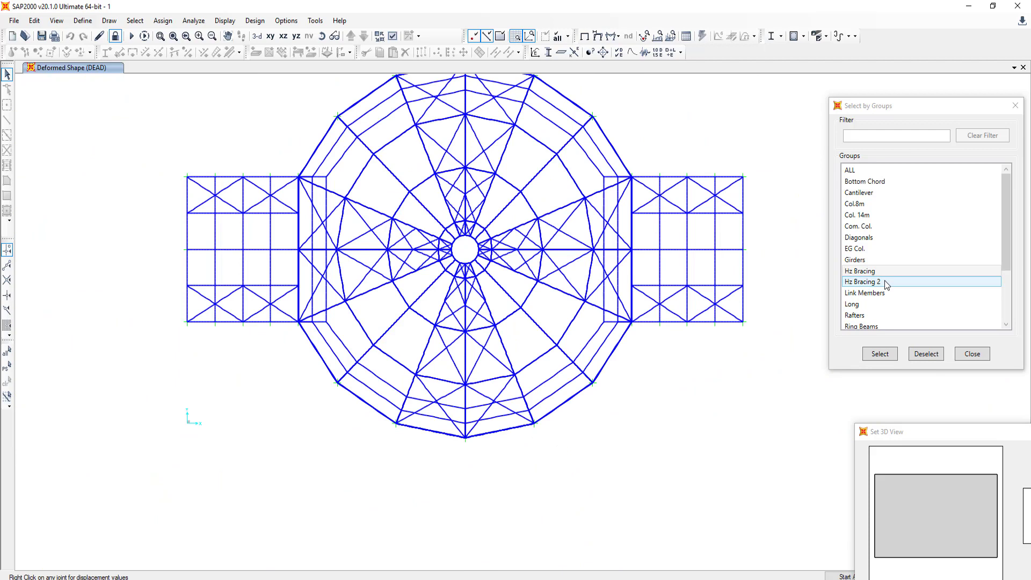
pyautogui.click(892, 353)
pyautogui.rightClick(766, 123)
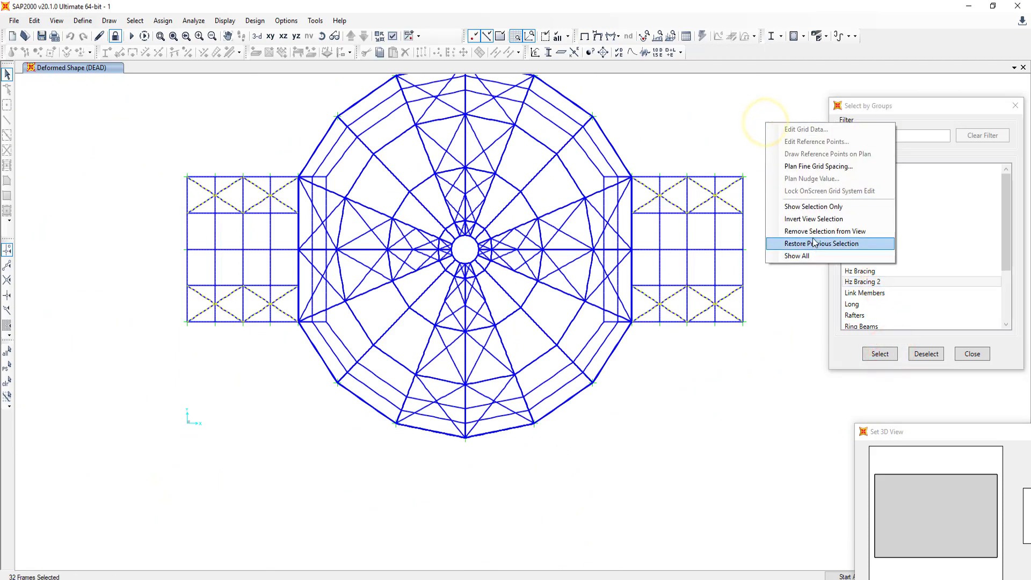
pyautogui.click(815, 207)
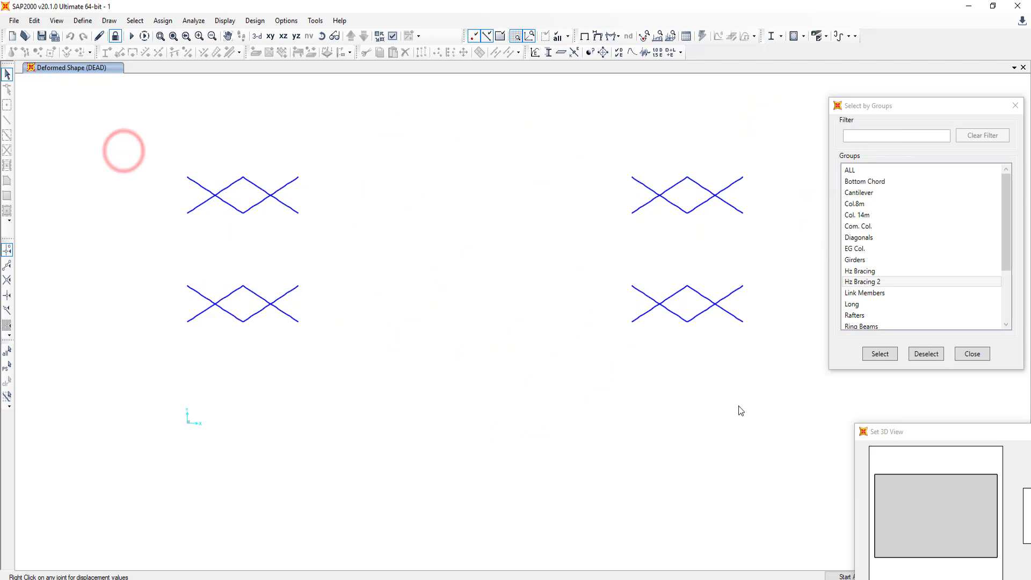
pyautogui.moveTo(647, 410); pyautogui.dragTo(750, 422)
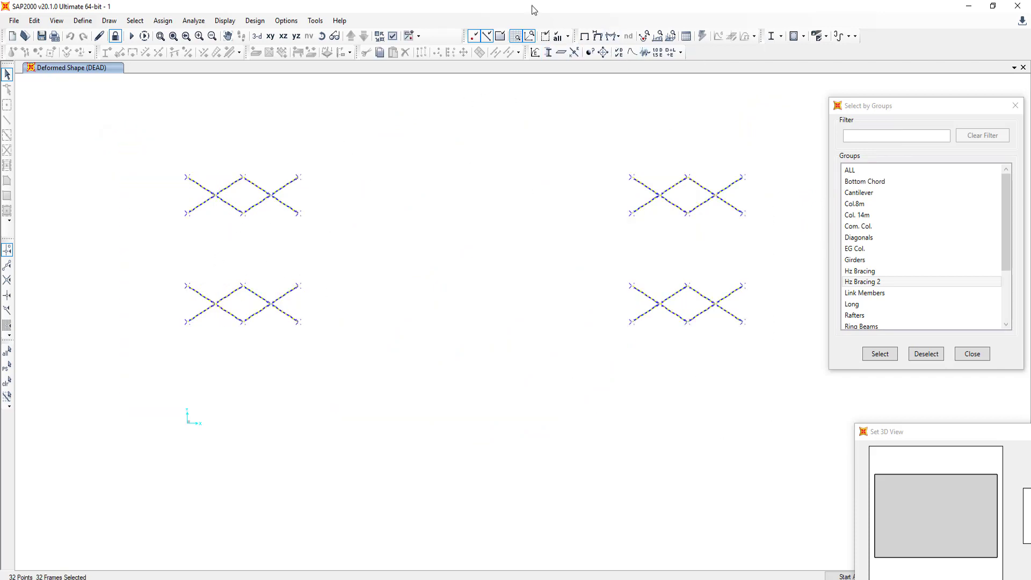
# Show the Hz Bracing 2 Element Forces – Frames table (1536 records) sorted by axial force P
pyautogui.click(687, 36)
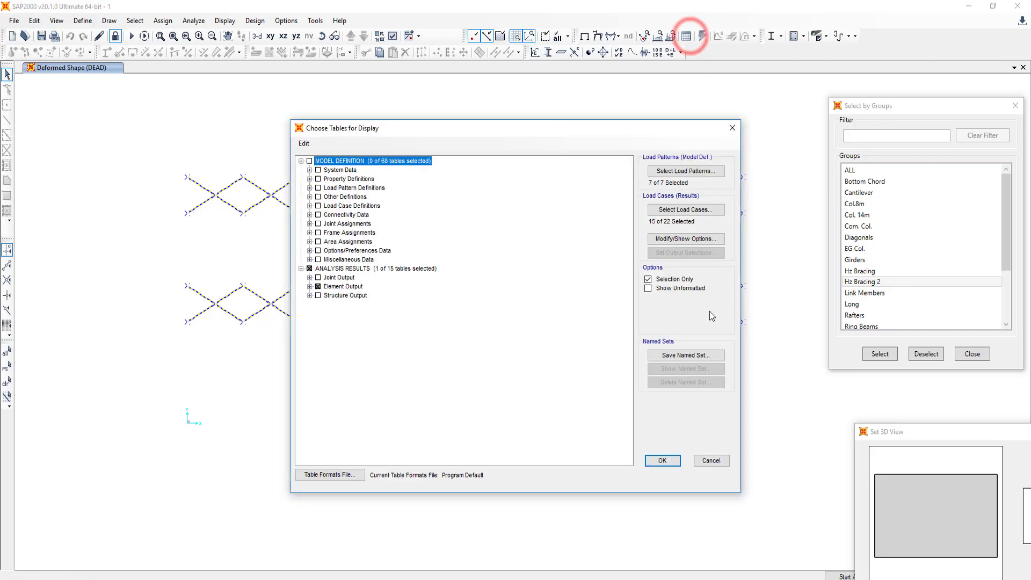
pyautogui.click(662, 463)
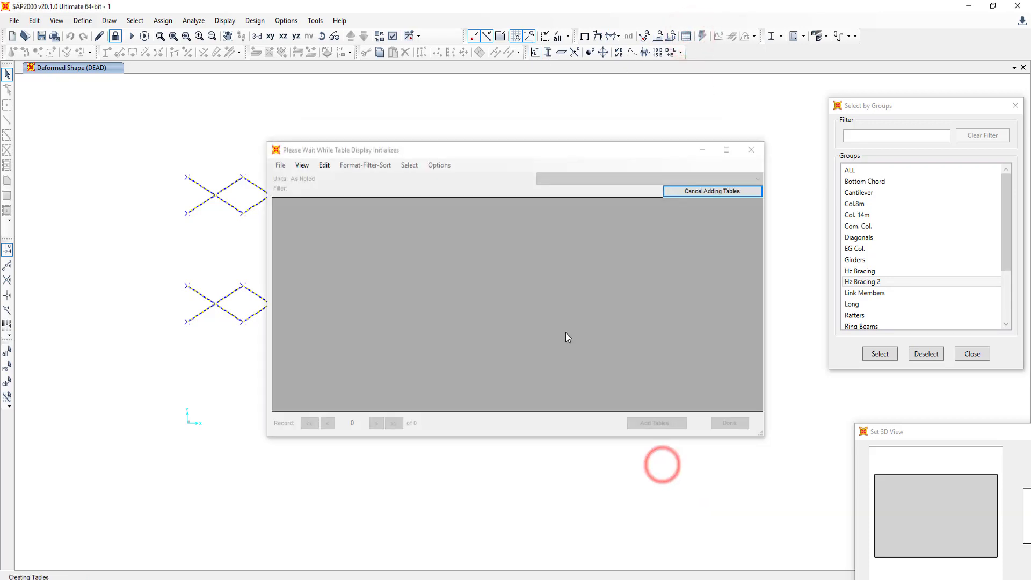
pyautogui.click(531, 214)
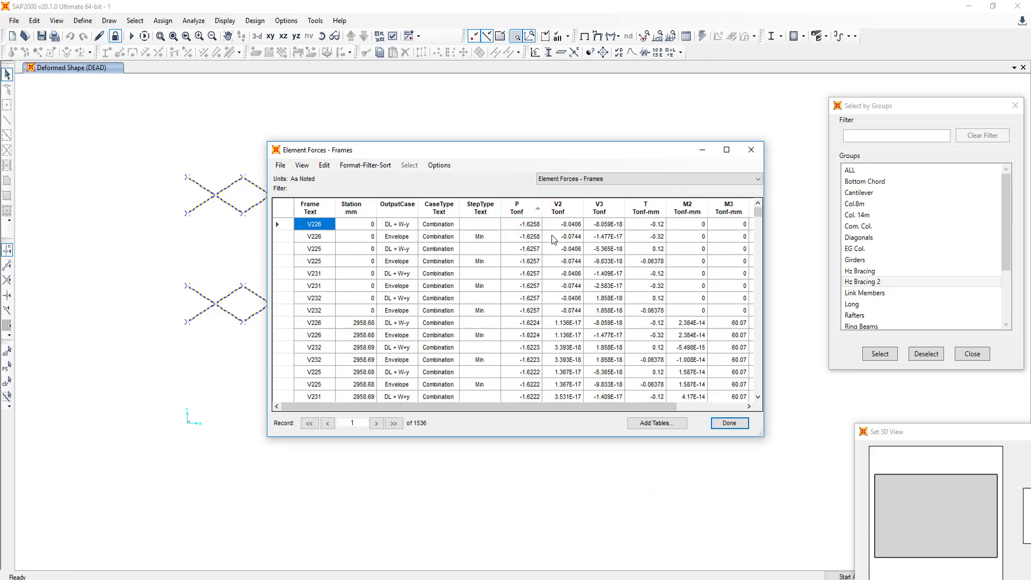
pyautogui.hotkey('alt', 'Tab')
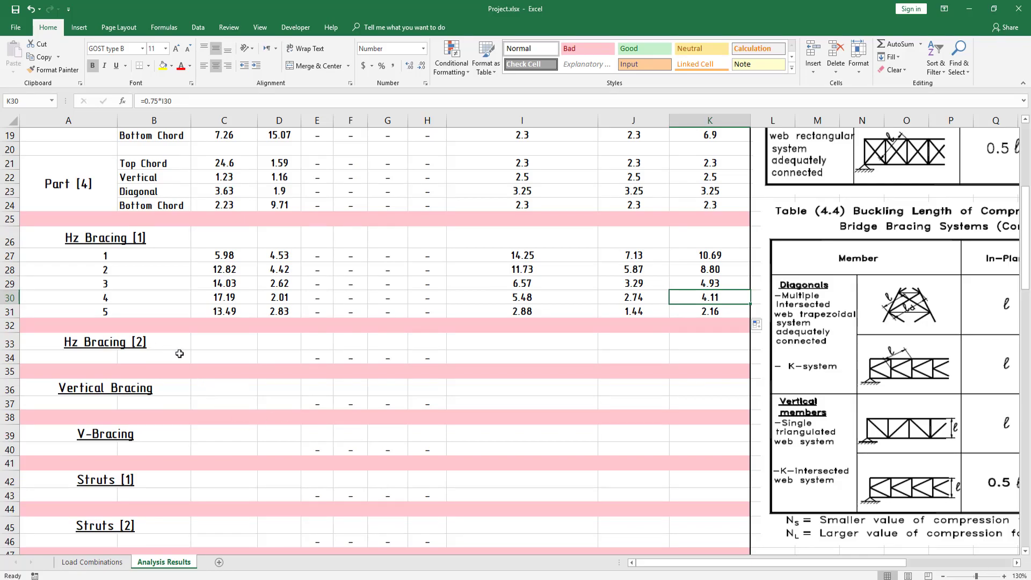
pyautogui.hotkey('alt', 'Tab')
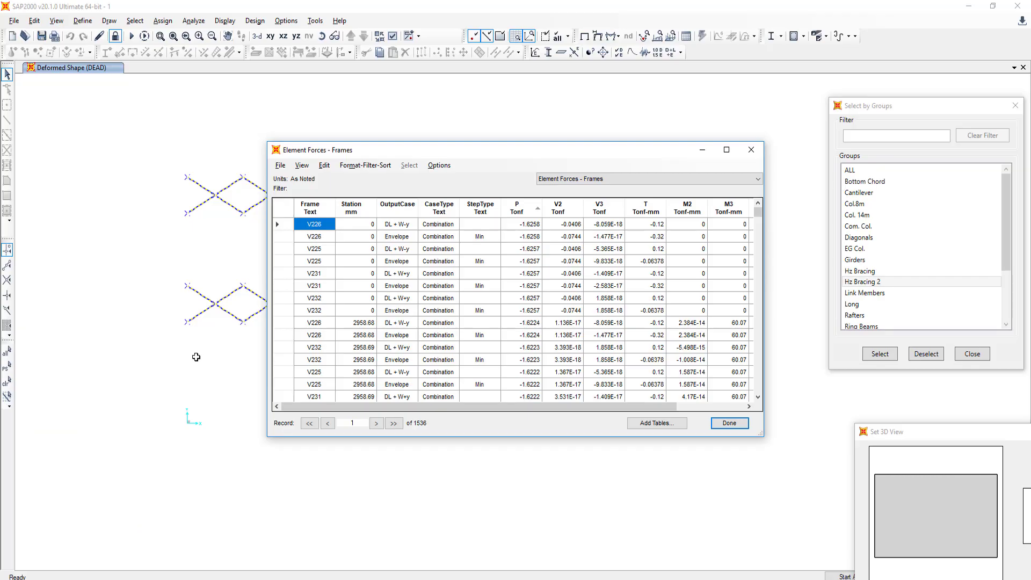
pyautogui.hotkey('alt', 'Tab')
# Enter the Hz Bracing (2) force 1.63 in C34
pyautogui.click(238, 358)
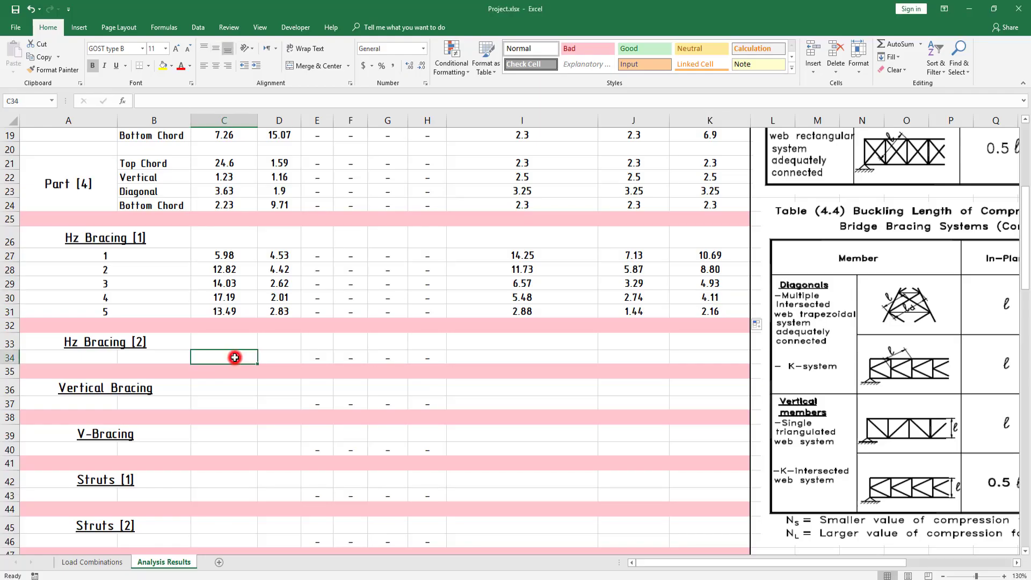
pyautogui.write('1.63')
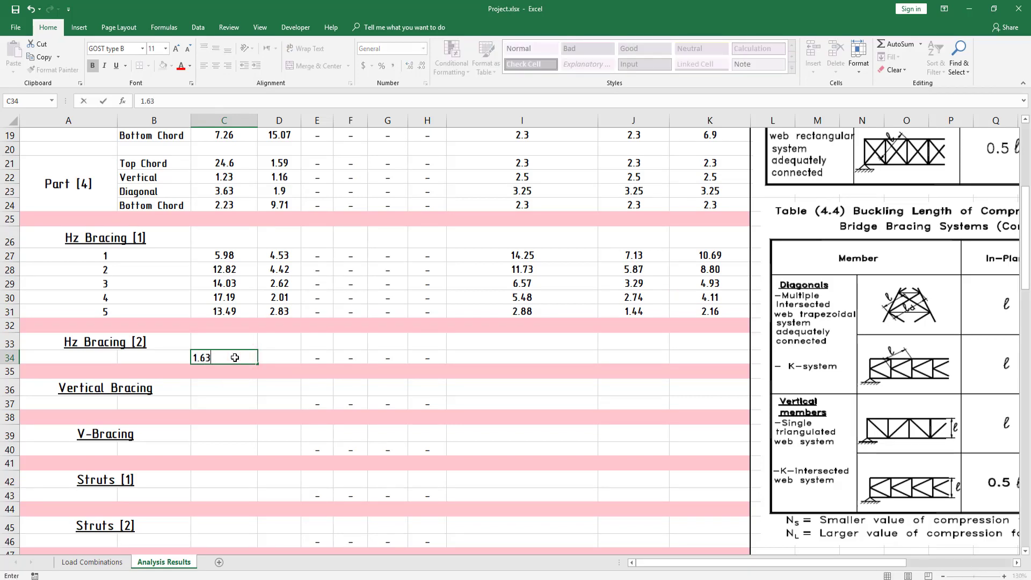
pyautogui.press('Return')
pyautogui.press('Right')
pyautogui.press('Up')
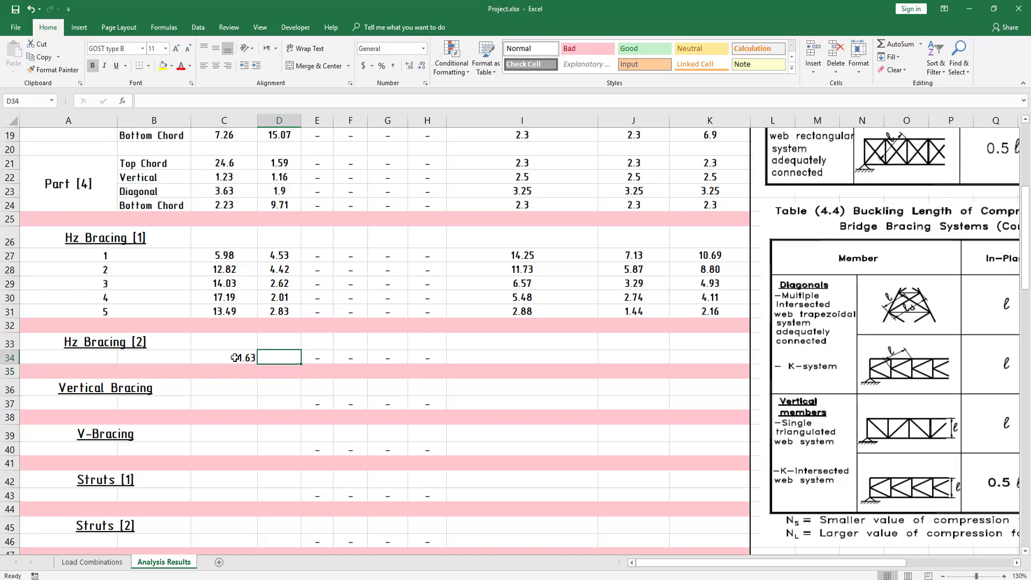
# Re-sort P in SAP2000 to find the largest tension and enter 1.6 in D34
pyautogui.hotkey('alt', 'Tab')
pyautogui.click(516, 206)
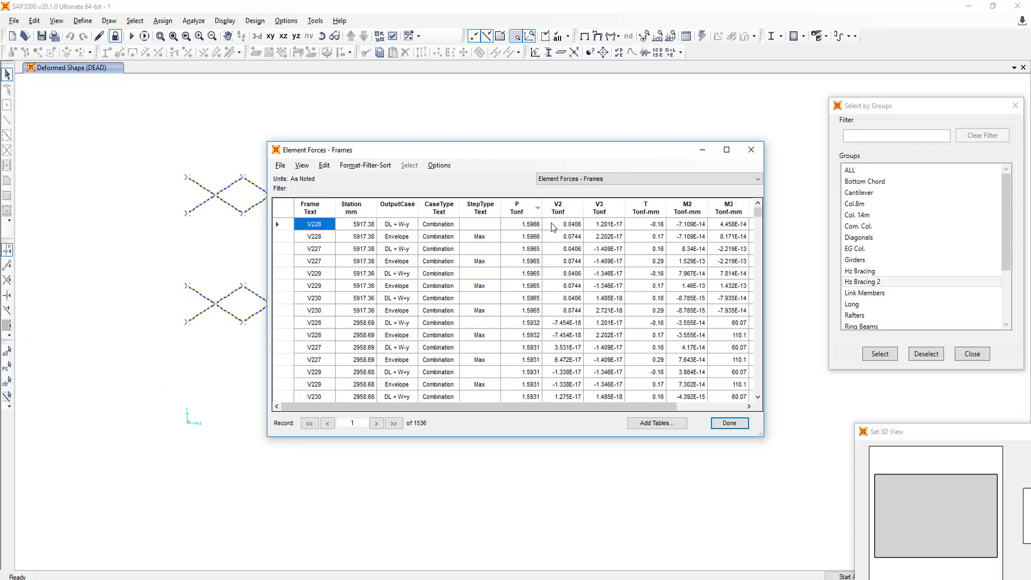
pyautogui.hotkey('alt', 'Tab')
pyautogui.write('1.')
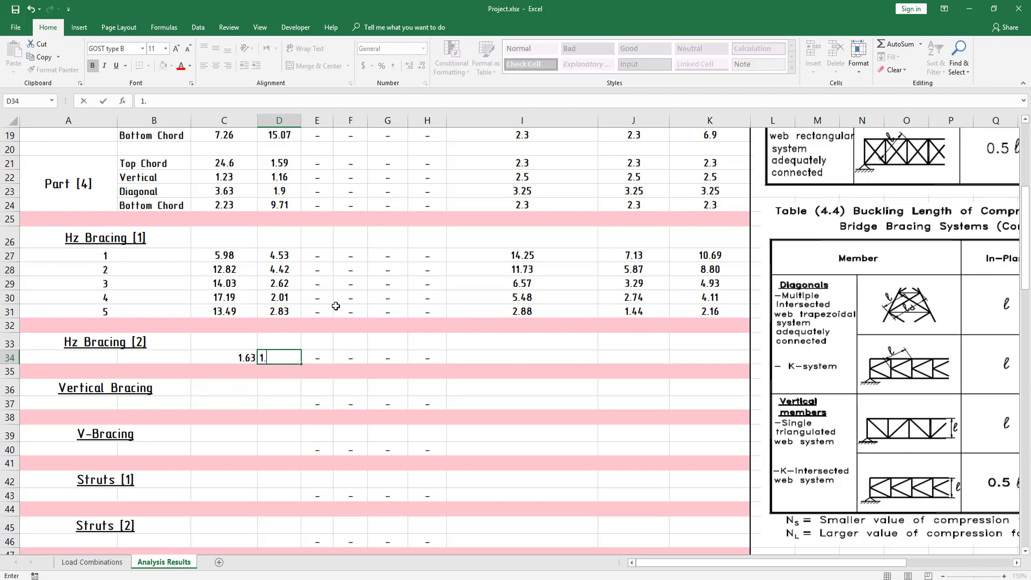
pyautogui.press('Return')
# Sort the force table by station, close it, and discard a stray 0 in D35
pyautogui.hotkey('alt', 'Tab')
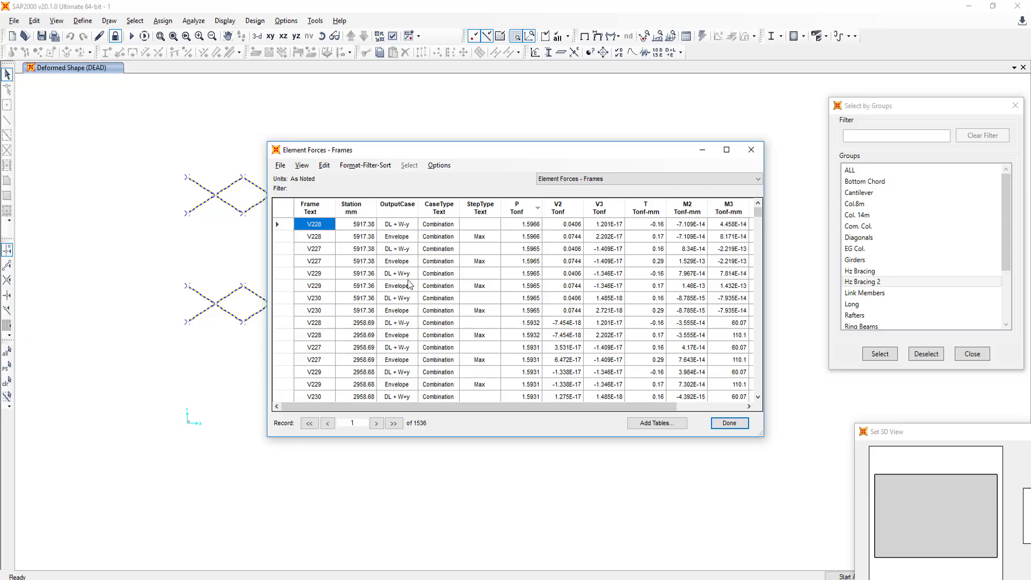
pyautogui.click(346, 207)
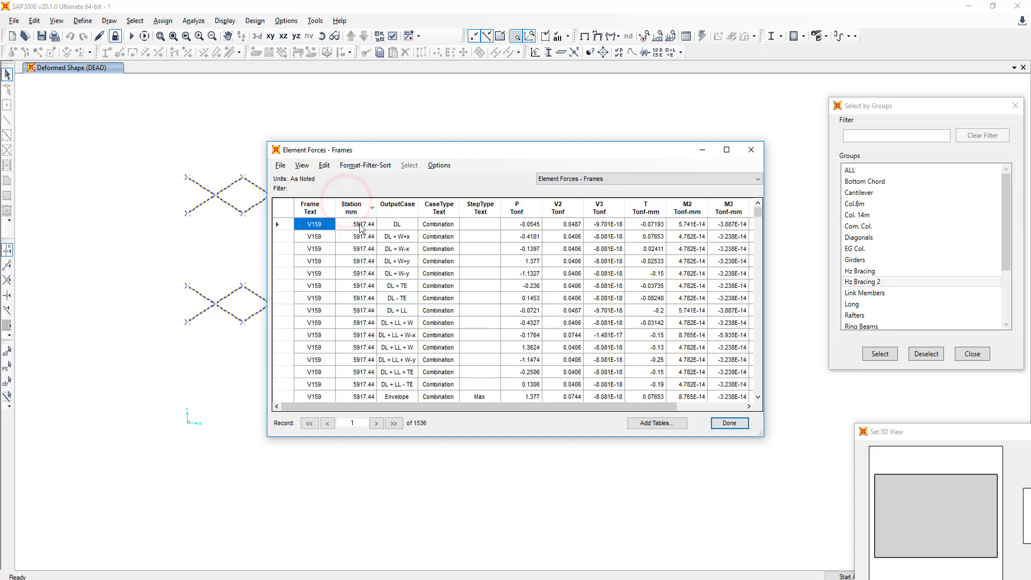
pyautogui.click(357, 224)
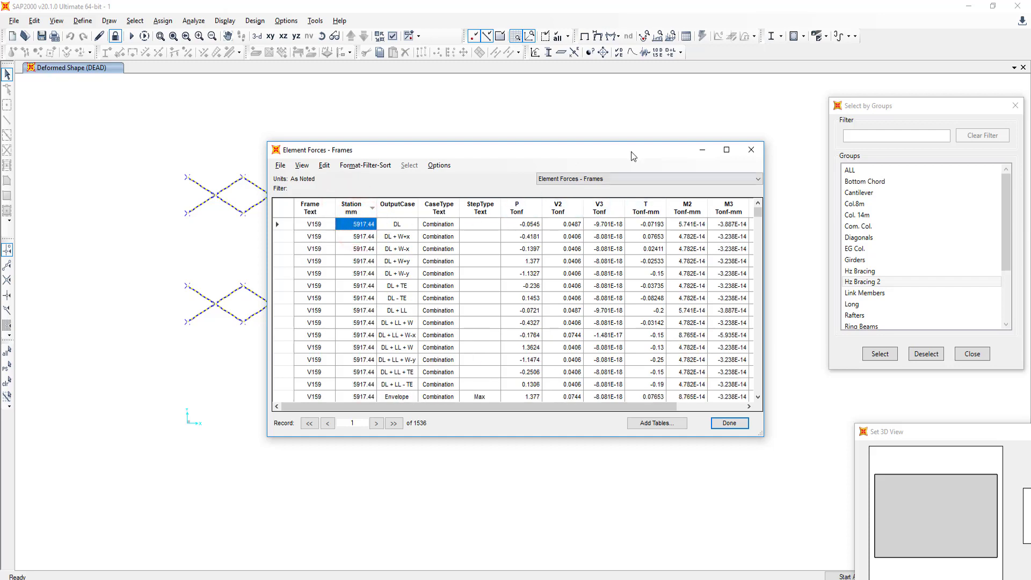
pyautogui.click(751, 150)
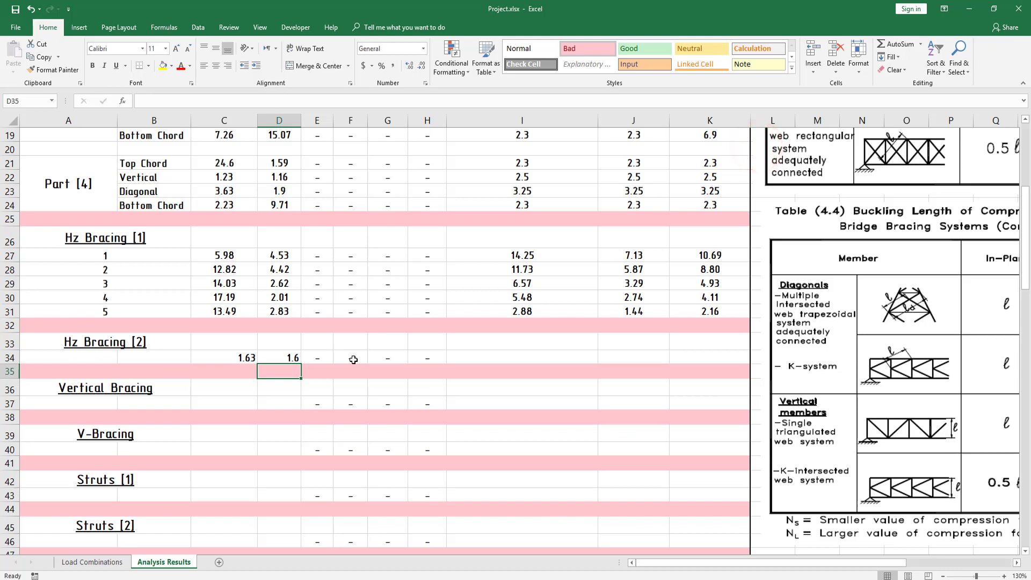
pyautogui.write('0')
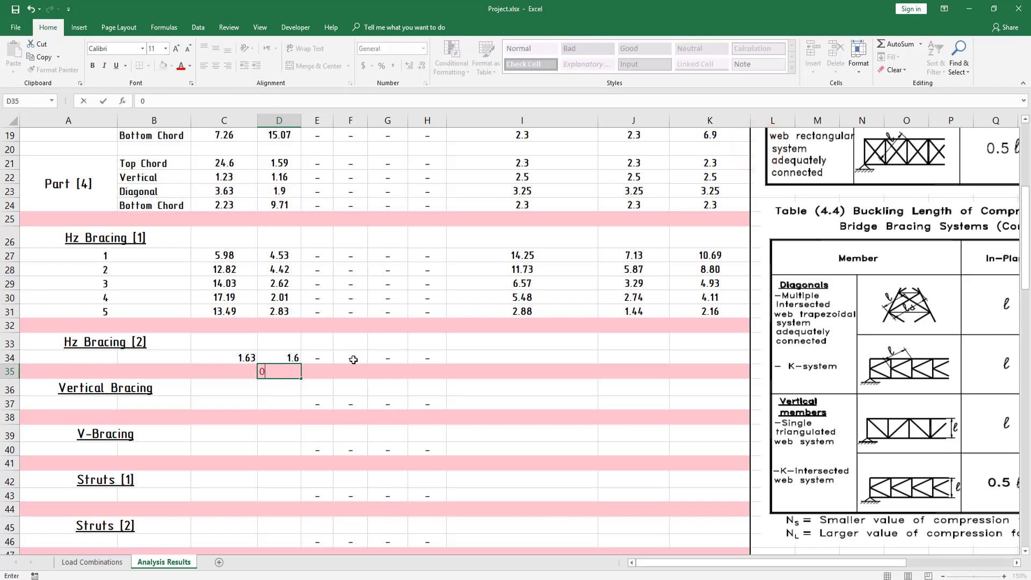
pyautogui.press('Escape')
# Enter the member length =5.92 in cell I34
pyautogui.click(528, 359)
pyautogui.write('=')
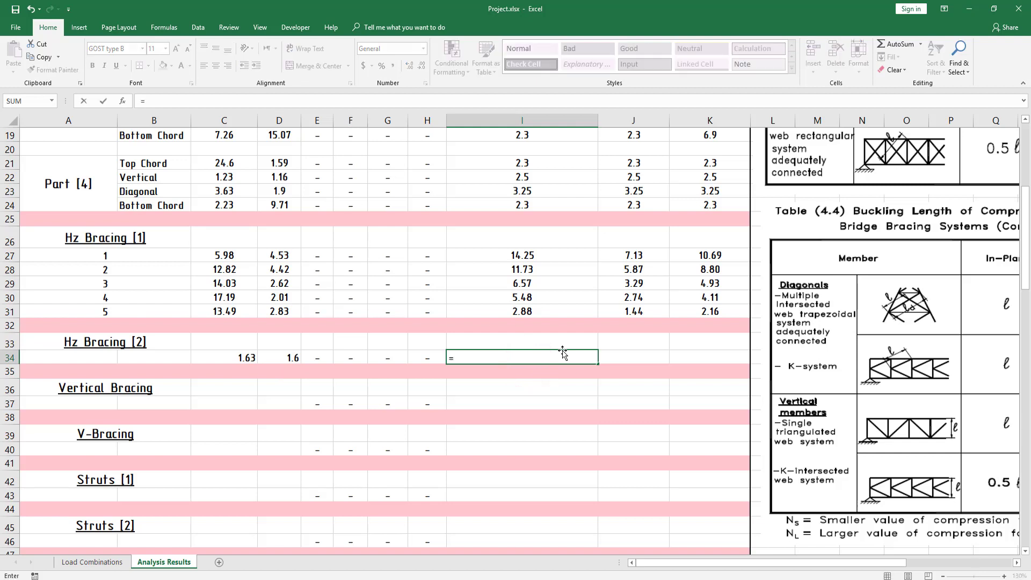
pyautogui.press('alt')
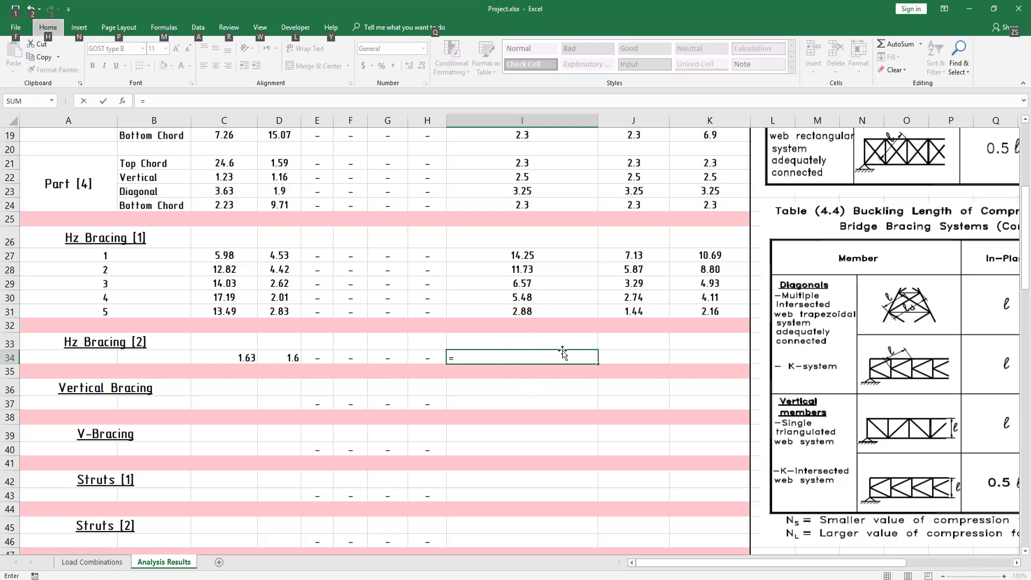
pyautogui.click(562, 352)
pyautogui.write('5.9')
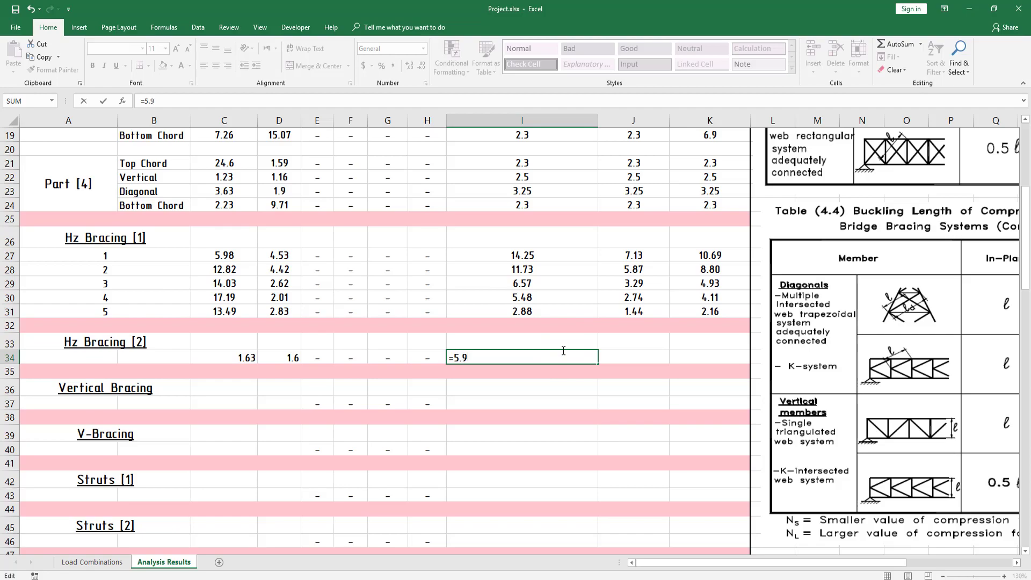
pyautogui.press('Return')
# Select a lower-left bracing diagonal in SAP2000 and review its element forces sorted by station
pyautogui.hotkey('alt', 'Tab')
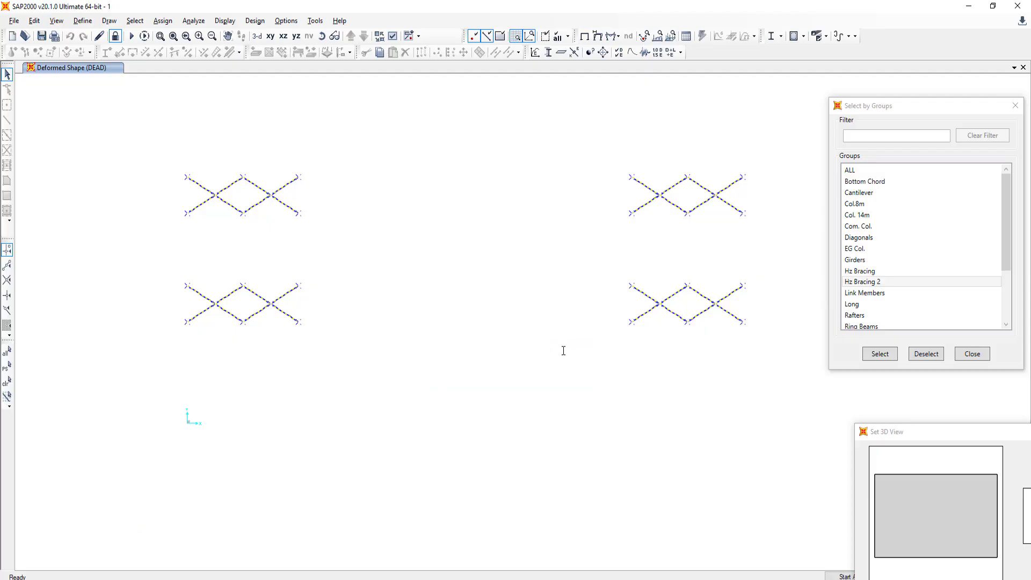
pyautogui.click(247, 318)
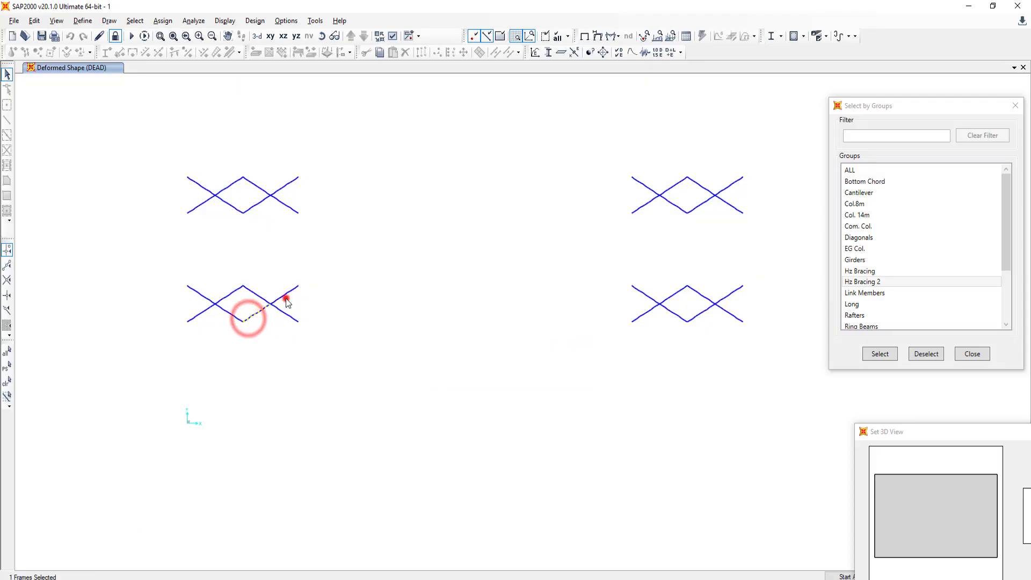
pyautogui.click(287, 296)
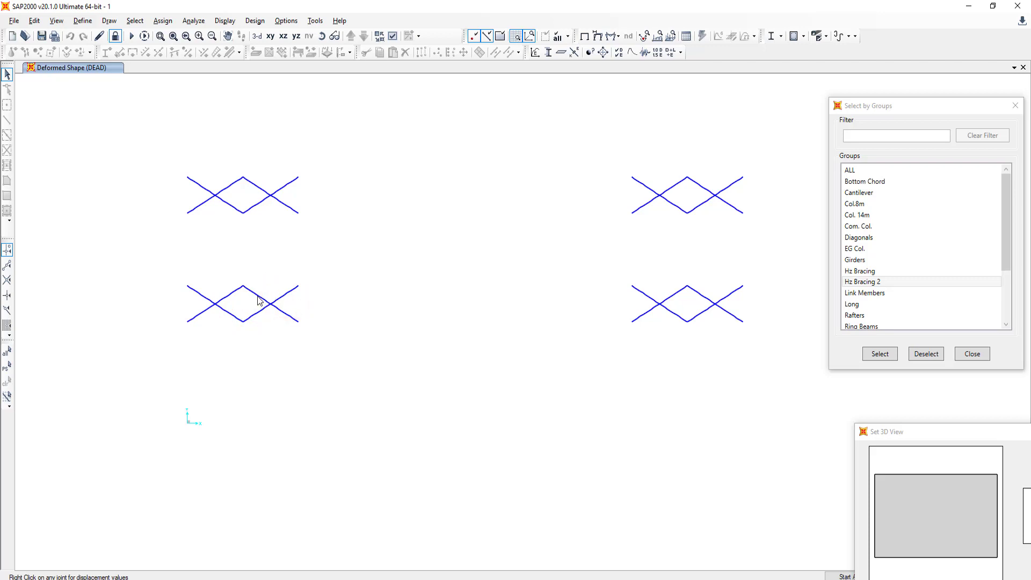
pyautogui.click(258, 295)
pyautogui.click(280, 310)
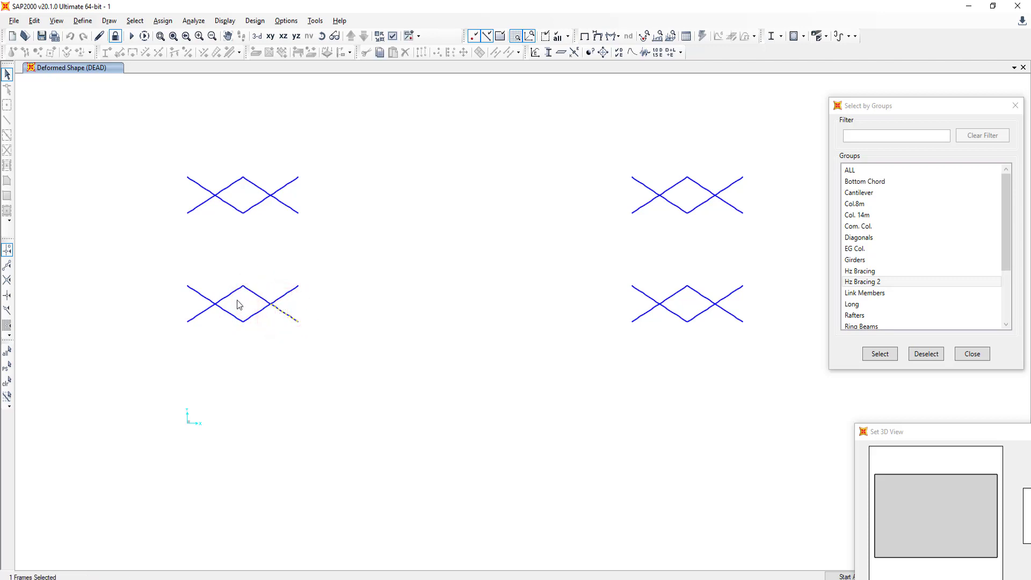
pyautogui.click(685, 36)
pyautogui.click(662, 460)
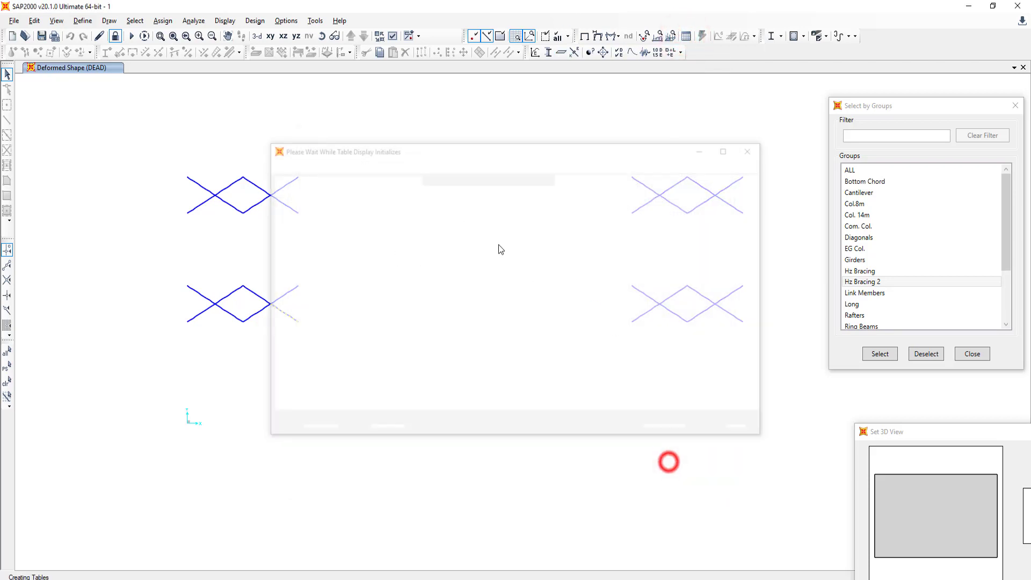
pyautogui.click(358, 207)
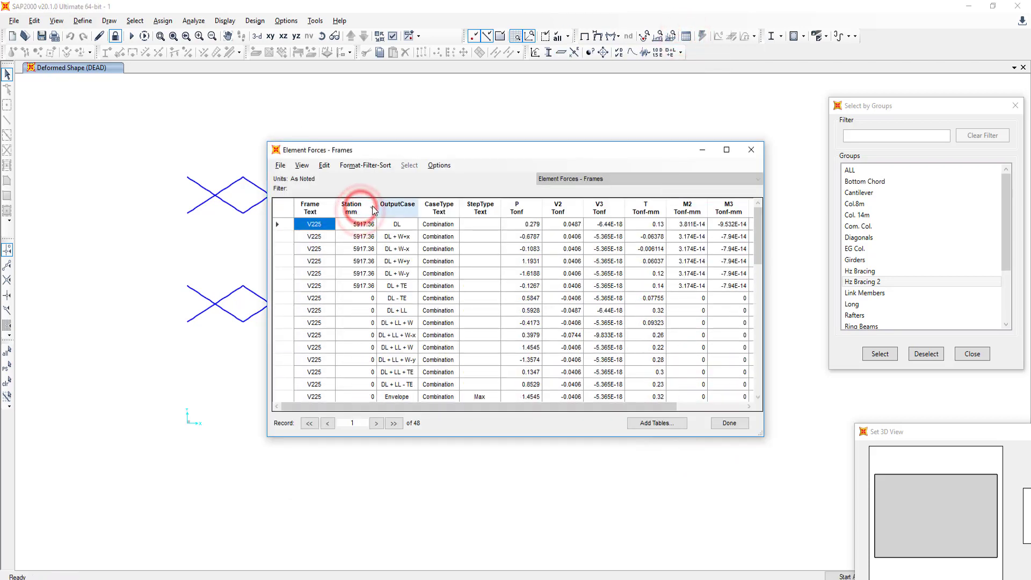
pyautogui.click(363, 207)
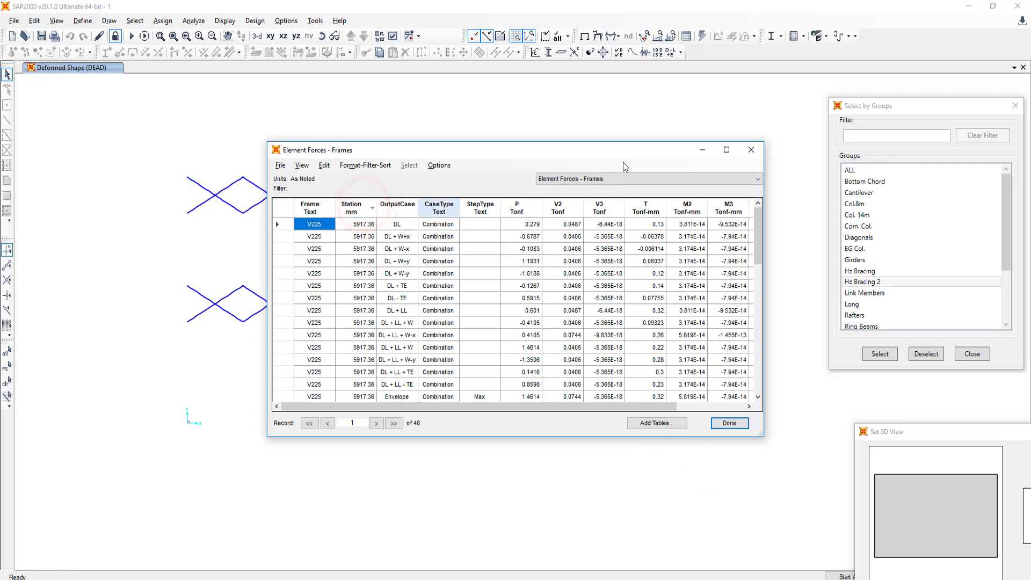
pyautogui.click(749, 150)
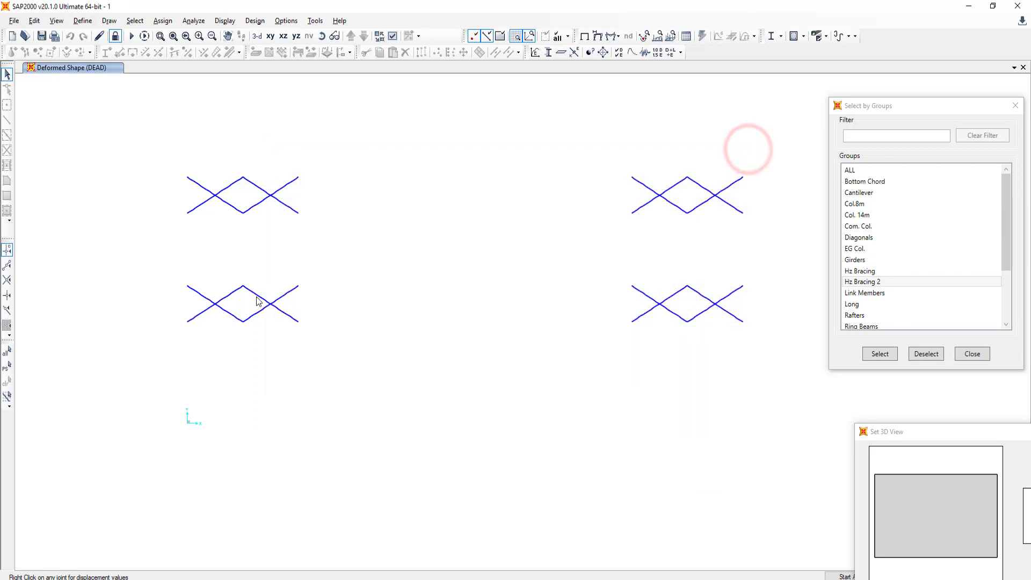
# Review another lower-left diagonal's forces by station, confirming its 5917.44 mm end station
pyautogui.click(257, 296)
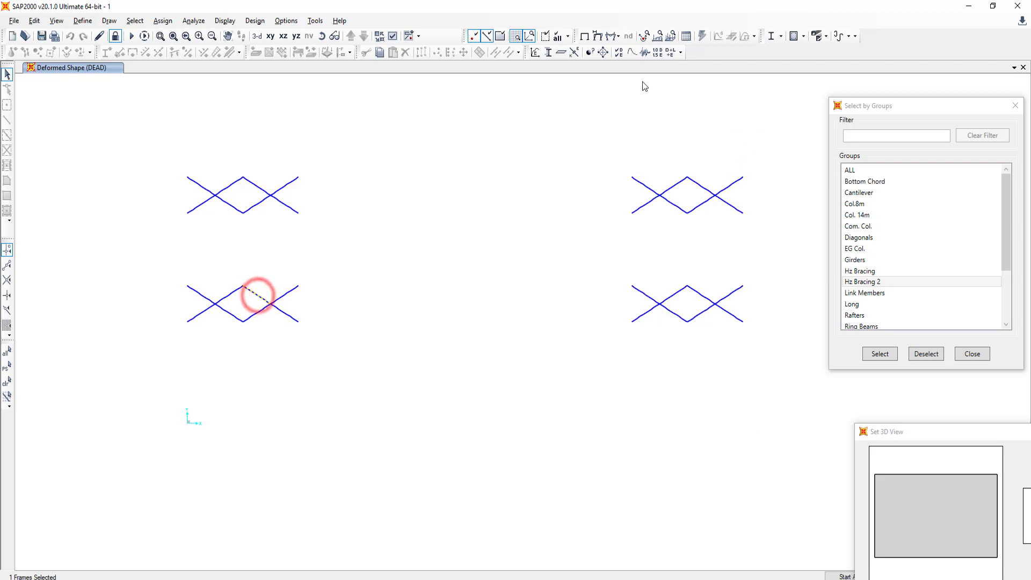
pyautogui.click(686, 38)
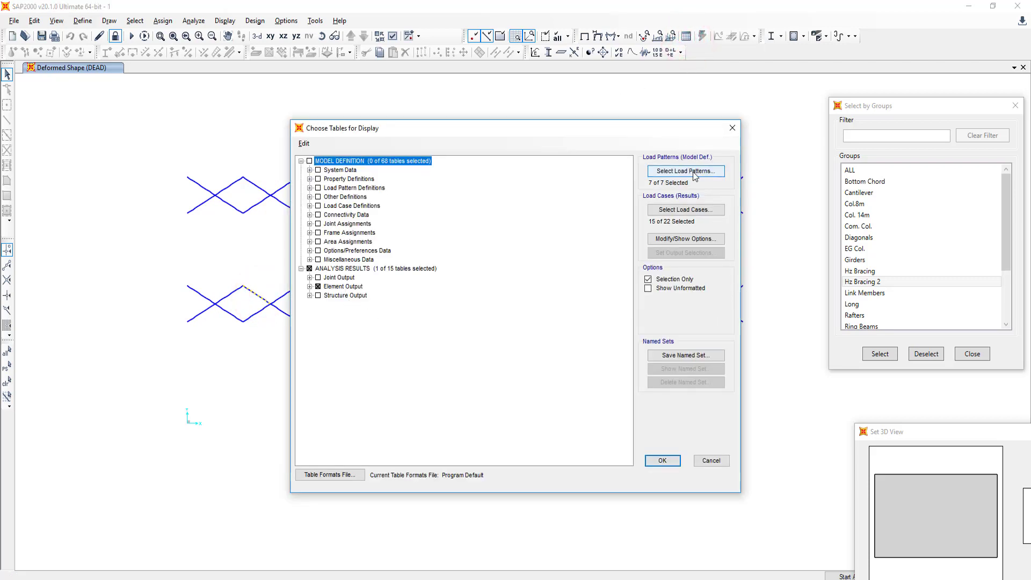
pyautogui.click(663, 463)
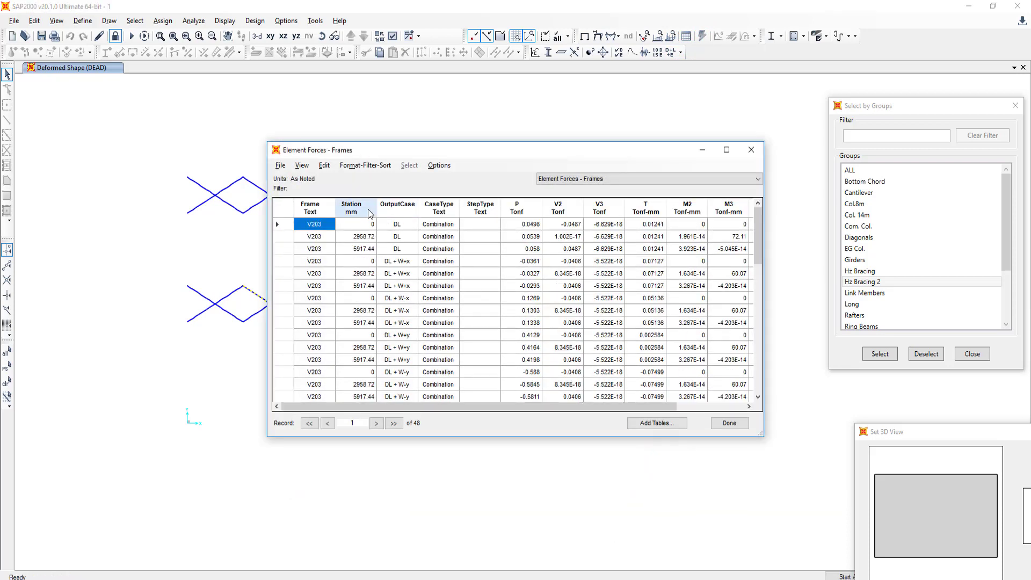
pyautogui.click(364, 210)
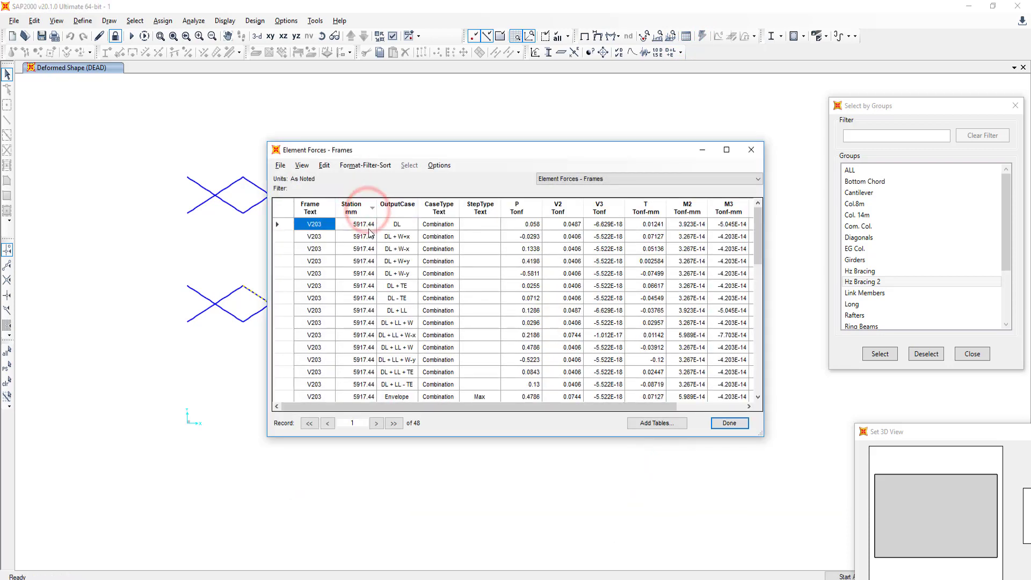
pyautogui.click(369, 224)
pyautogui.click(750, 150)
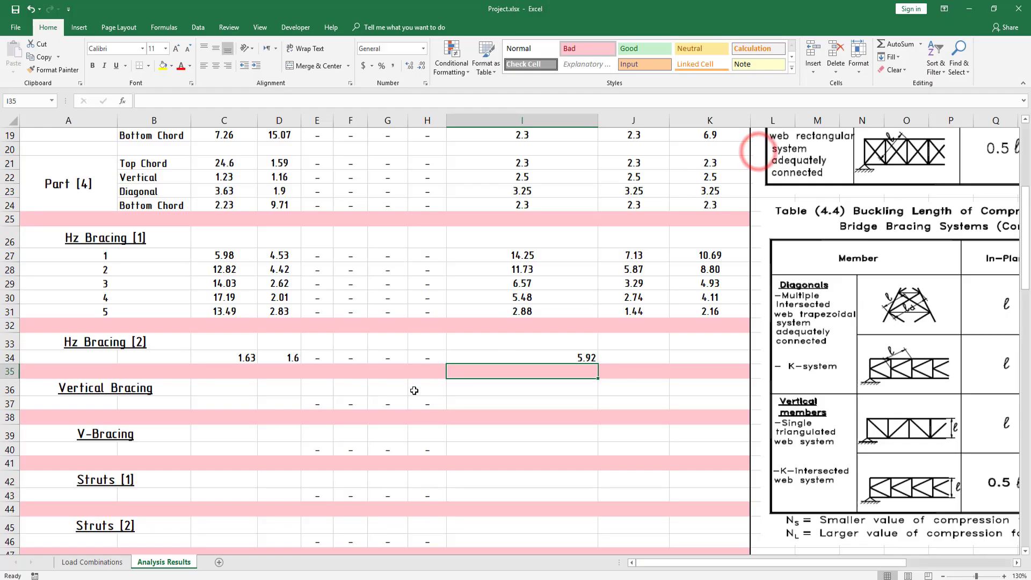
# Change I34 to =2*5.92 so it shows 11.84, double the member length
pyautogui.doubleClick(578, 357)
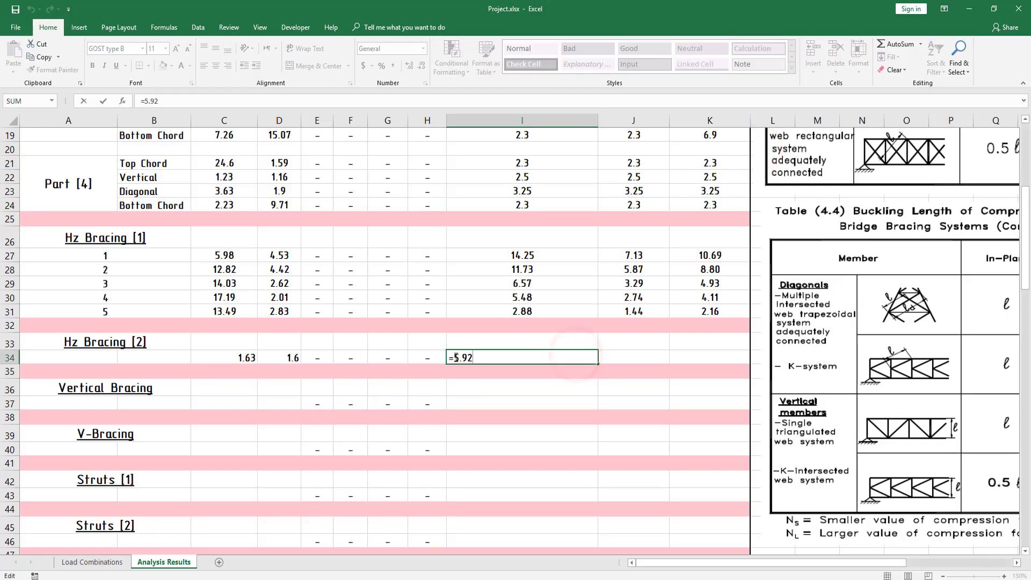
pyautogui.write('2*')
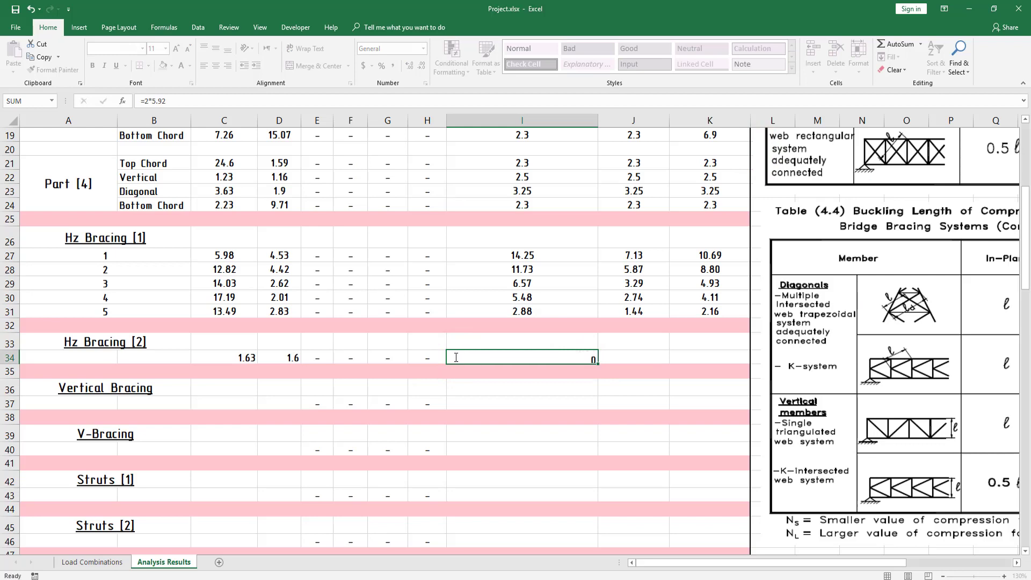
pyautogui.press('Return')
pyautogui.click(505, 360)
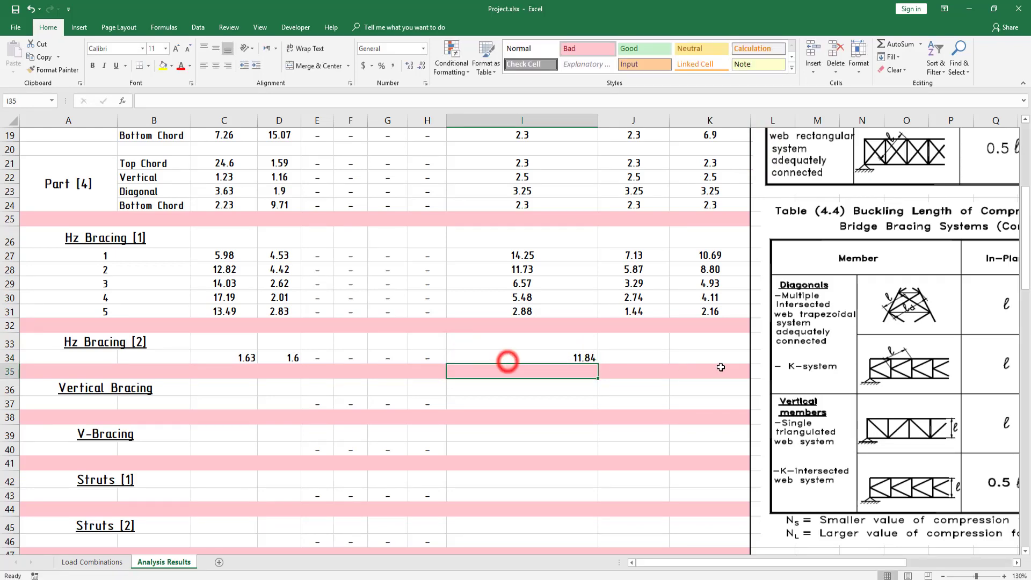
pyautogui.click(615, 354)
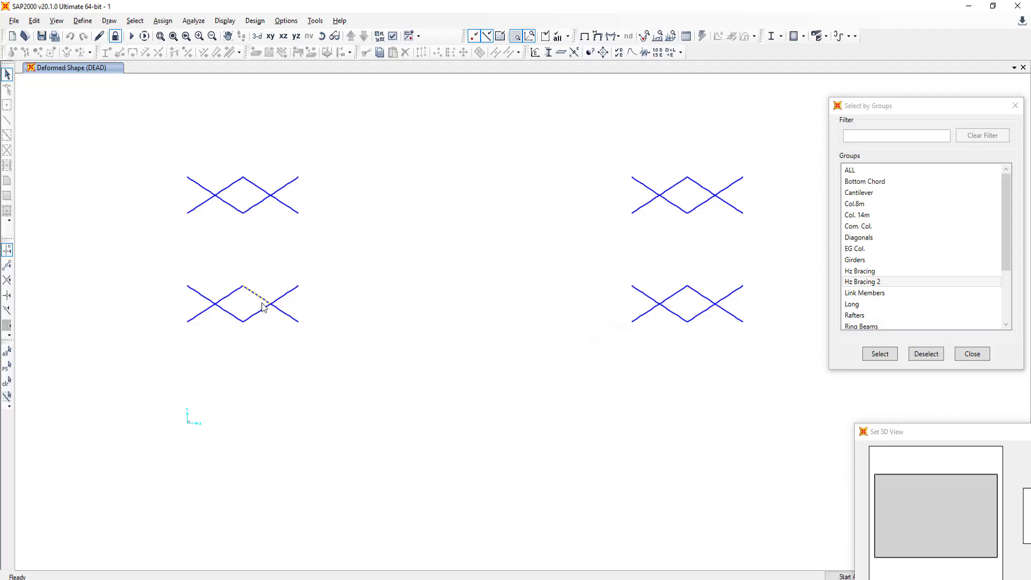
pyautogui.hotkey('alt', 'Tab')
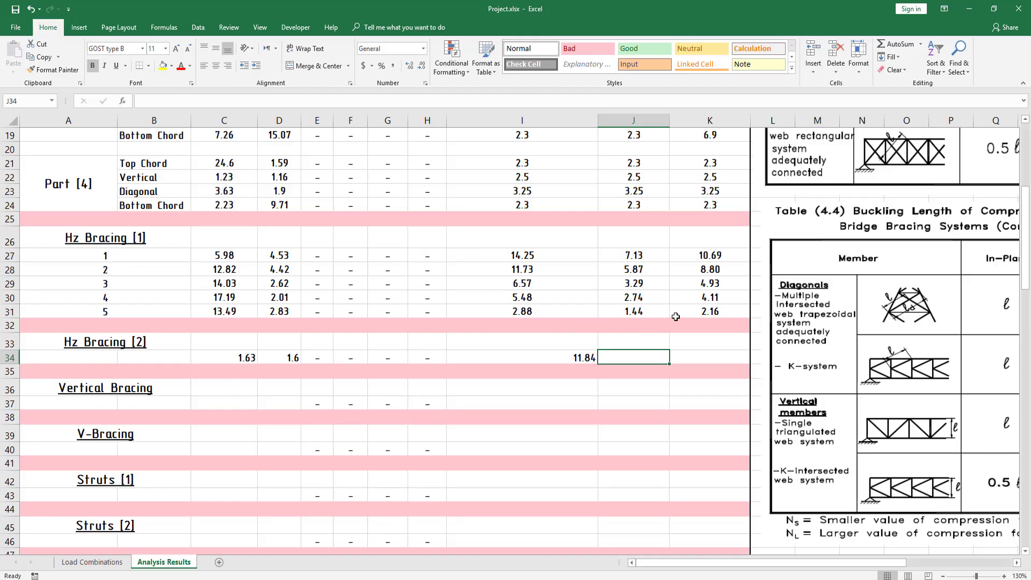
pyautogui.scroll(2, 929, 299)
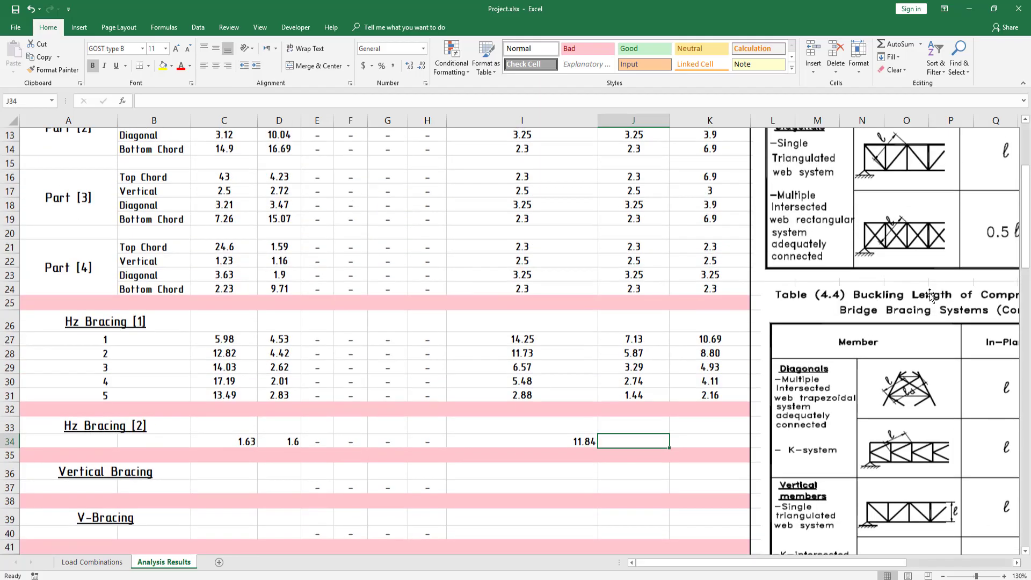
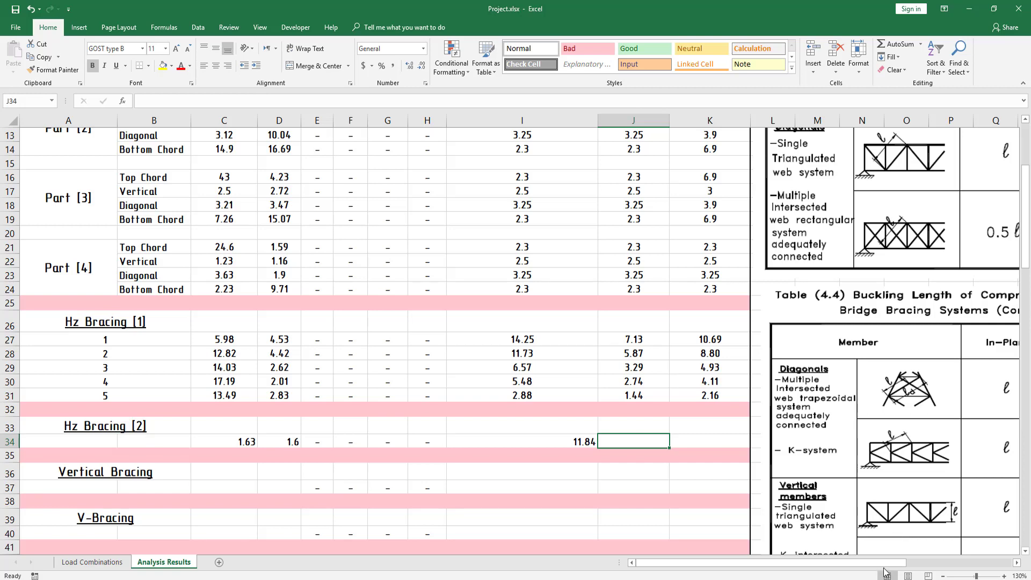
# Set J34 to half the I34 member length (=I34*0.5, giving 5.92)
pyautogui.moveTo(884, 564); pyautogui.dragTo(913, 563)
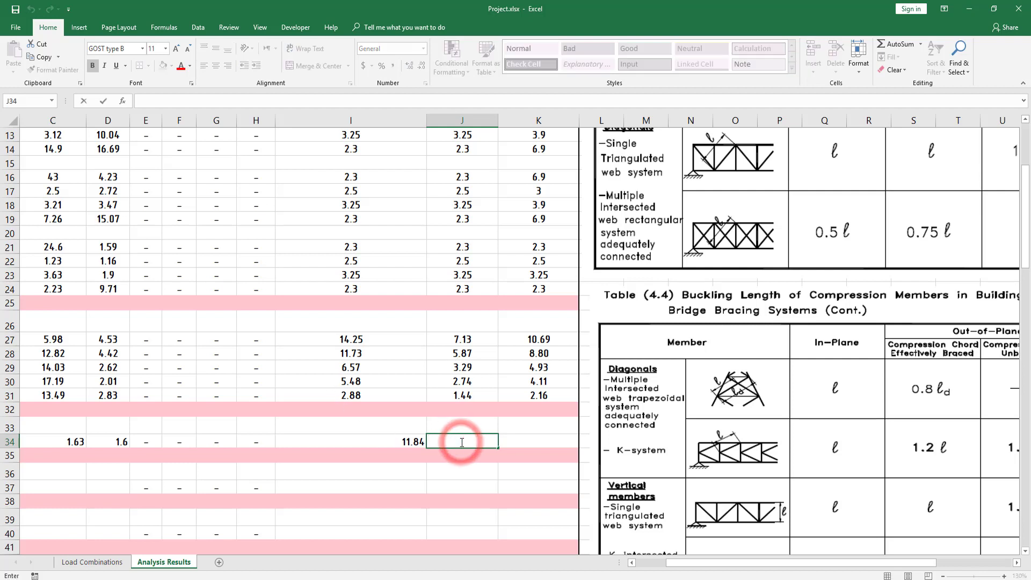
pyautogui.write('=')
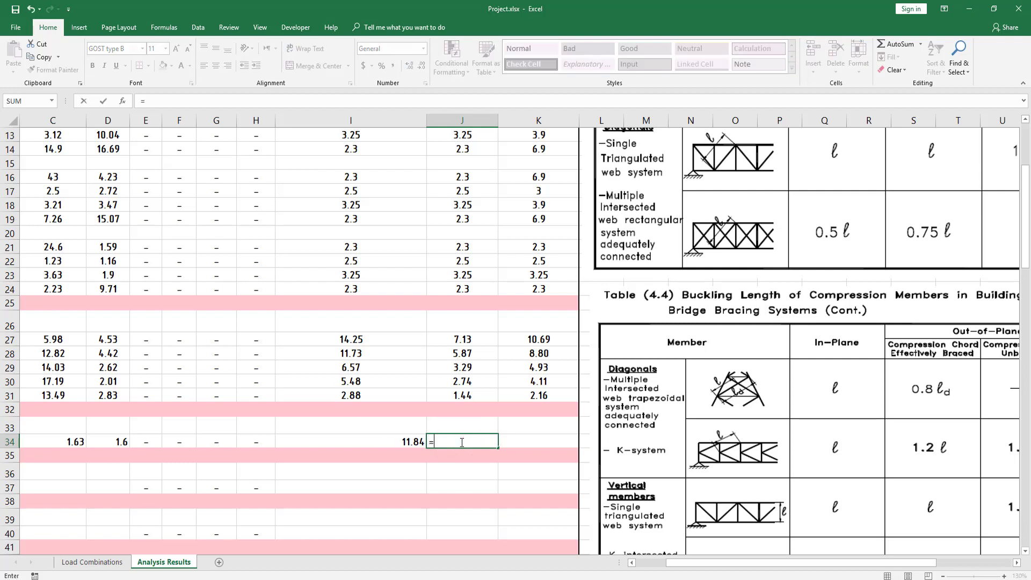
pyautogui.click(408, 439)
pyautogui.write('*')
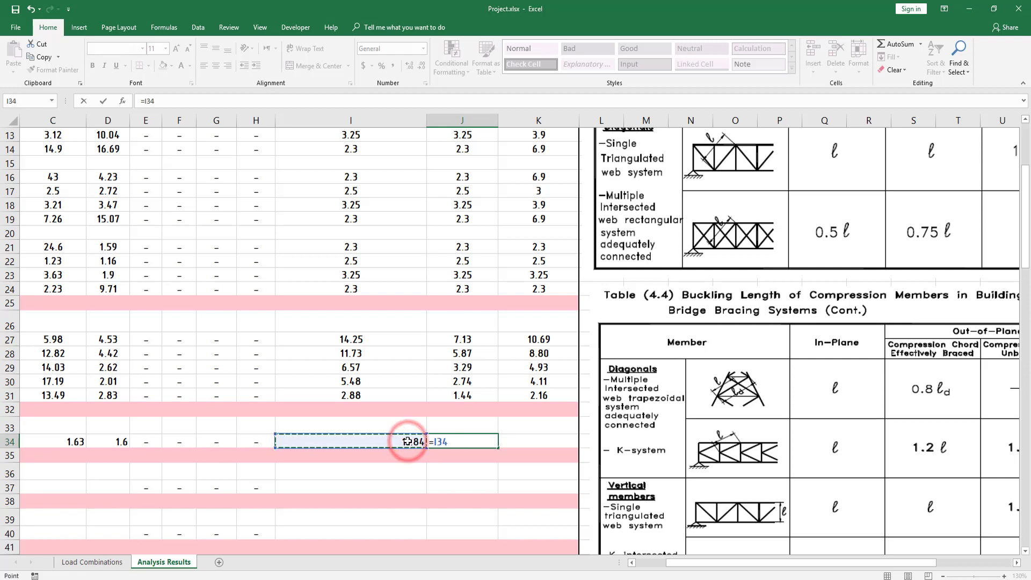
pyautogui.press('Return')
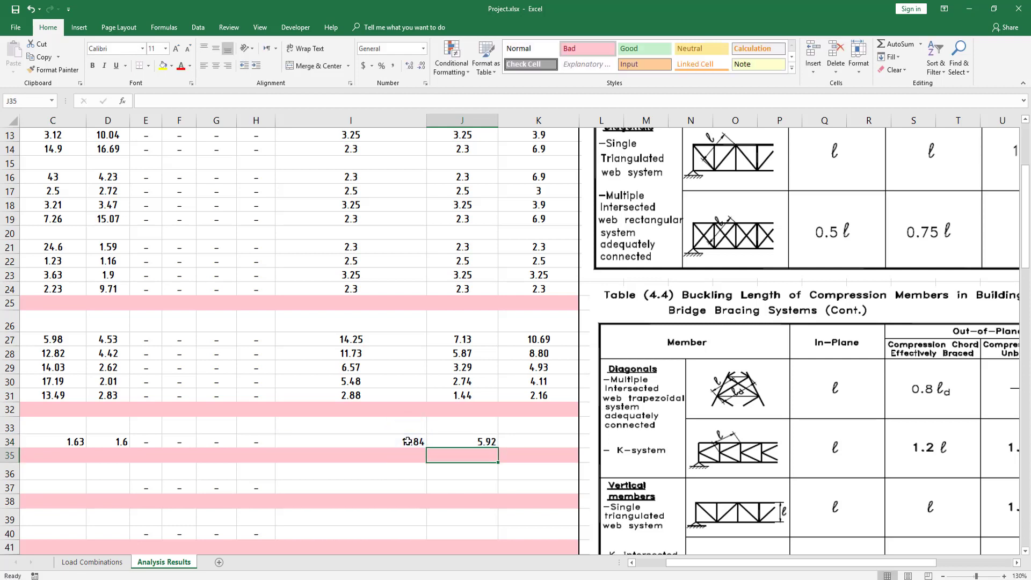
# Set K34 to =I34*0.75 (8.88) and centre the values in I34:K34
pyautogui.doubleClick(523, 439)
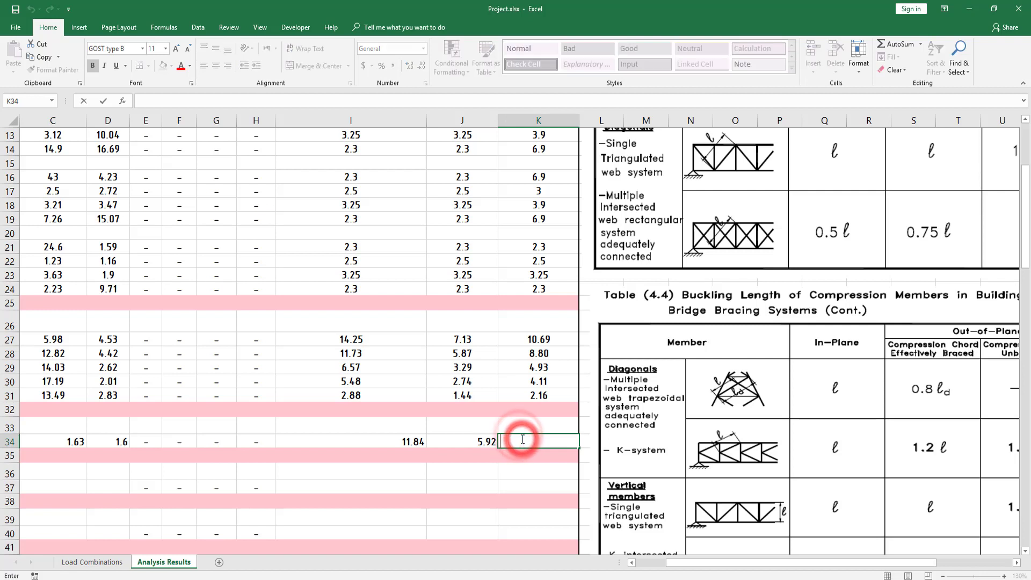
pyautogui.write('=')
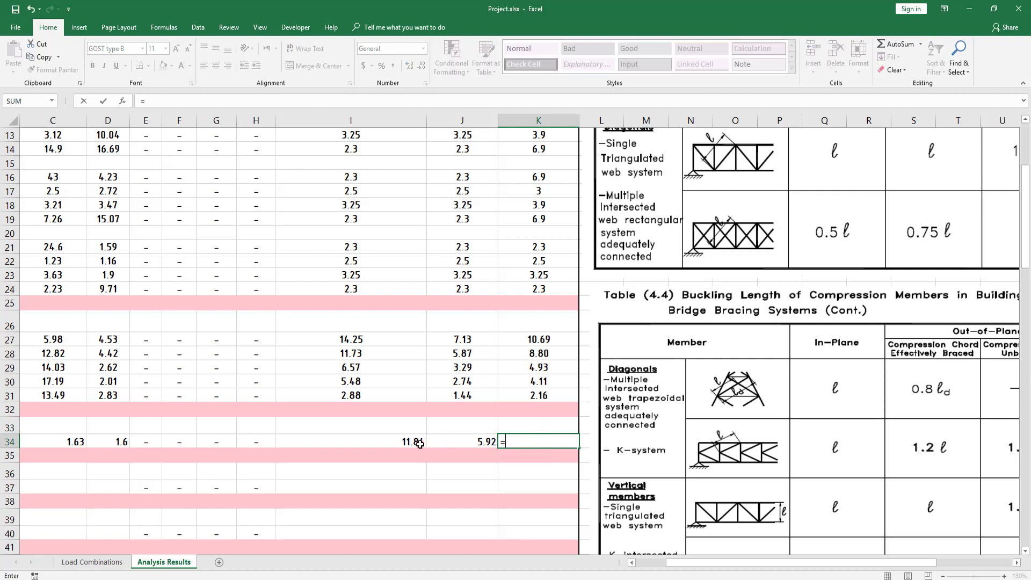
pyautogui.click(420, 443)
pyautogui.write('*')
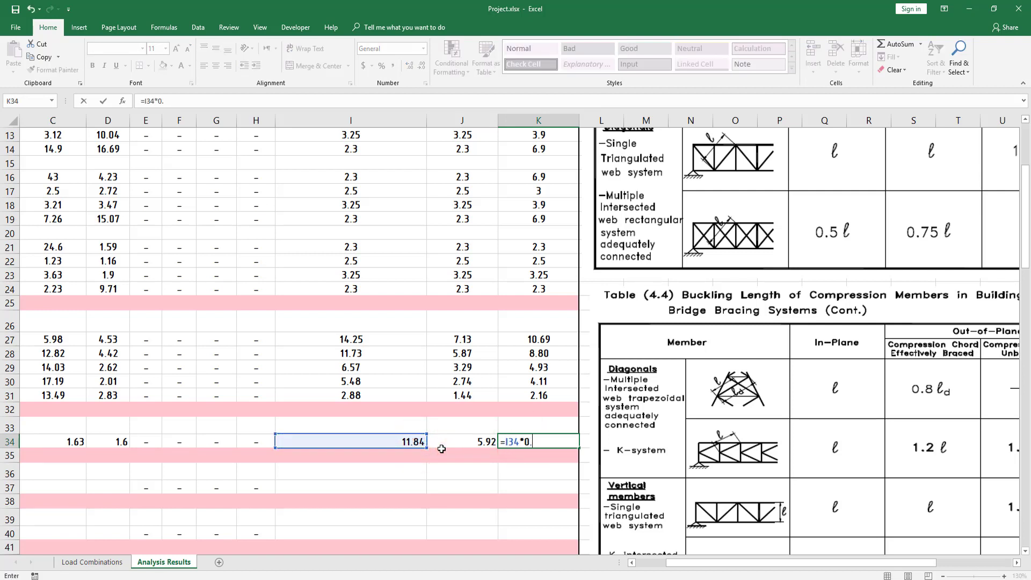
pyautogui.press('Return')
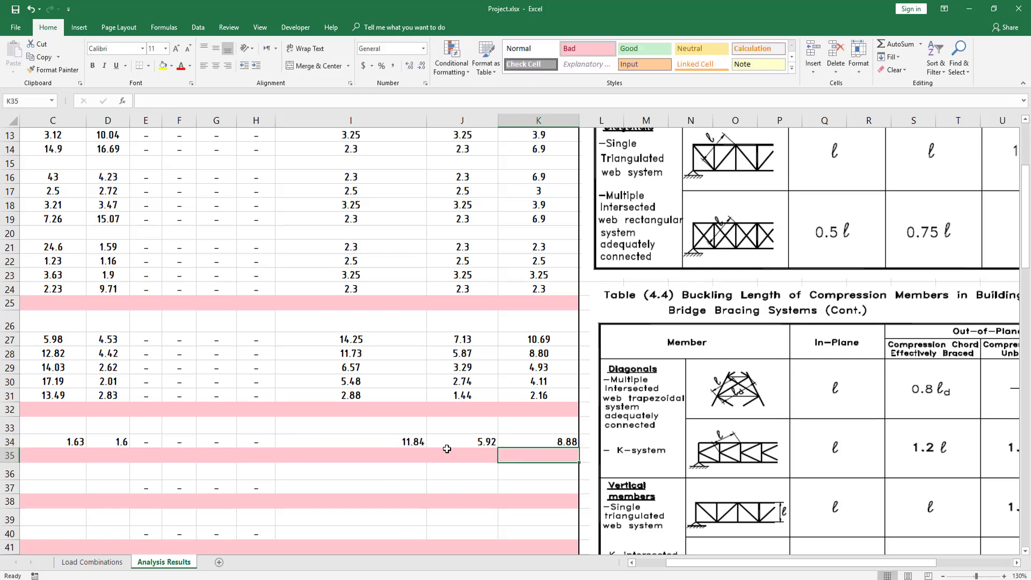
pyautogui.moveTo(552, 443); pyautogui.dragTo(408, 443)
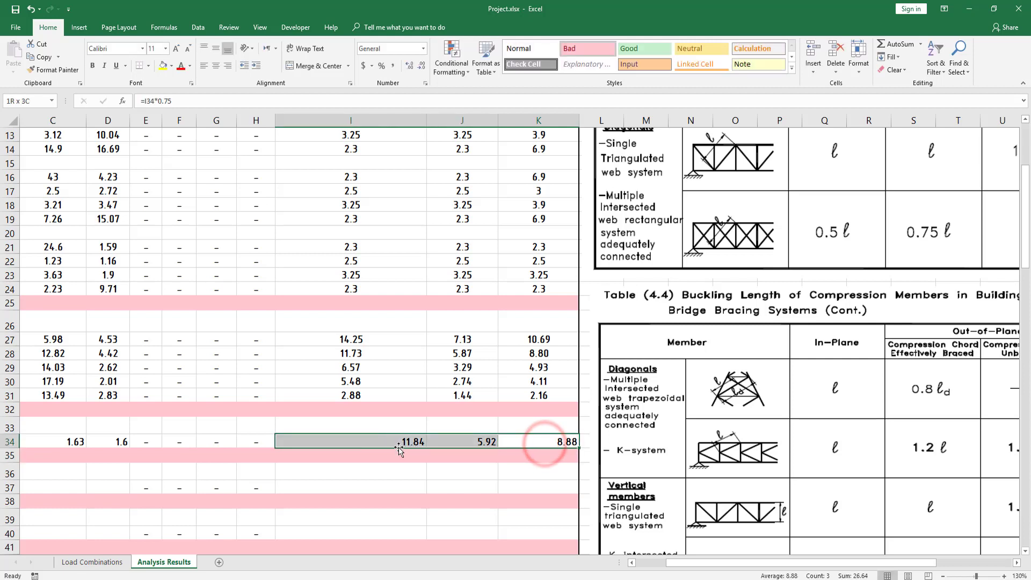
pyautogui.click(215, 66)
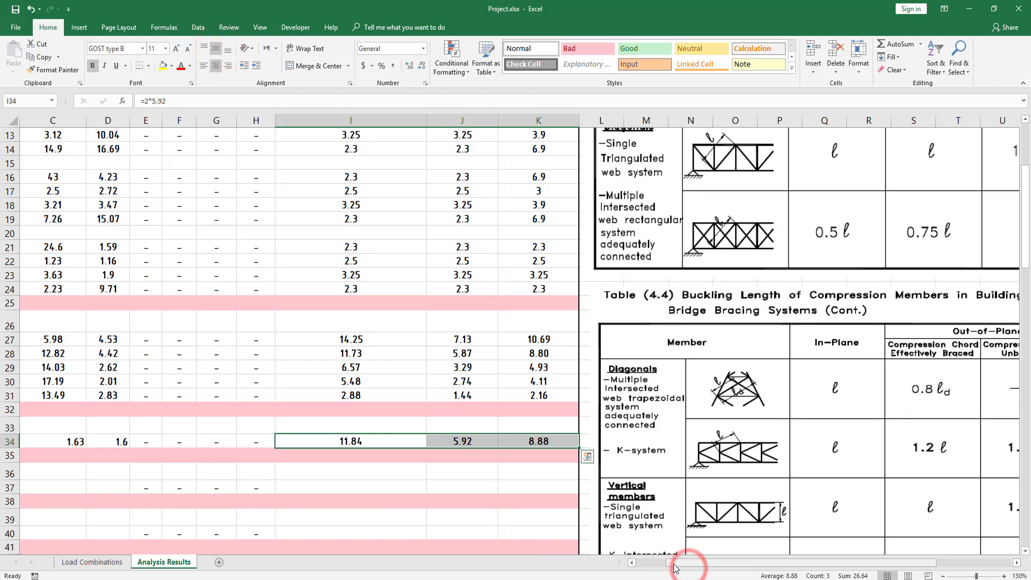
# Middle- and centre-align the Hz Bracing forces 1.63 and 1.6 in C34:D34
pyautogui.moveTo(688, 564); pyautogui.dragTo(659, 564)
pyautogui.click(292, 441)
pyautogui.moveTo(248, 442); pyautogui.dragTo(244, 442)
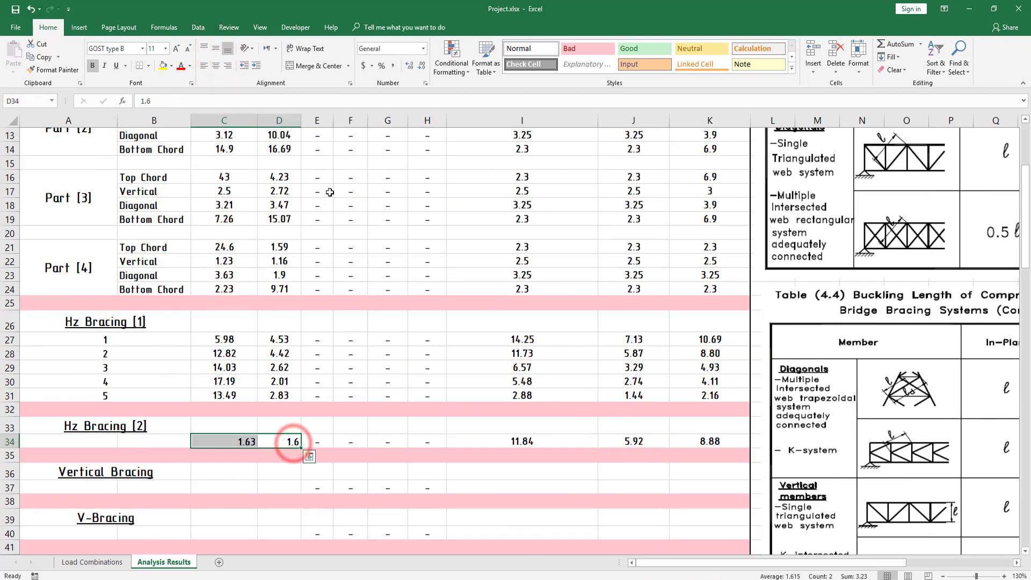
pyautogui.click(212, 66)
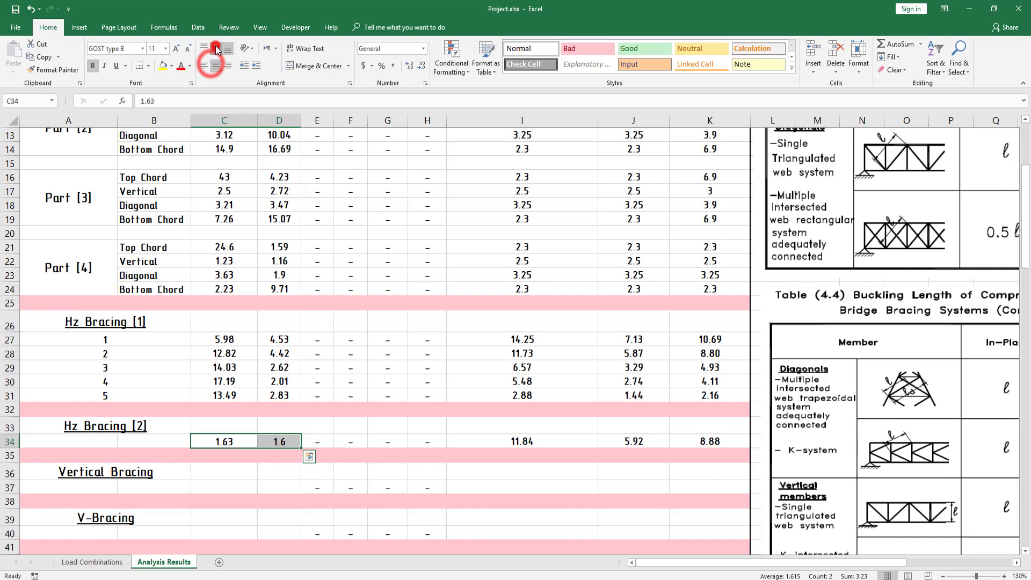
pyautogui.click(350, 368)
# Re-centre the placeholder dashes in columns E to H of the table
pyautogui.scroll(-4, 350, 368)
pyautogui.scroll(-1, 232, 396)
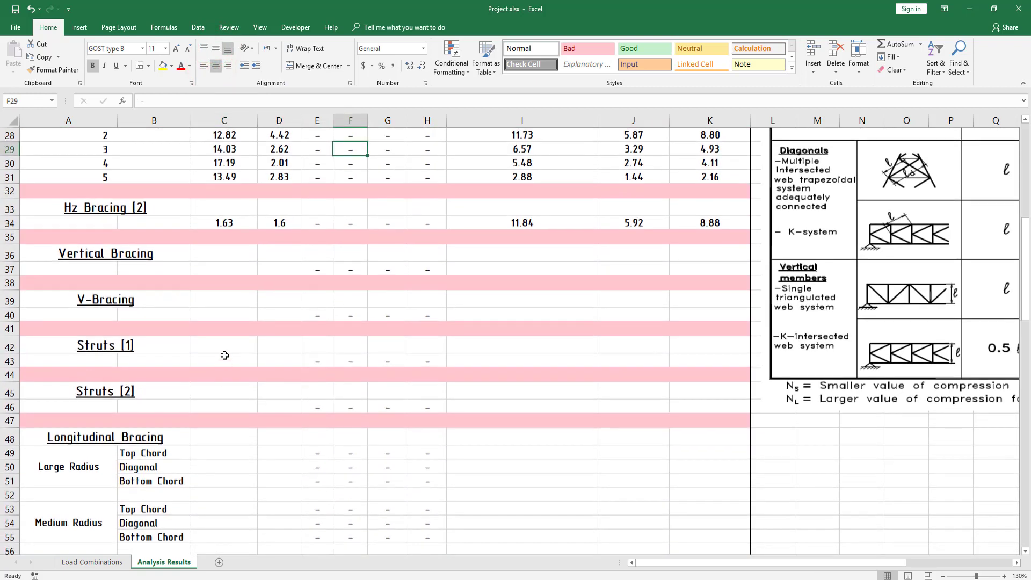
pyautogui.scroll(-1, 225, 350)
pyautogui.moveTo(208, 302)
pyautogui.mouseDown()
pyautogui.moveTo(506, 538)
pyautogui.moveTo(687, 562)
pyautogui.moveTo(689, 507)
pyautogui.mouseUp()
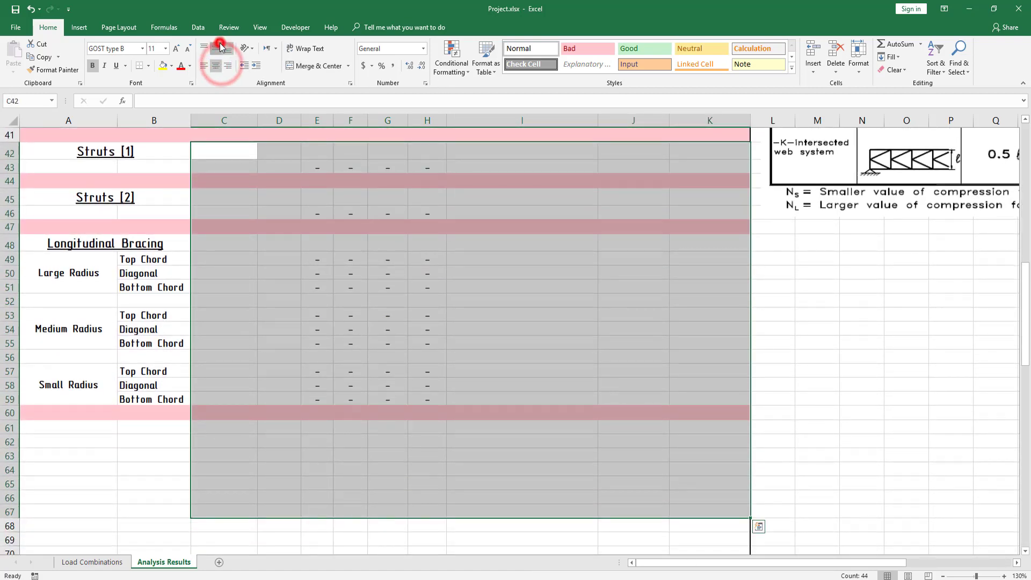
pyautogui.click(370, 299)
pyautogui.scroll(4, 397, 351)
pyautogui.scroll(2, 397, 350)
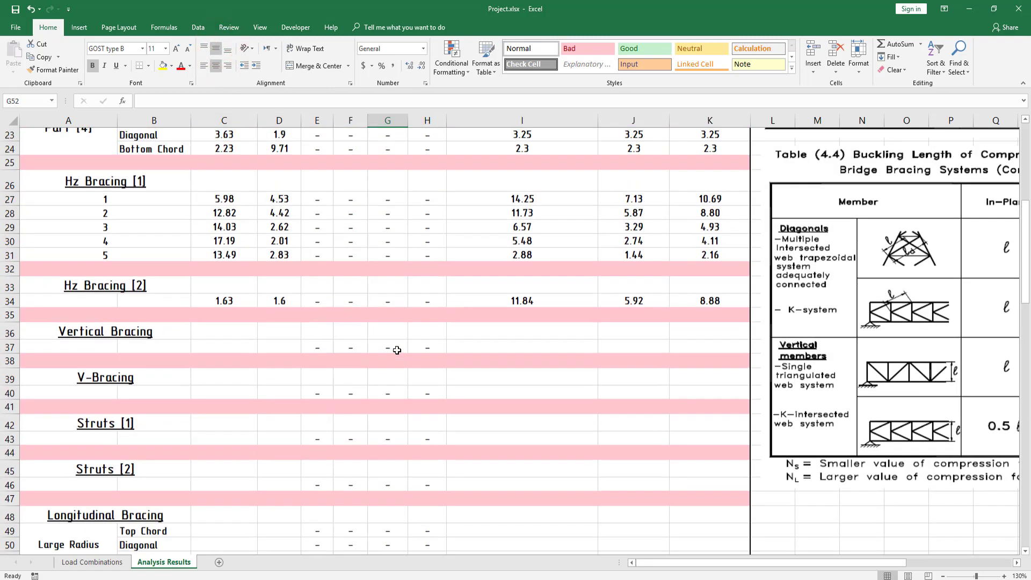
pyautogui.scroll(1, 375, 310)
pyautogui.scroll(4, 376, 311)
pyautogui.scroll(3, 375, 310)
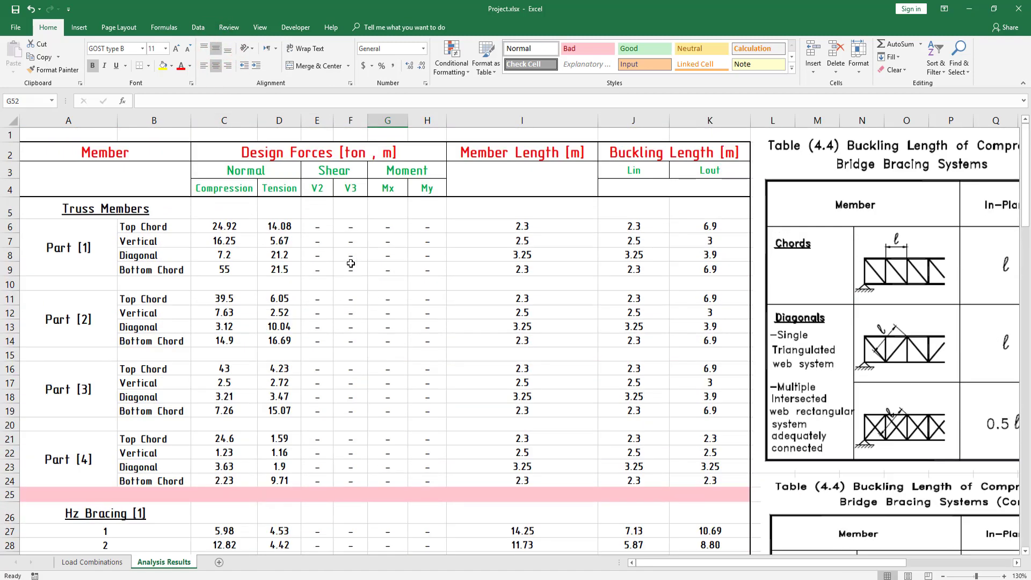
pyautogui.moveTo(318, 230)
pyautogui.mouseDown()
pyautogui.moveTo(423, 346)
pyautogui.moveTo(424, 331)
pyautogui.mouseUp()
pyautogui.scroll(6, 424, 332)
pyautogui.scroll(4, 385, 237)
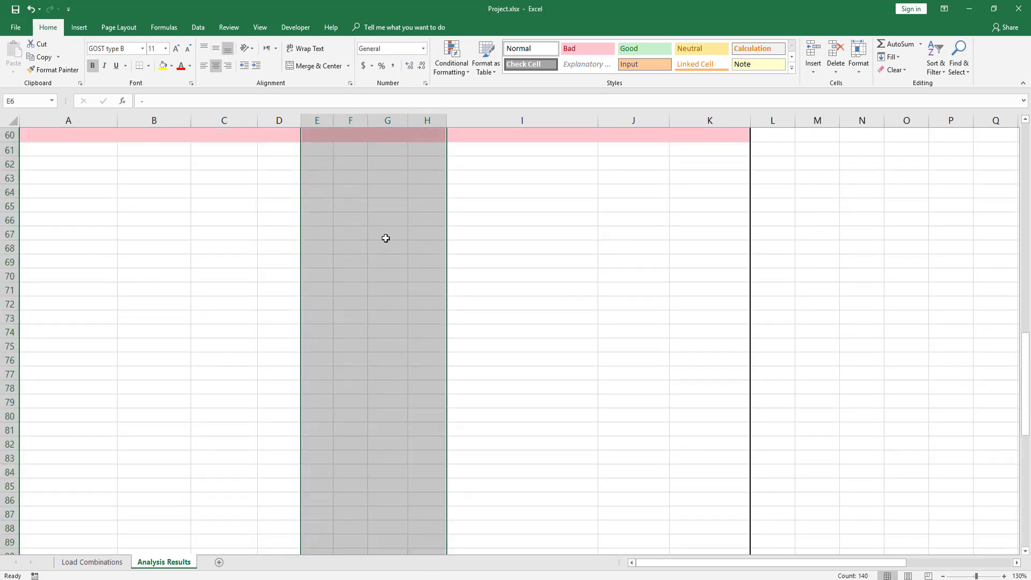
pyautogui.scroll(5, 385, 237)
pyautogui.click(218, 49)
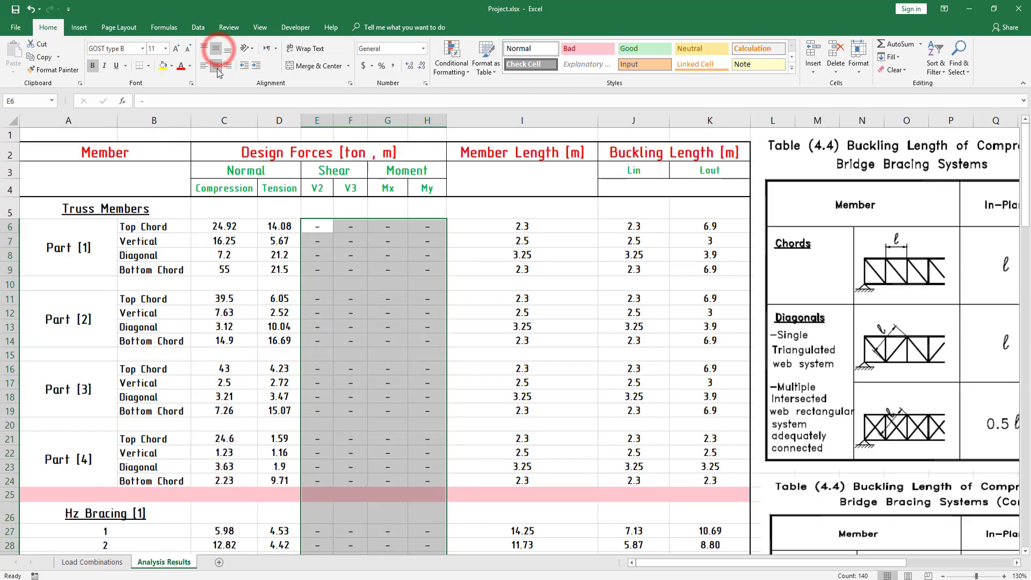
pyautogui.click(217, 67)
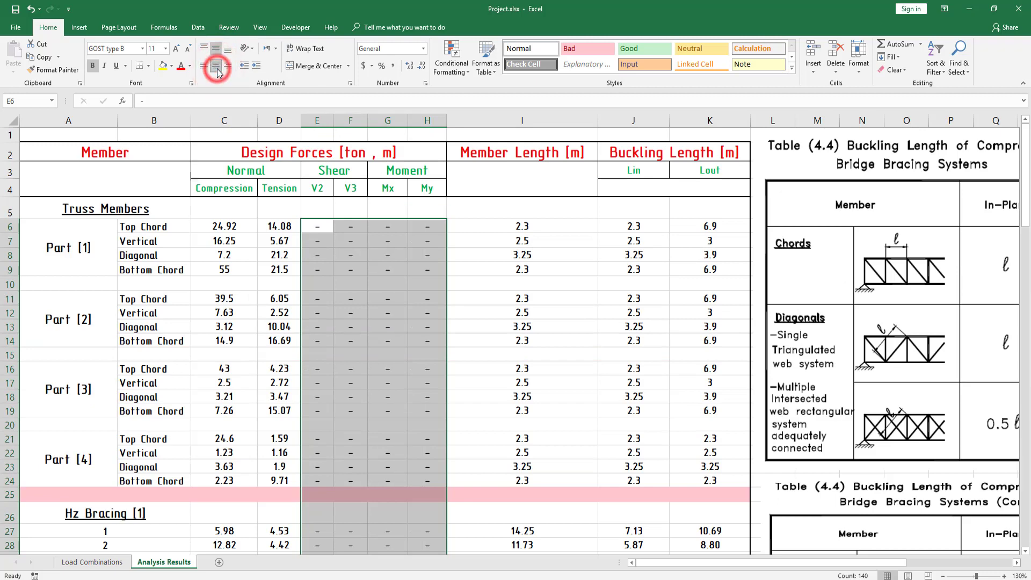
pyautogui.click(491, 309)
# Select the Vertical Bracing compression cell C37
pyautogui.scroll(-2, 477, 351)
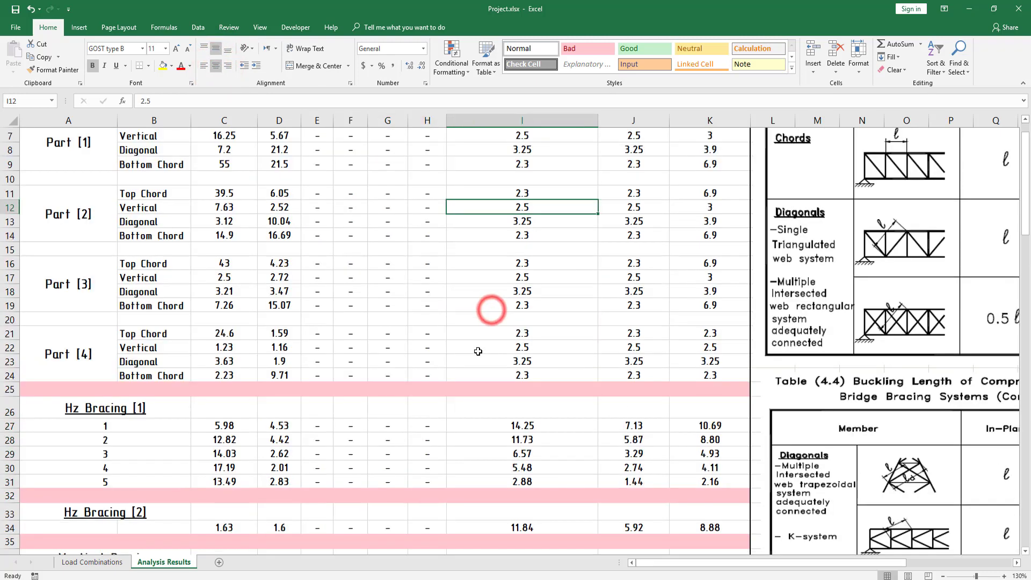
pyautogui.scroll(-7, 477, 350)
pyautogui.click(462, 290)
pyautogui.scroll(2, 263, 267)
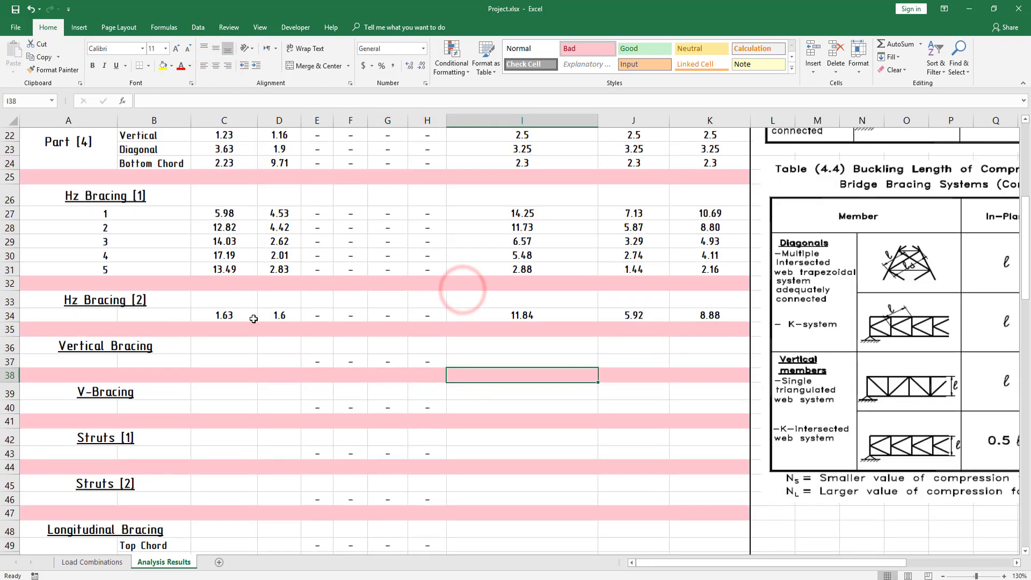
pyautogui.click(205, 356)
# In SAP2000, redisplay the whole model, then isolate the 40 Vr. Bracing frames
pyautogui.hotkey('alt', 'Tab')
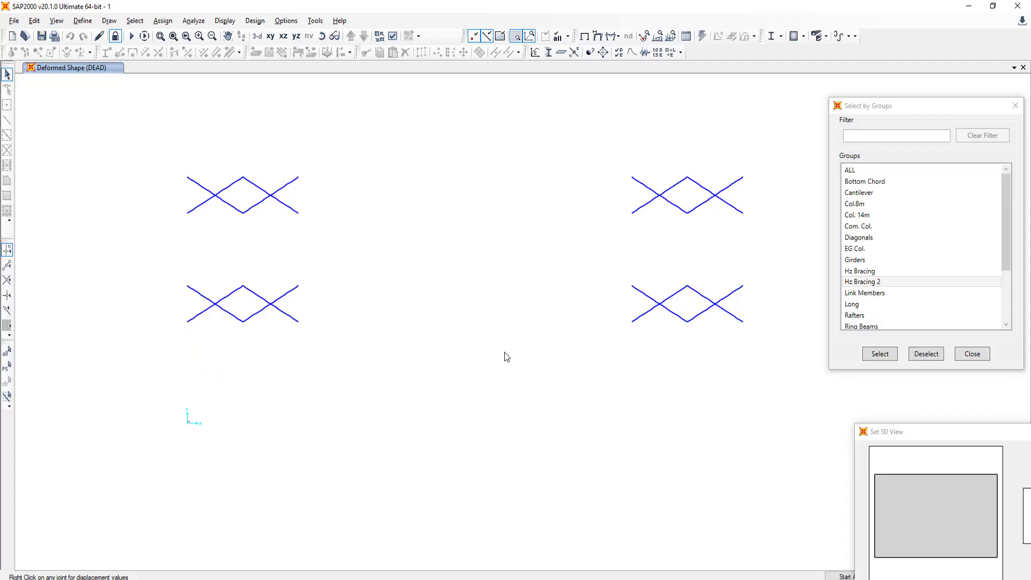
pyautogui.rightClick(494, 137)
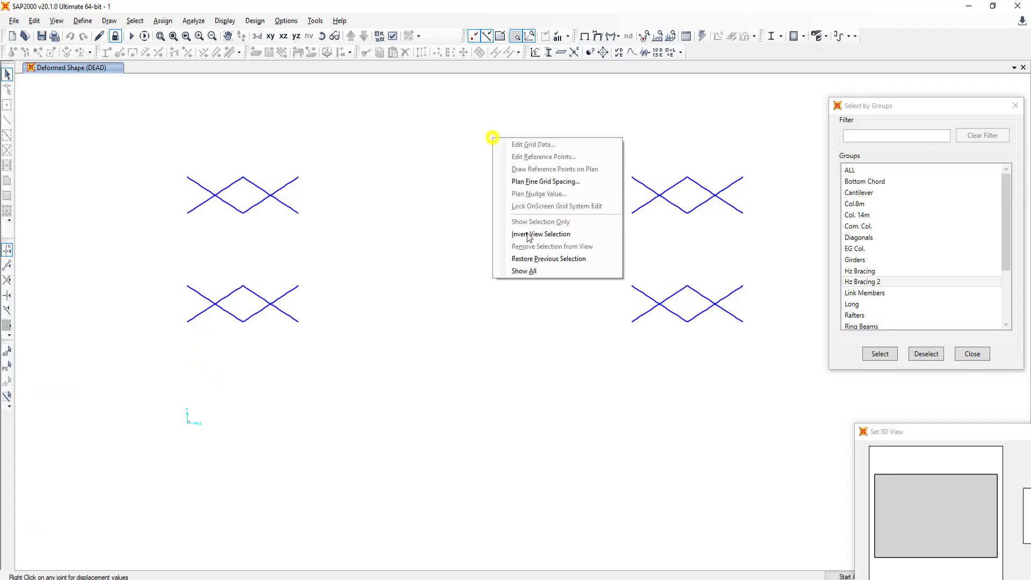
pyautogui.click(541, 267)
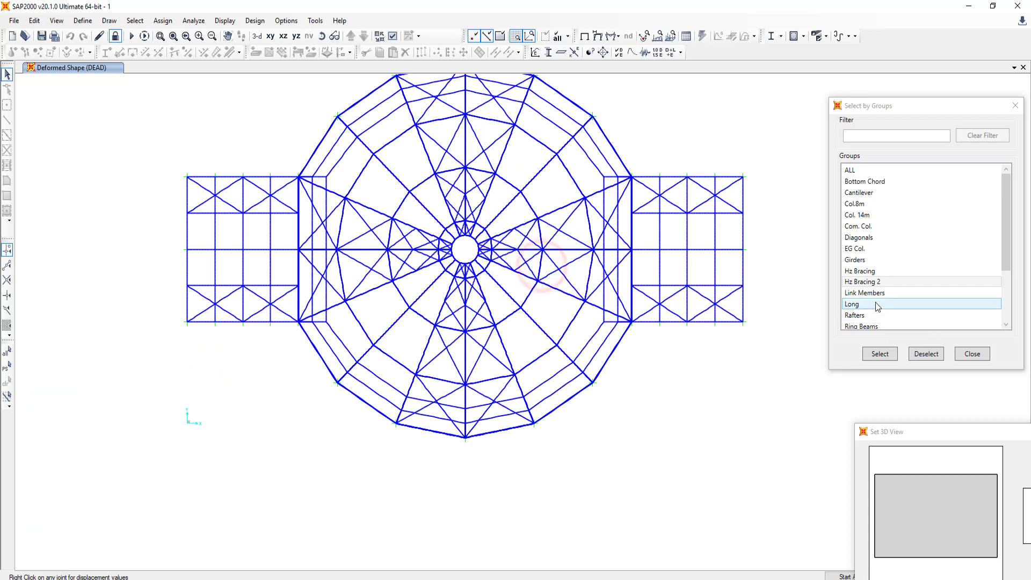
pyautogui.click(872, 251)
pyautogui.scroll(-2, 872, 254)
pyautogui.click(891, 316)
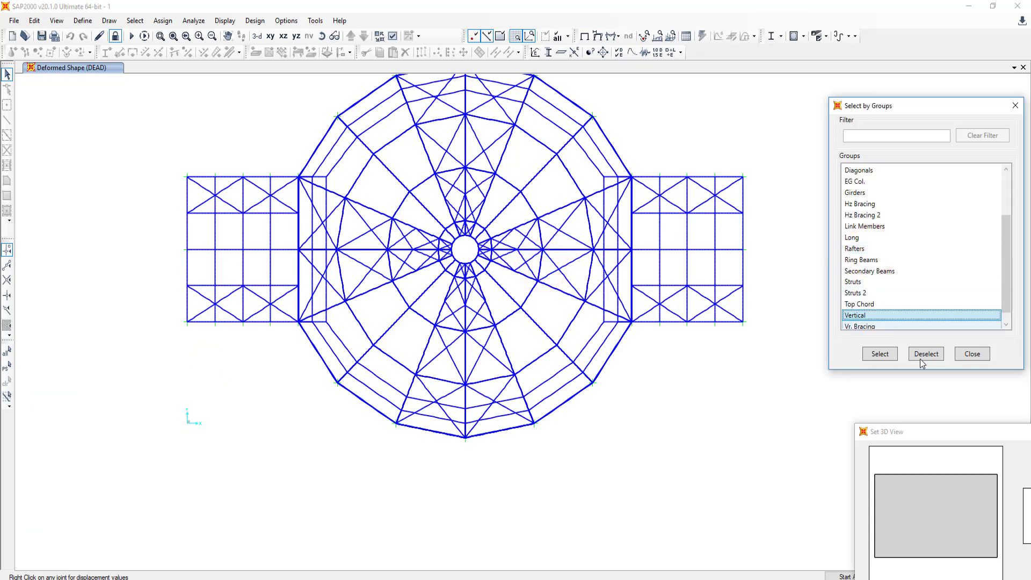
pyautogui.click(872, 326)
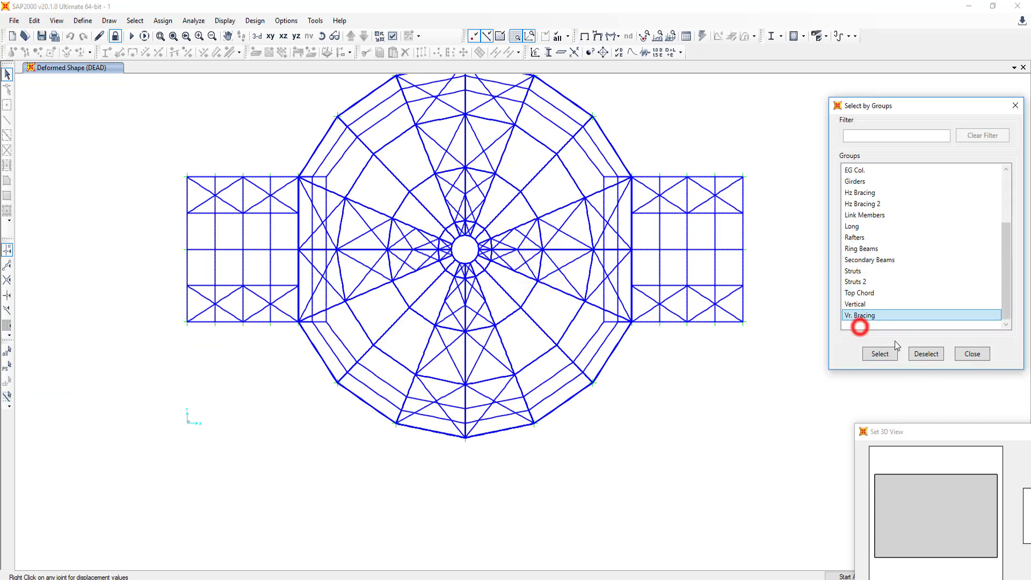
pyautogui.click(881, 354)
pyautogui.rightClick(725, 102)
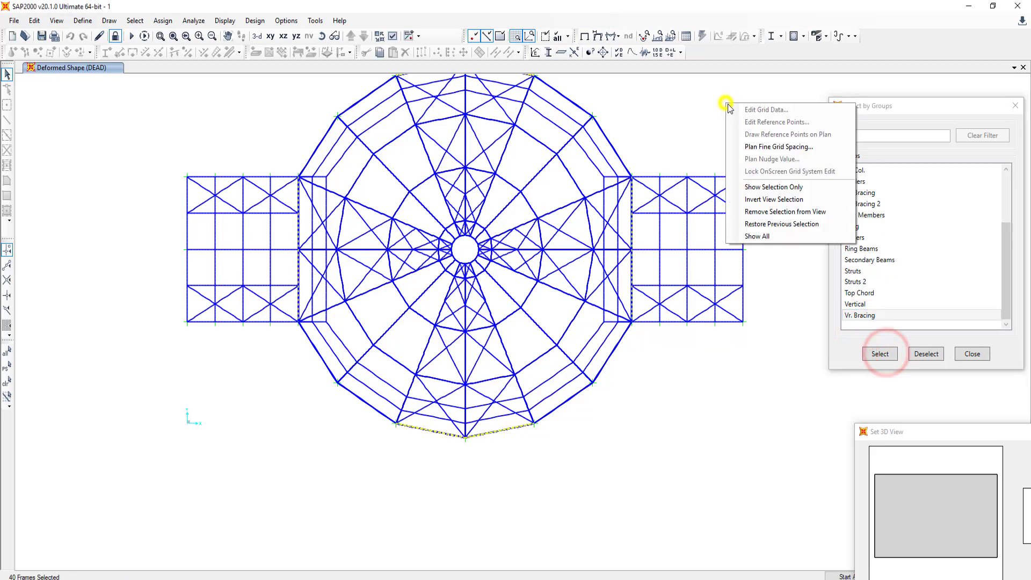
pyautogui.click(782, 188)
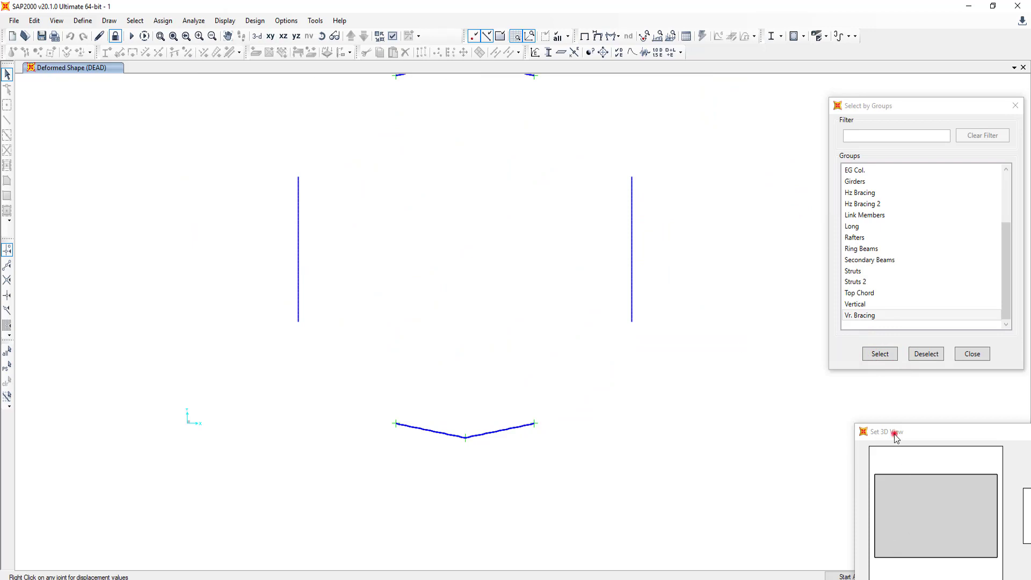
pyautogui.moveTo(896, 438); pyautogui.dragTo(824, 125)
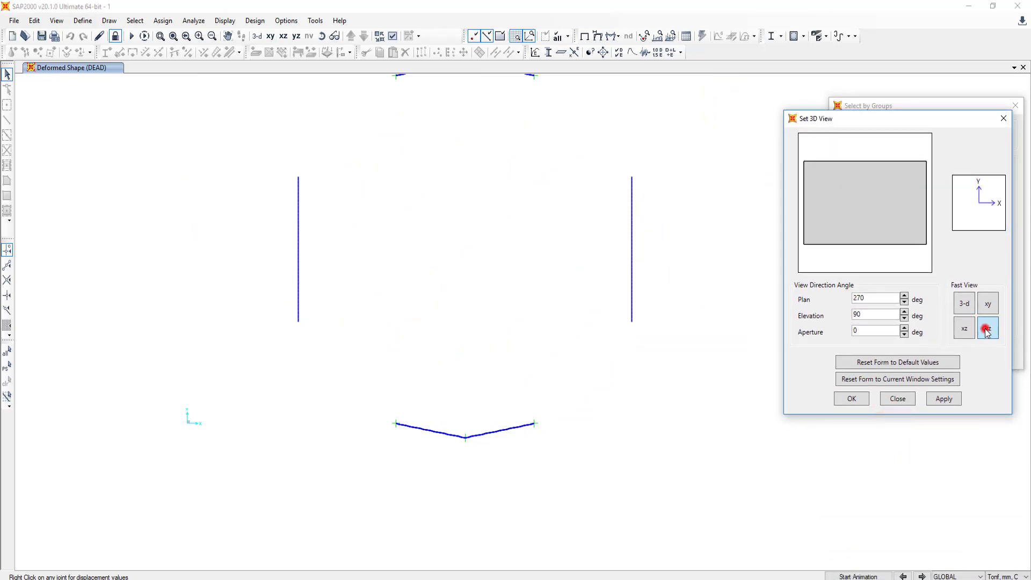
# Box-select the bracing in the YZ elevation, then switch to a zoomed-in 3-D view
pyautogui.click(940, 399)
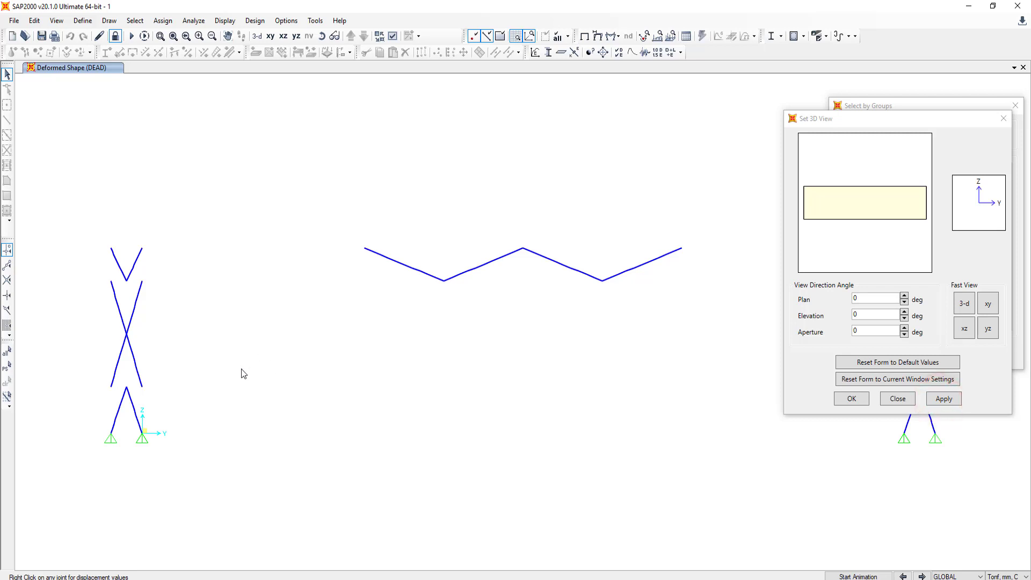
pyautogui.scroll(-3, 241, 373)
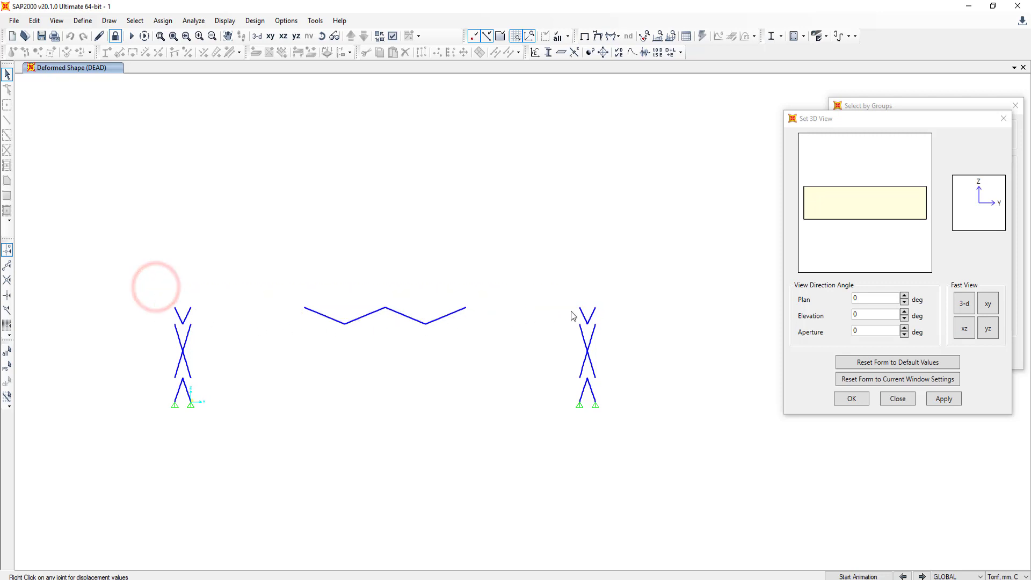
pyautogui.moveTo(164, 299); pyautogui.dragTo(624, 330)
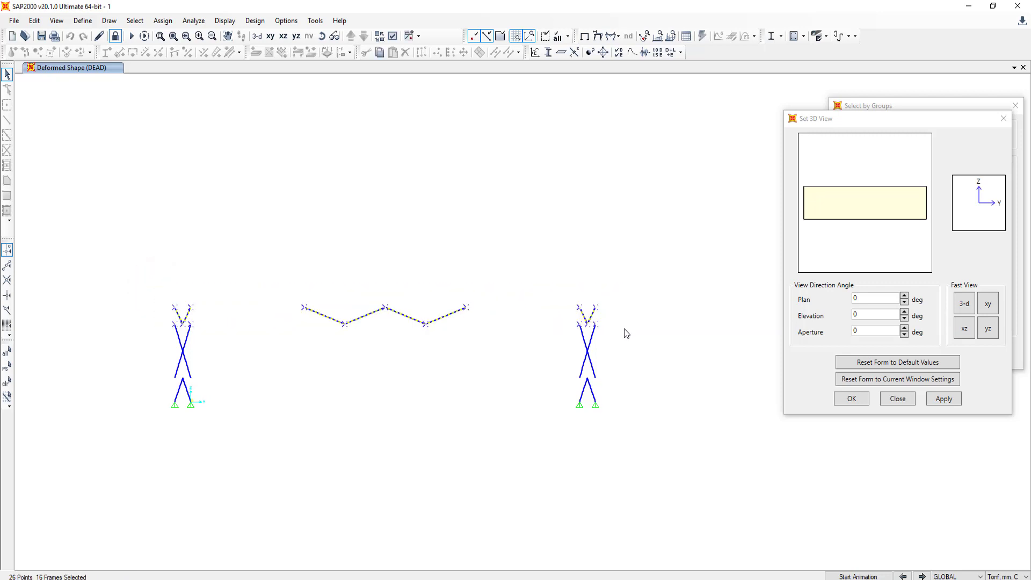
pyautogui.moveTo(921, 114); pyautogui.dragTo(937, 394)
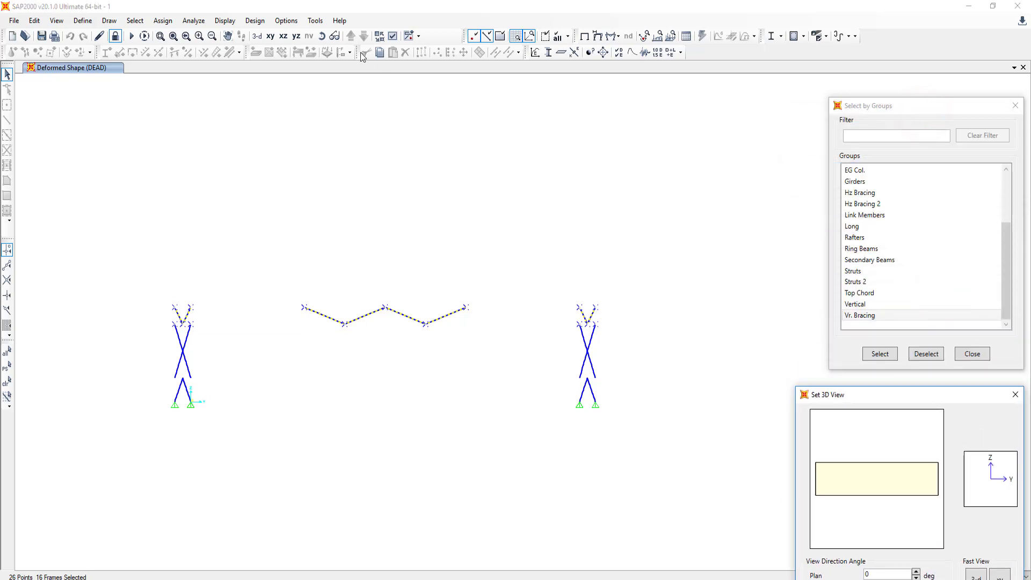
pyautogui.click(260, 39)
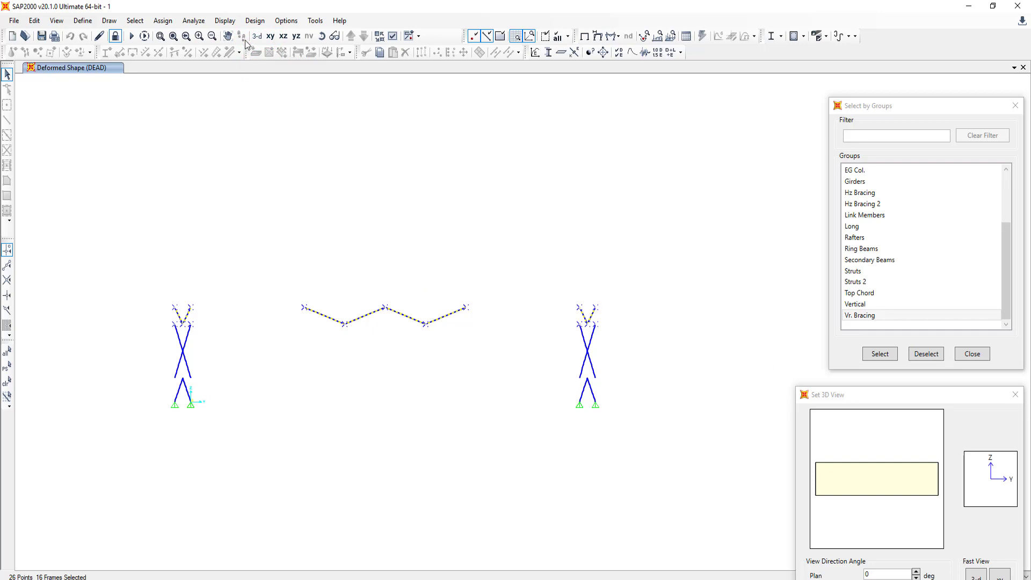
pyautogui.click(256, 37)
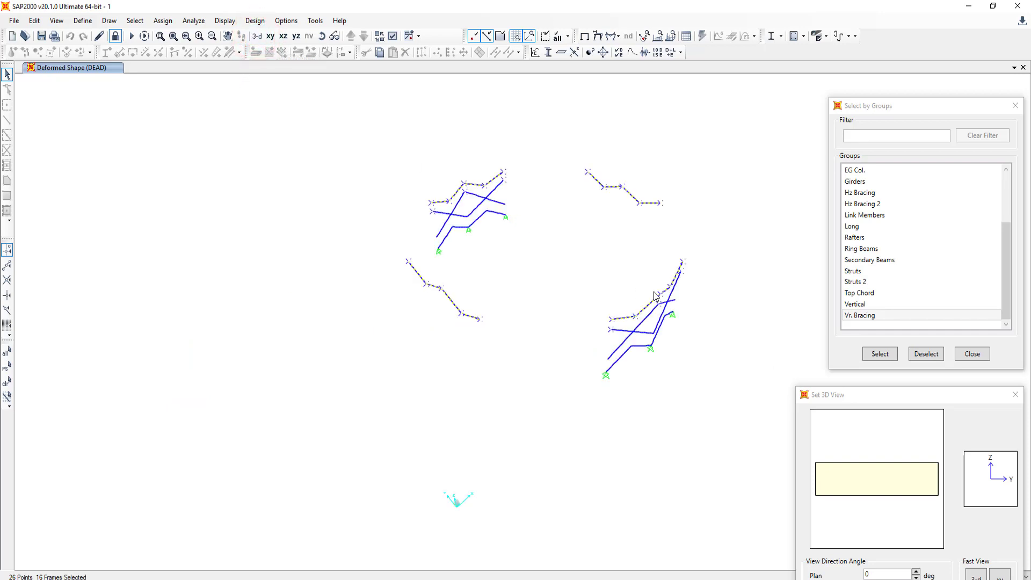
pyautogui.scroll(3, 661, 283)
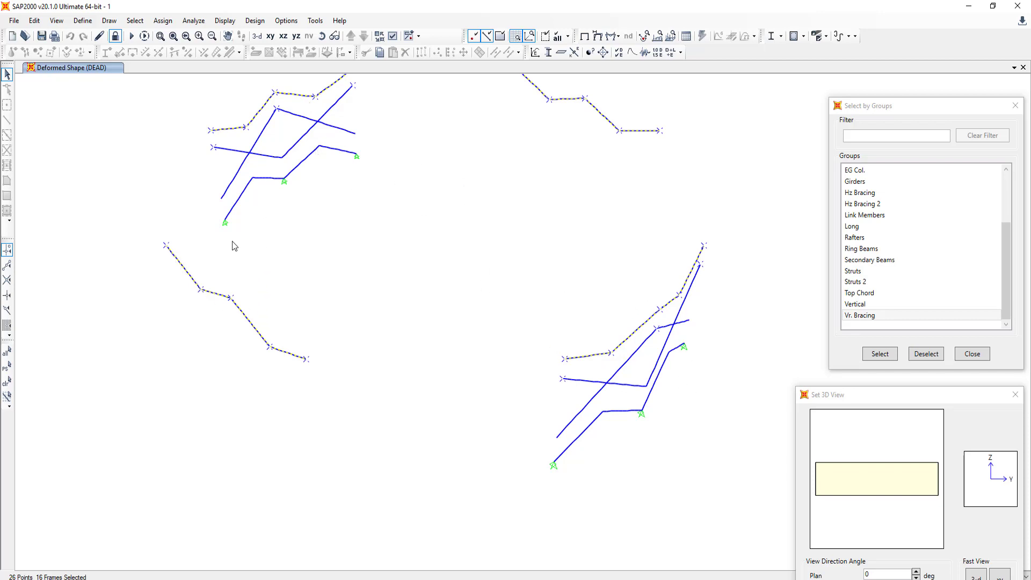
# Deselect the stray joints and add the remaining lower bracing frames to the selection
pyautogui.click(214, 148)
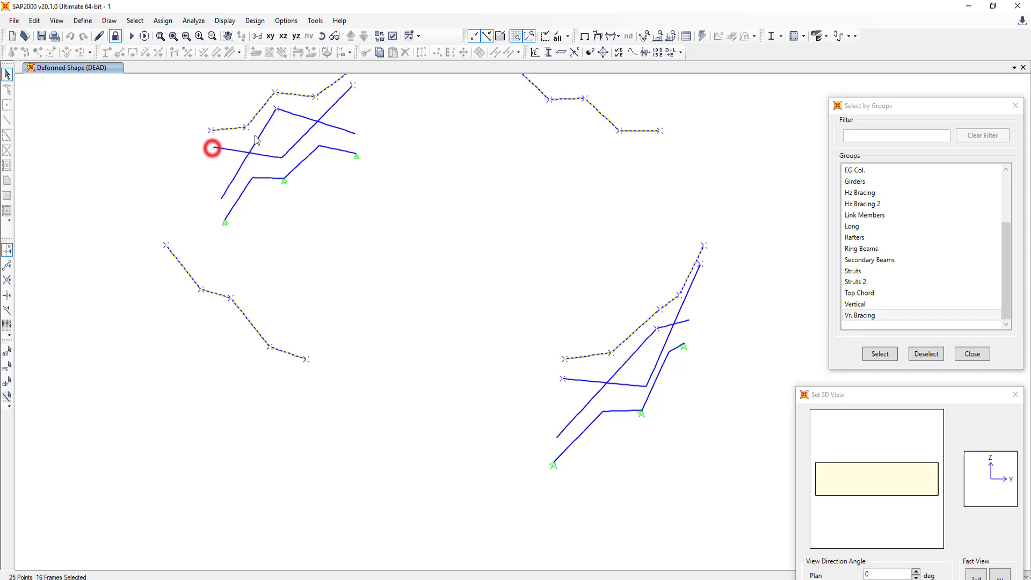
pyautogui.click(276, 108)
pyautogui.click(352, 85)
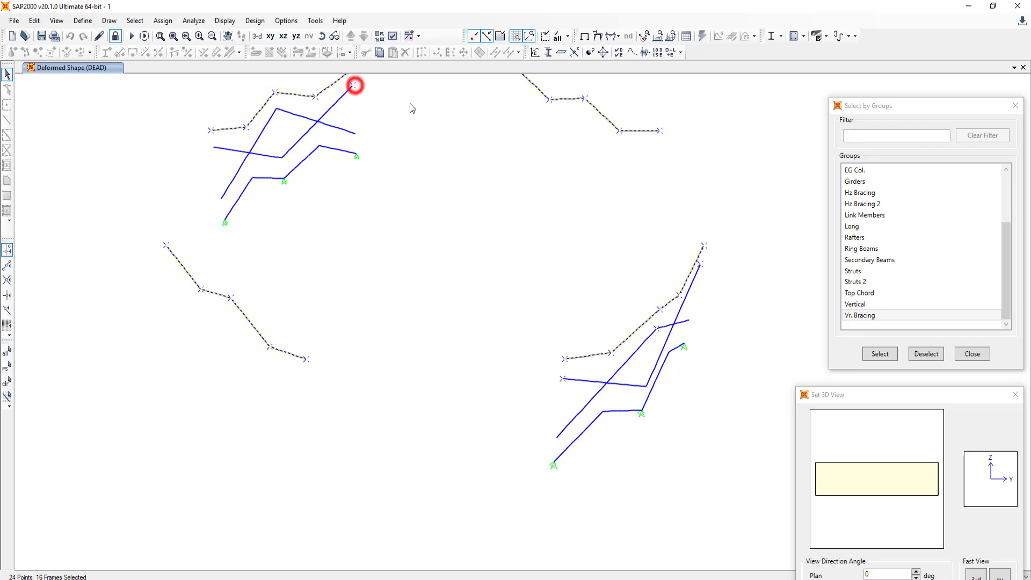
pyautogui.click(352, 85)
pyautogui.click(329, 144)
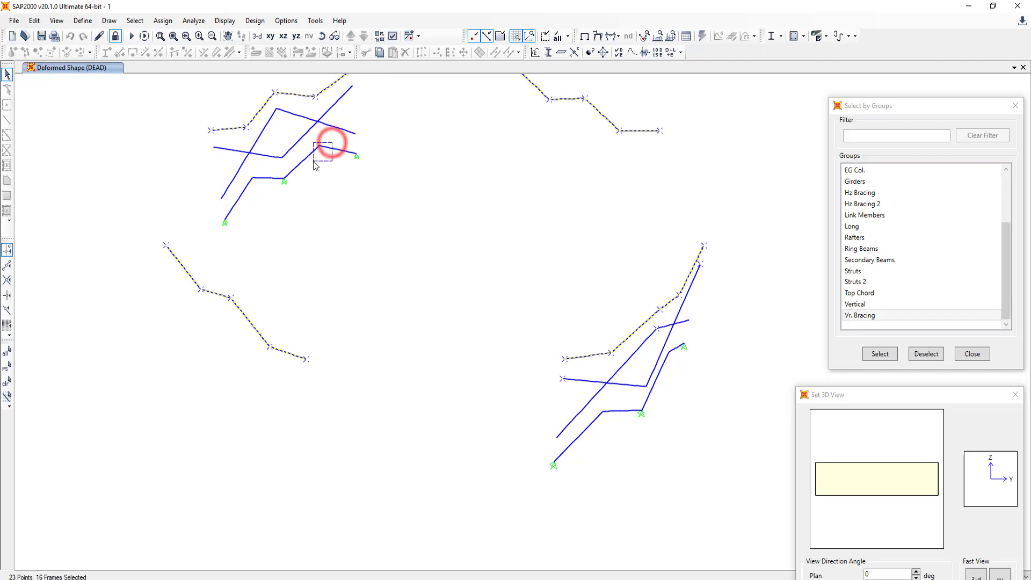
pyautogui.click(264, 172)
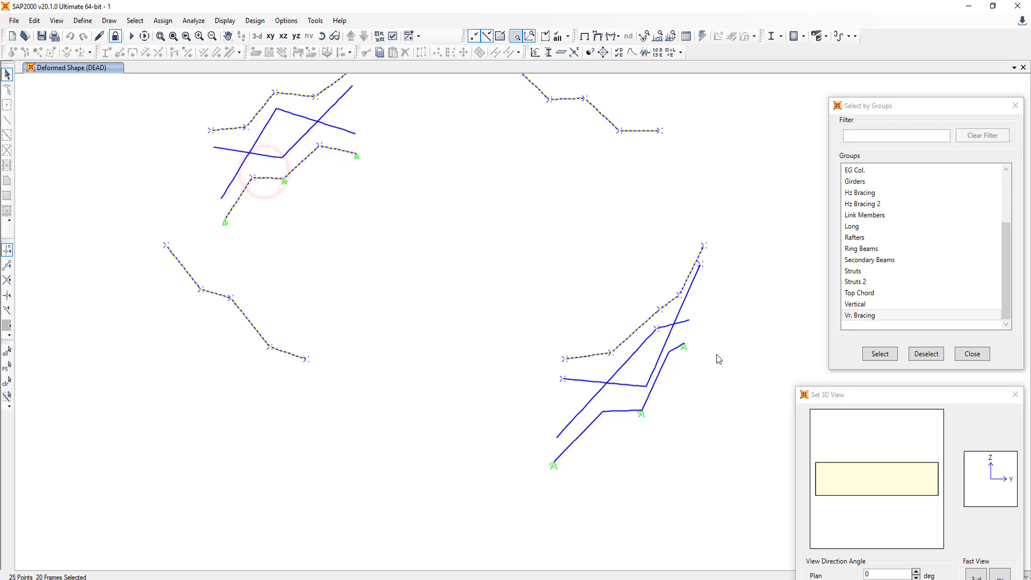
pyautogui.click(678, 345)
pyautogui.click(668, 364)
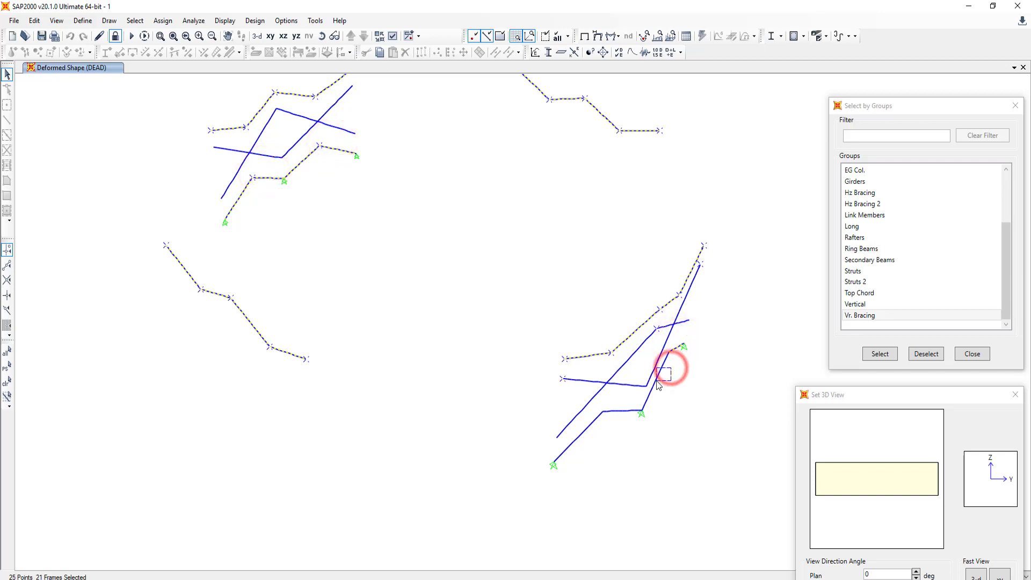
pyautogui.click(615, 412)
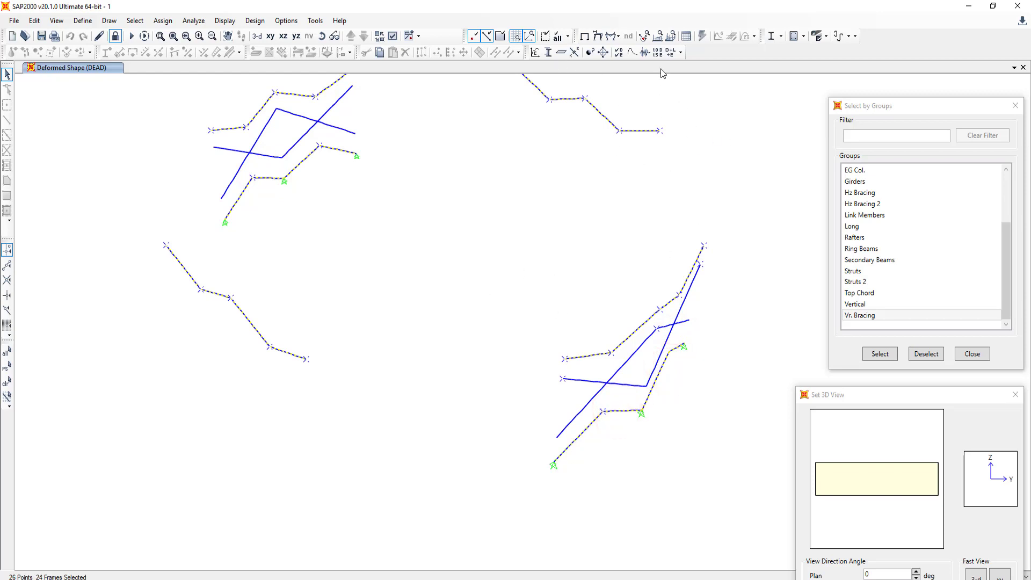
# Show the Element Forces – Frames table sorted by axial force P, peaking at -16.15
pyautogui.click(686, 36)
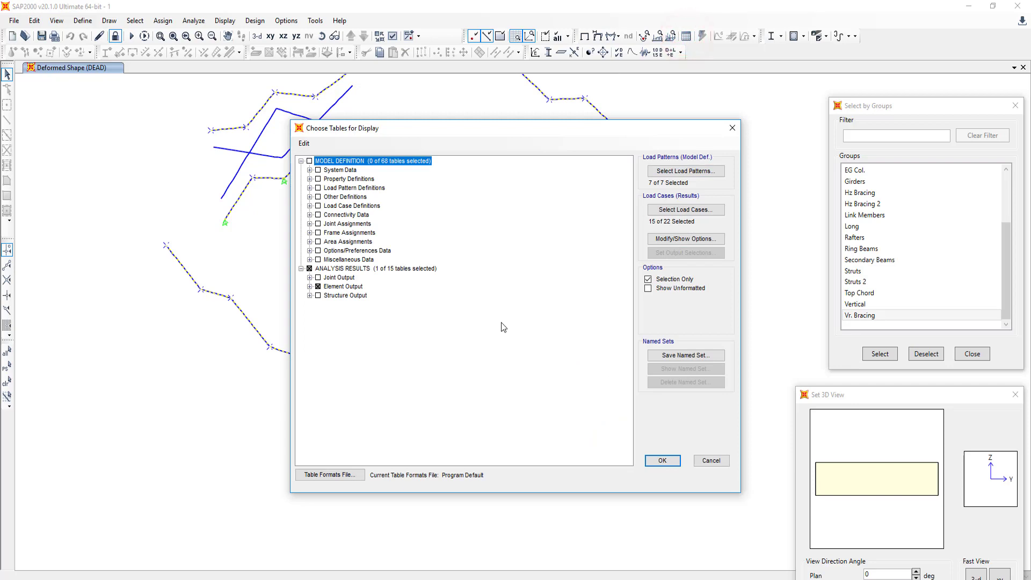
pyautogui.moveTo(593, 128); pyautogui.dragTo(594, 44)
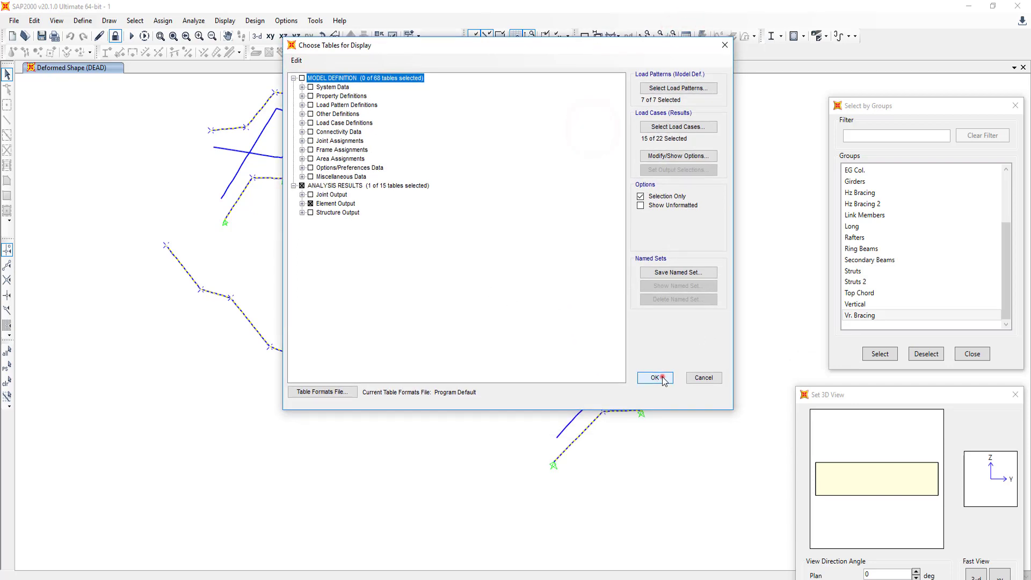
pyautogui.click(662, 377)
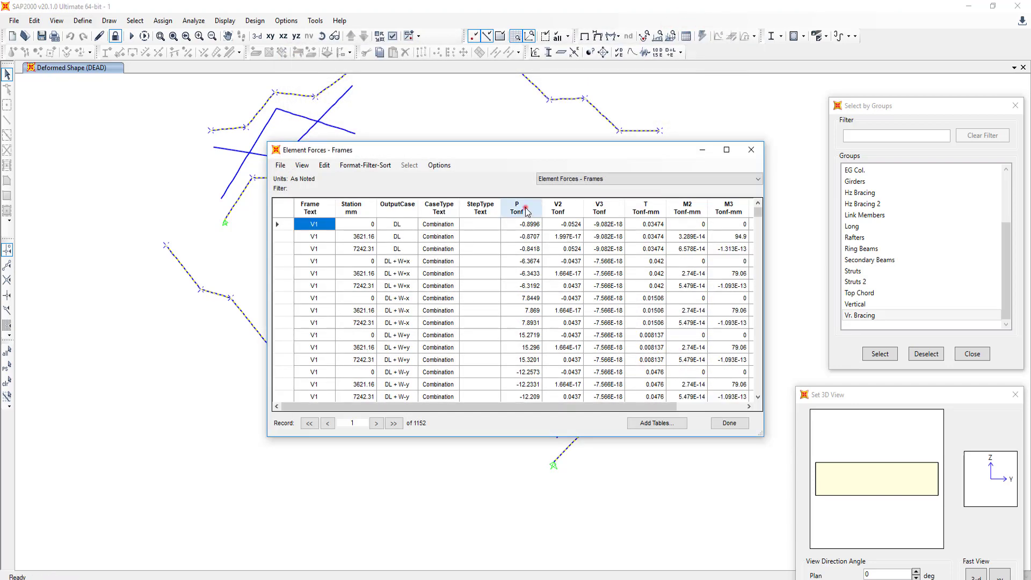
pyautogui.click(526, 206)
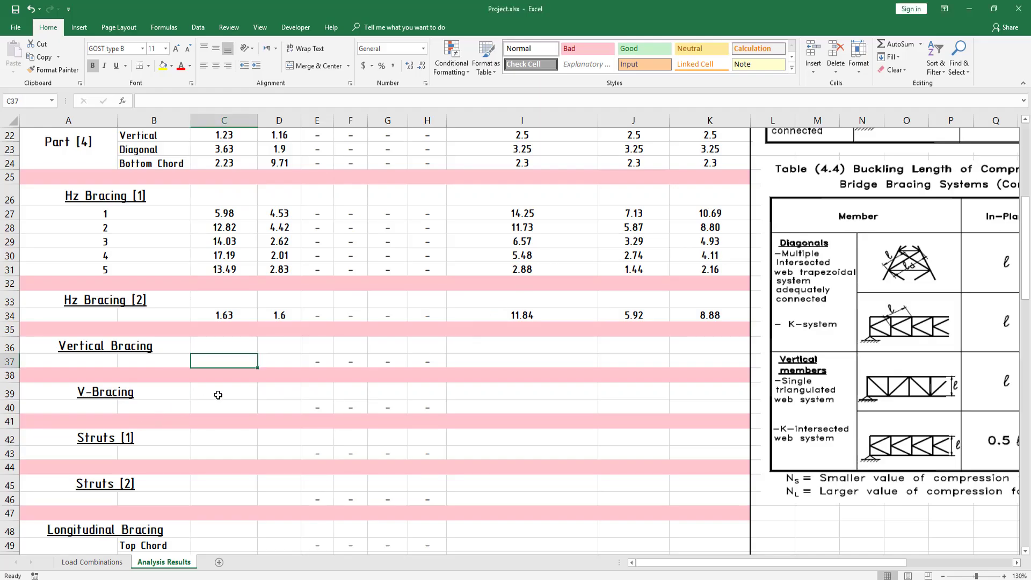
# Enter the V-Bracing compression force 16.15 in C40
pyautogui.click(239, 406)
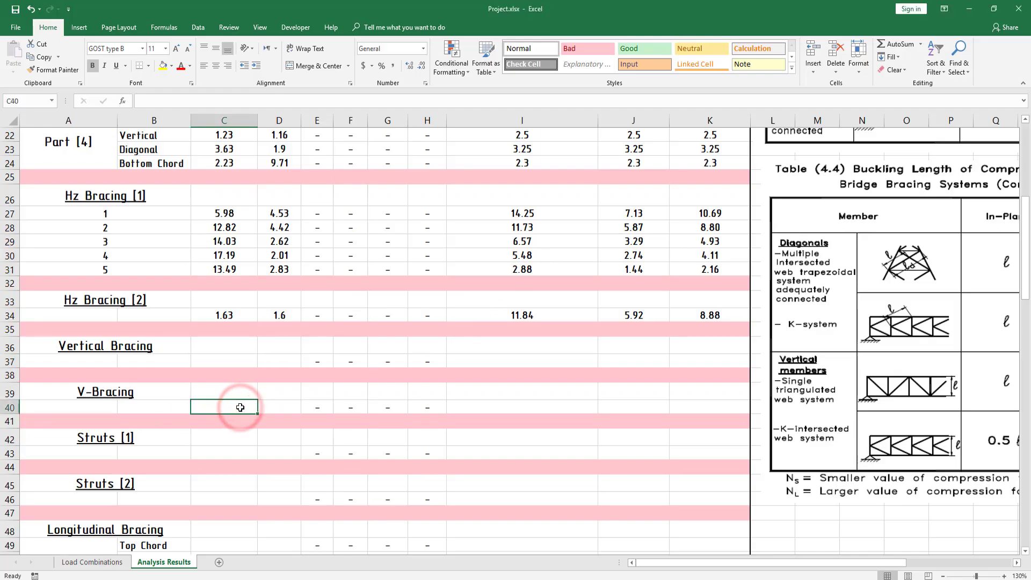
pyautogui.write('16.15')
pyautogui.press('Return')
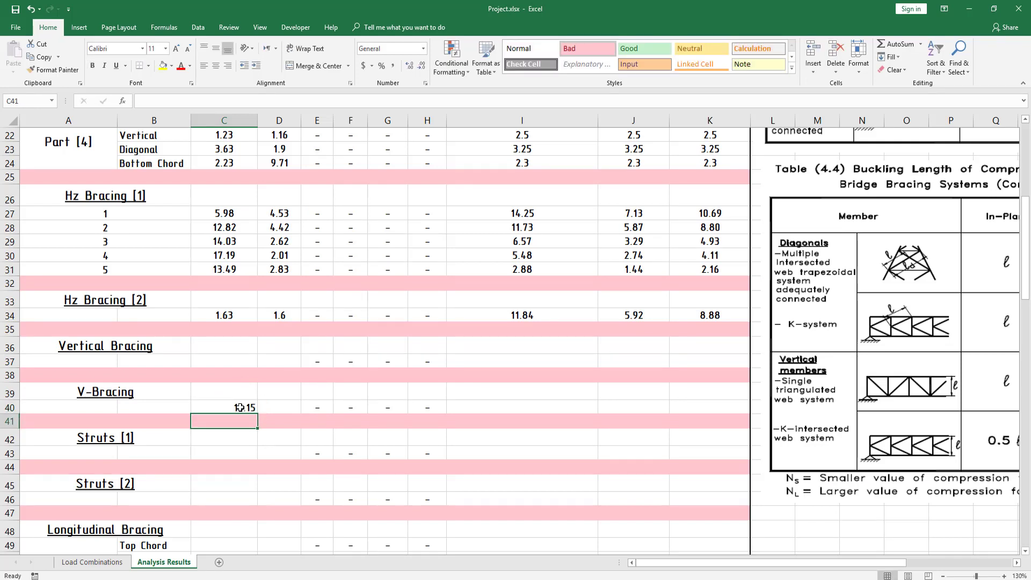
pyautogui.click(277, 408)
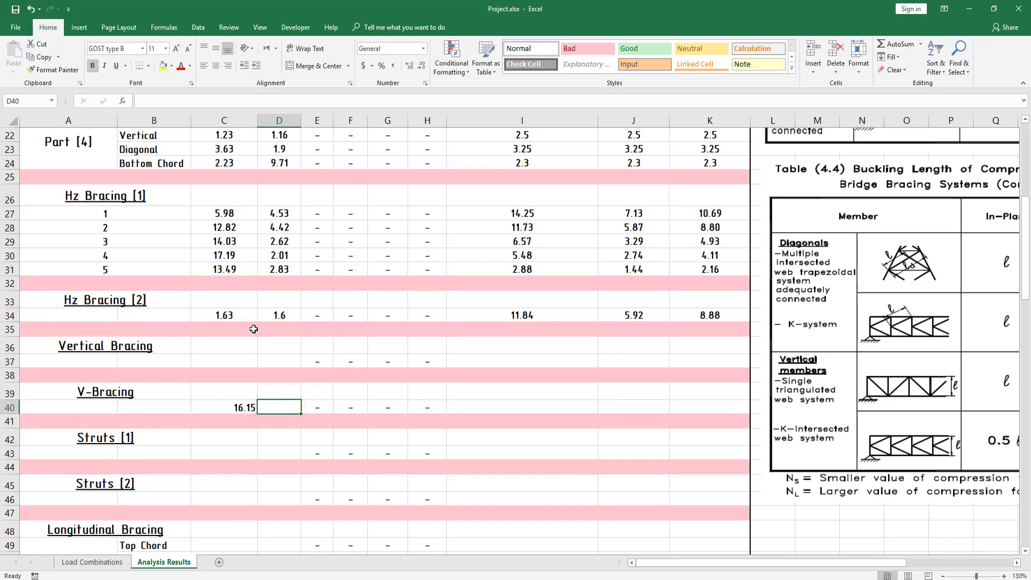
# Re-sort P descending in SAP2000 and enter tension force 15.33 in D40
pyautogui.hotkey('alt', 'Tab')
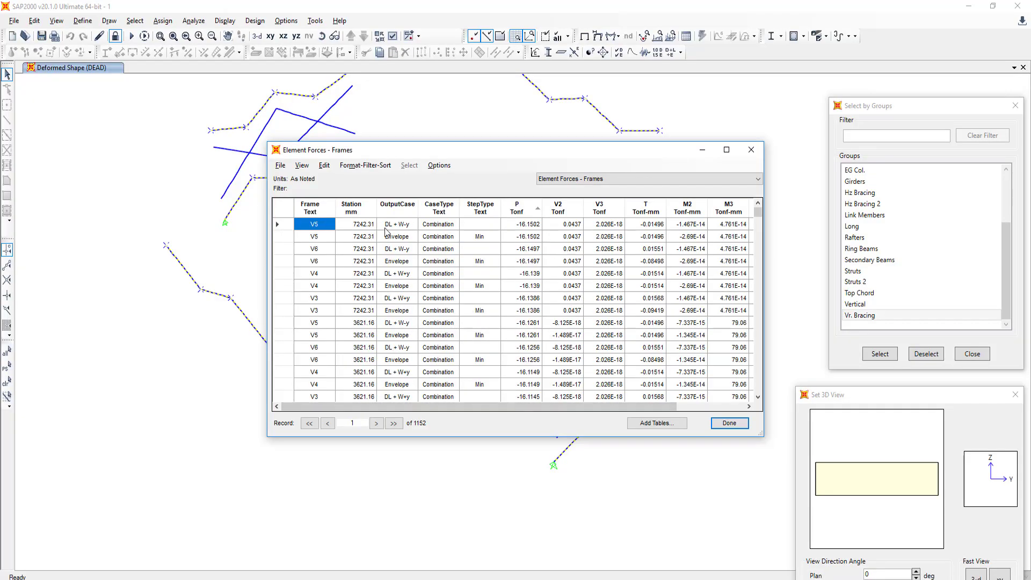
pyautogui.click(518, 208)
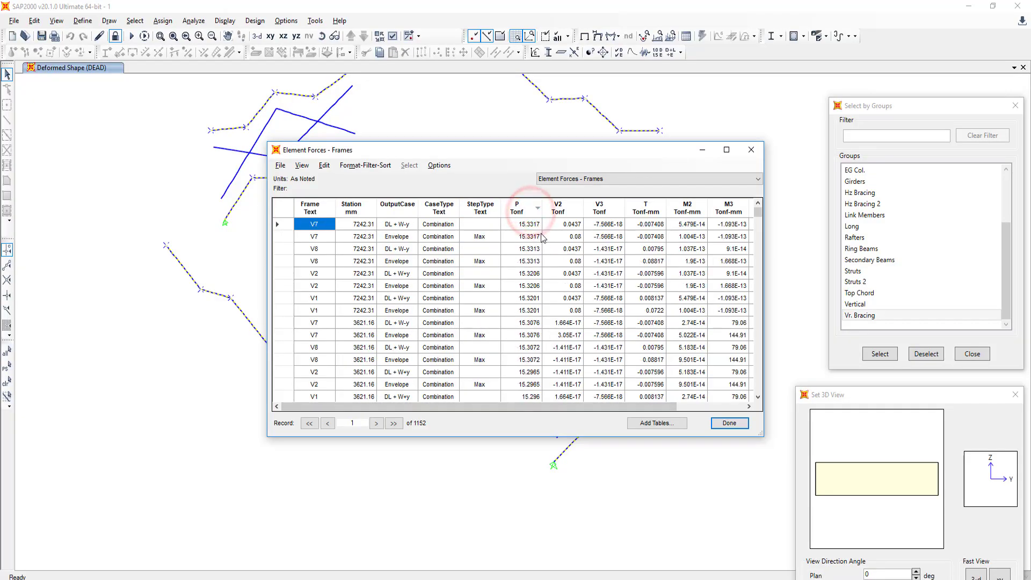
pyautogui.hotkey('alt', 'Tab')
pyautogui.write('15.')
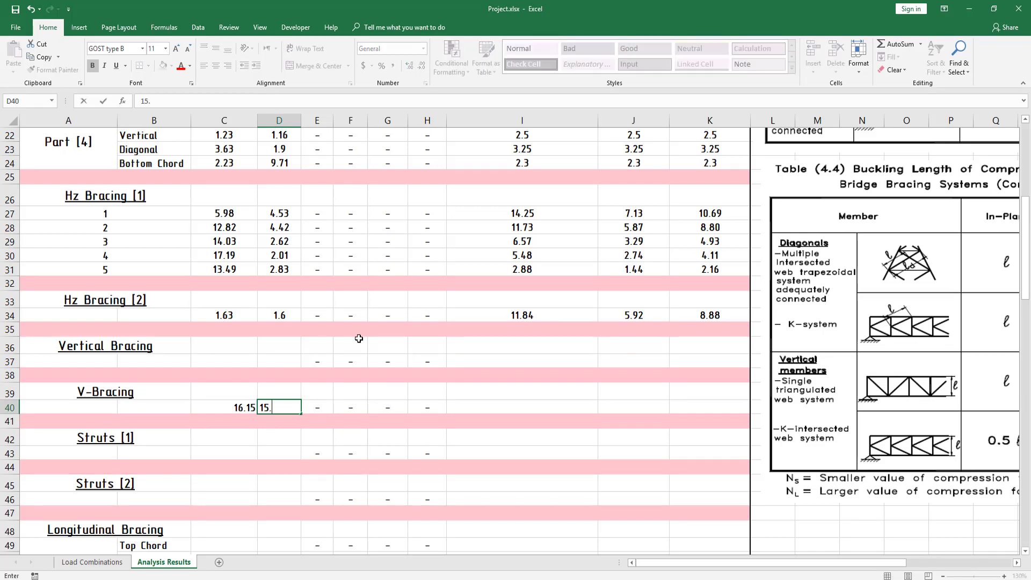
pyautogui.write('3')
pyautogui.press('Return')
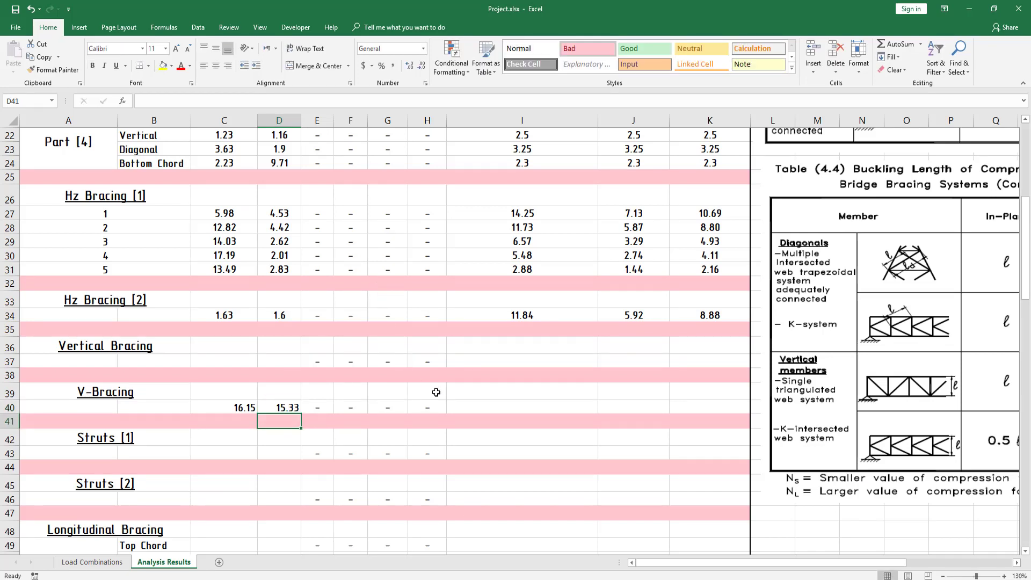
pyautogui.click(471, 402)
# Sort SAP2000's force table by Station to find the longest station, 7242.31 mm
pyautogui.hotkey('alt', 'Tab')
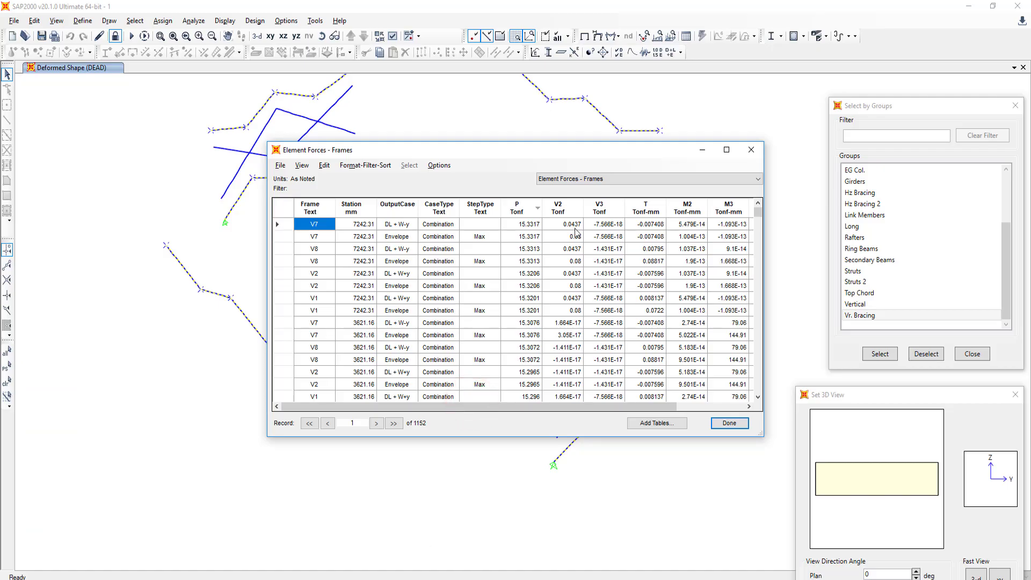
pyautogui.click(352, 210)
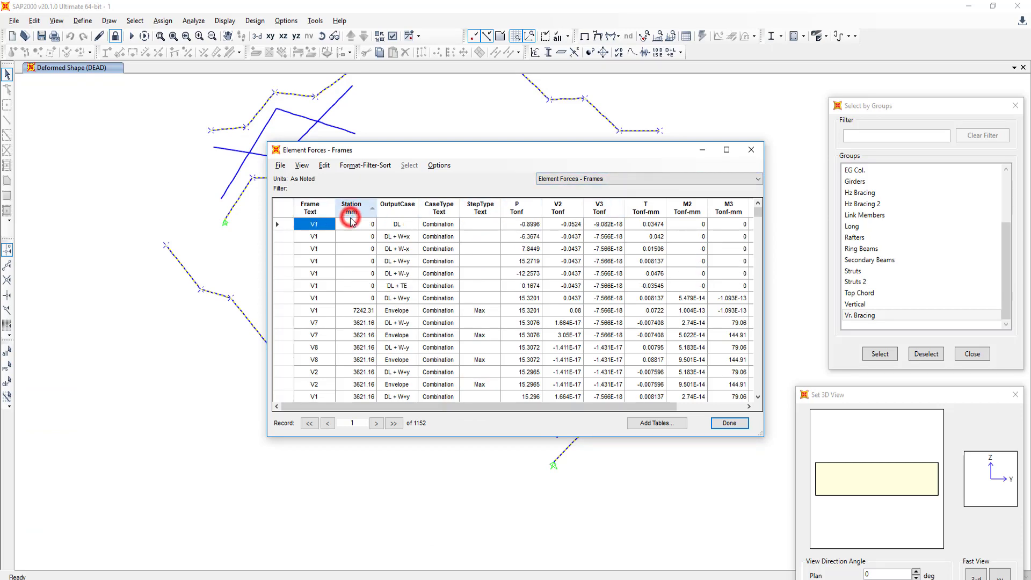
pyautogui.click(357, 225)
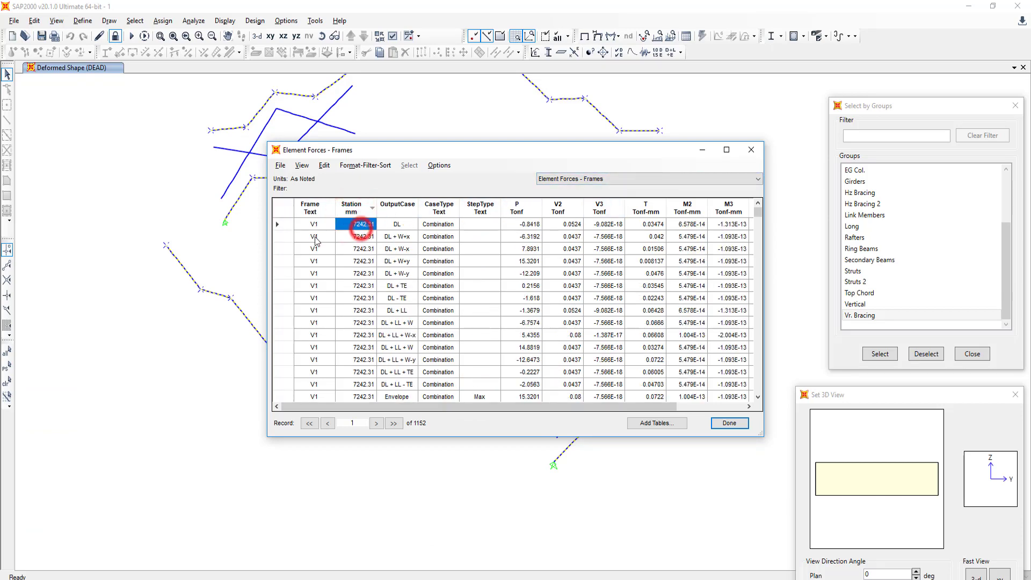
pyautogui.moveTo(483, 150); pyautogui.dragTo(561, 47)
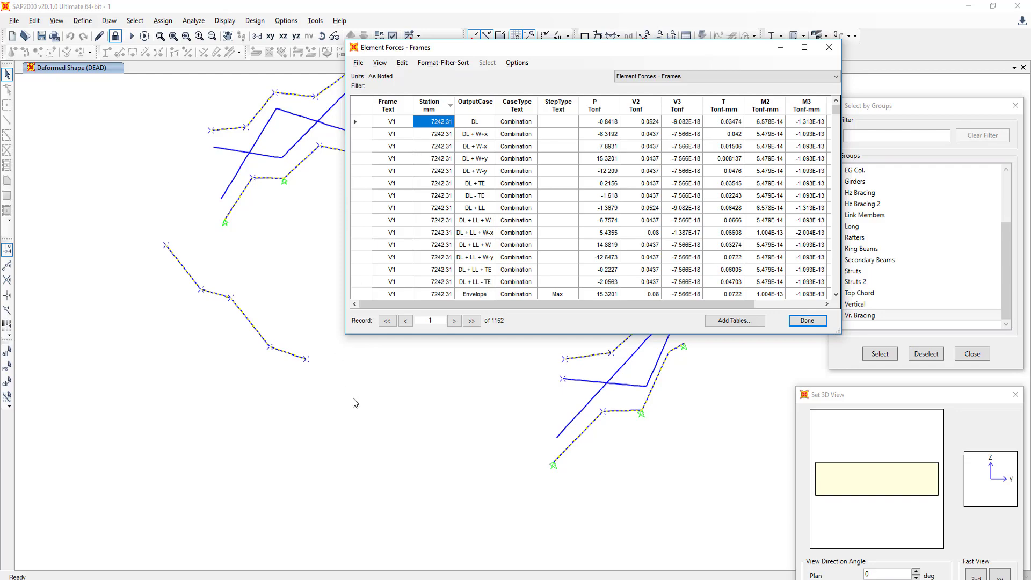
# Enter the V-Bracing member length 7.25 in I40
pyautogui.hotkey('alt', 'Tab')
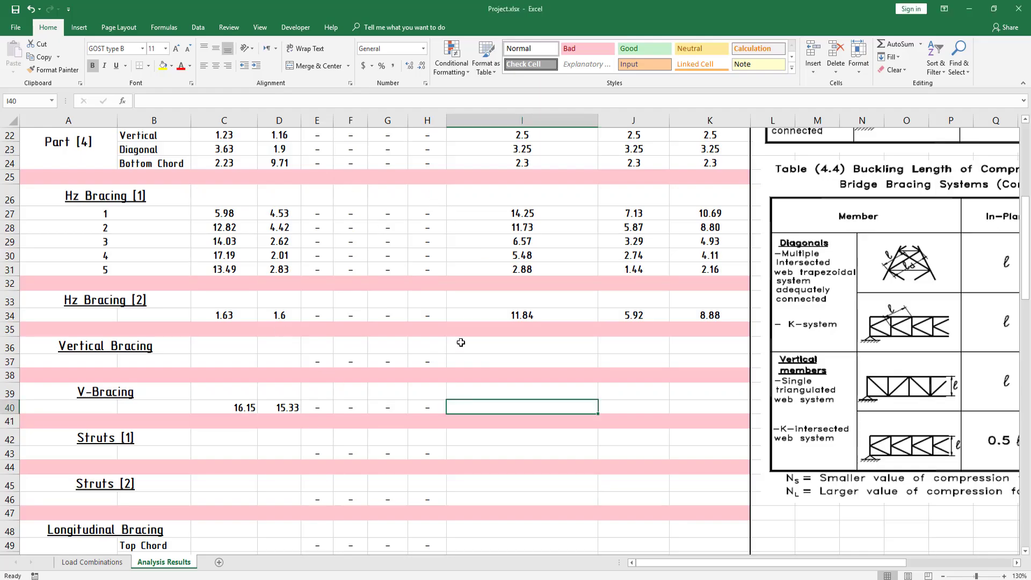
pyautogui.hotkey('alt', 'Tab')
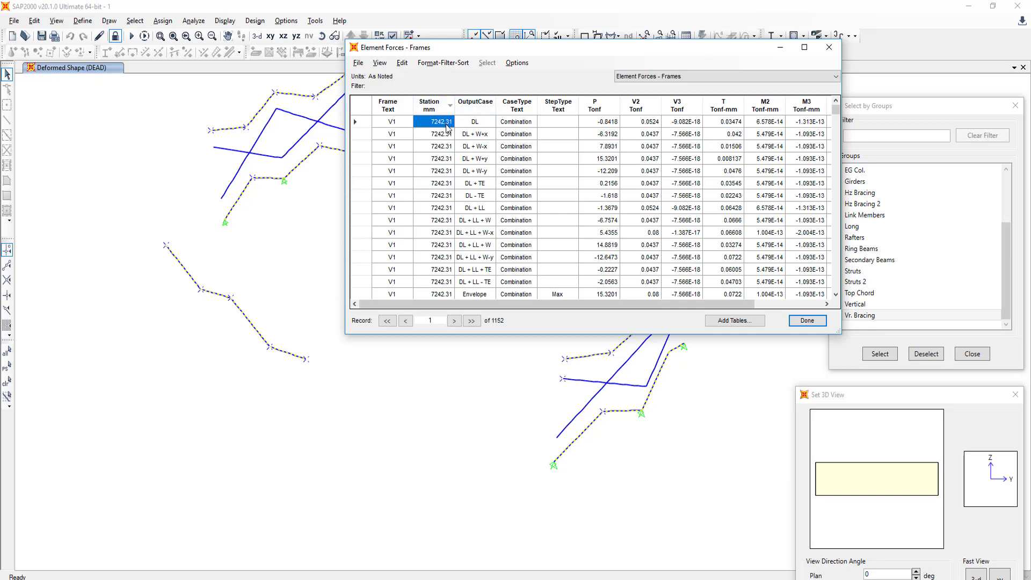
pyautogui.hotkey('alt', 'Tab')
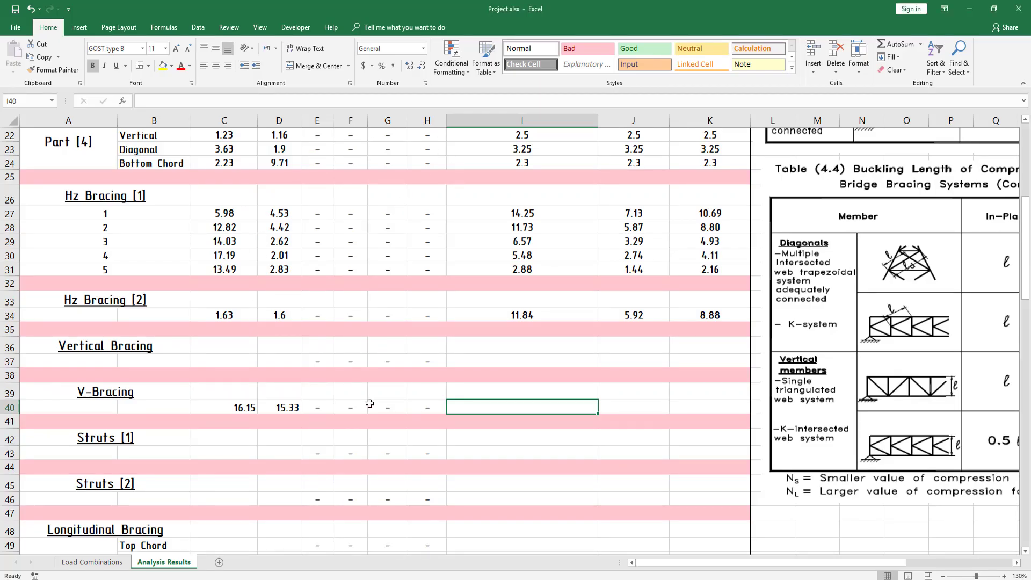
pyautogui.hotkey('alt', 'Tab')
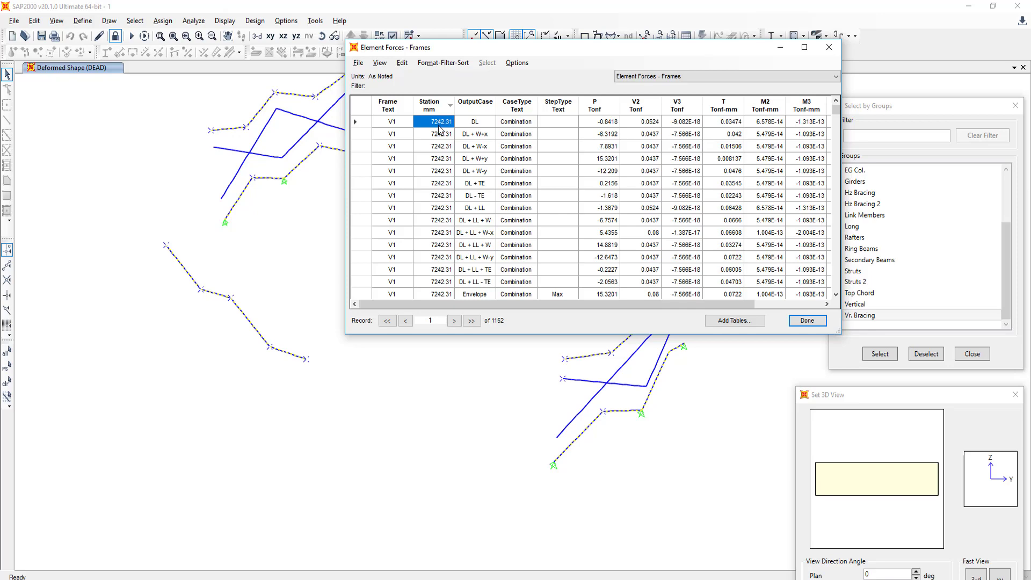
pyautogui.hotkey('alt', 'Tab')
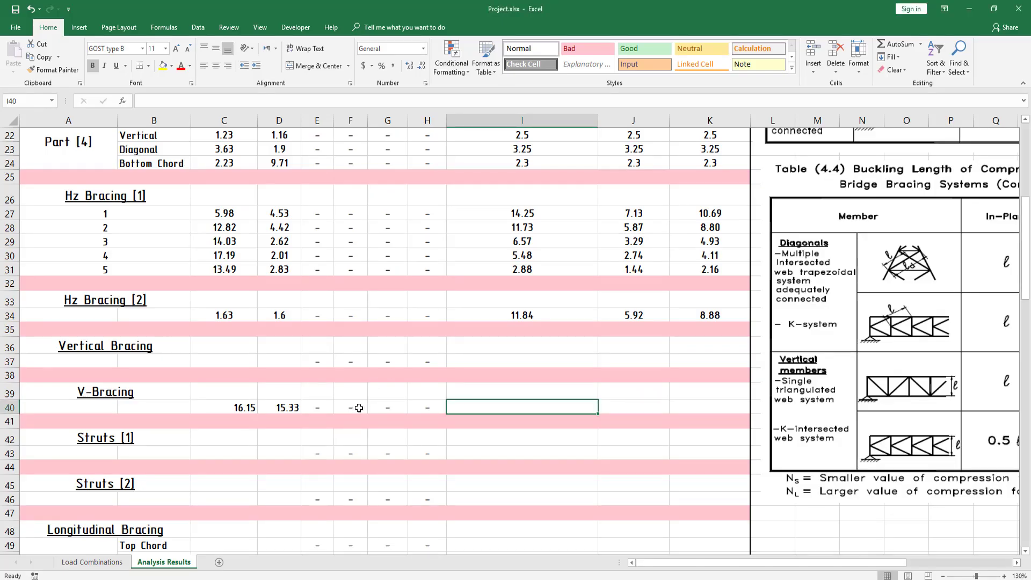
pyautogui.write('7.2')
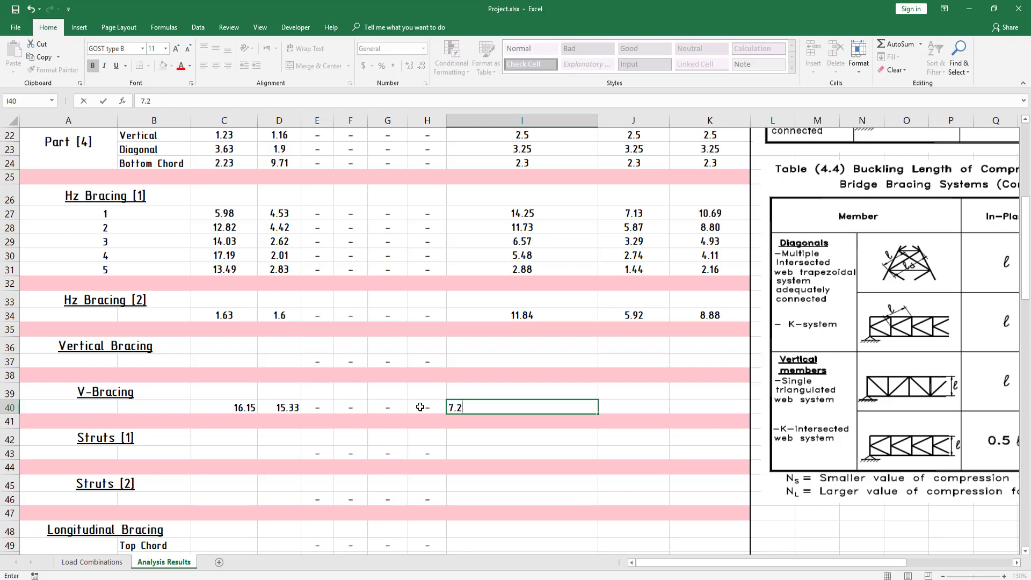
pyautogui.write('5')
pyautogui.press('Return')
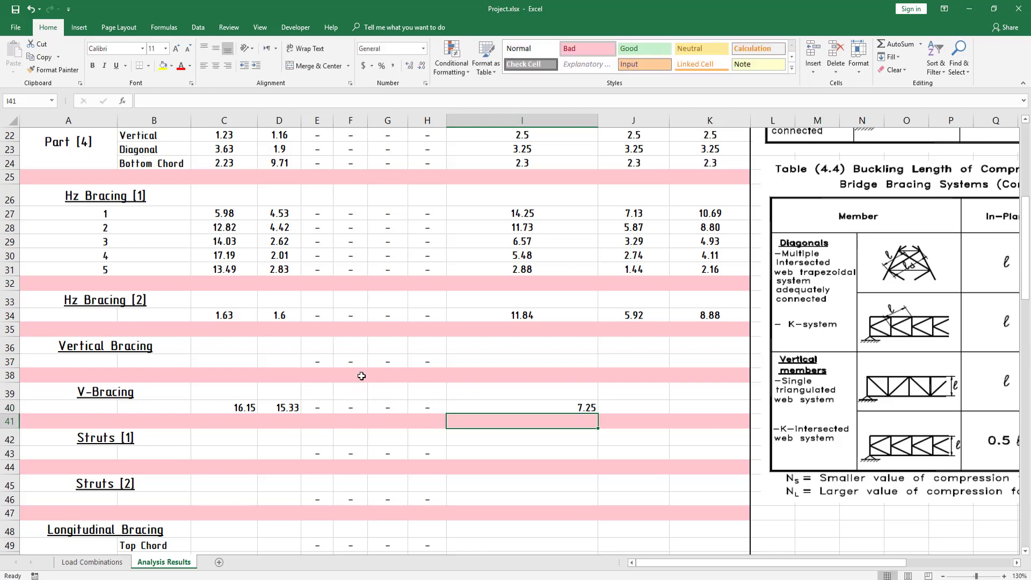
pyautogui.hotkey('alt', 'Tab')
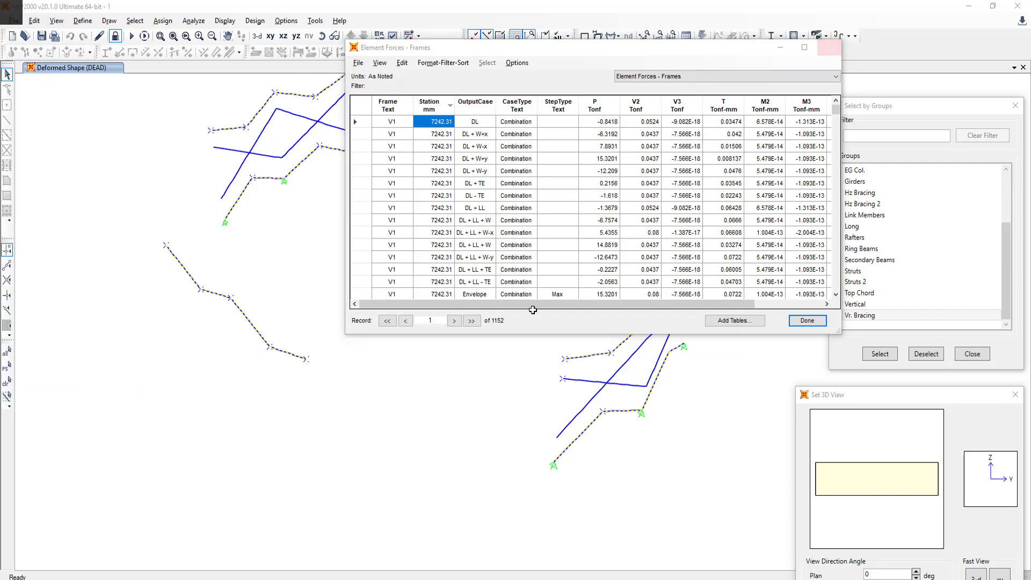
# Select K40 and bring Table 4.4's buckling-length rules into view
pyautogui.hotkey('alt', 'Tab')
pyautogui.click(692, 408)
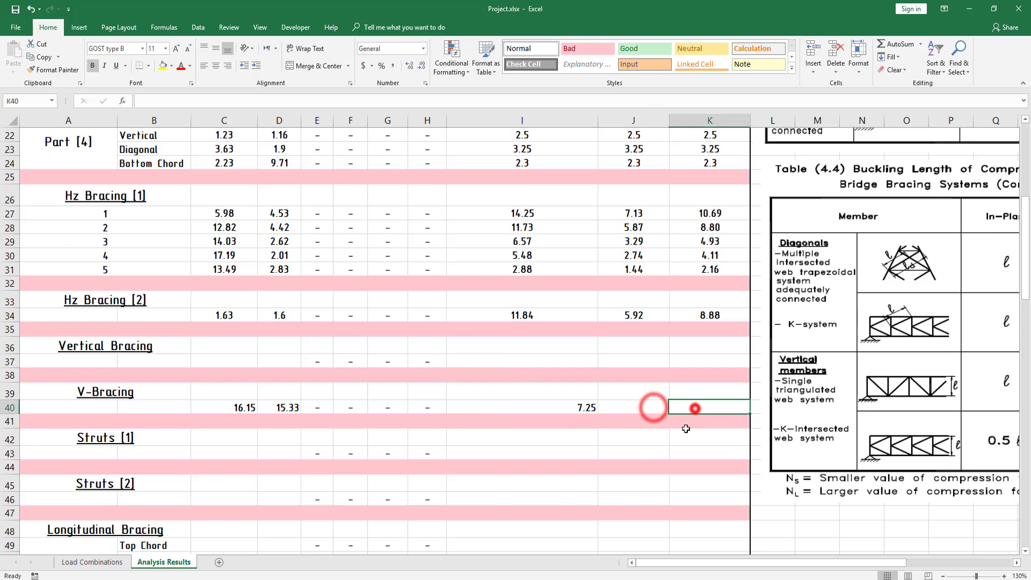
pyautogui.press('alt')
pyautogui.hotkey('alt', 'Tab')
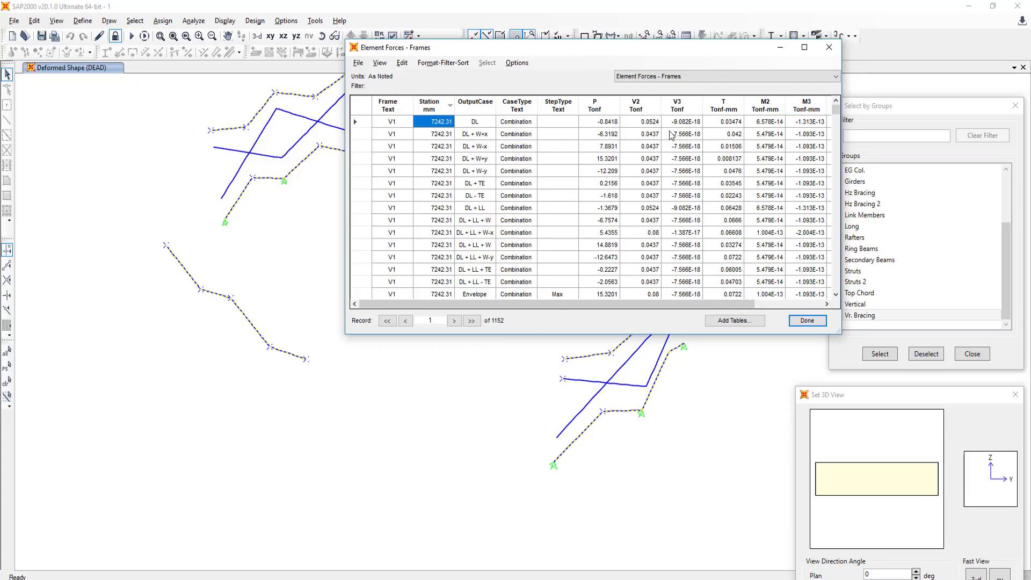
pyautogui.hotkey('alt', 'Tab')
pyautogui.scroll(5, 947, 370)
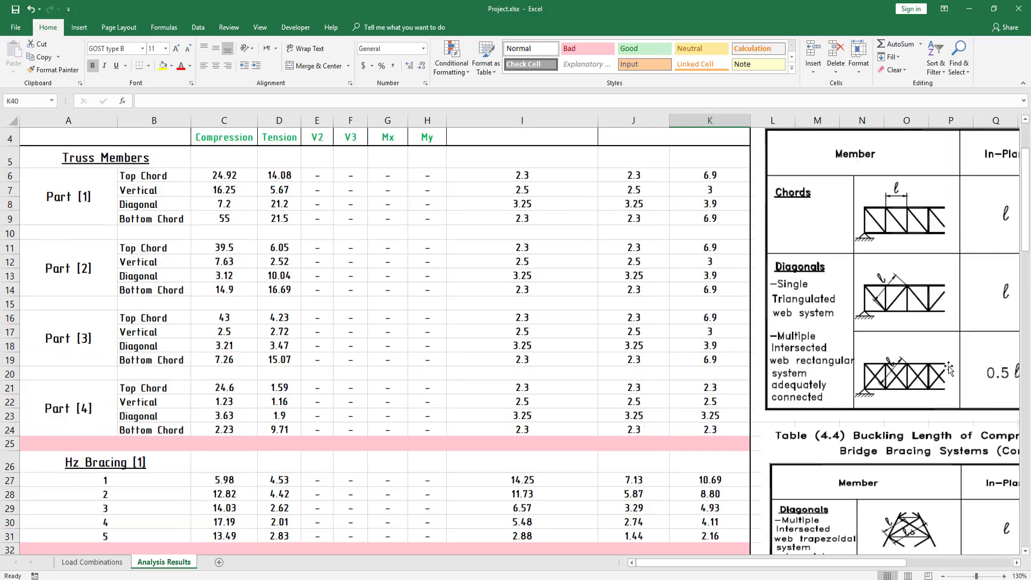
pyautogui.scroll(2, 929, 284)
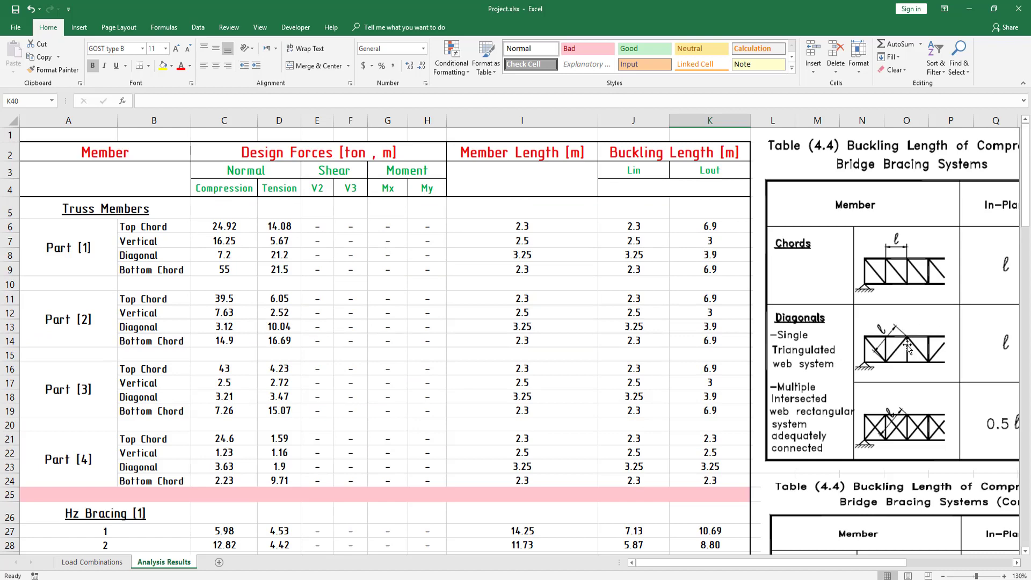
pyautogui.hscroll(1, 886, 561)
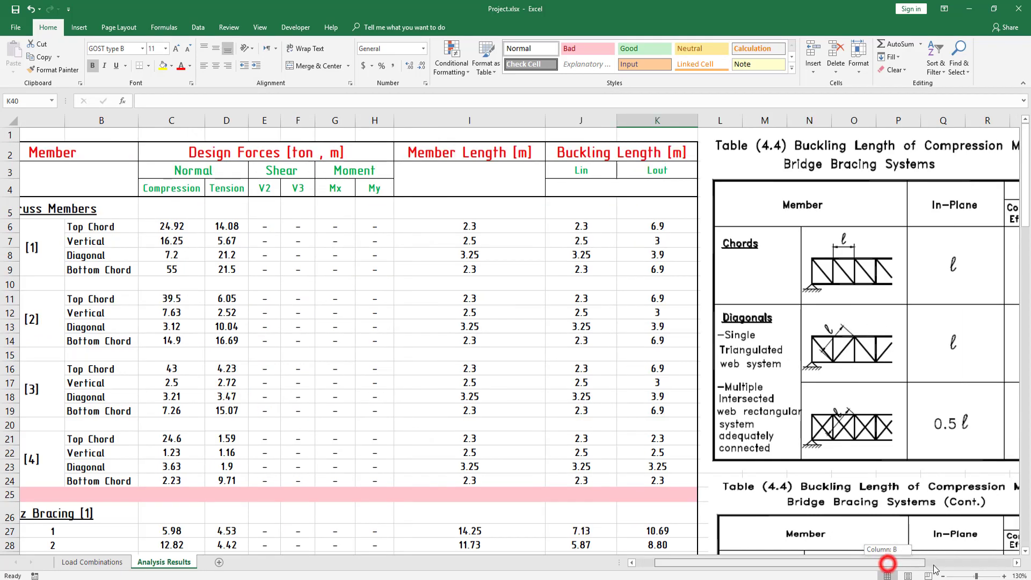
pyautogui.hscroll(2, 888, 561)
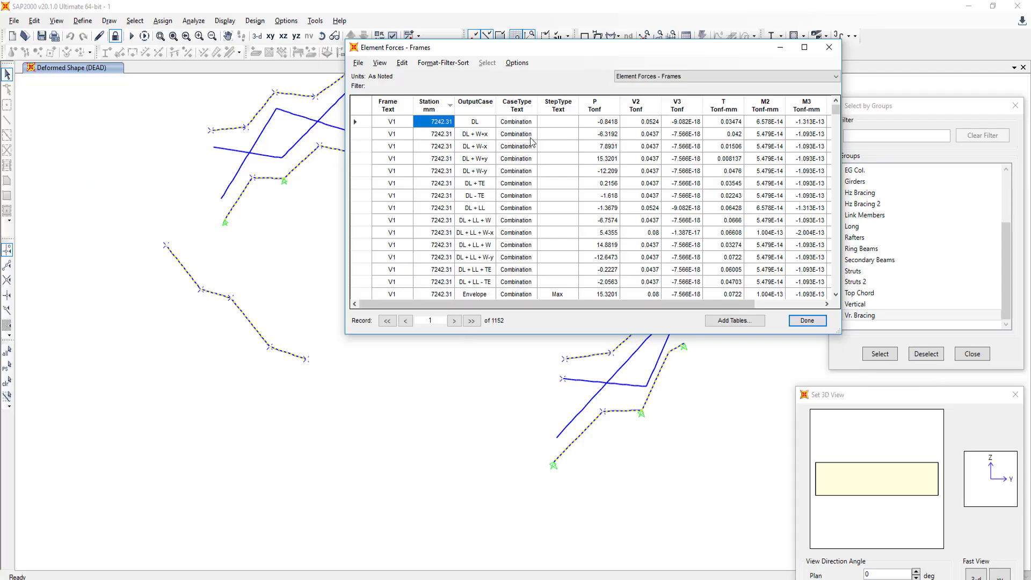
# Close the SAP2000 force table and redisplay the whole structure, zoomed in
pyautogui.click(830, 48)
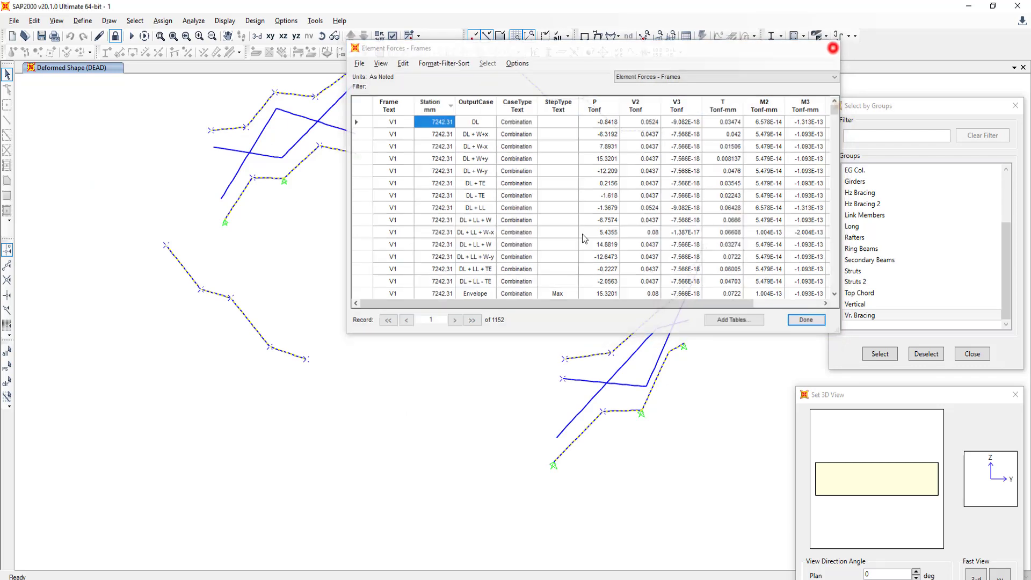
pyautogui.rightClick(370, 258)
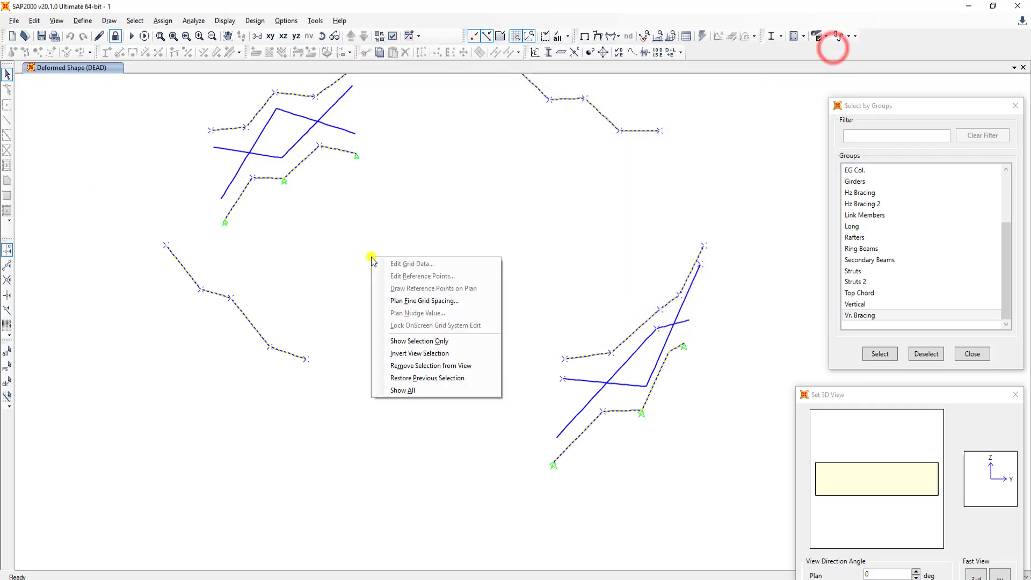
pyautogui.click(428, 391)
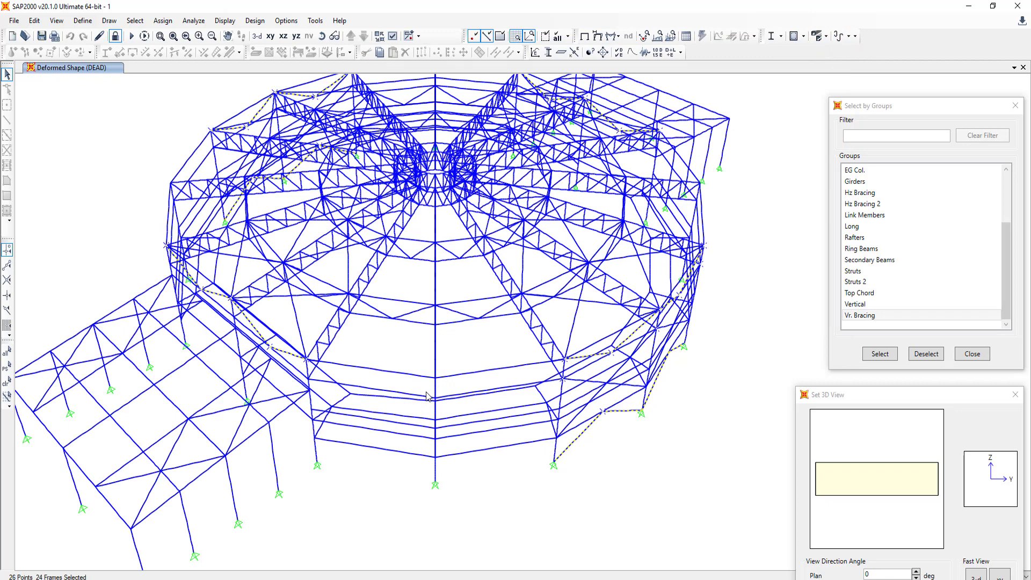
pyautogui.scroll(3, 258, 346)
pyautogui.scroll(3, 302, 361)
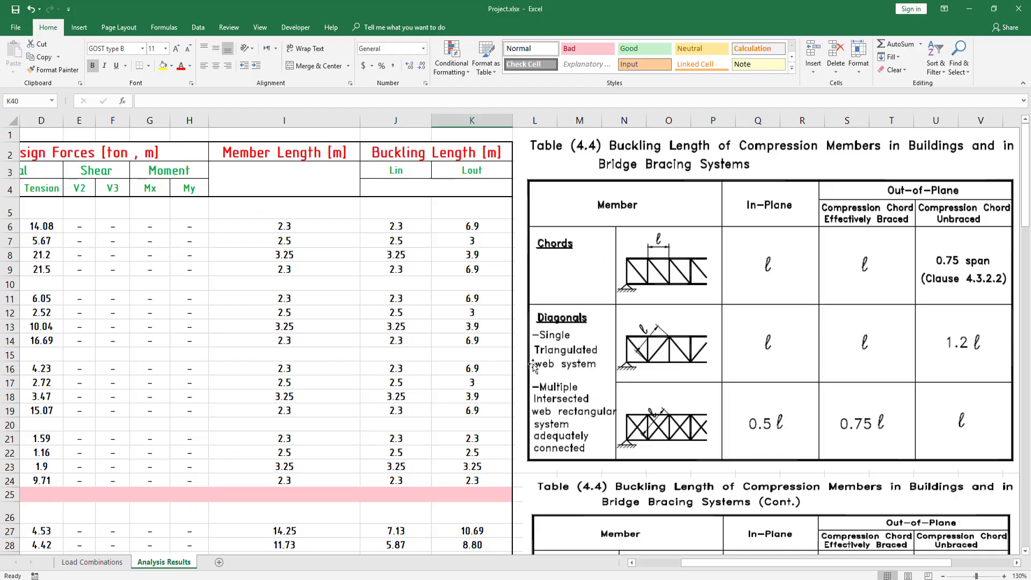
# Set the in-plane buckling length J40 to =I40 (7.25)
pyautogui.scroll(-4, 435, 424)
pyautogui.scroll(-3, 397, 501)
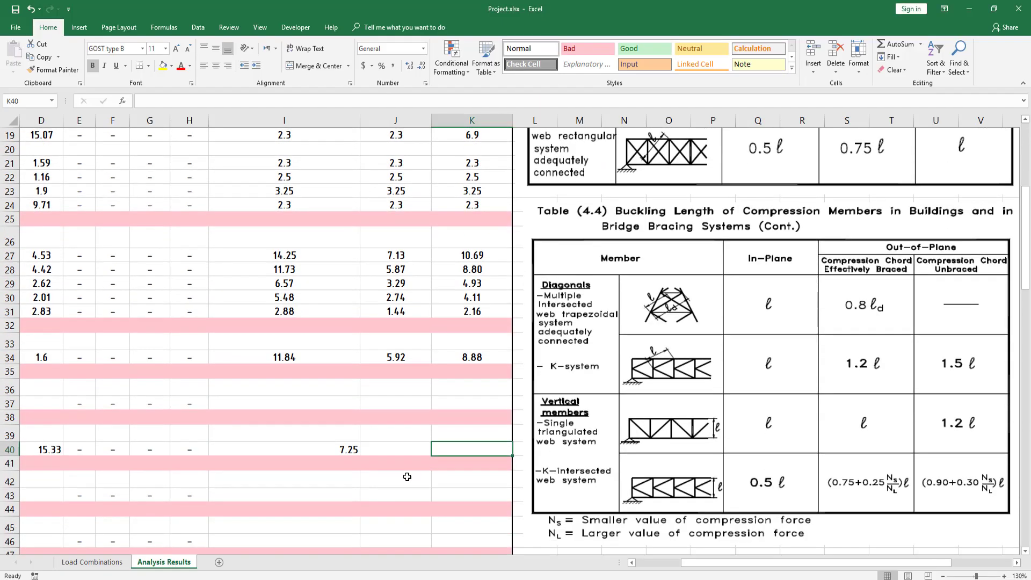
pyautogui.click(395, 448)
pyautogui.doubleClick(396, 449)
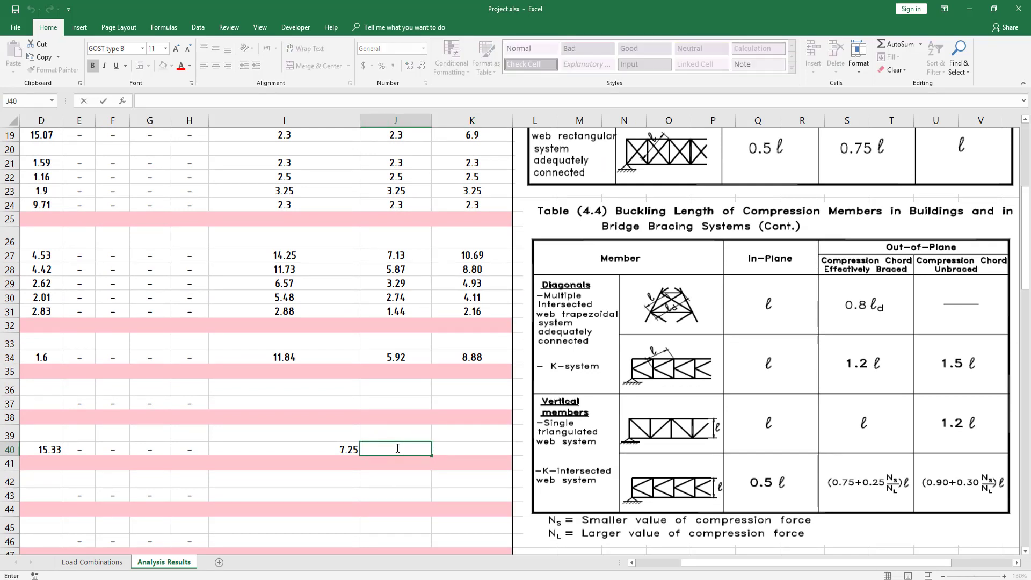
pyautogui.write('=')
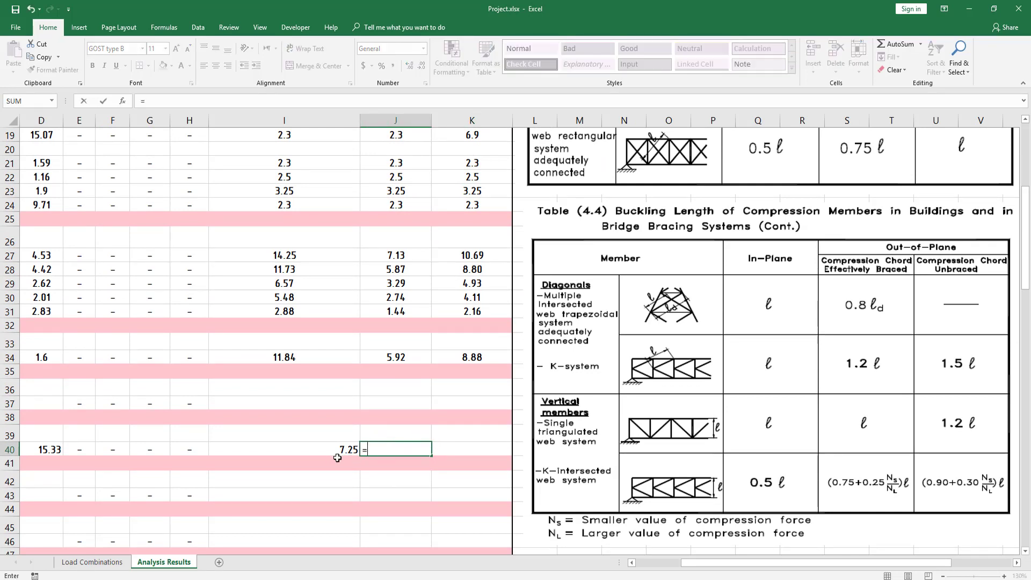
pyautogui.click(325, 450)
pyautogui.press('Return')
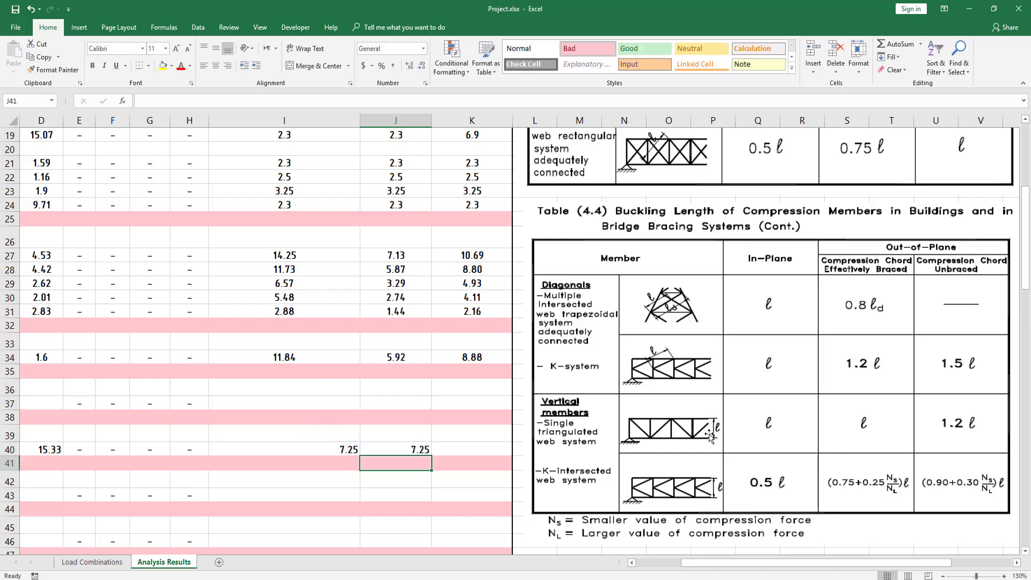
# Set the out-of-plane length K40 to 1.2 times I40 (8.7)
pyautogui.click(470, 448)
pyautogui.doubleClick(469, 449)
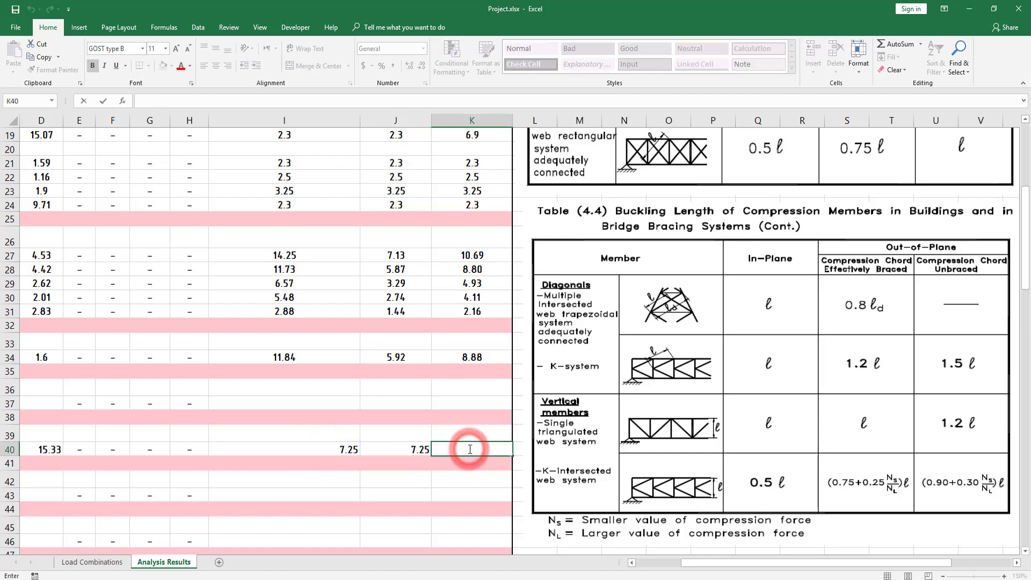
pyautogui.write('=')
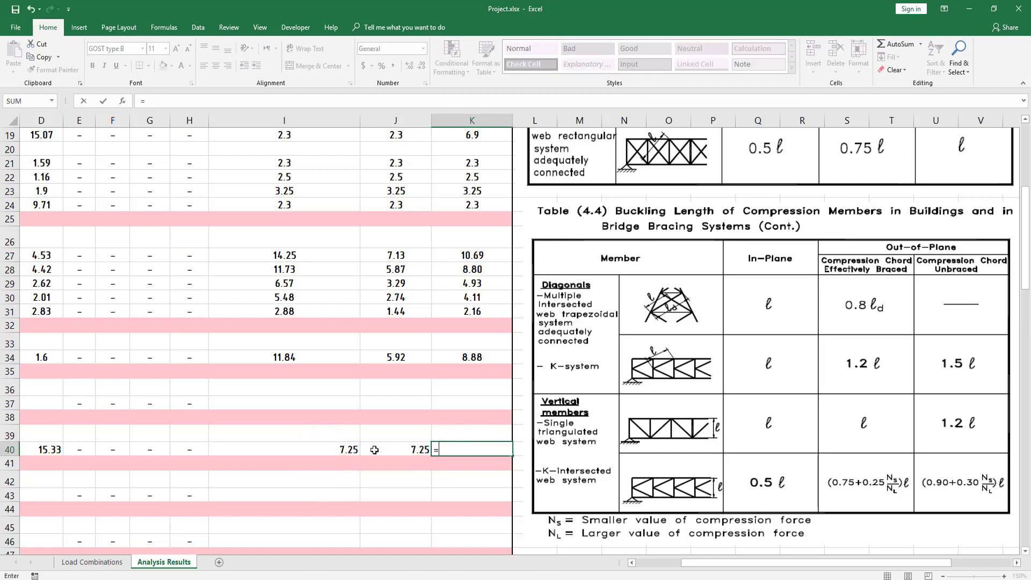
pyautogui.click(344, 450)
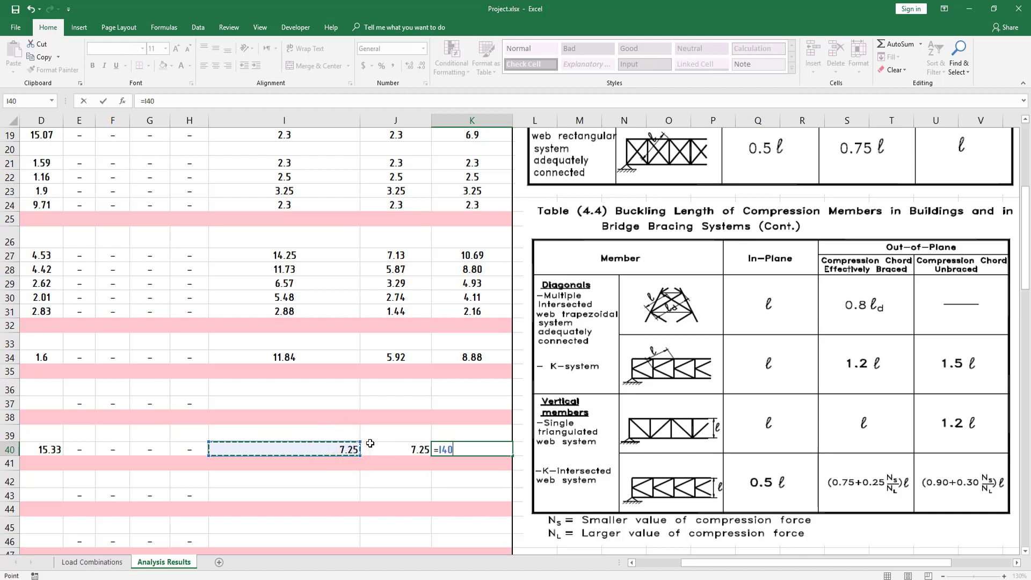
pyautogui.write('*1')
pyautogui.write('2')
pyautogui.press('Return')
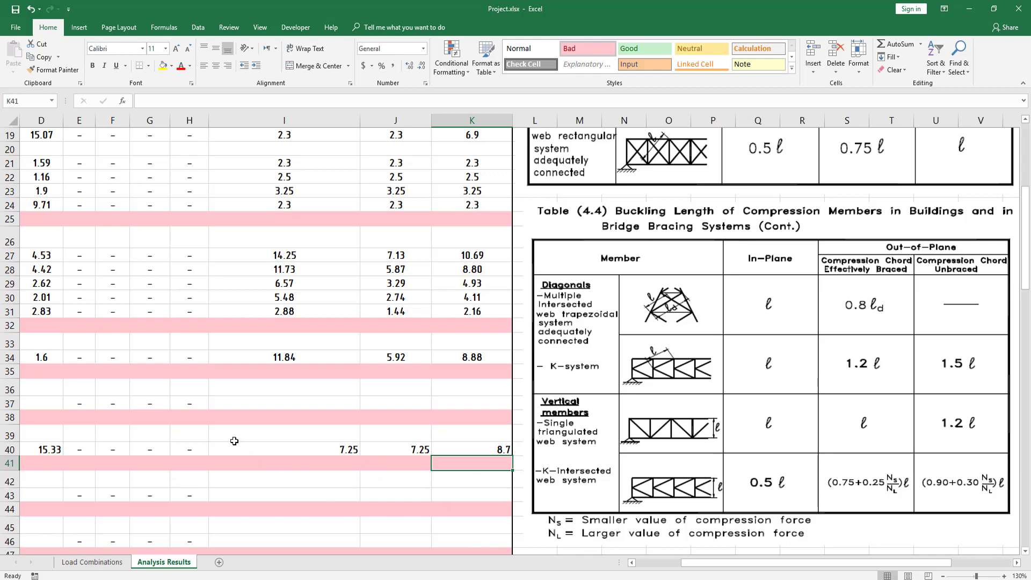
pyautogui.scroll(1, 232, 445)
pyautogui.moveTo(708, 561); pyautogui.dragTo(618, 569)
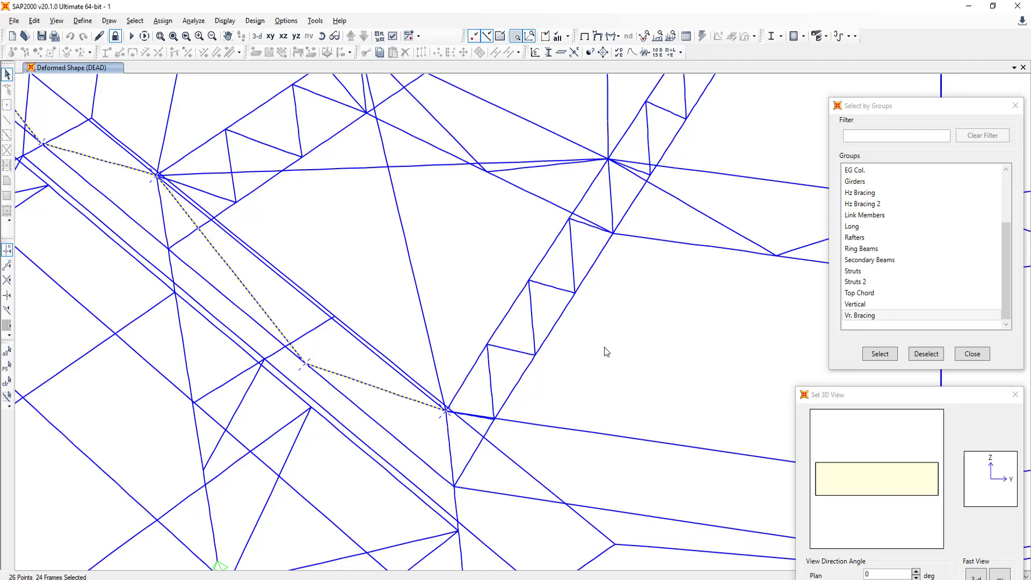
# Select the Vr. Bracing group and show only its frames
pyautogui.click(886, 317)
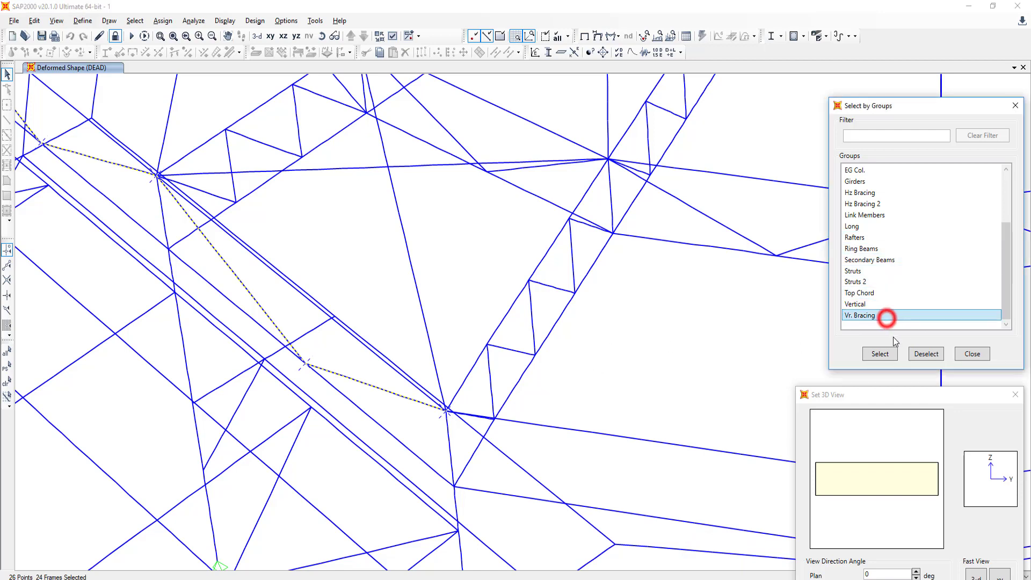
pyautogui.click(880, 354)
pyautogui.rightClick(640, 355)
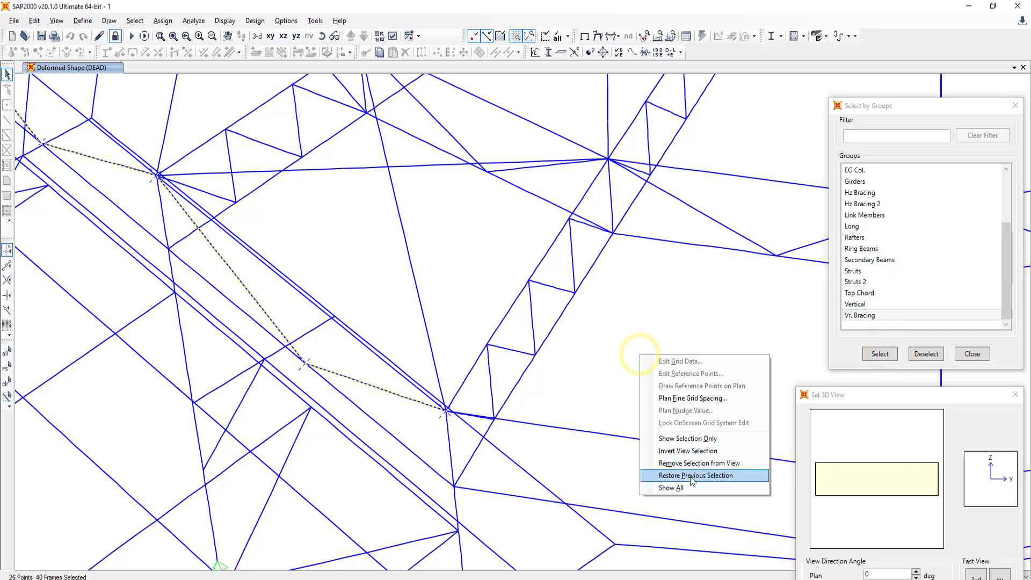
pyautogui.click(678, 436)
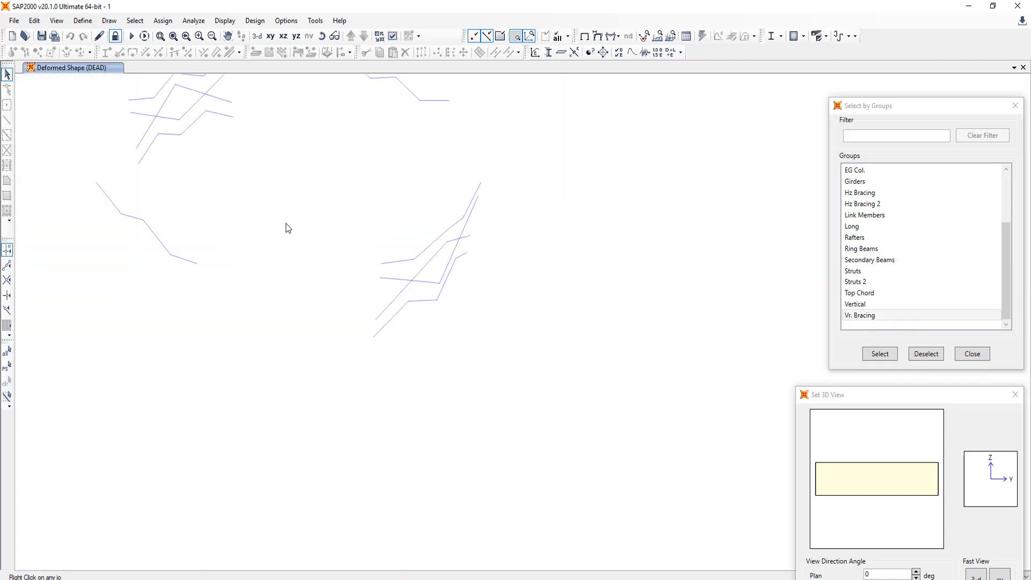
pyautogui.moveTo(876, 395); pyautogui.dragTo(752, 156)
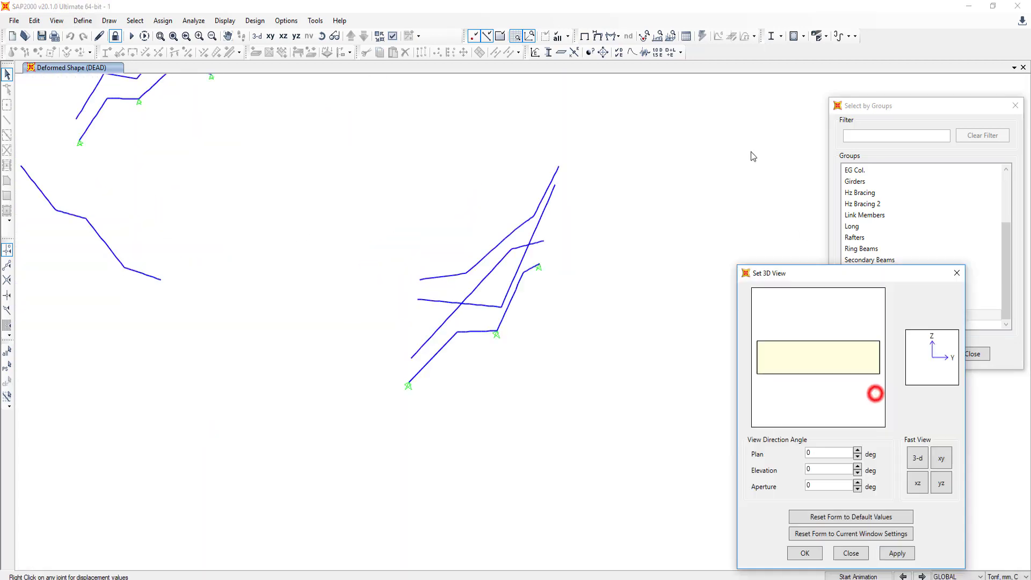
# In the YZ elevation, window-select the X-bracing of two bays
pyautogui.click(820, 421)
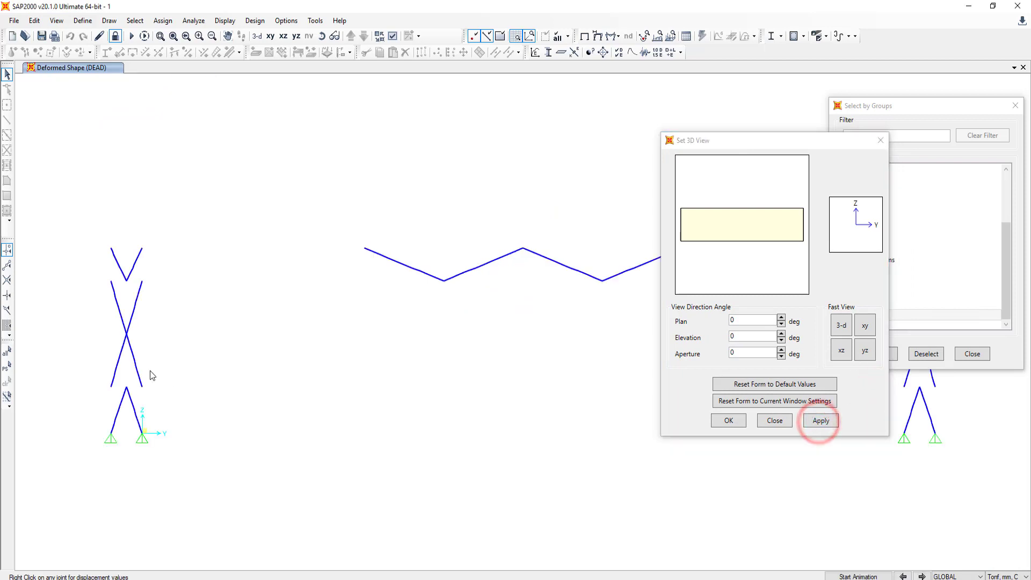
pyautogui.moveTo(163, 303); pyautogui.dragTo(102, 354)
pyautogui.scroll(-3, 205, 338)
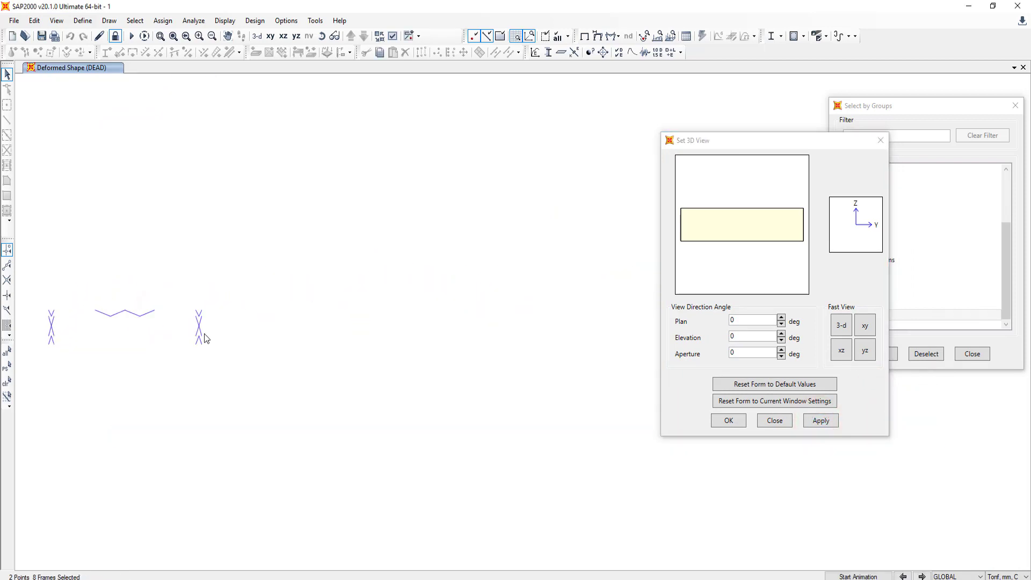
pyautogui.scroll(3, 148, 341)
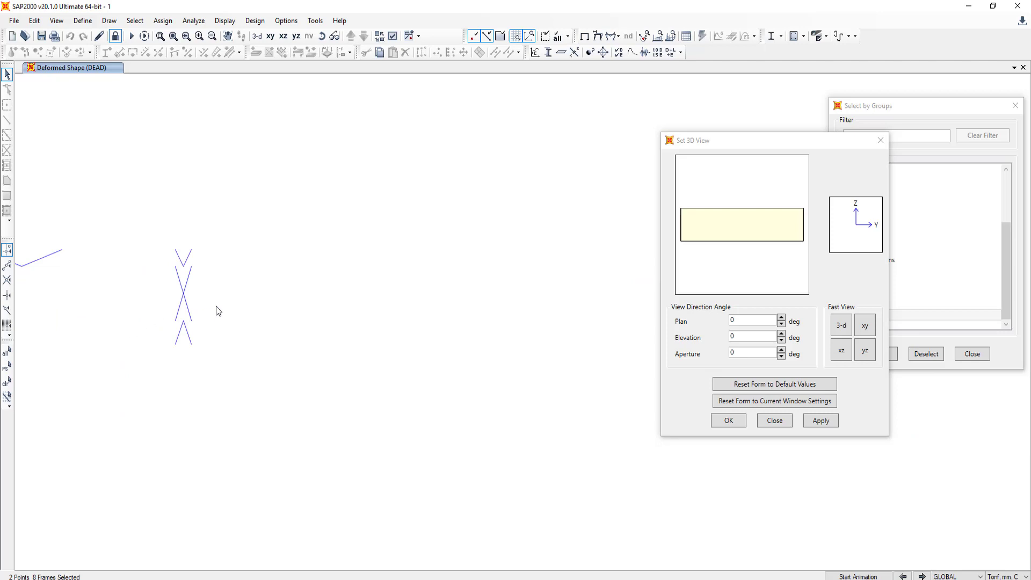
pyautogui.moveTo(195, 283); pyautogui.dragTo(163, 304)
pyautogui.scroll(-2, 350, 283)
pyautogui.scroll(-1, 349, 283)
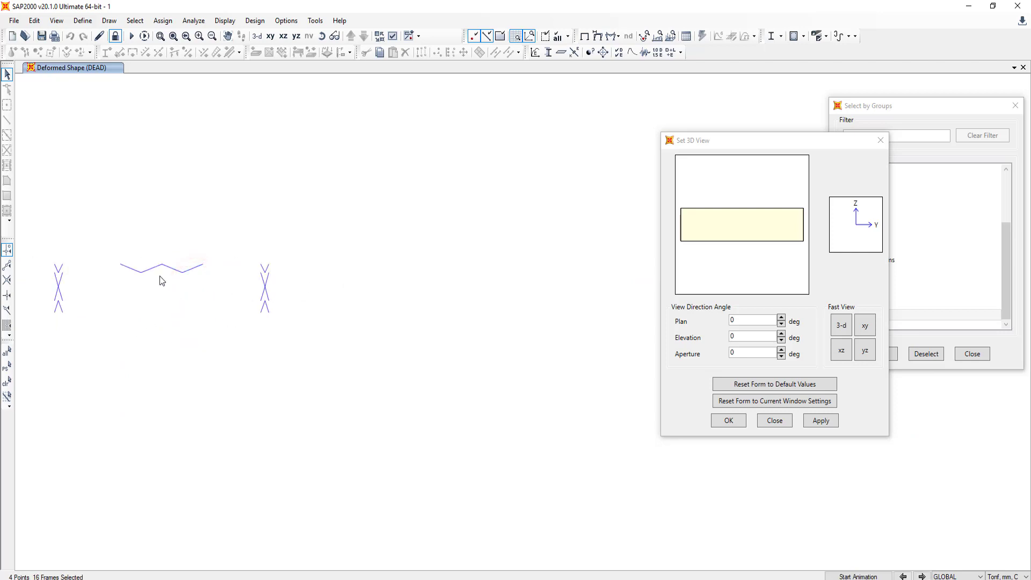
pyautogui.scroll(1, 39, 266)
pyautogui.scroll(1, 39, 267)
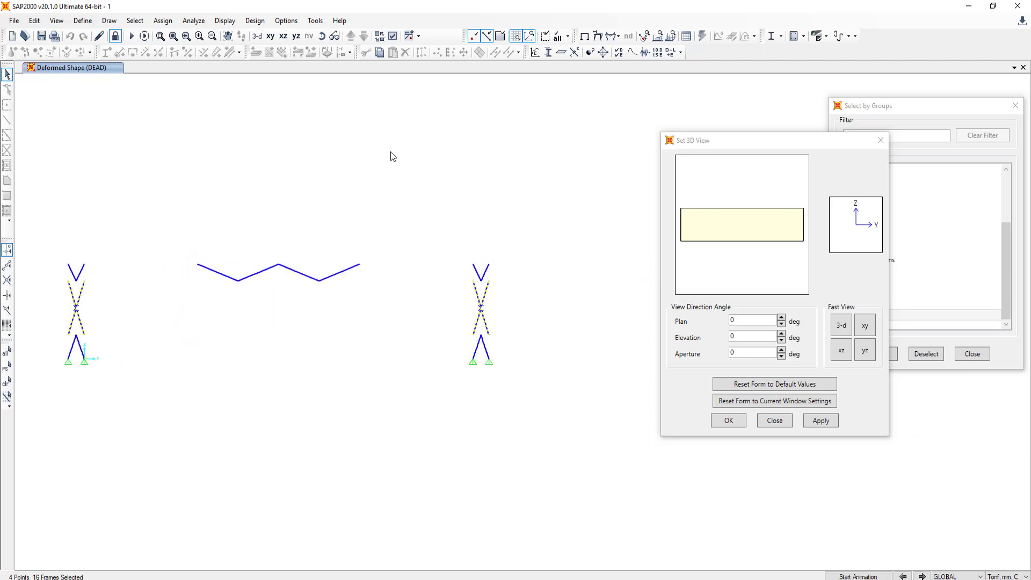
# Show Element Forces – Frames for the 16 frames, sorted ascending by P (-14.58)
pyautogui.click(686, 36)
pyautogui.click(650, 464)
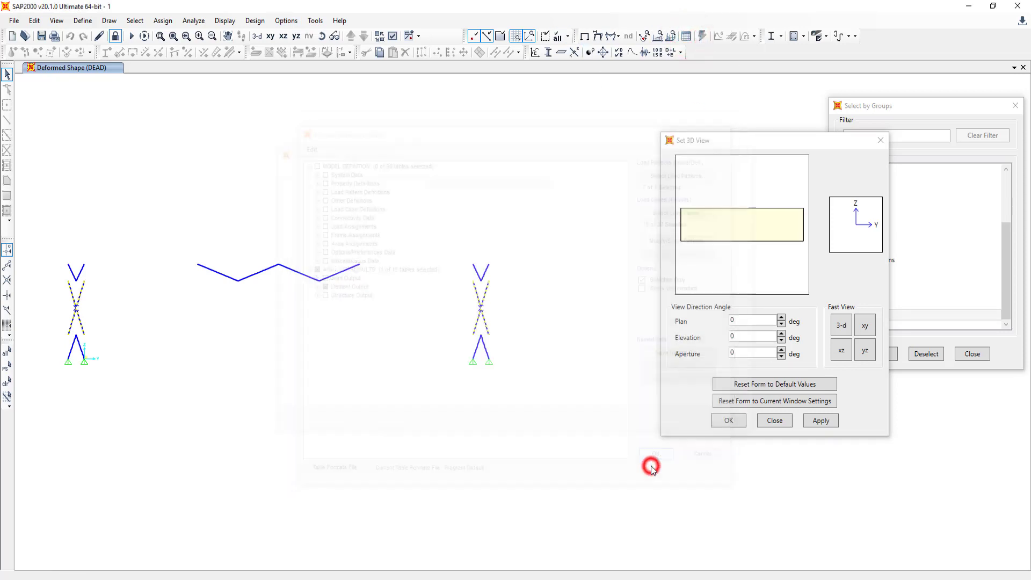
pyautogui.click(509, 207)
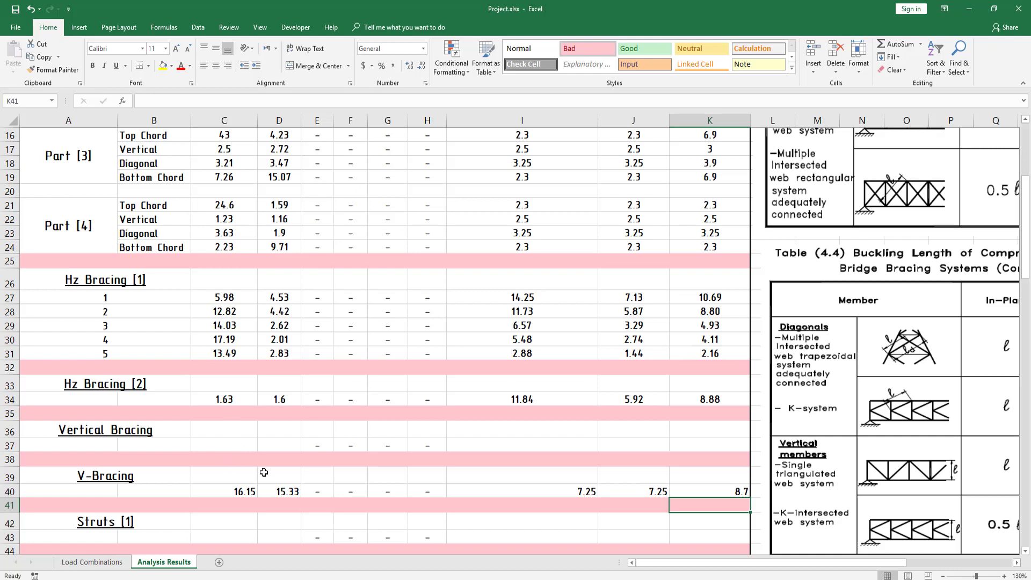
# Enter Vertical Bracing forces 14.58 in C37 and 15.4 in D37, re-sorting SAP2000 forces by P
pyautogui.click(238, 441)
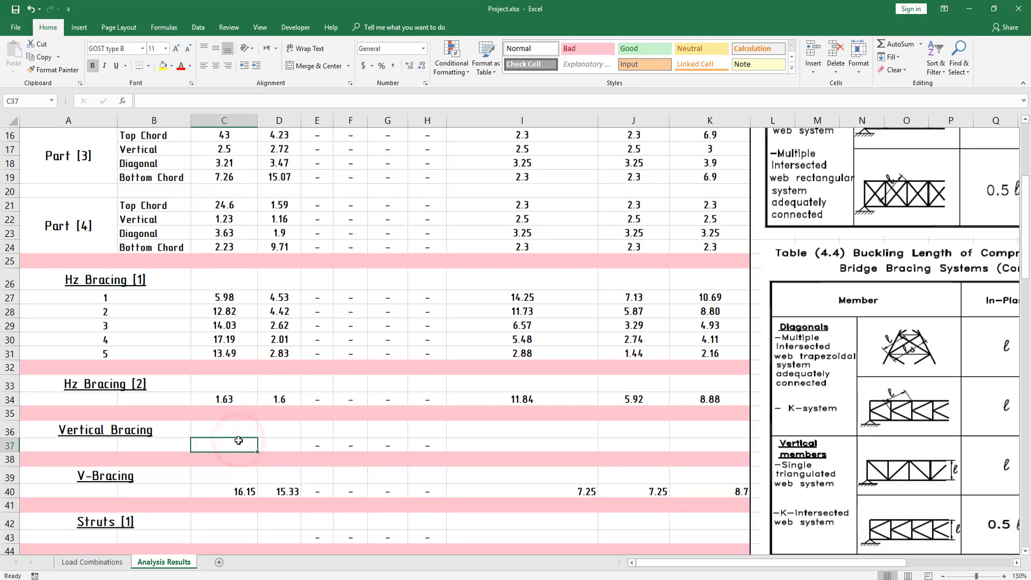
pyautogui.write('14.58')
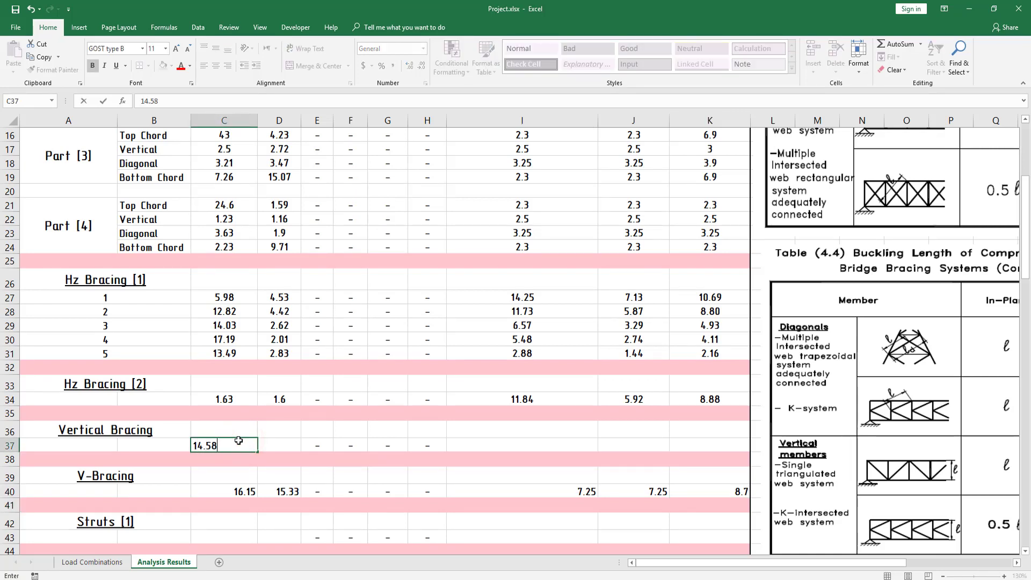
pyautogui.press('Return')
pyautogui.hotkey('alt', 'Tab')
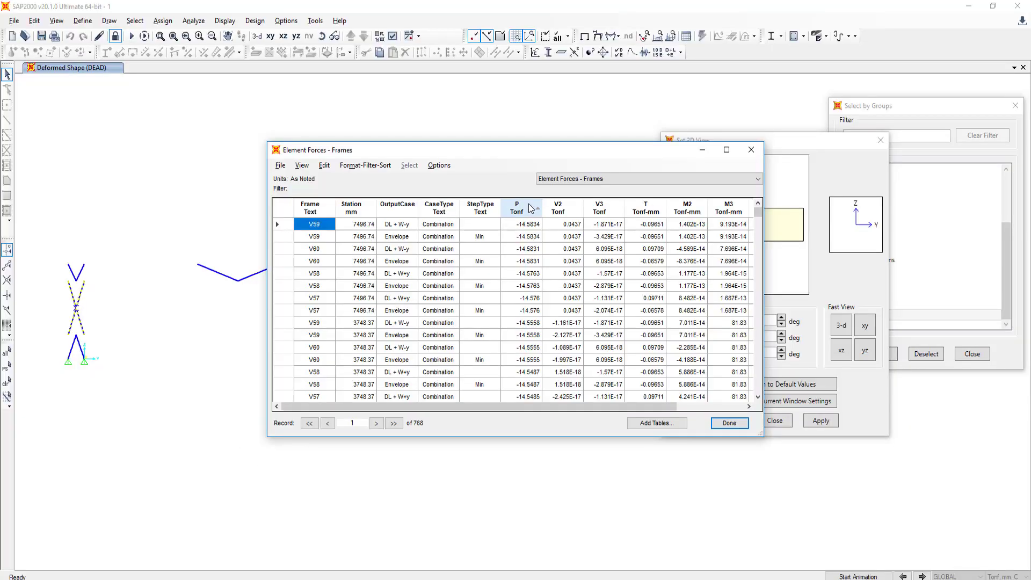
pyautogui.click(526, 207)
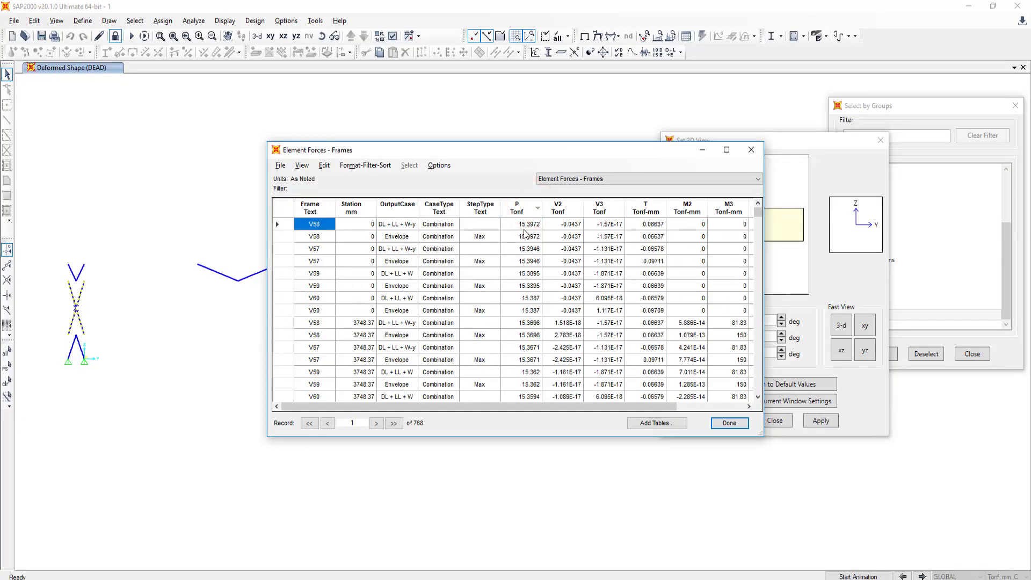
pyautogui.hotkey('alt', 'Tab')
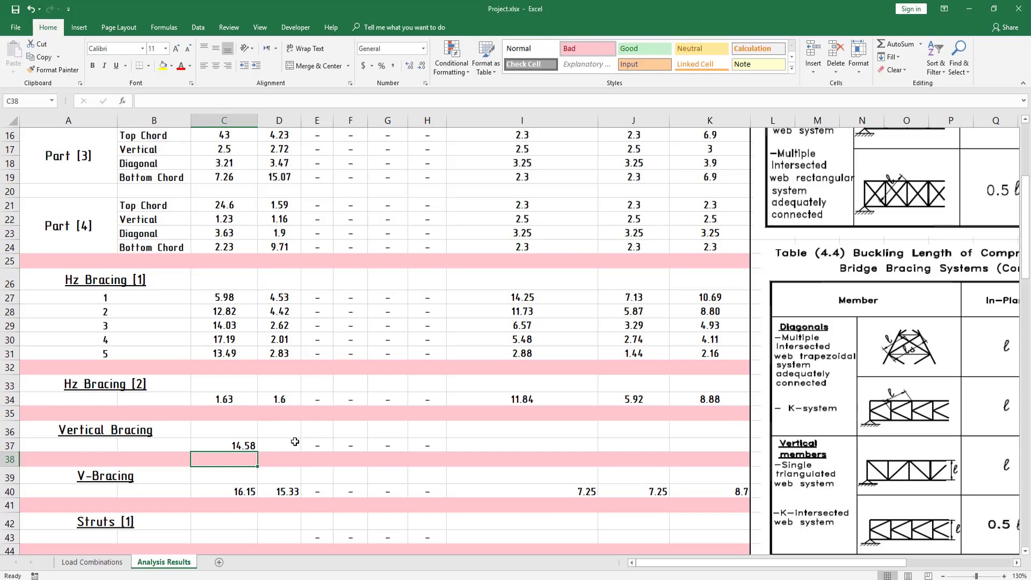
pyautogui.click(285, 441)
pyautogui.write('15.4')
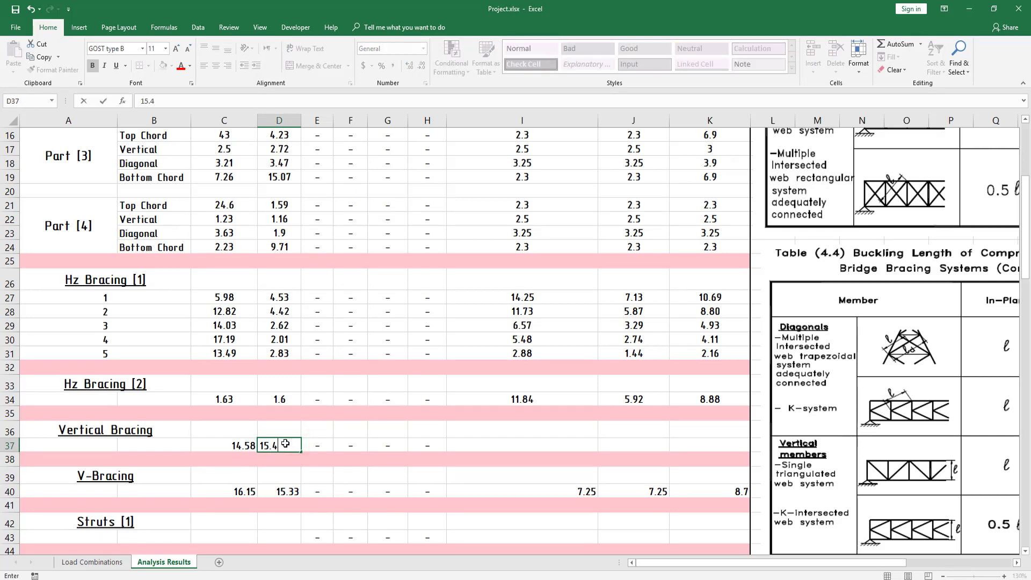
pyautogui.press('Return')
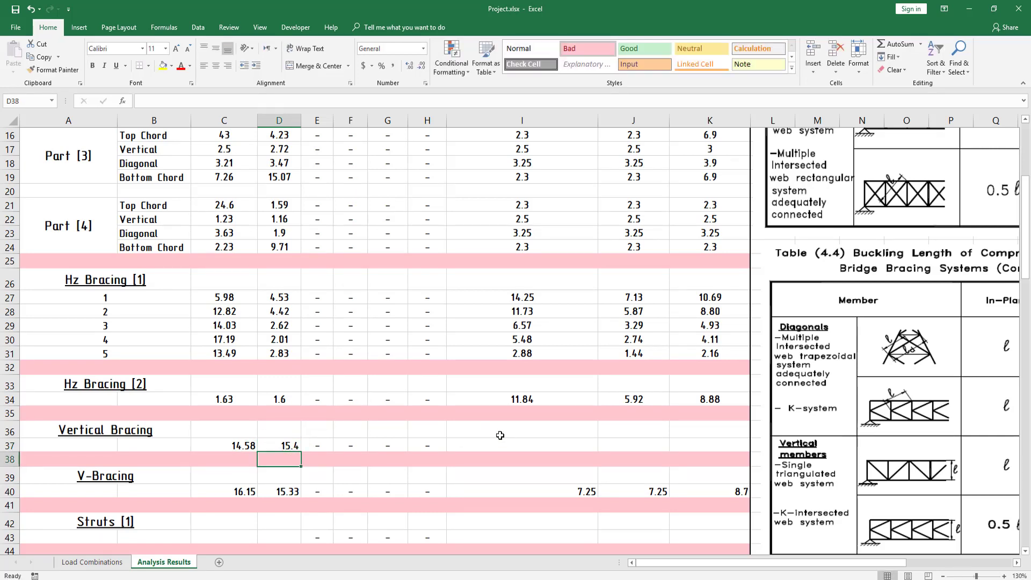
# Compare the row 37 Vertical Bracing values and labels with the V-Bracing row 40
pyautogui.click(501, 444)
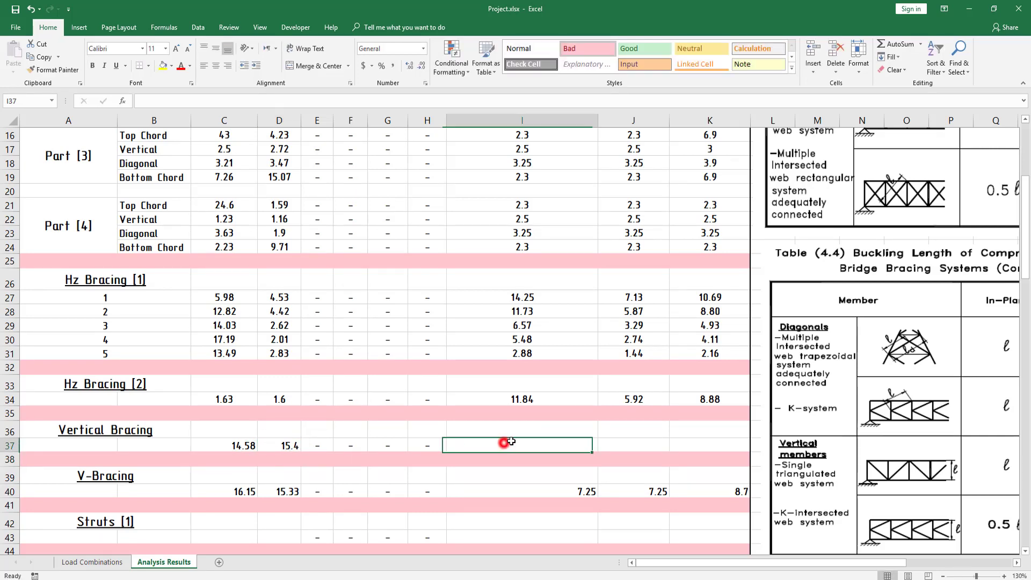
pyautogui.click(281, 449)
pyautogui.click(290, 492)
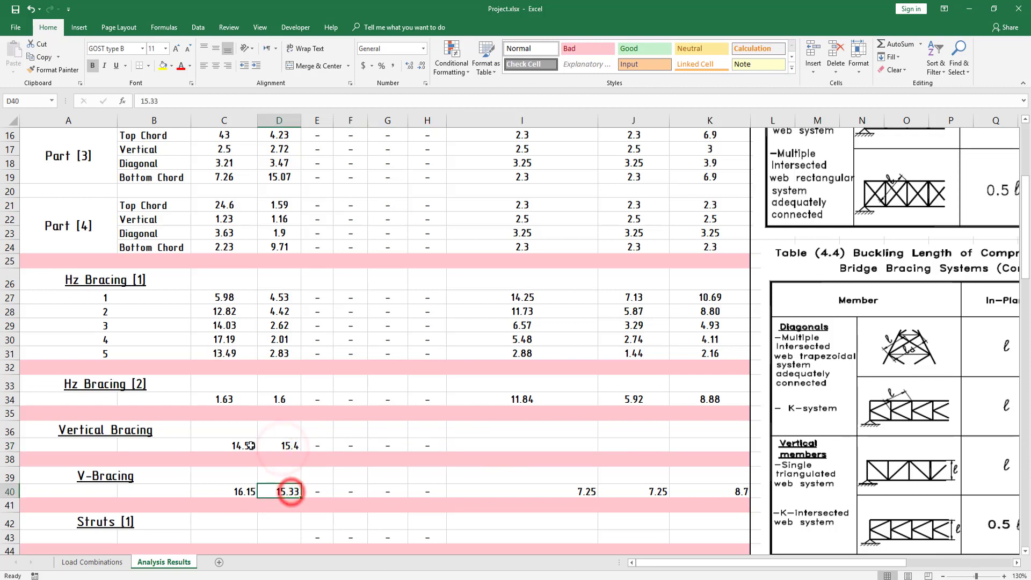
pyautogui.click(250, 446)
pyautogui.click(246, 490)
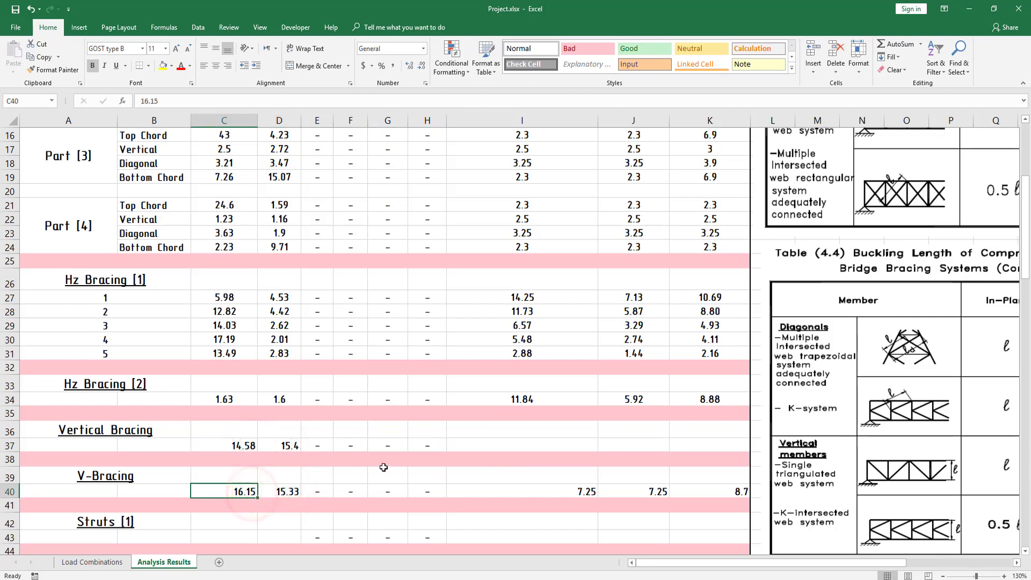
pyautogui.click(100, 429)
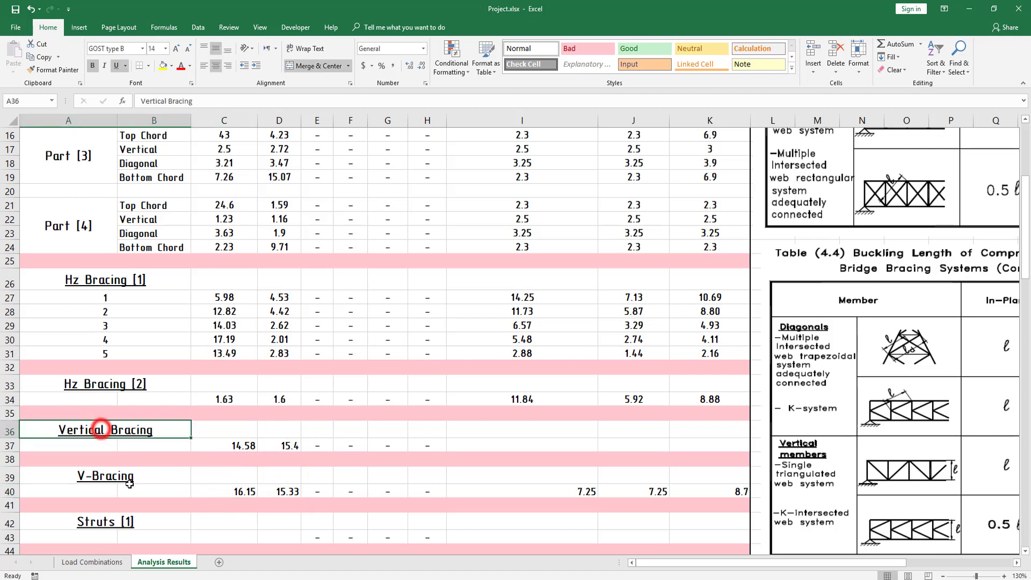
pyautogui.click(132, 472)
pyautogui.click(156, 430)
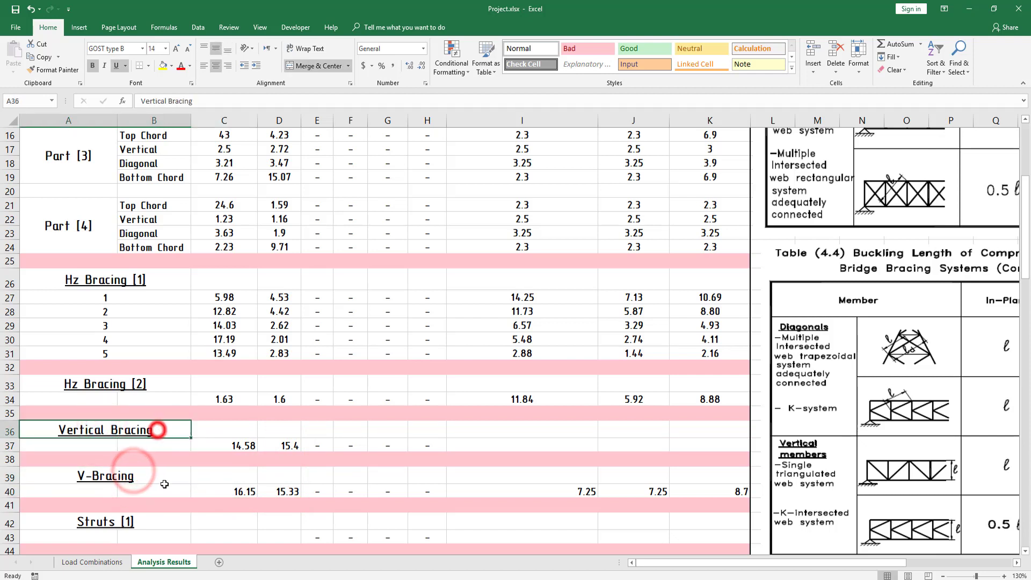
pyautogui.click(163, 488)
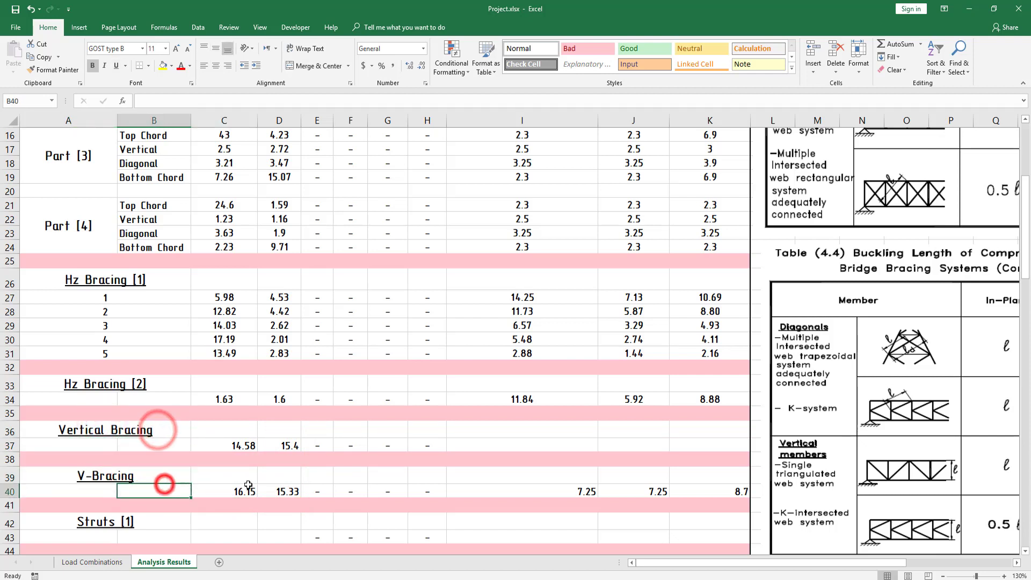
pyautogui.click(561, 449)
# Re-sort SAP2000's frame forces by station and compare the Vertical Bracing and V-Bracing forces
pyautogui.hotkey('alt', 'Tab')
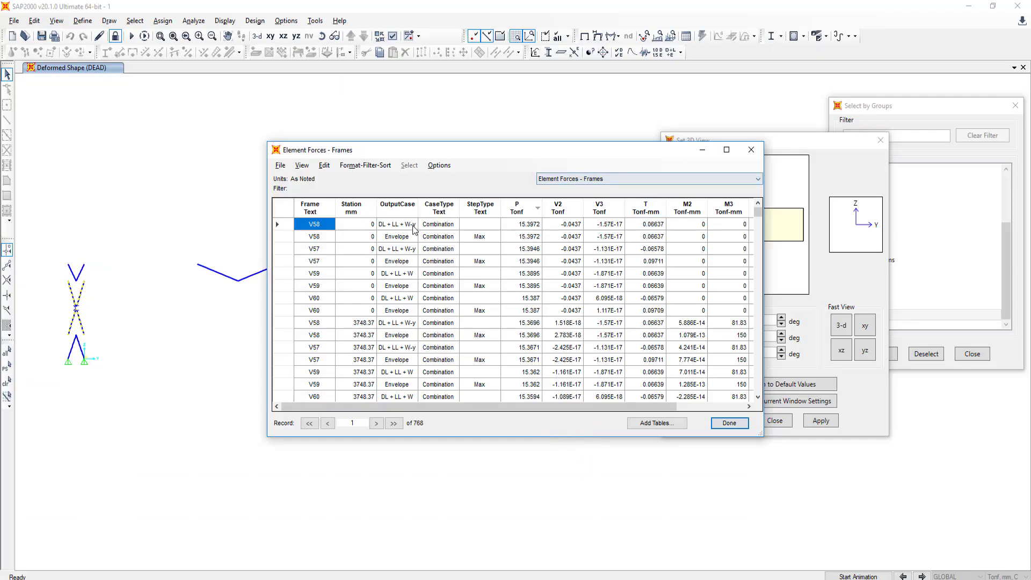
pyautogui.click(359, 205)
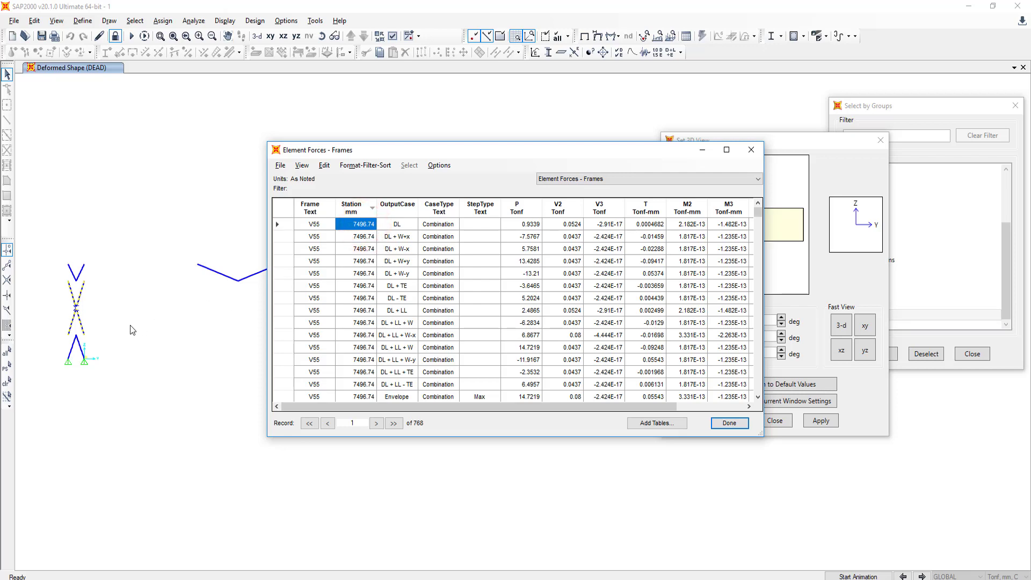
pyautogui.hotkey('alt', 'Tab')
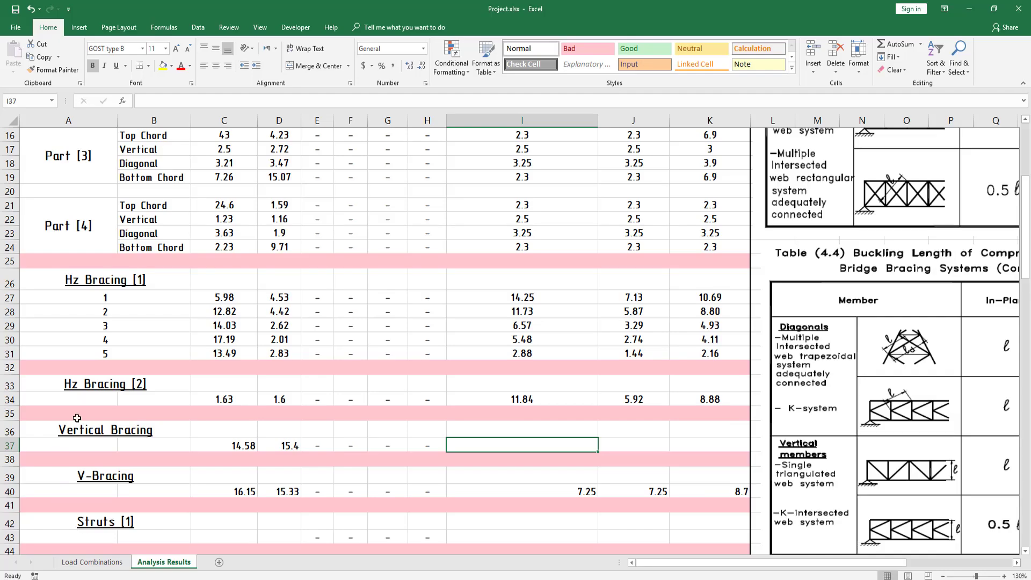
pyautogui.moveTo(75, 433); pyautogui.dragTo(290, 475)
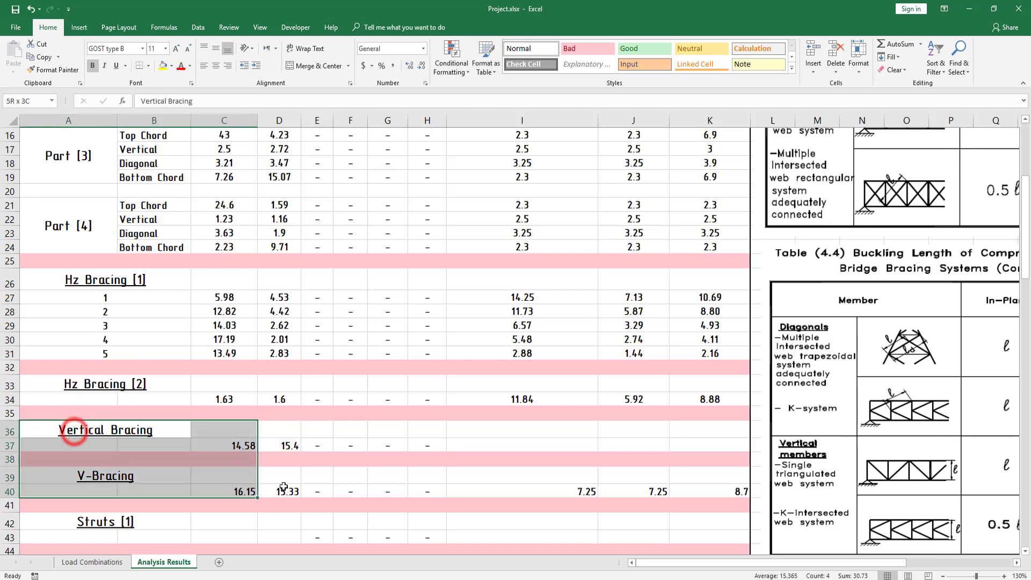
pyautogui.hotkey('alt', 'Tab')
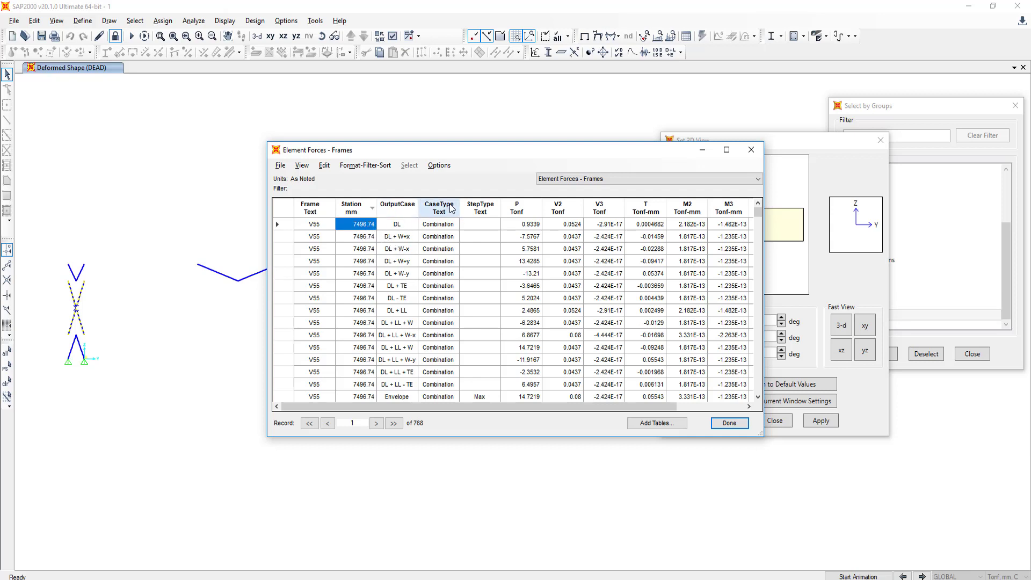
# Show the frame forces table for the left frame's lower diagonal brace, sorted by station
pyautogui.click(751, 150)
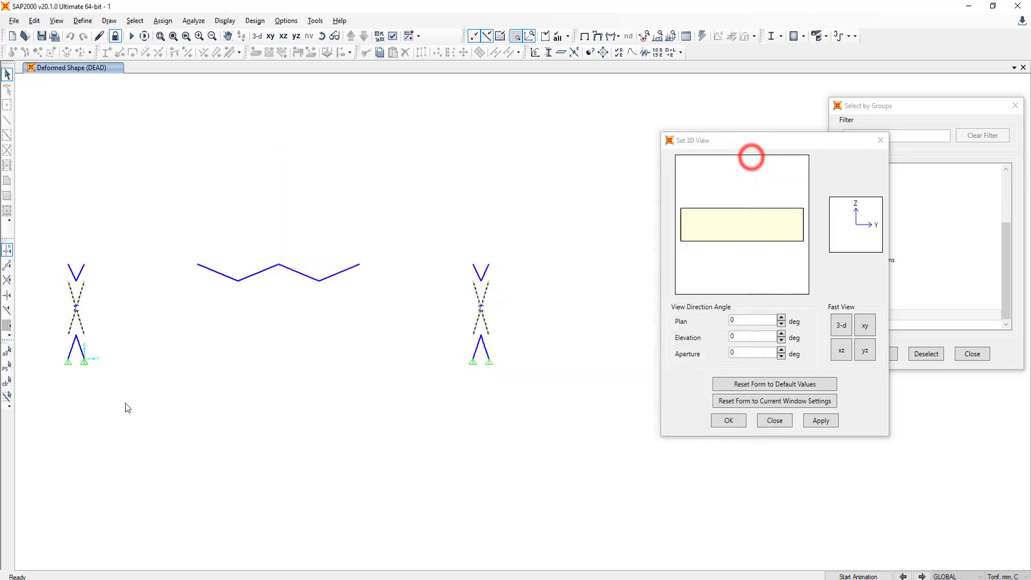
pyautogui.click(80, 295)
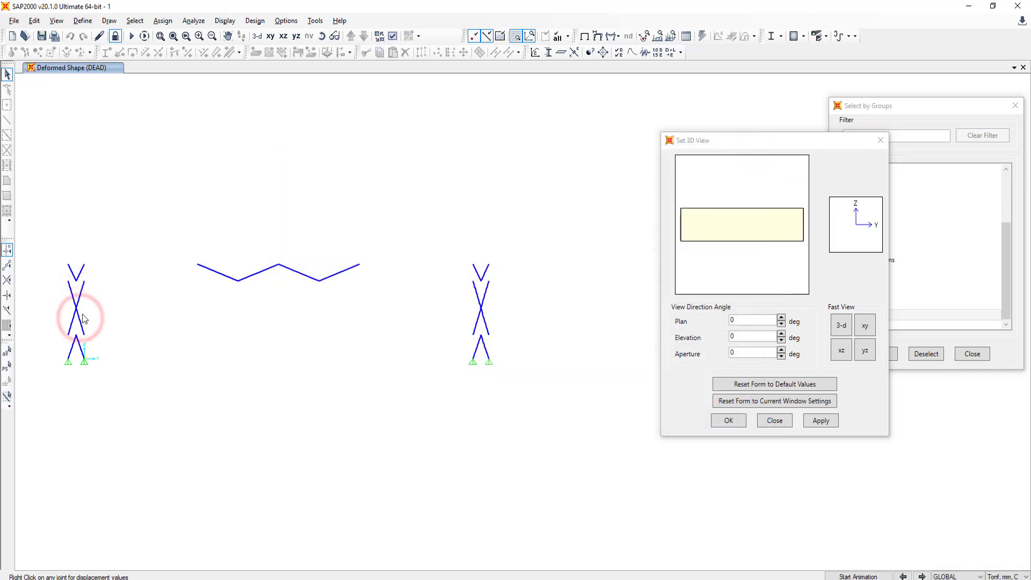
pyautogui.click(78, 317)
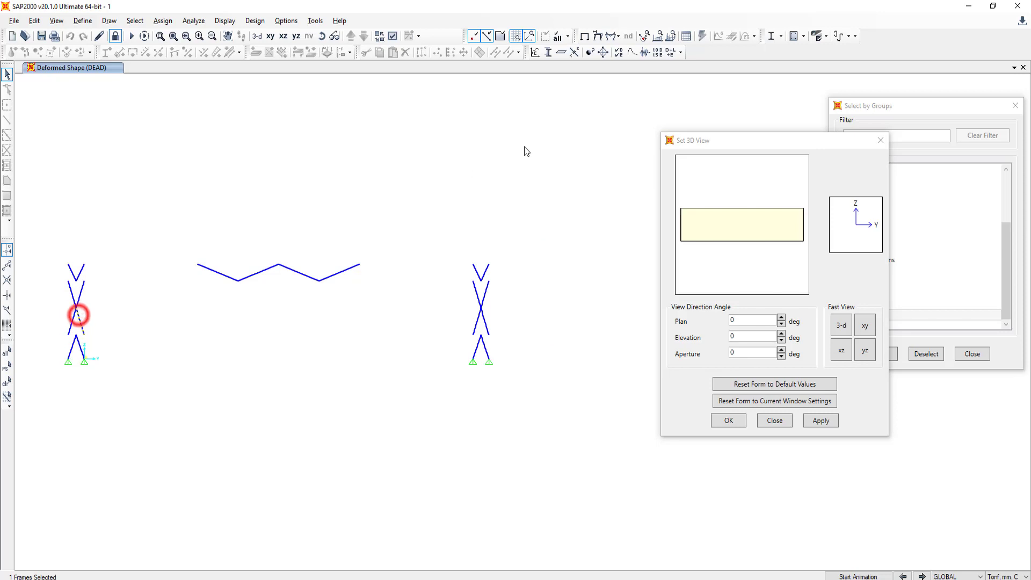
pyautogui.click(687, 34)
pyautogui.click(662, 460)
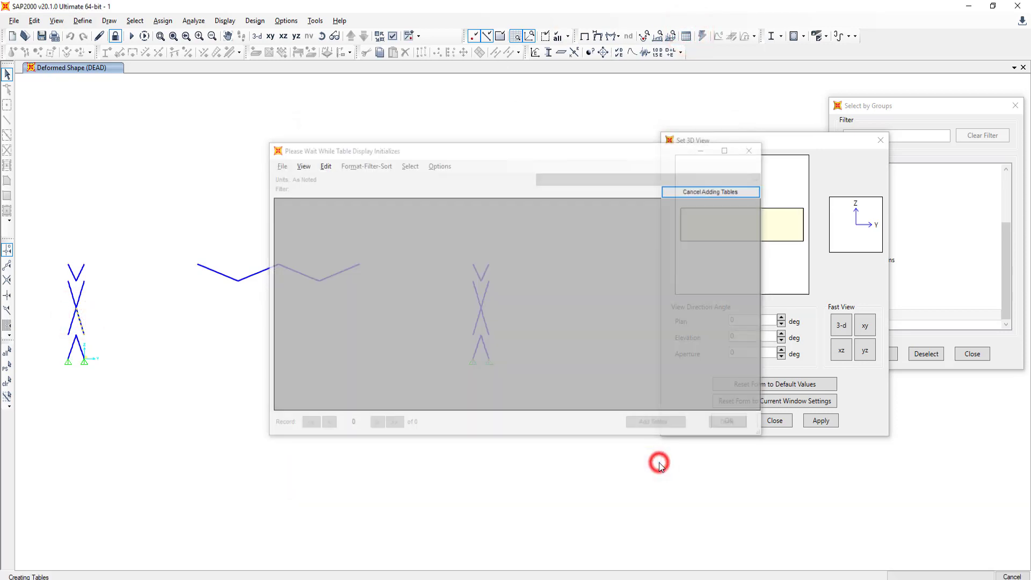
pyautogui.click(357, 208)
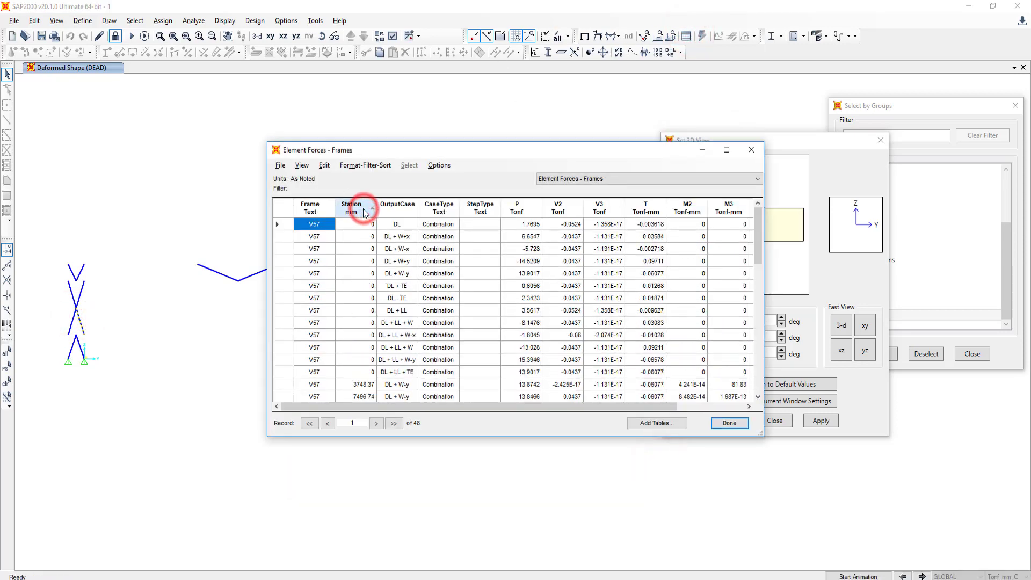
# Show the forces for the other left-frame diagonal brace V210, longest stations first
pyautogui.click(751, 149)
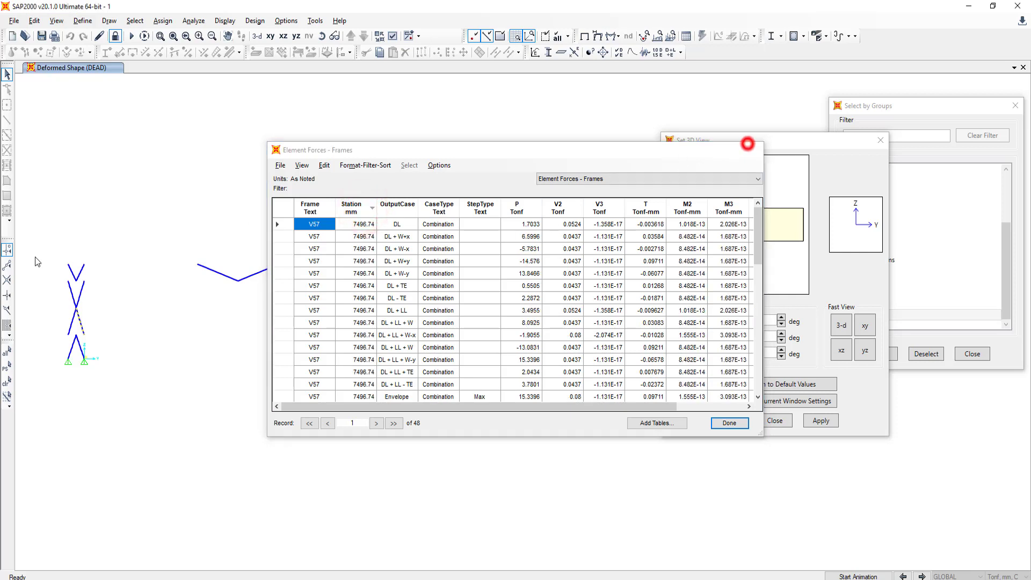
pyautogui.click(72, 295)
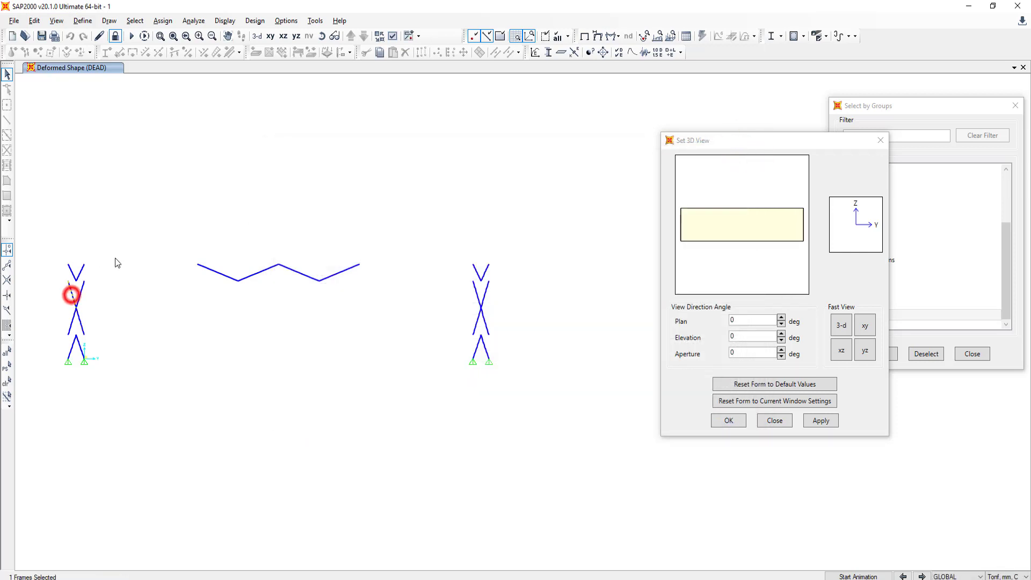
pyautogui.click(688, 38)
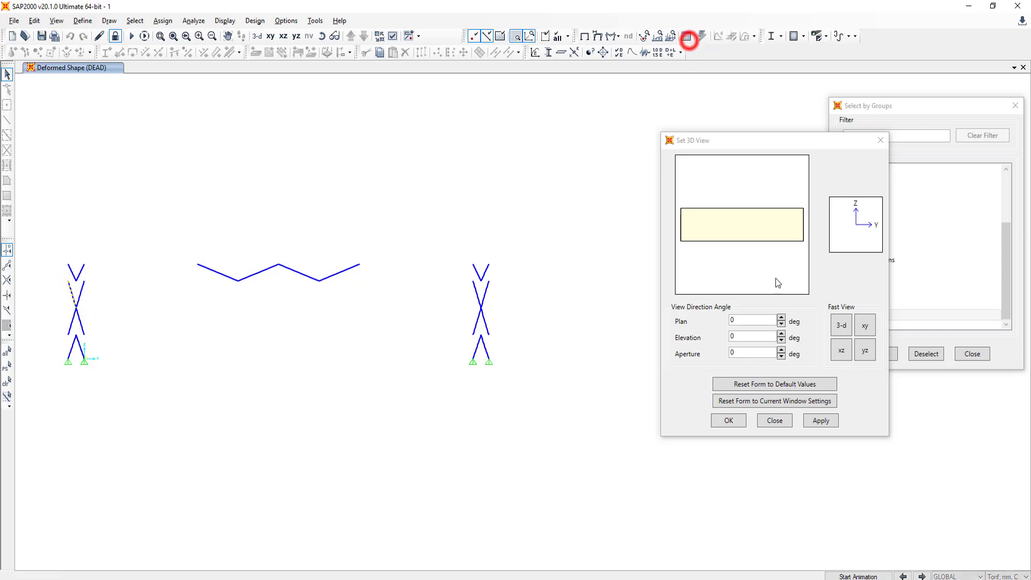
pyautogui.click(666, 459)
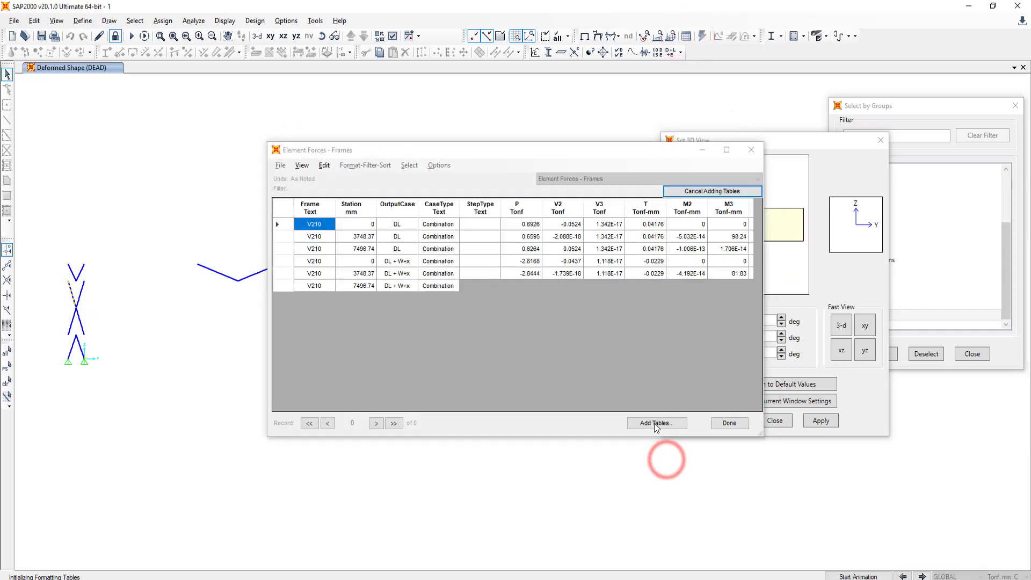
pyautogui.click(364, 208)
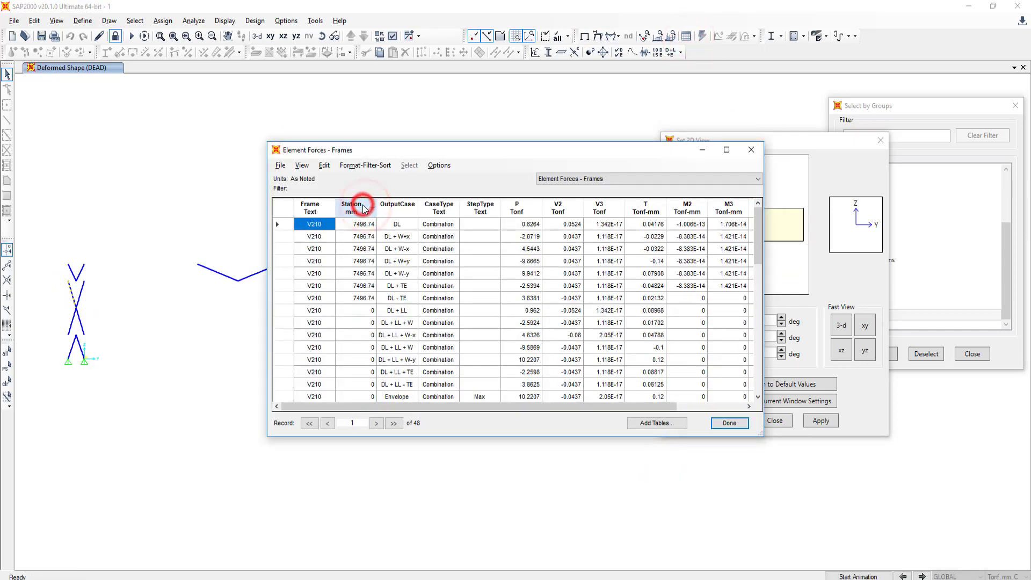
pyautogui.click(364, 208)
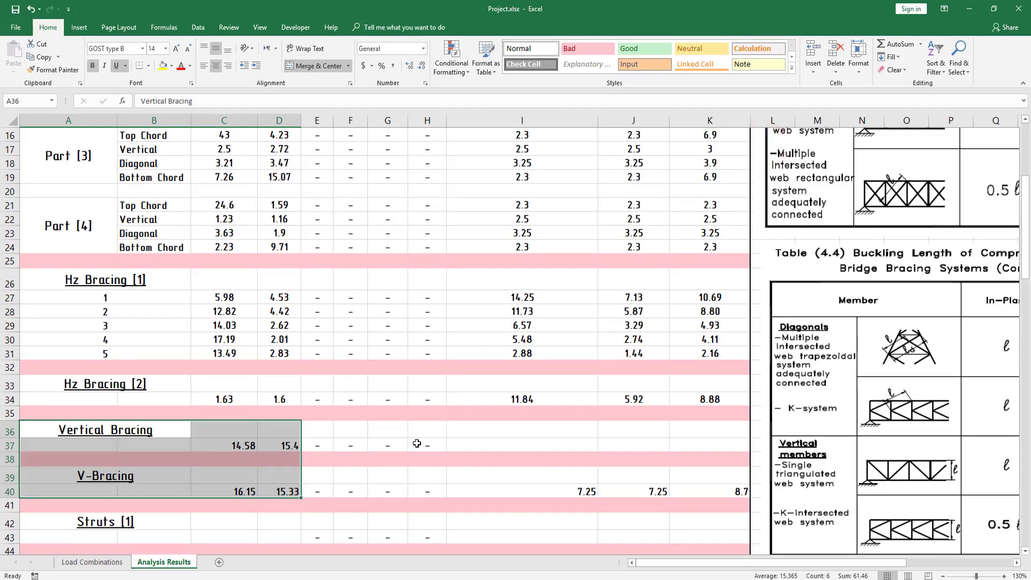
# Check the V-Bracing length 7.25 in I40 and enter member length 15 in I37
pyautogui.click(443, 439)
pyautogui.click(571, 452)
pyautogui.click(601, 495)
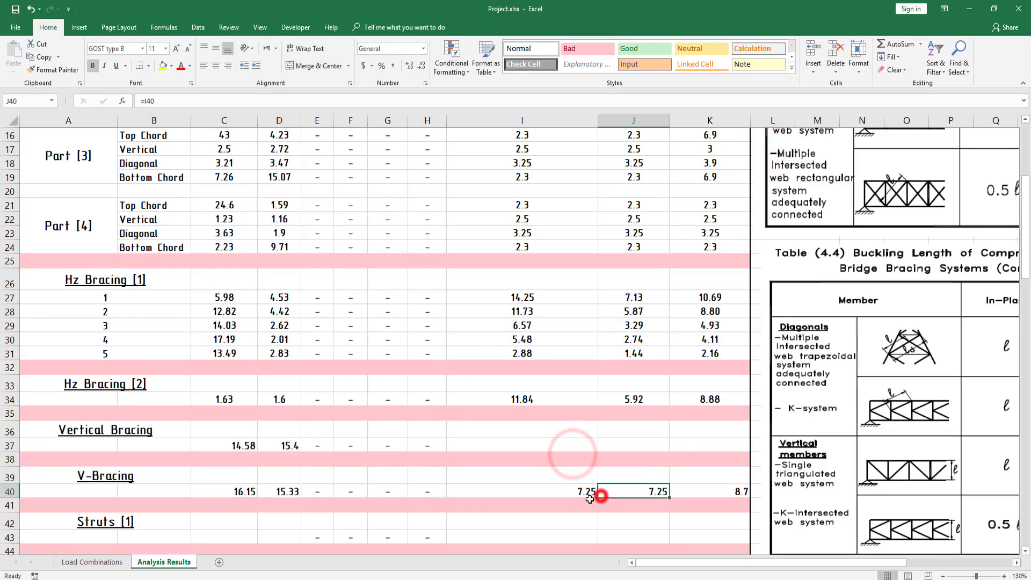
pyautogui.click(581, 493)
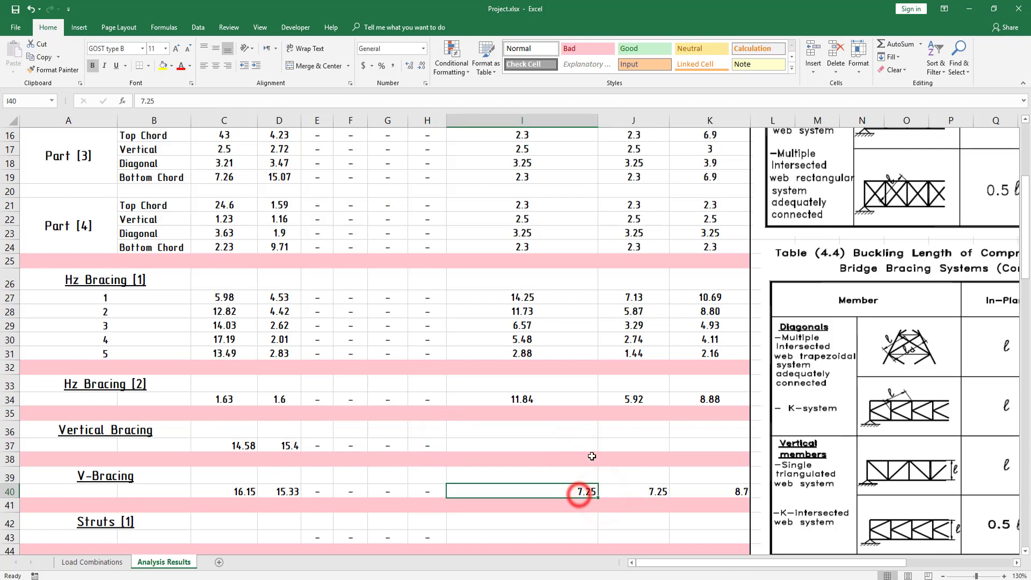
pyautogui.click(553, 442)
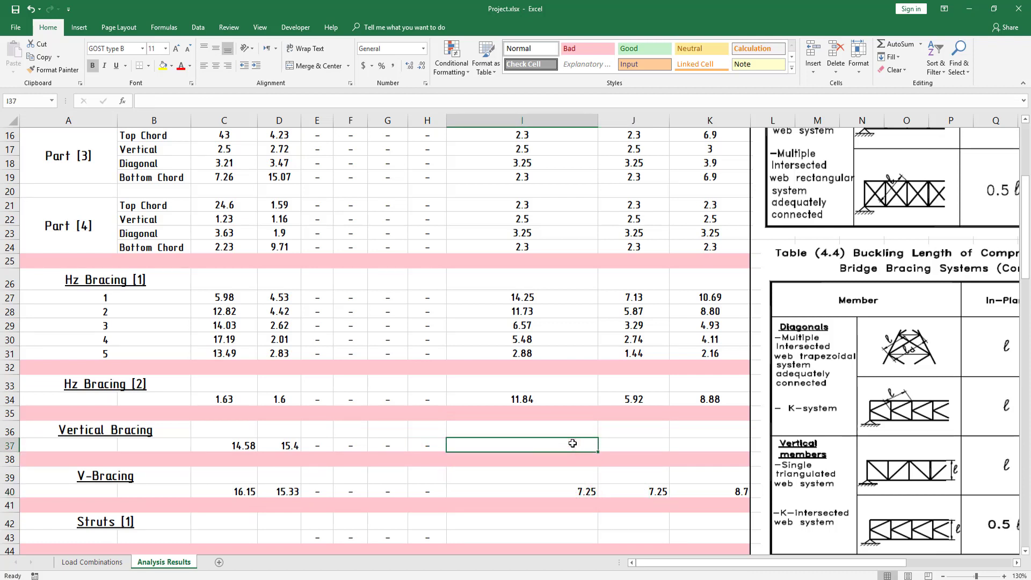
pyautogui.write('15')
pyautogui.press('Return')
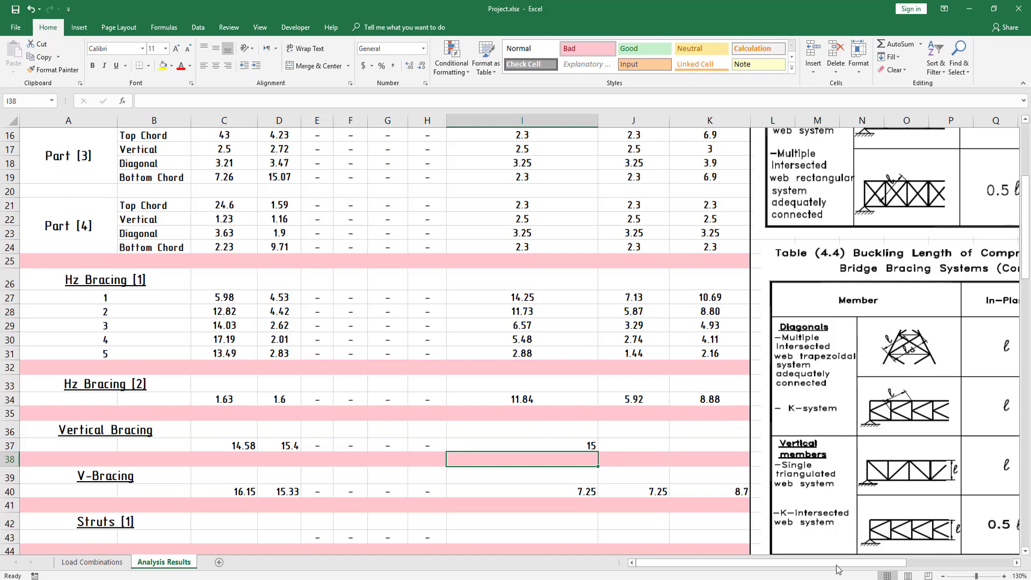
# Scroll right to view the embedded buckling-length table picture in full
pyautogui.moveTo(836, 563); pyautogui.dragTo(870, 564)
pyautogui.scroll(3, 902, 298)
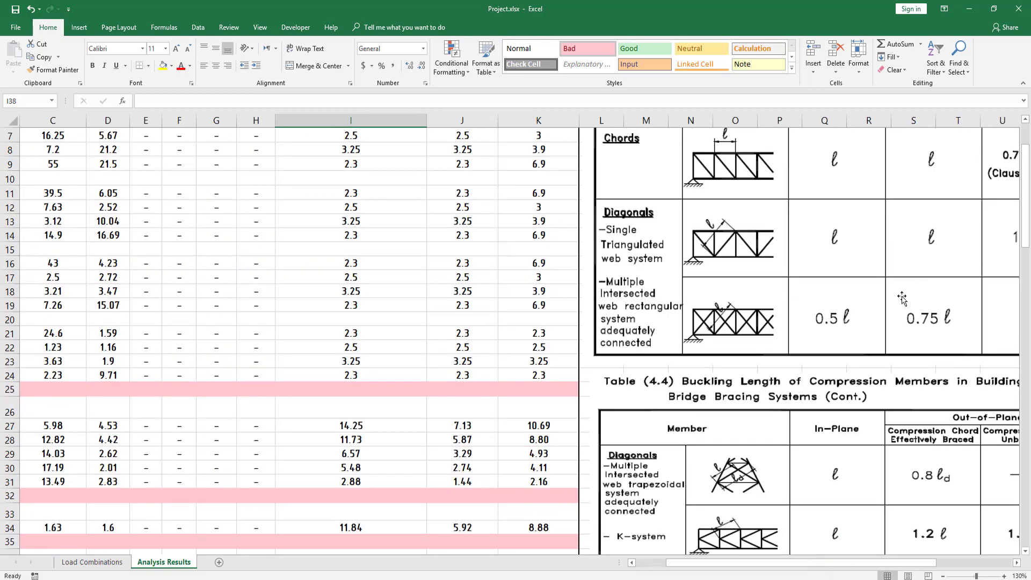
pyautogui.click(870, 325)
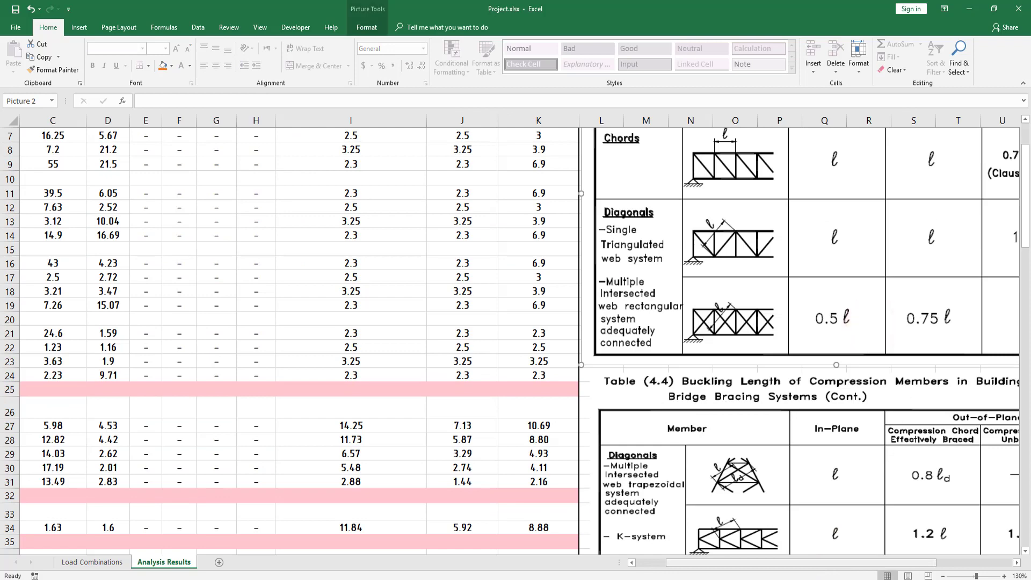
pyautogui.moveTo(878, 562); pyautogui.dragTo(908, 562)
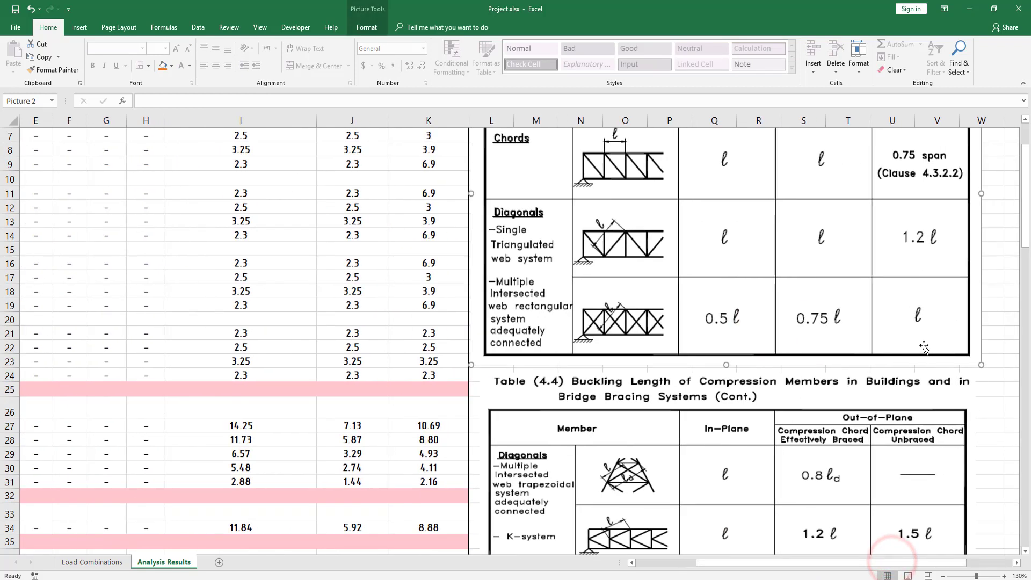
pyautogui.click(1012, 314)
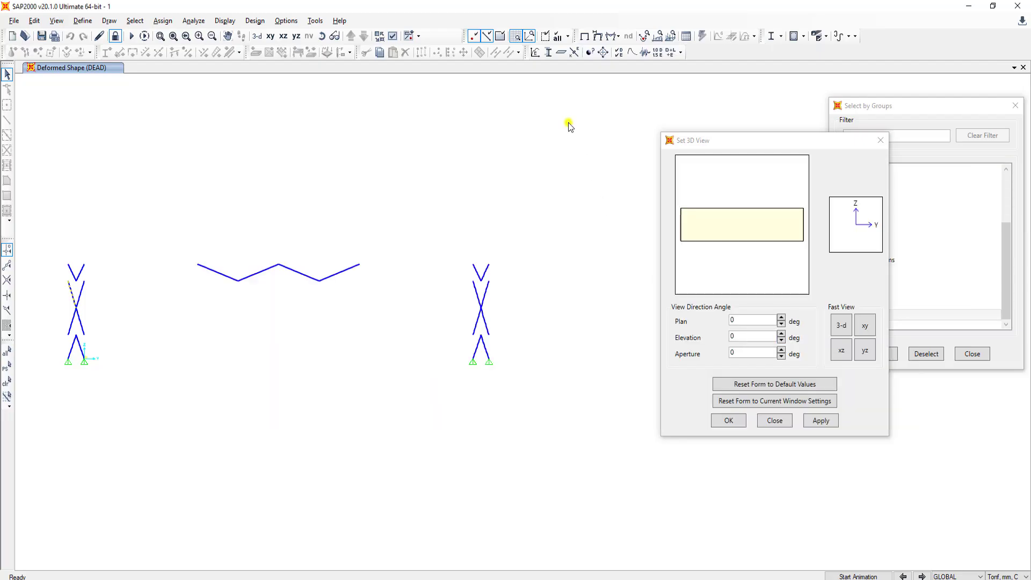
# Show only the selected member, then restore display of the whole model
pyautogui.rightClick(569, 126)
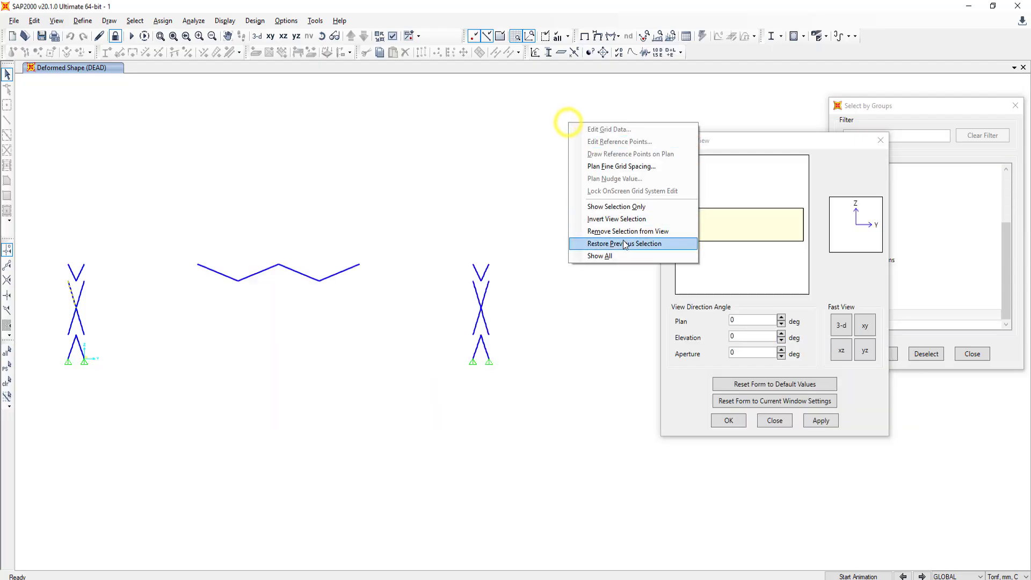
pyautogui.click(626, 206)
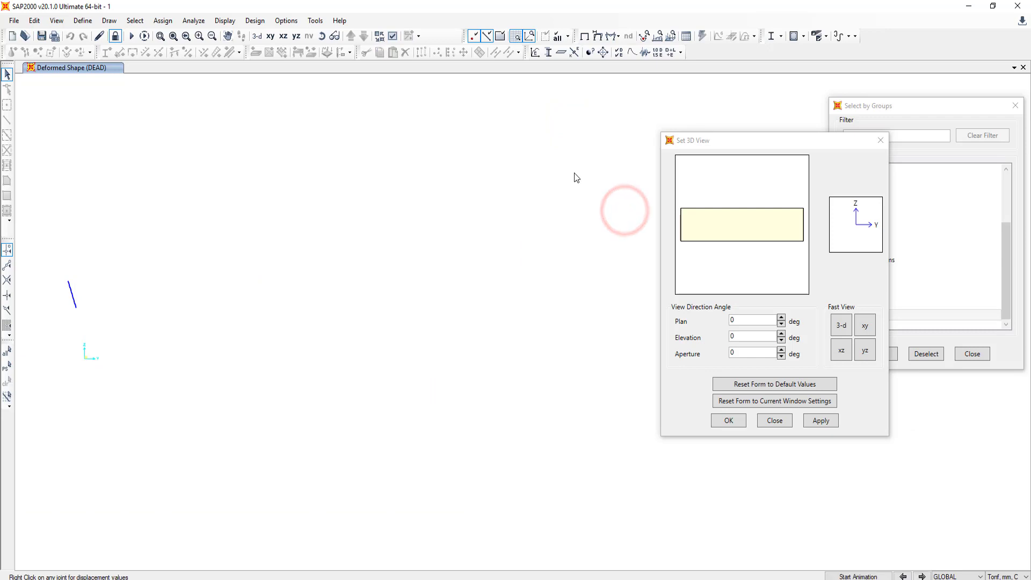
pyautogui.rightClick(410, 138)
pyautogui.click(453, 274)
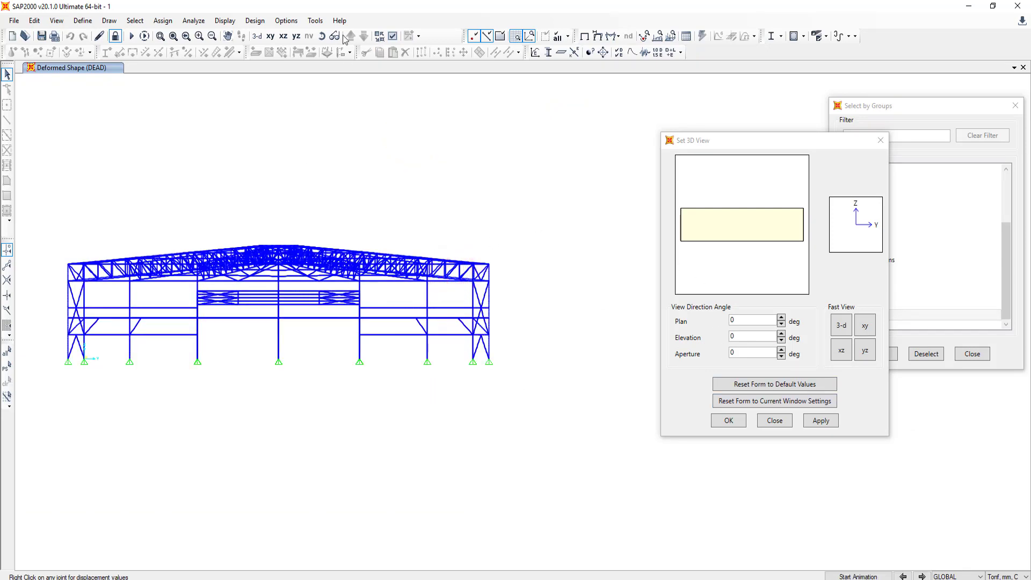
# Switch to a 3-D view, zoom in on the lower members and pick joint 98
pyautogui.click(257, 36)
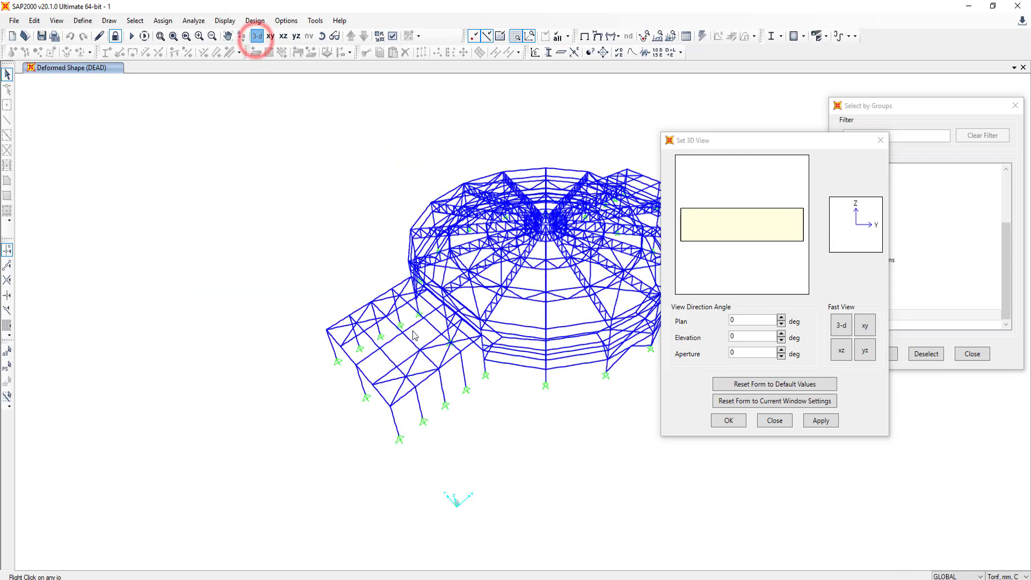
pyautogui.scroll(2, 463, 338)
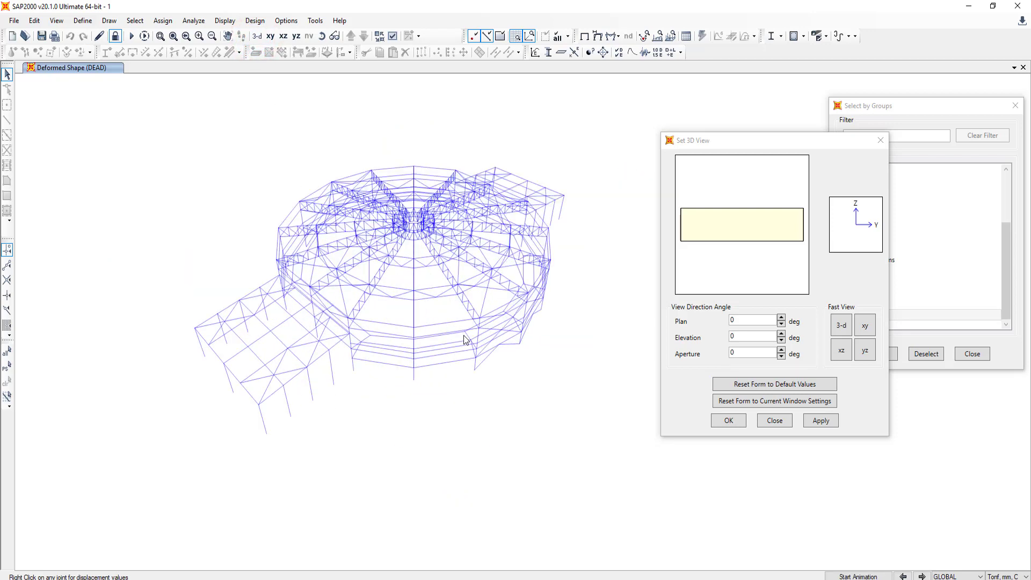
pyautogui.scroll(2, 610, 361)
pyautogui.scroll(1, 584, 348)
pyautogui.scroll(1, 584, 348)
pyautogui.scroll(2, 571, 345)
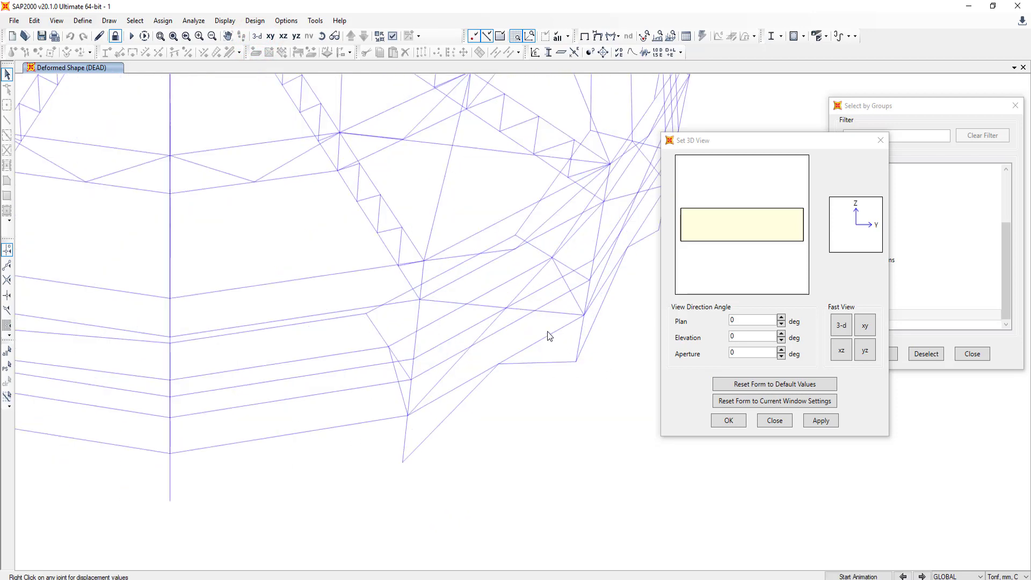
pyautogui.click(506, 310)
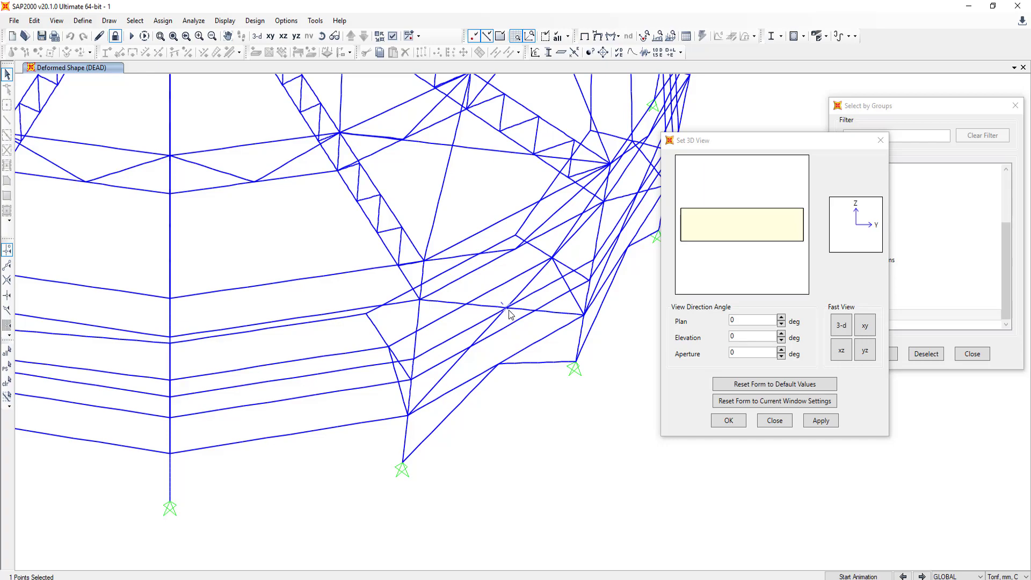
pyautogui.hotkey('alt', 'Tab')
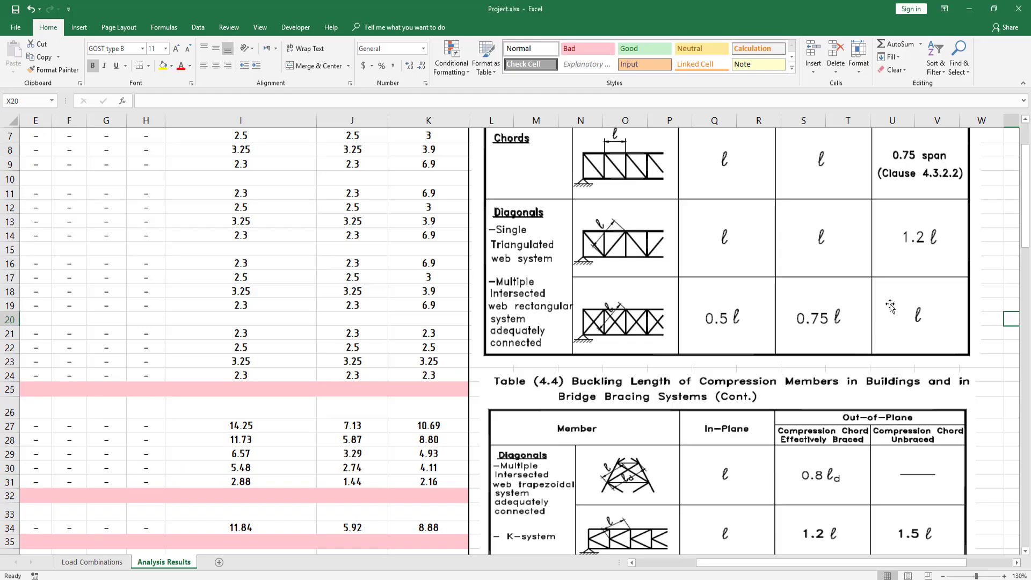
# Enter the formula =I37*0.5 in J37, giving a buckling length of 7.5
pyautogui.scroll(-2, 404, 310)
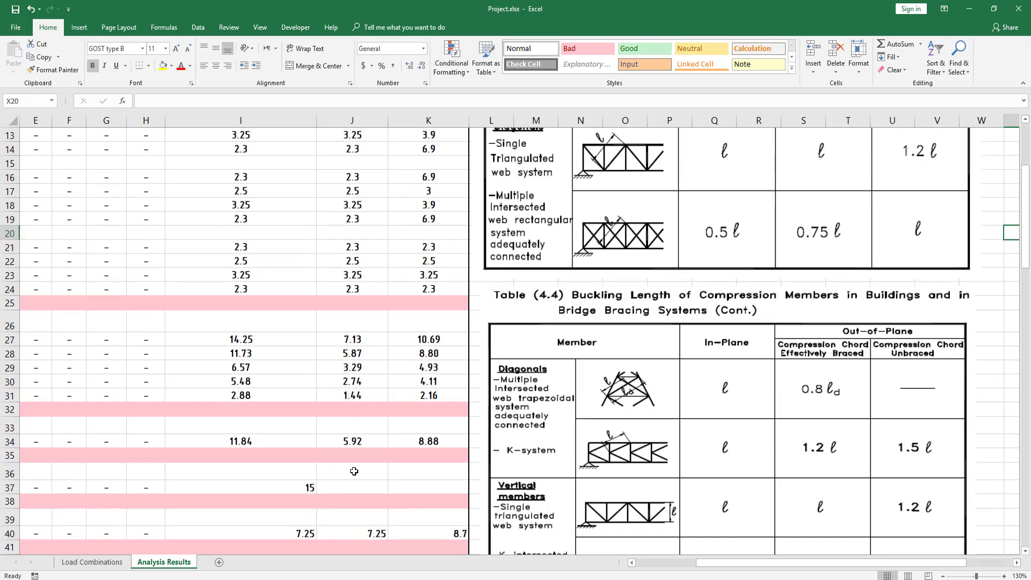
pyautogui.scroll(-1, 354, 471)
pyautogui.click(381, 445)
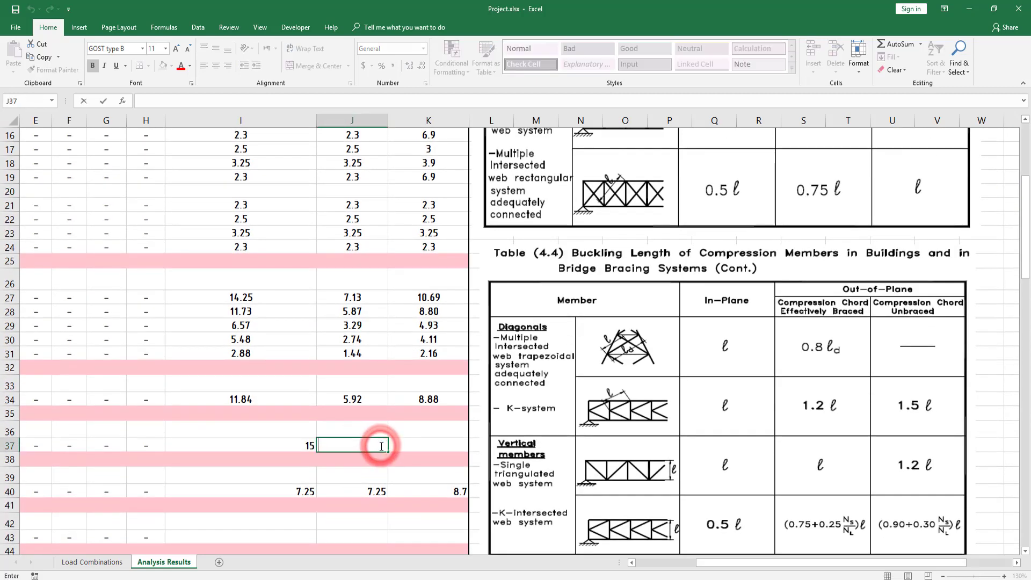
pyautogui.write('=')
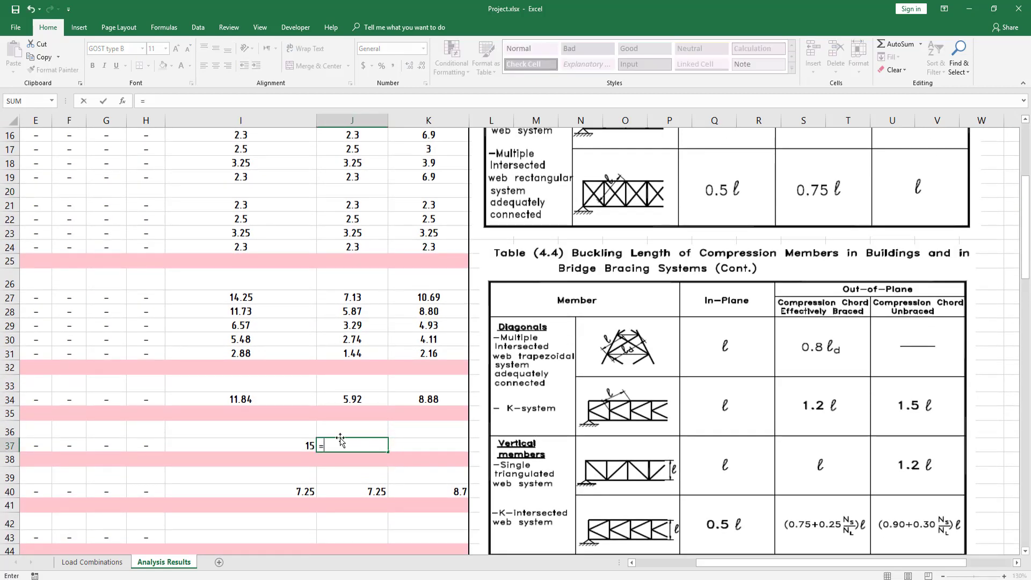
pyautogui.click(279, 459)
pyautogui.click(287, 446)
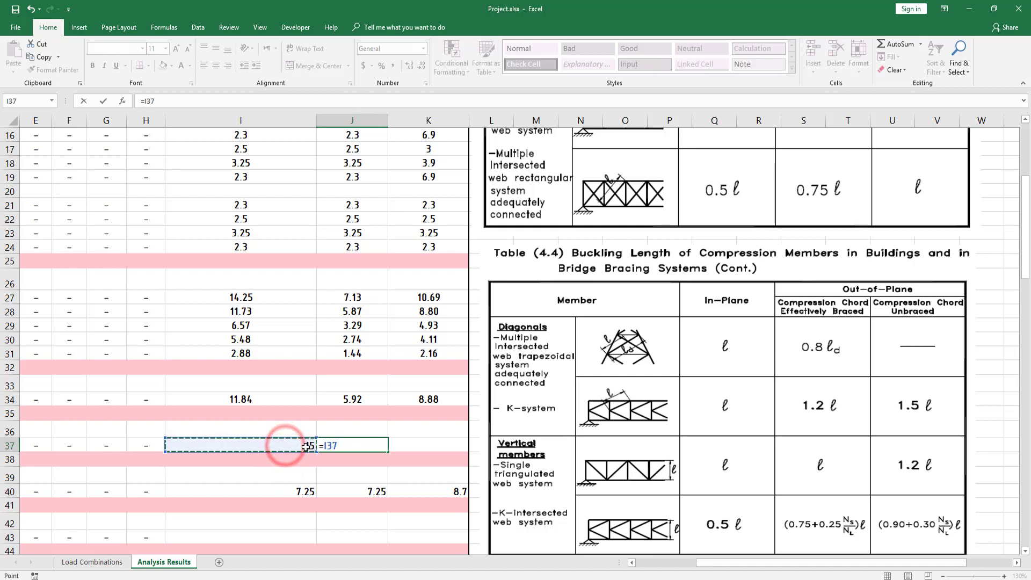
pyautogui.write('*')
pyautogui.press('Return')
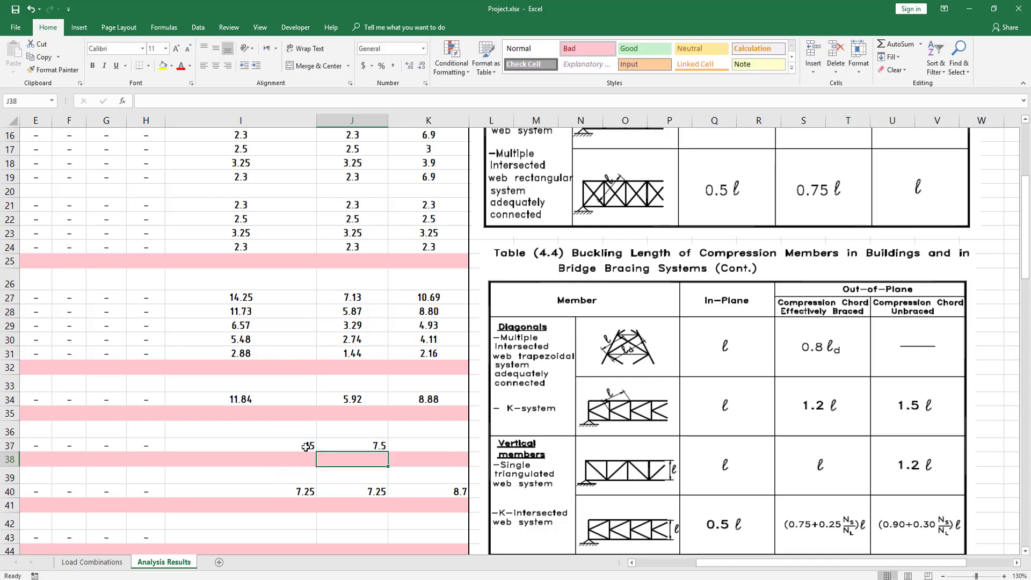
# Enter the second buckling length 15 in K37
pyautogui.click(414, 443)
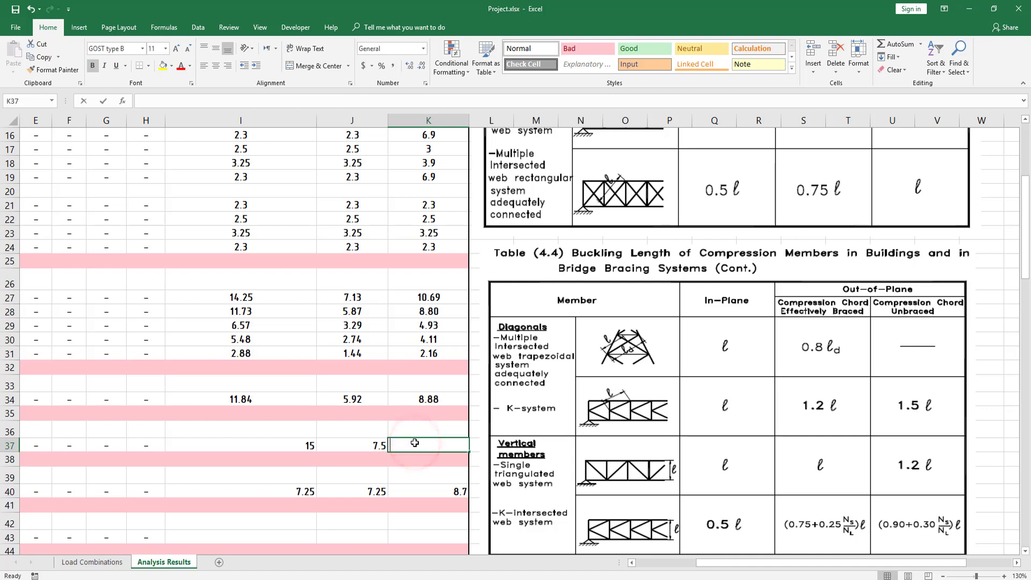
pyautogui.write('1.')
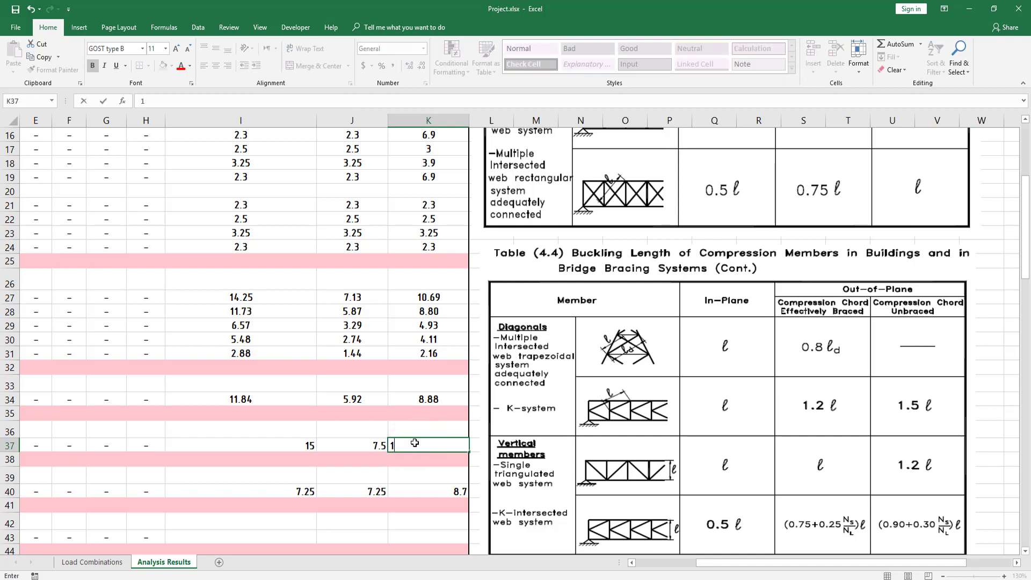
pyautogui.write('5')
pyautogui.press('Return')
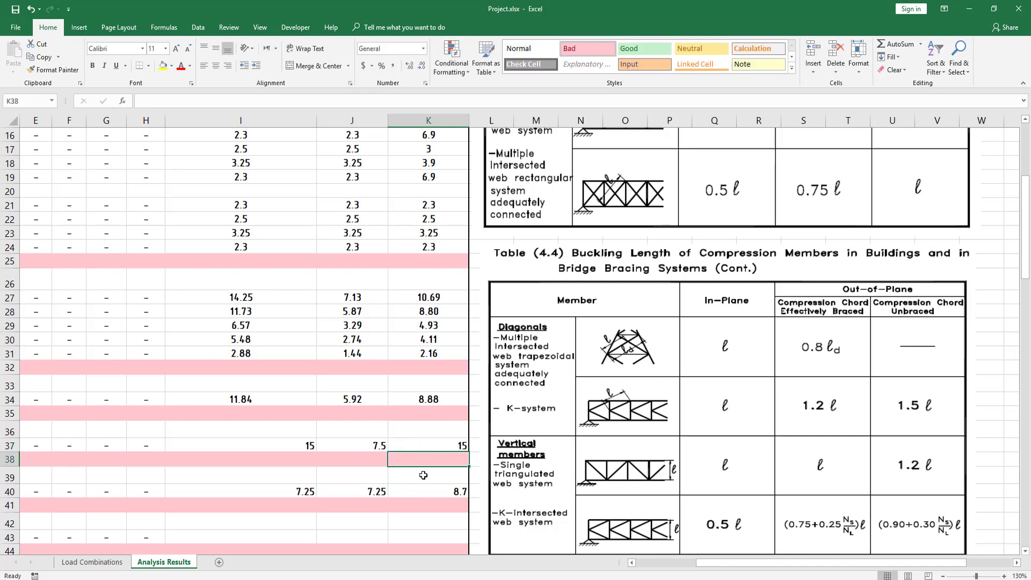
pyautogui.click(445, 446)
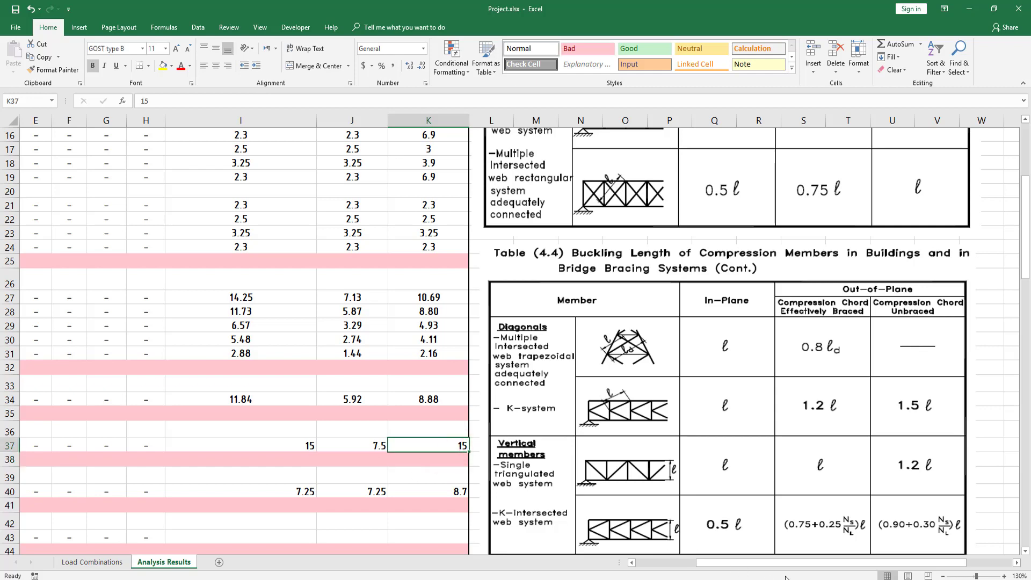
pyautogui.moveTo(784, 562); pyautogui.dragTo(695, 573)
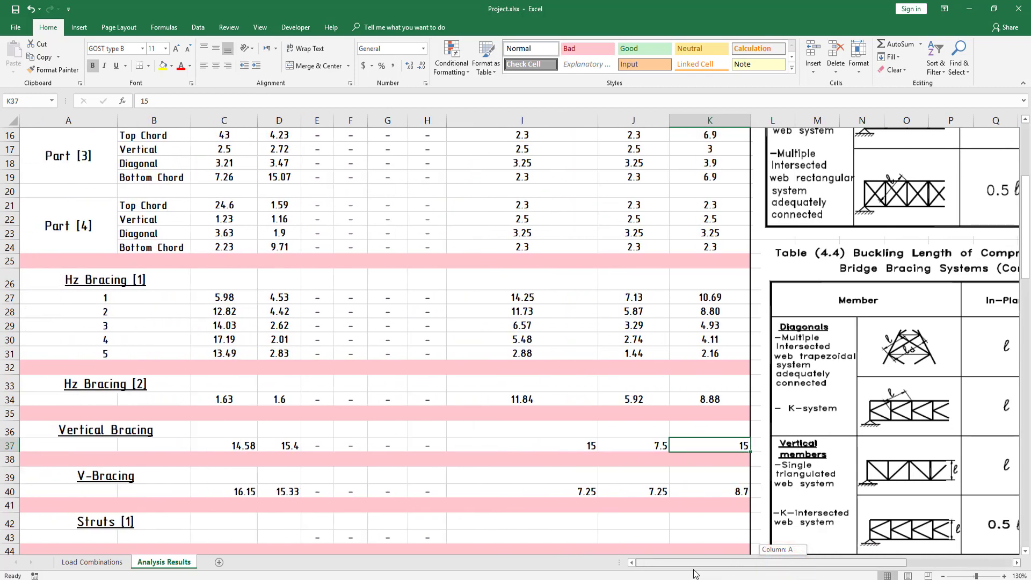
# Centre the lengths in I37:K37 and copy that formatting onto I40:K40
pyautogui.moveTo(709, 444); pyautogui.dragTo(534, 446)
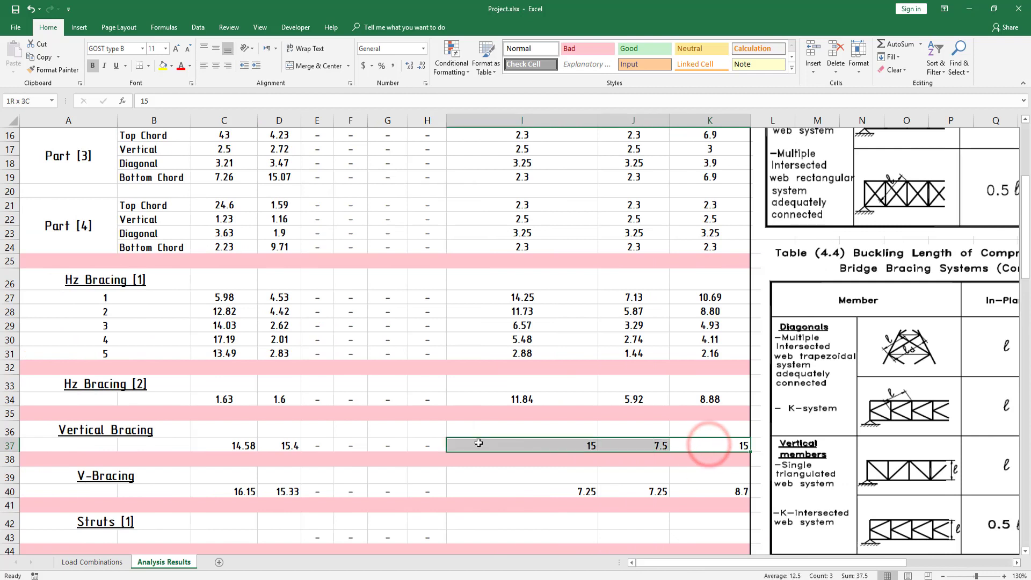
pyautogui.click(216, 65)
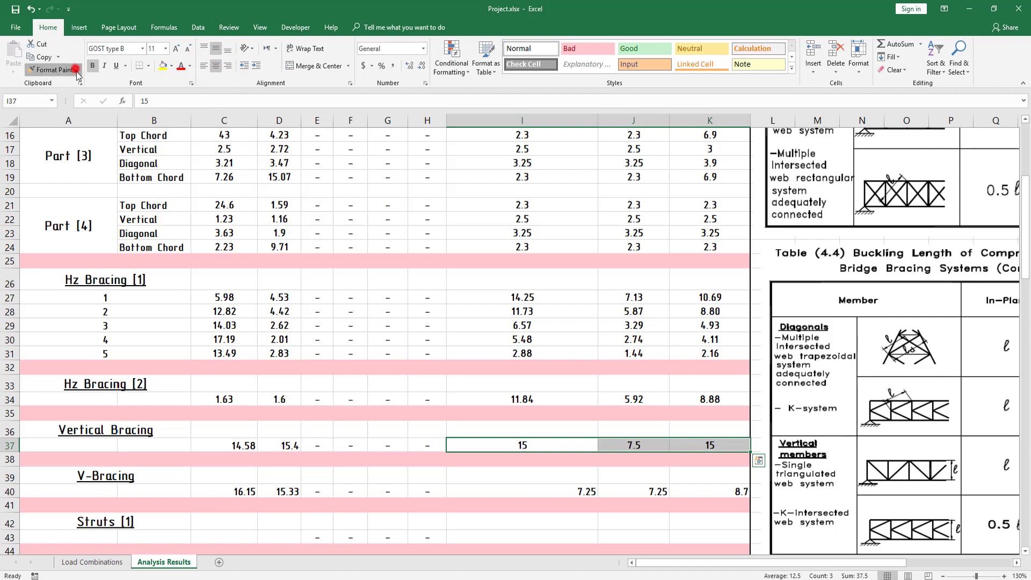
pyautogui.click(53, 69)
pyautogui.moveTo(707, 492); pyautogui.dragTo(542, 493)
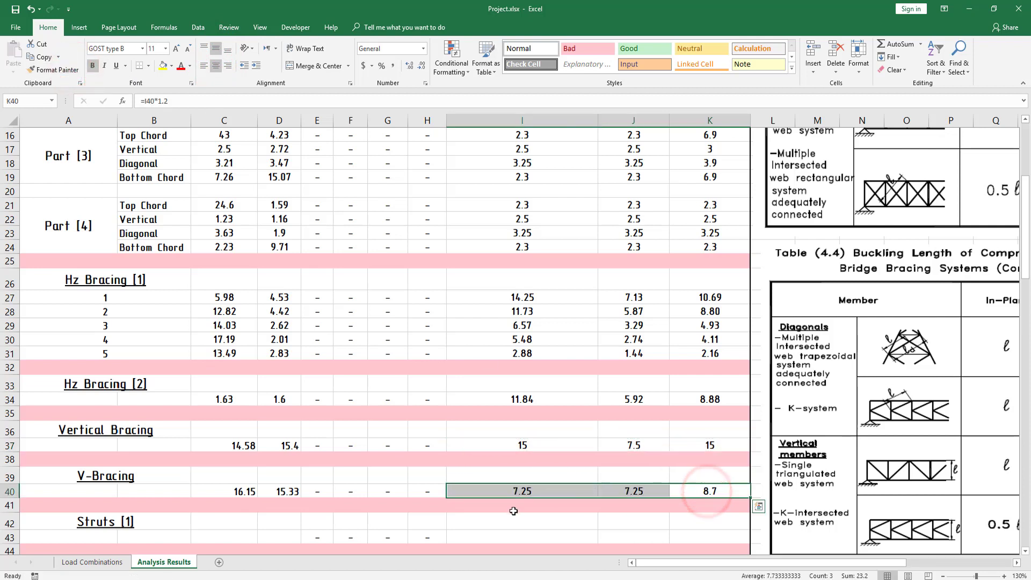
pyautogui.click(322, 477)
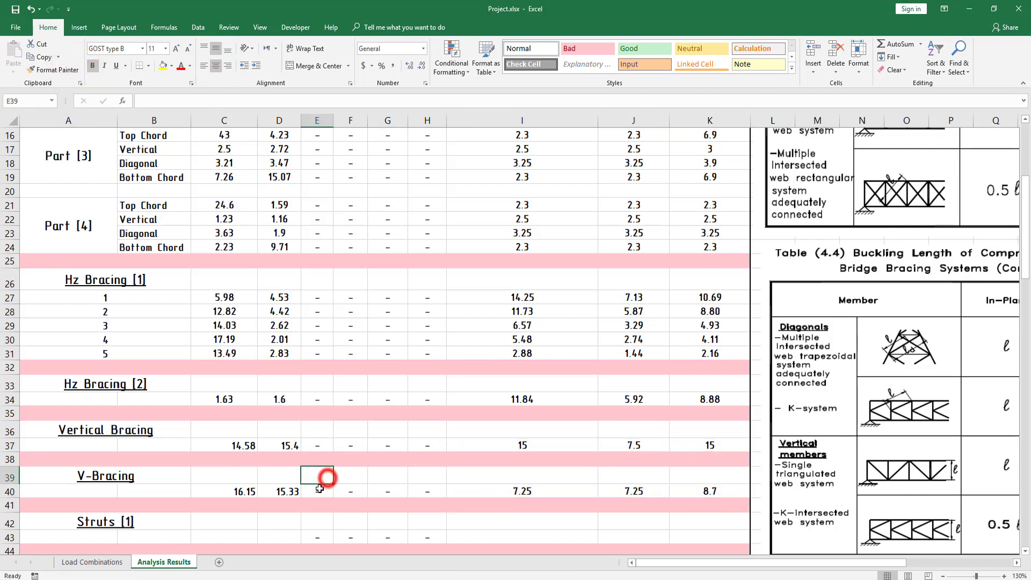
# Centre the force values in C40:D40 and C37:D37 horizontally and vertically
pyautogui.click(286, 491)
pyautogui.moveTo(252, 490); pyautogui.dragTo(231, 491)
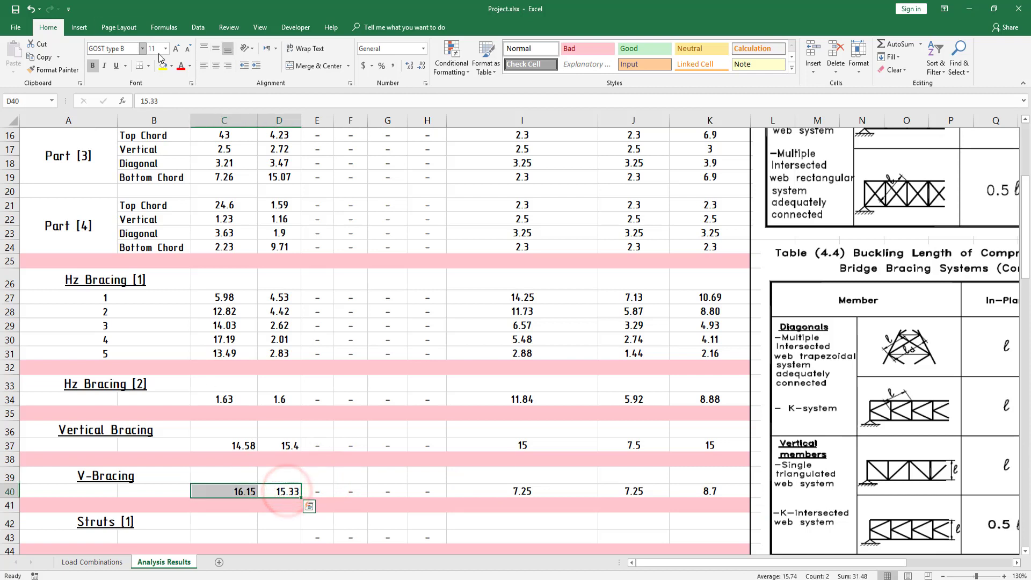
pyautogui.click(221, 72)
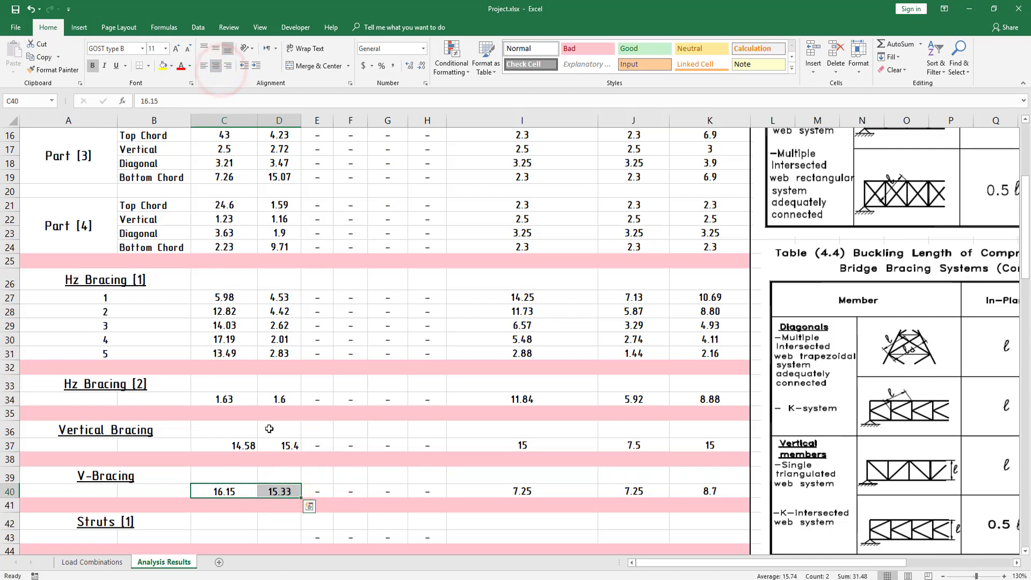
pyautogui.moveTo(283, 445); pyautogui.dragTo(231, 446)
pyautogui.click(215, 66)
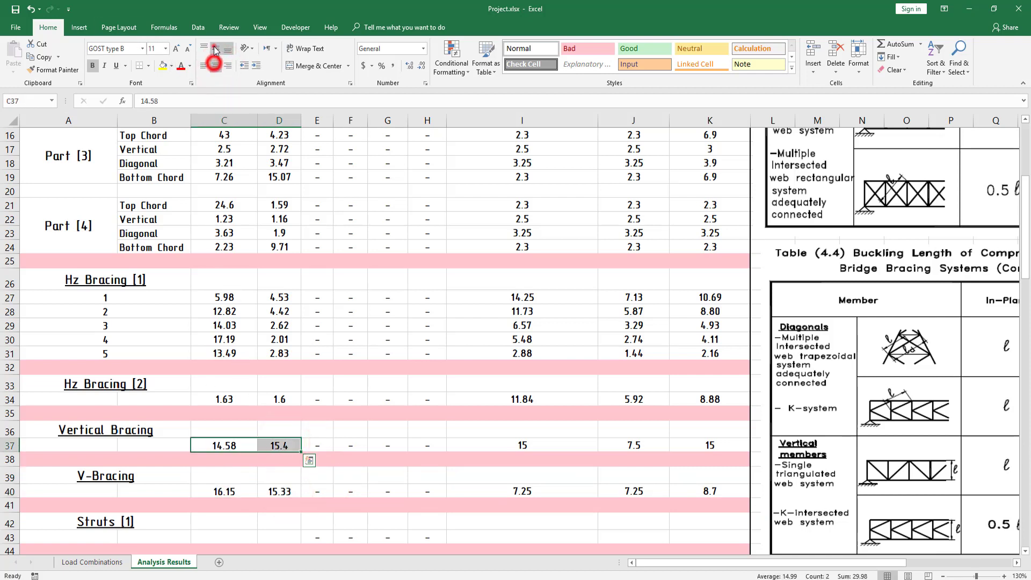
pyautogui.click(215, 48)
pyautogui.click(368, 459)
# Move down to cell C42 in the Struts [1] row
pyautogui.scroll(-5, 293, 421)
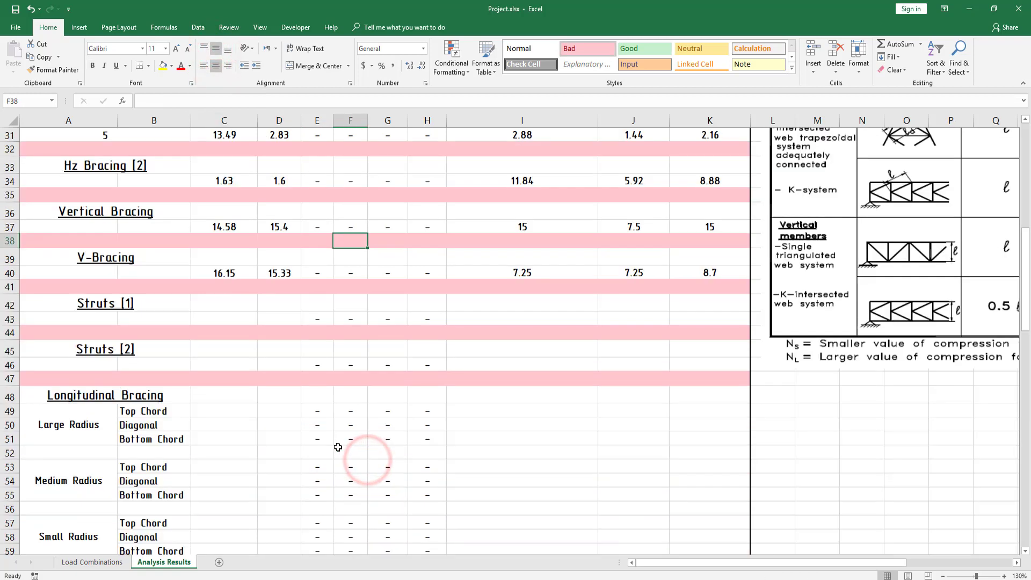
pyautogui.click(350, 364)
pyautogui.click(257, 299)
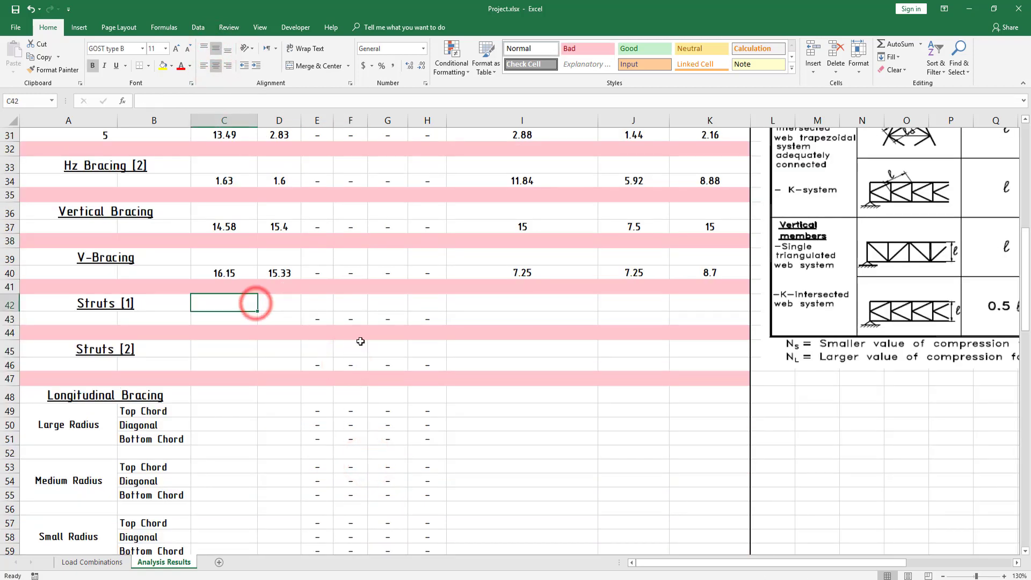
pyautogui.scroll(1, 360, 339)
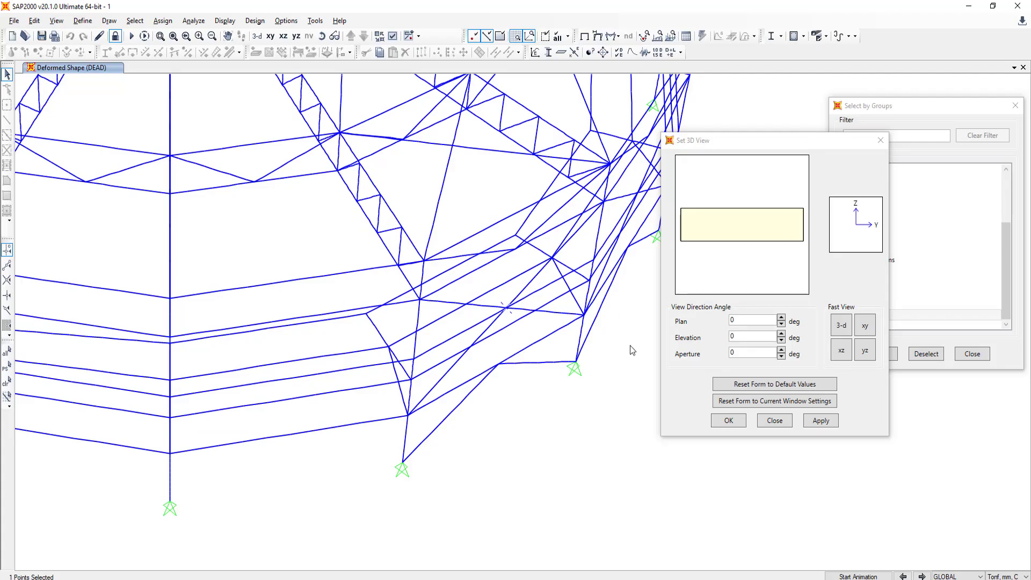
# Close the 3D view settings and select all members of the Struts group
pyautogui.click(881, 139)
pyautogui.click(315, 220)
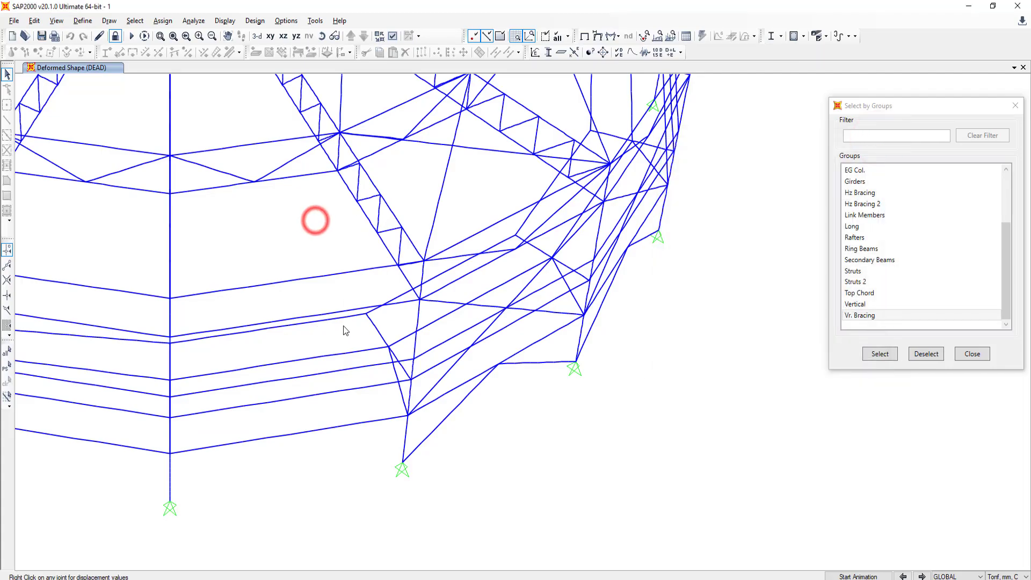
pyautogui.click(872, 271)
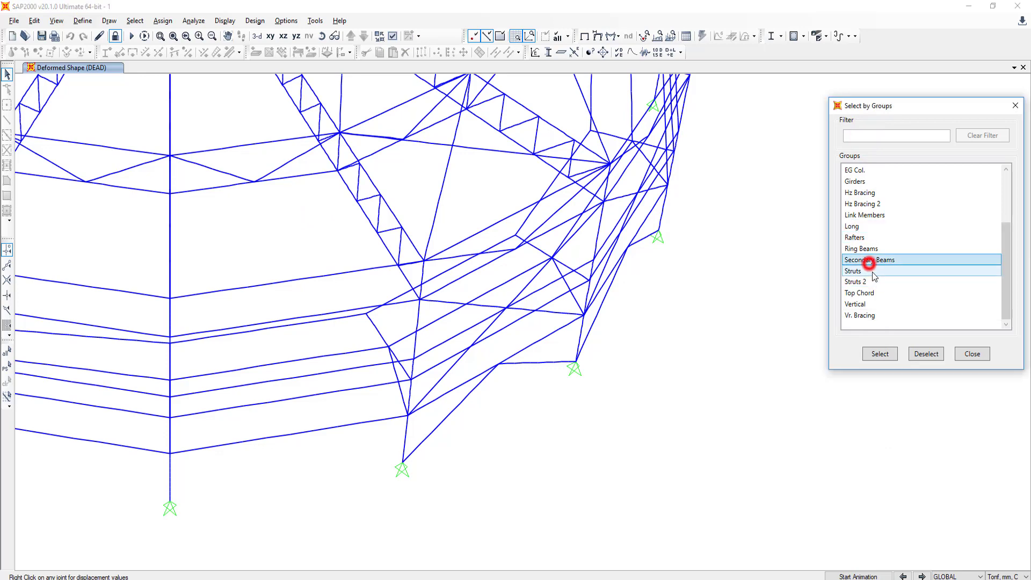
pyautogui.click(885, 353)
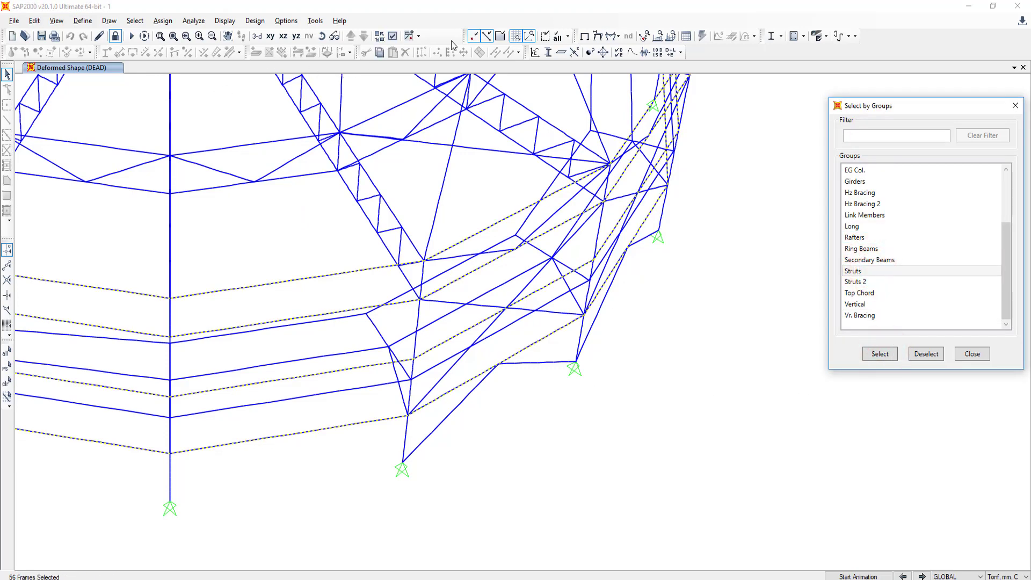
# Cancel the results table chooser, then hide the selected struts from the view
pyautogui.click(686, 37)
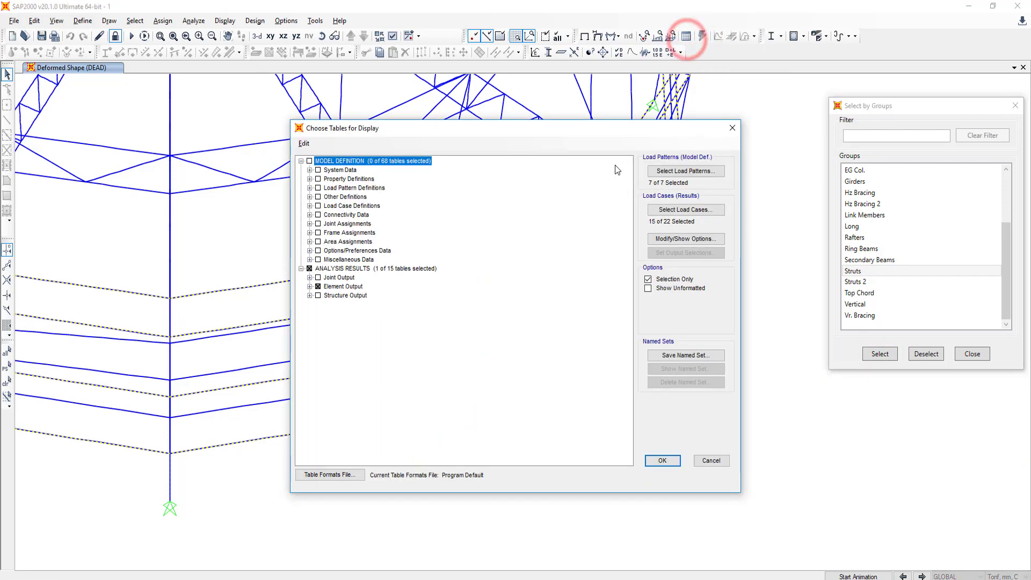
pyautogui.moveTo(505, 135)
pyautogui.mouseDown()
pyautogui.moveTo(639, 356)
pyautogui.moveTo(593, 416)
pyautogui.mouseUp()
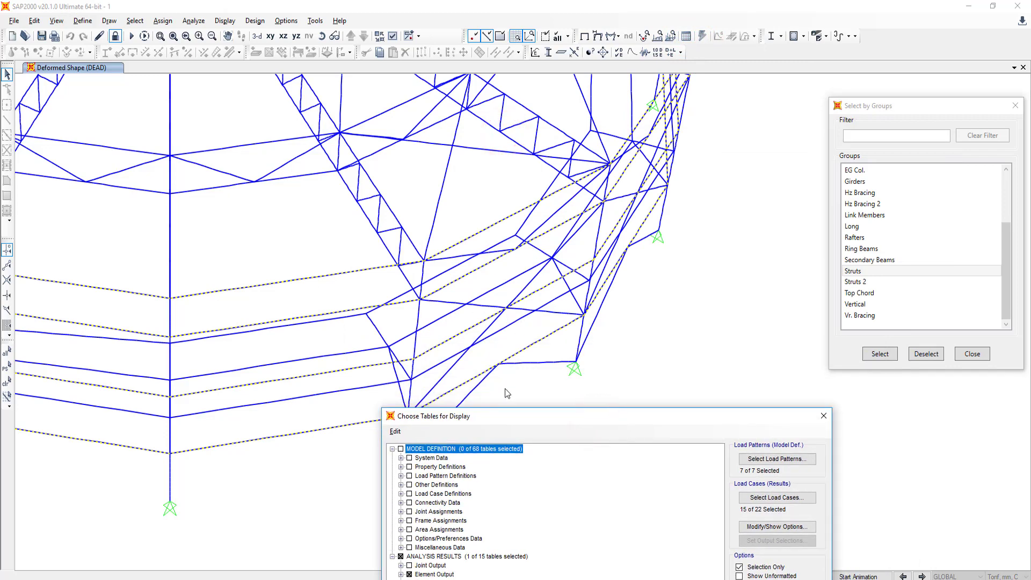
pyautogui.moveTo(514, 419); pyautogui.dragTo(516, 208)
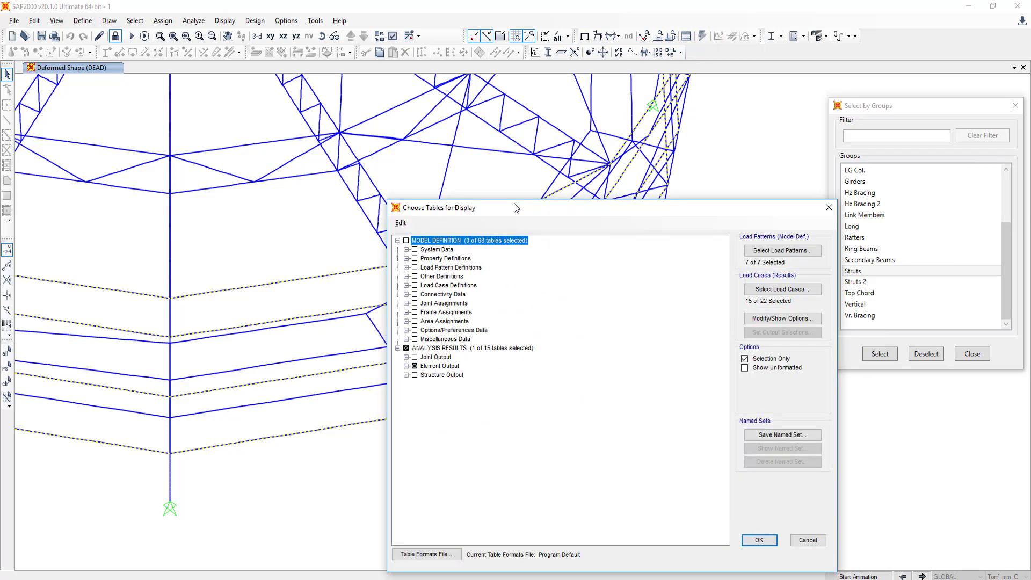
pyautogui.click(829, 208)
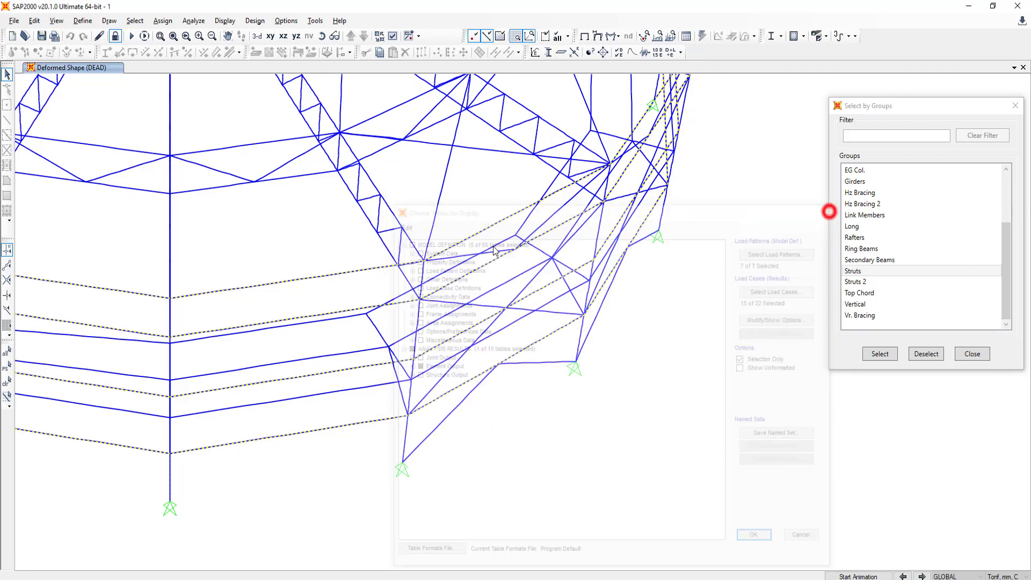
pyautogui.rightClick(478, 203)
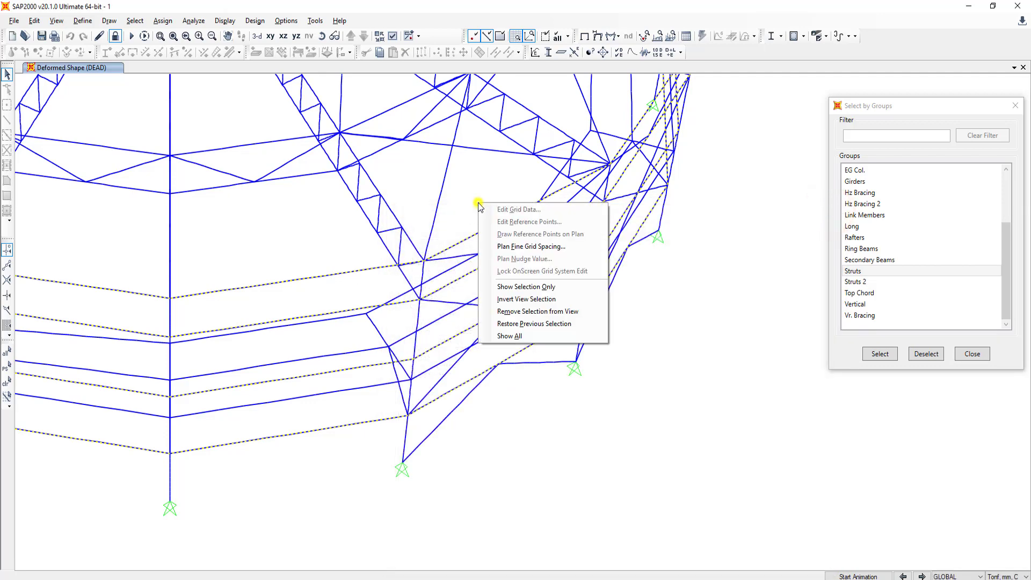
pyautogui.click(558, 315)
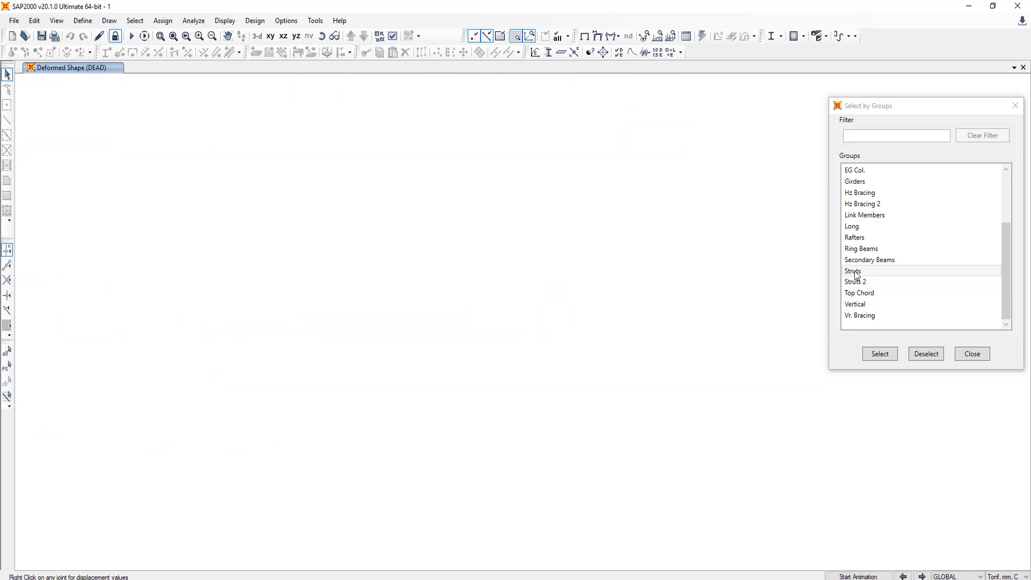
# Show all members again and reselect the 56 members of the Struts group
pyautogui.rightClick(340, 170)
pyautogui.click(387, 305)
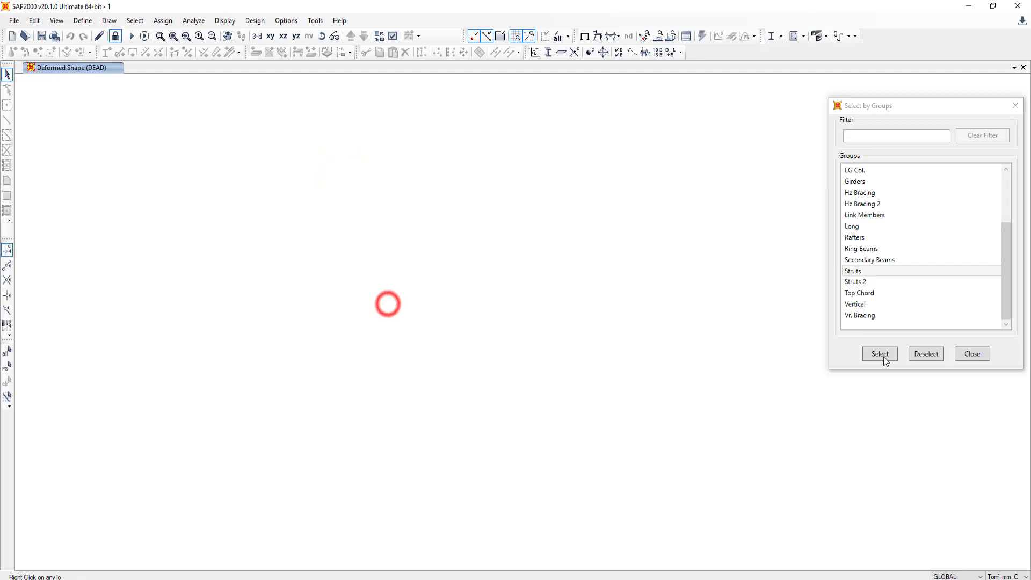
pyautogui.scroll(2, 303, 153)
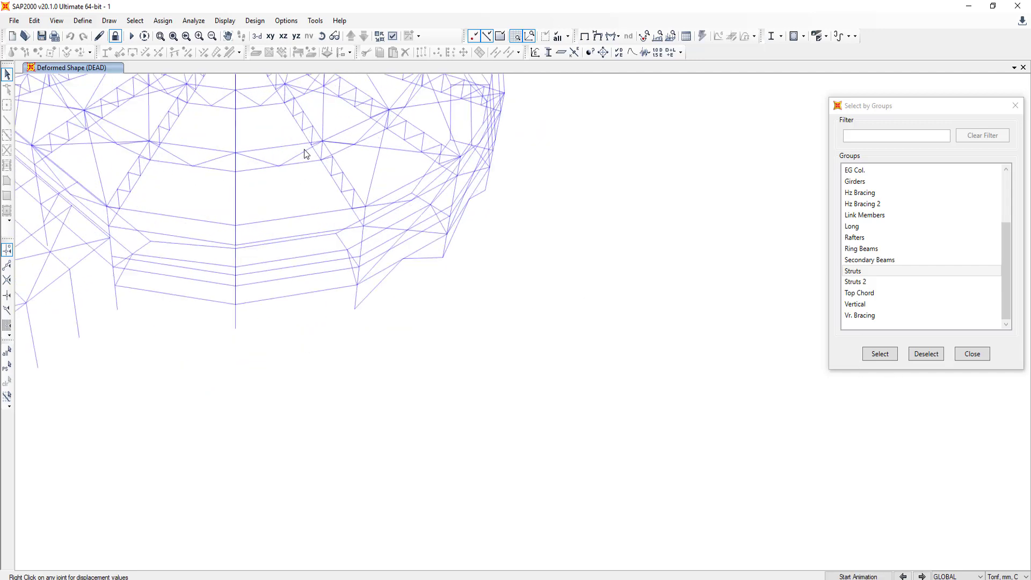
pyautogui.scroll(3, 304, 153)
pyautogui.click(855, 271)
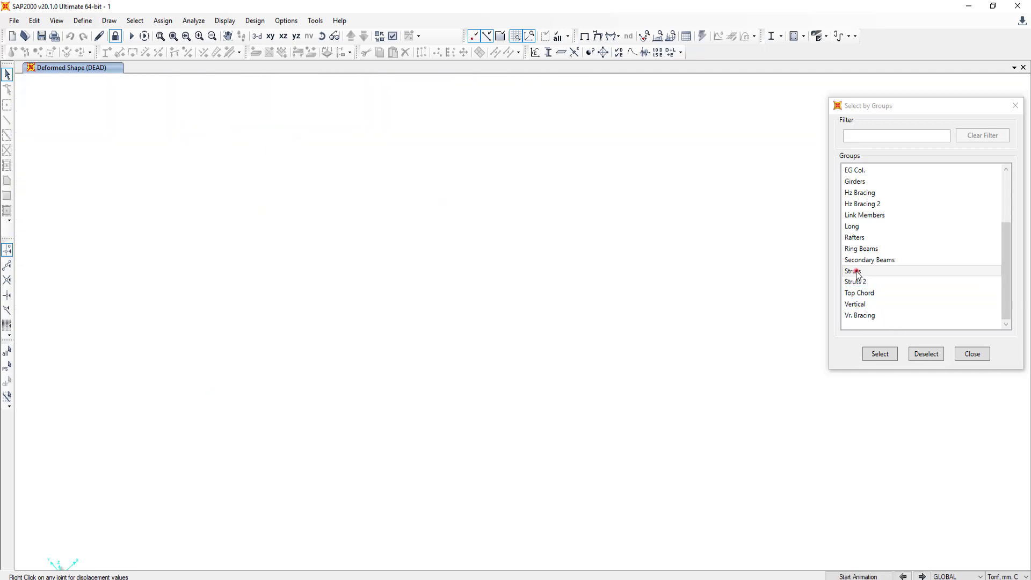
pyautogui.click(880, 354)
pyautogui.scroll(-1, 329, 217)
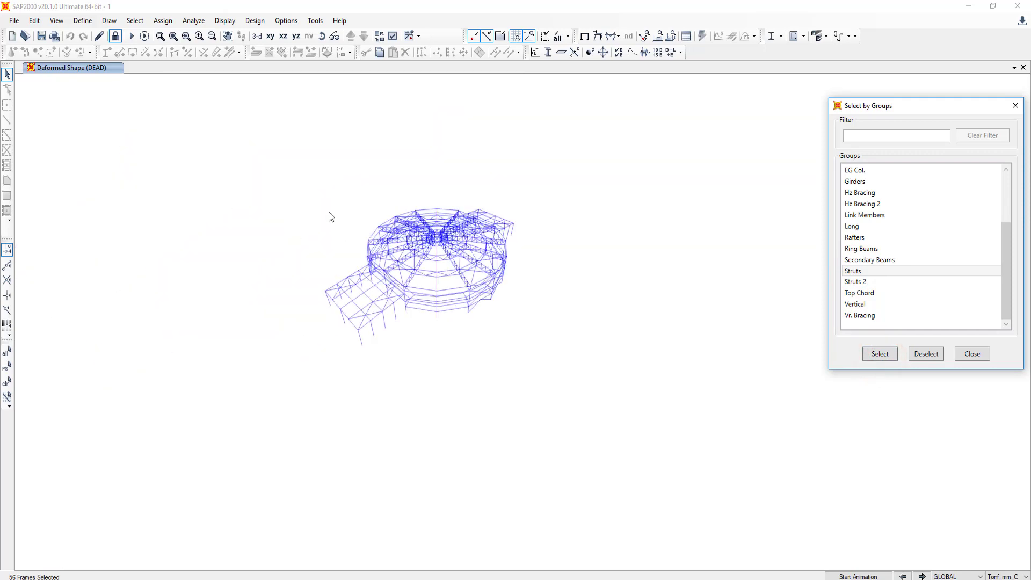
pyautogui.scroll(1, 330, 216)
pyautogui.scroll(3, 716, 309)
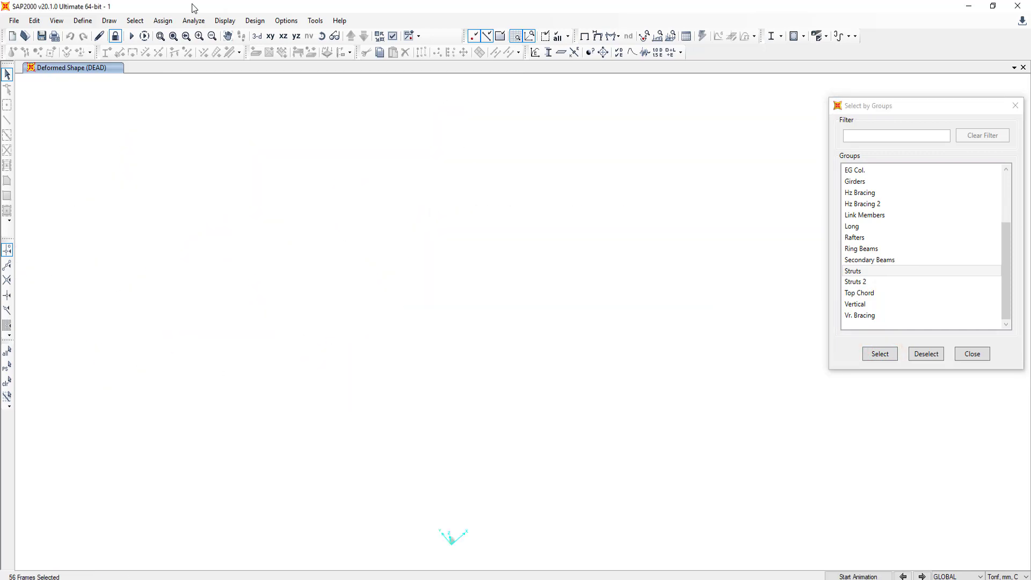
# Switch to a full 3-D view showing the model in its undeformed shape
pyautogui.click(257, 36)
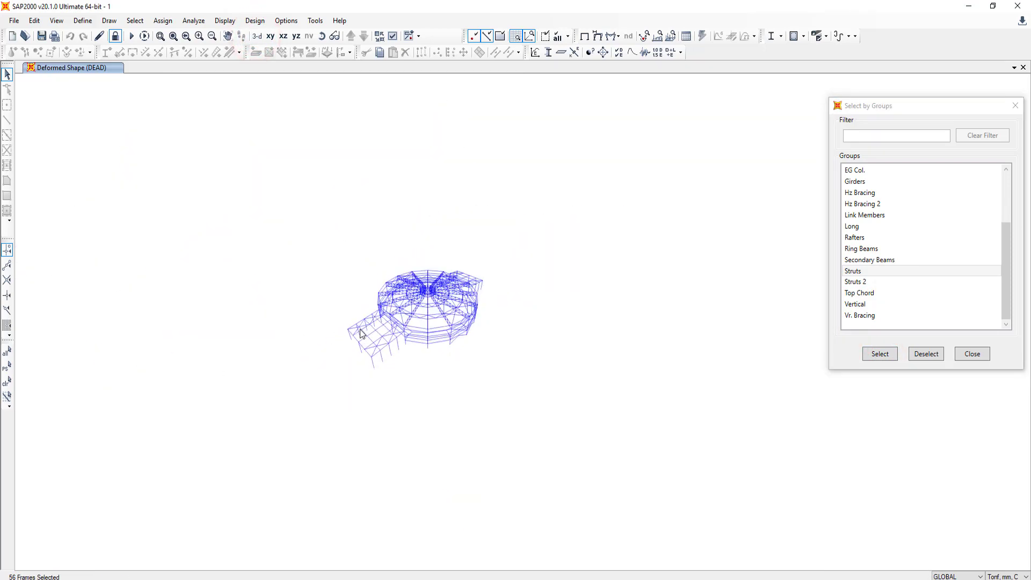
pyautogui.scroll(1, 359, 334)
pyautogui.scroll(1, 690, 346)
pyautogui.scroll(2, 713, 346)
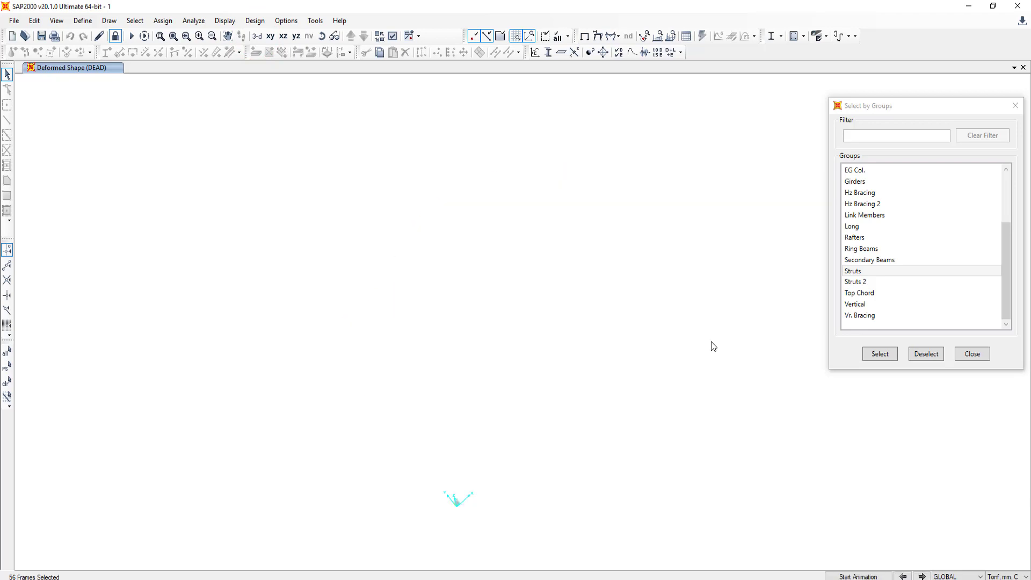
pyautogui.click(584, 37)
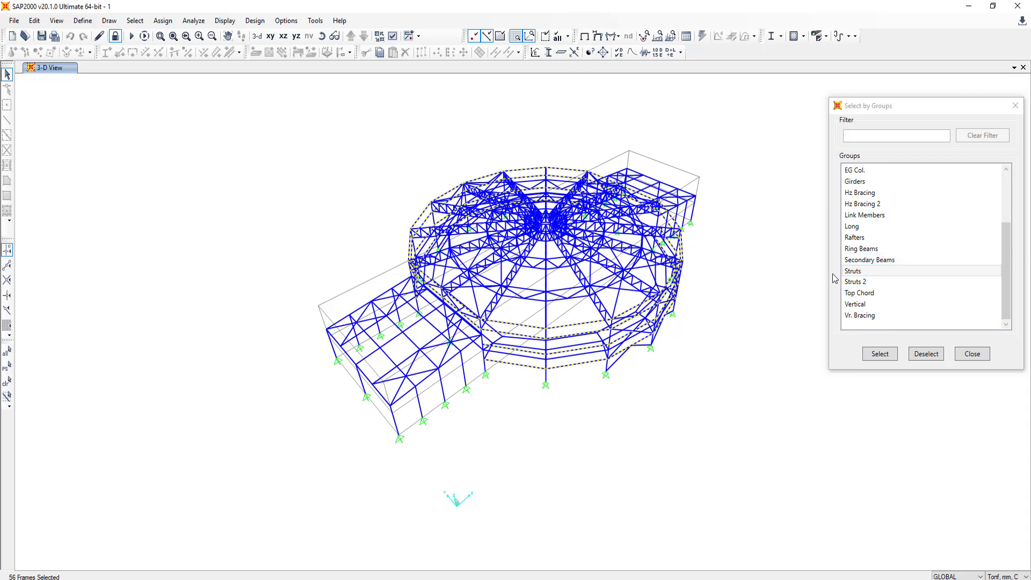
# Display only the selected struts, then restore the whole structure
pyautogui.rightClick(774, 202)
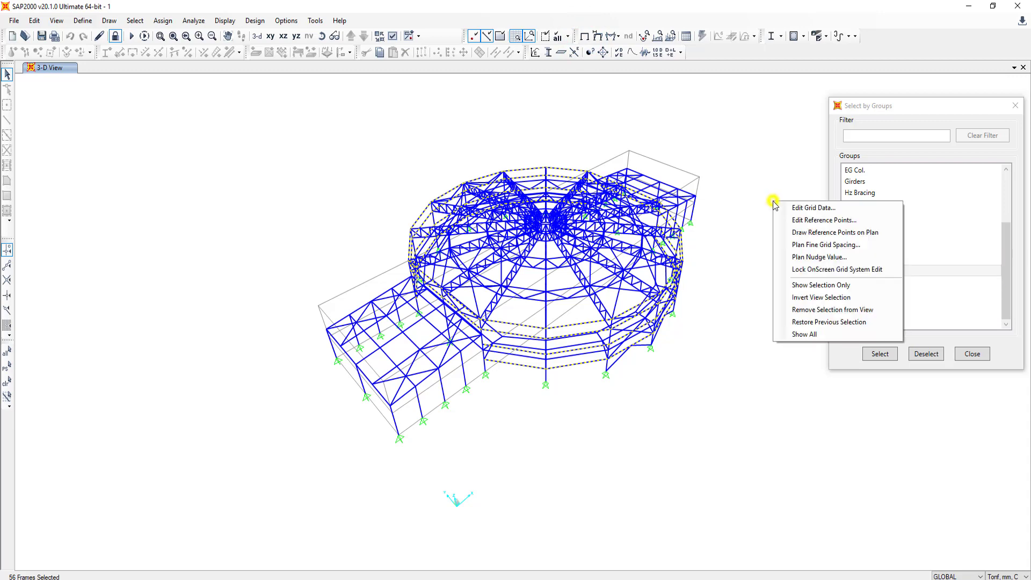
pyautogui.click(821, 284)
pyautogui.scroll(2, 723, 282)
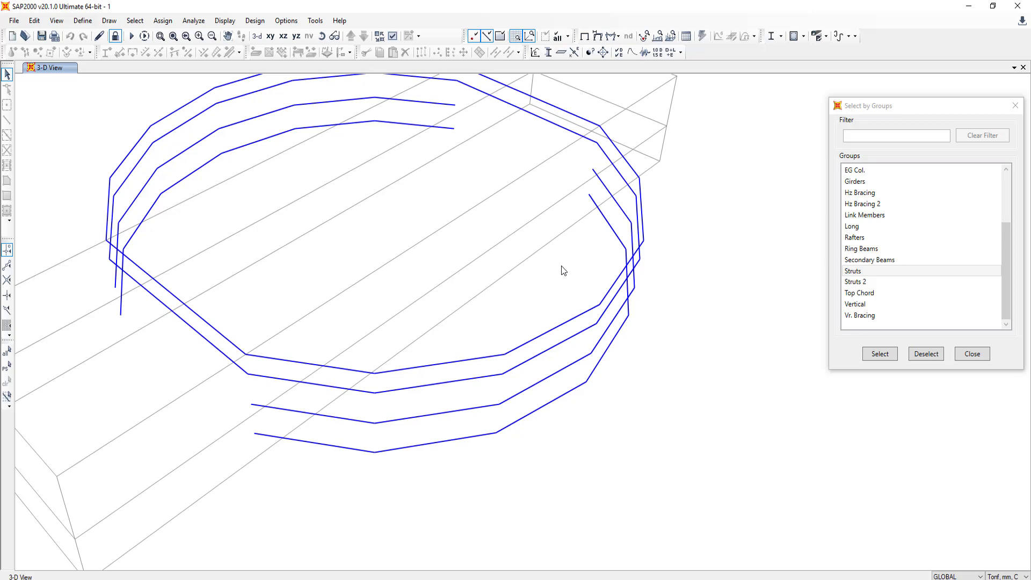
pyautogui.rightClick(475, 209)
pyautogui.click(517, 344)
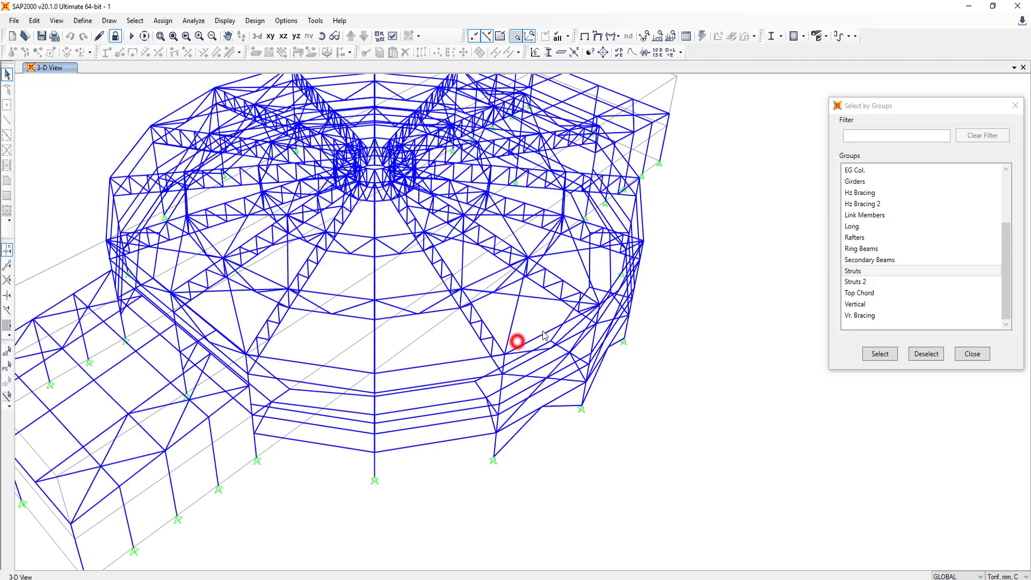
# Reselect the Struts group plus two more members and display only that selection
pyautogui.click(854, 271)
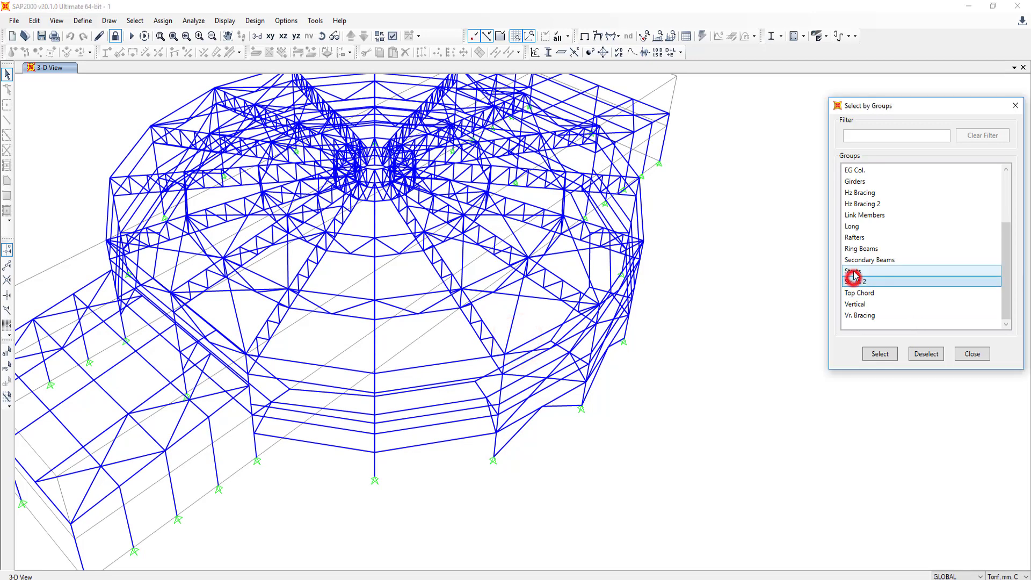
pyautogui.click(883, 353)
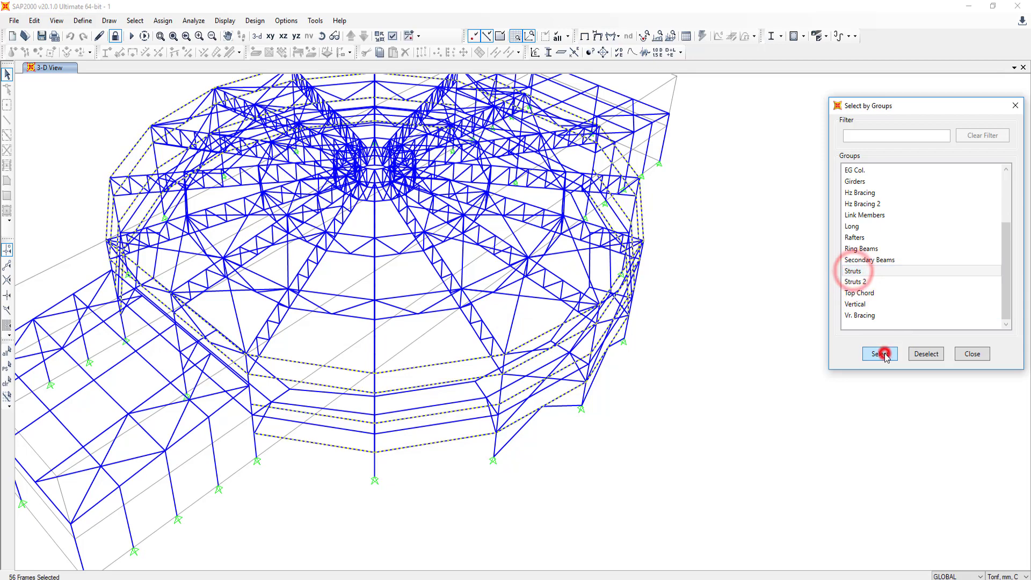
pyautogui.click(565, 406)
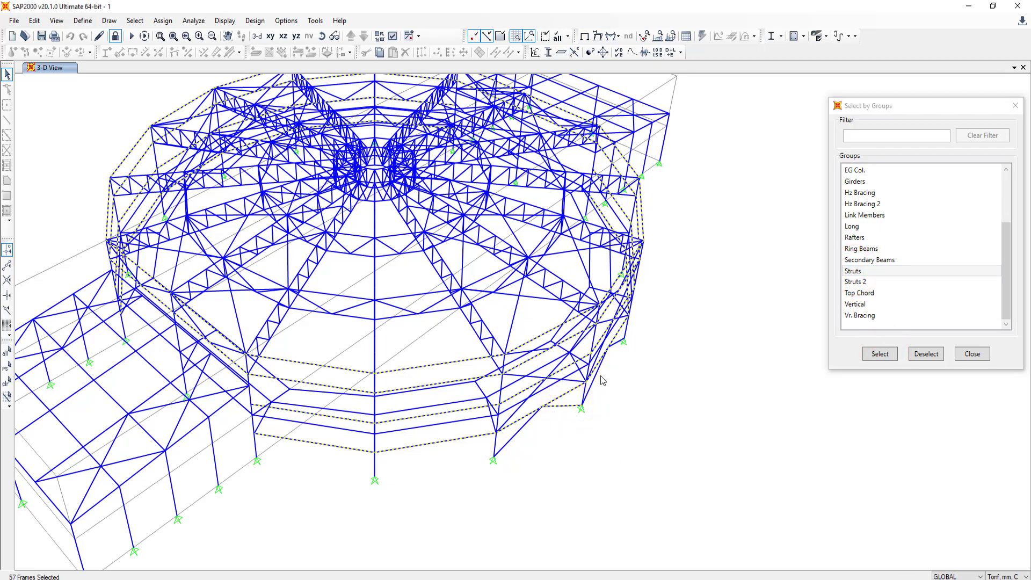
pyautogui.click(600, 377)
pyautogui.rightClick(637, 383)
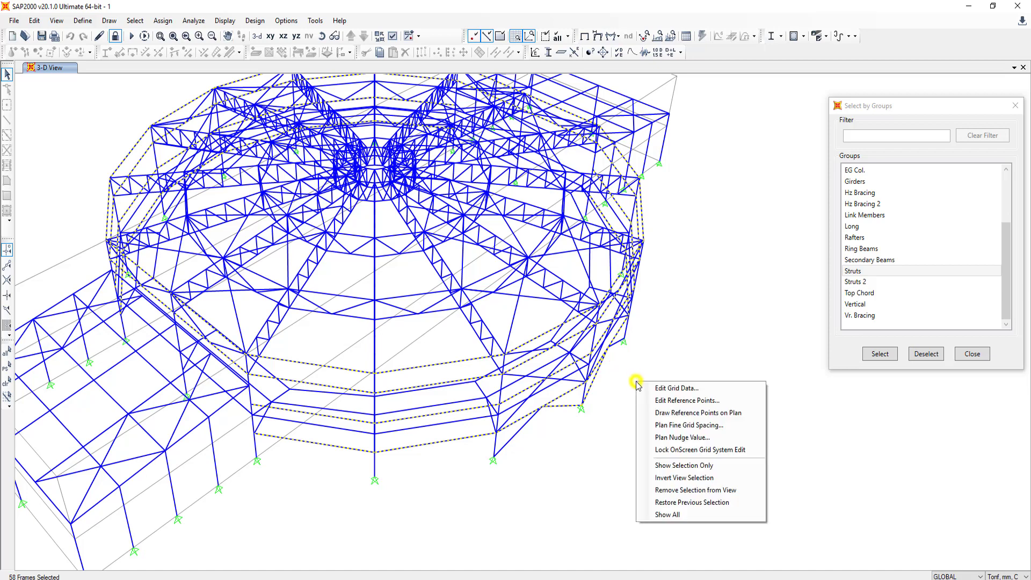
pyautogui.click(688, 465)
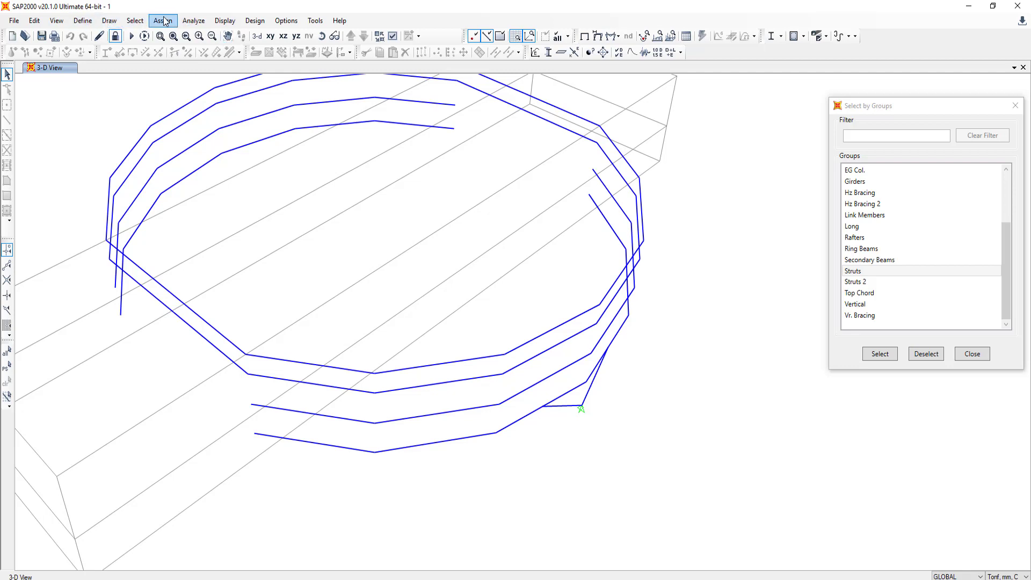
# Set the view to an xz elevation with plan angle 270 and elevation 0
pyautogui.click(54, 21)
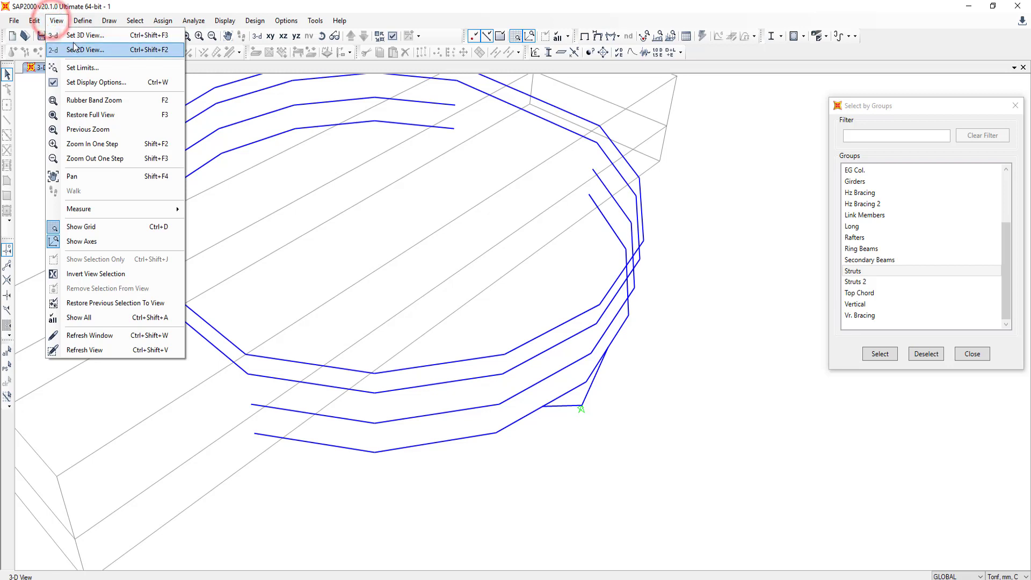
pyautogui.click(75, 36)
pyautogui.click(582, 355)
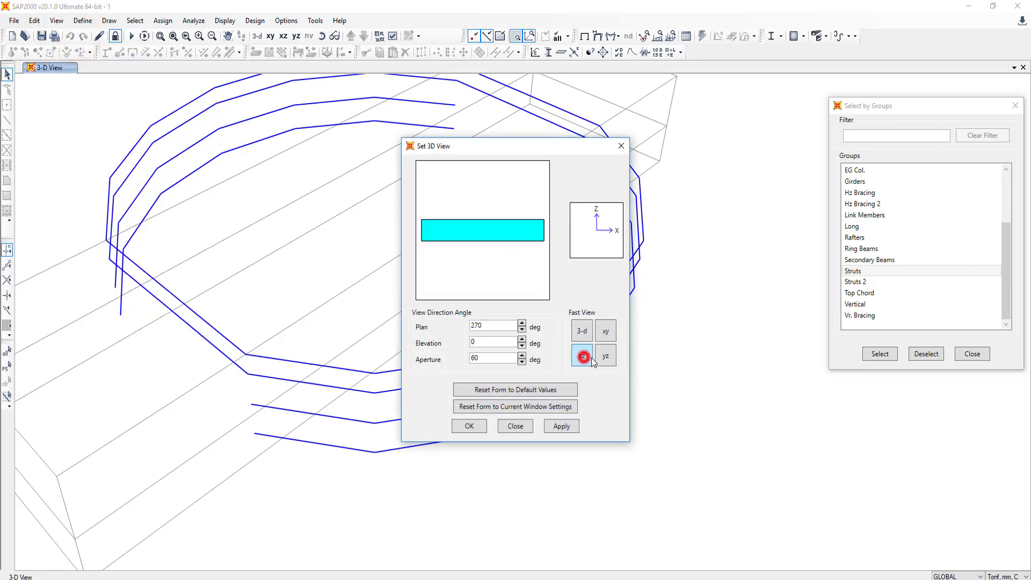
pyautogui.click(571, 428)
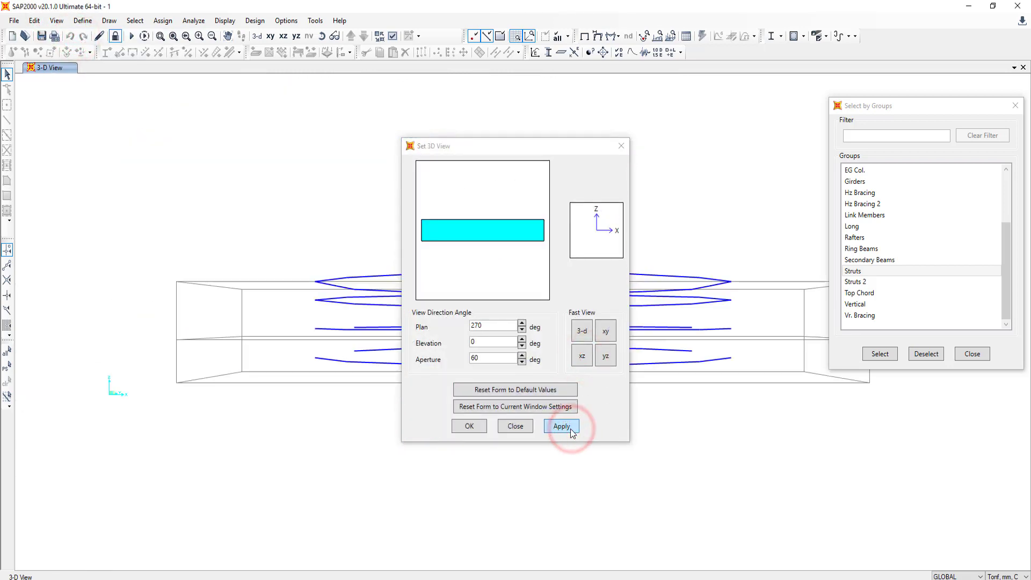
# Set the 3D view aperture to 0 for a flat elevation
pyautogui.doubleClick(488, 358)
pyautogui.write('0')
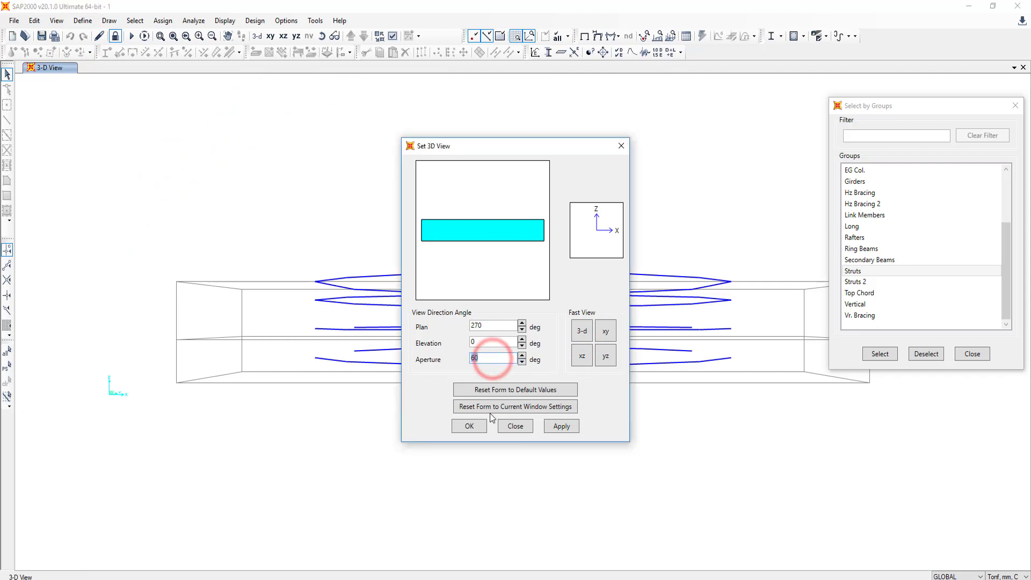
pyautogui.click(561, 425)
pyautogui.moveTo(561, 145); pyautogui.dragTo(951, 298)
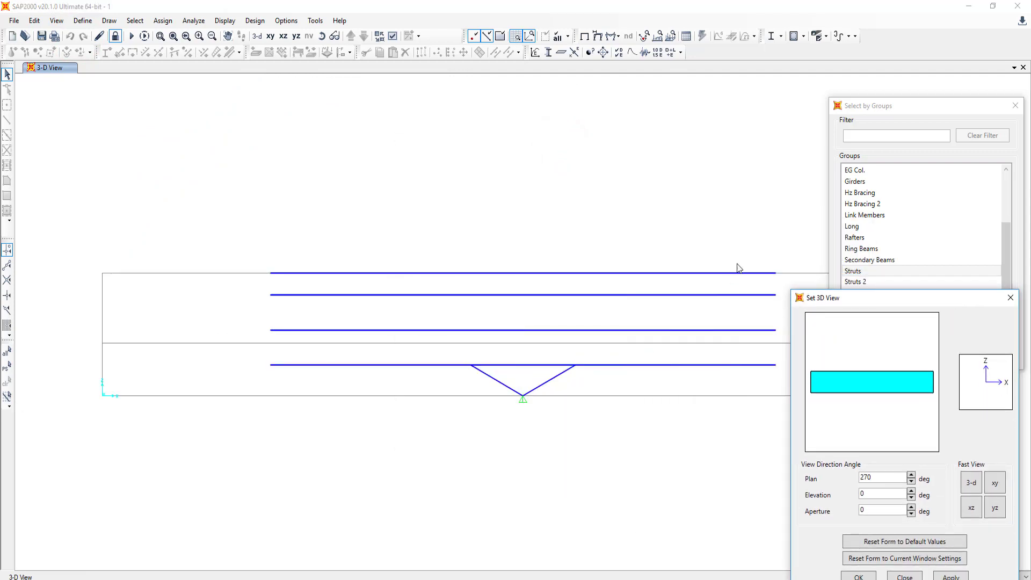
# Window-select the strut frames at the beam ends, giving 40 frames and 28 points
pyautogui.moveTo(778, 238); pyautogui.dragTo(729, 436)
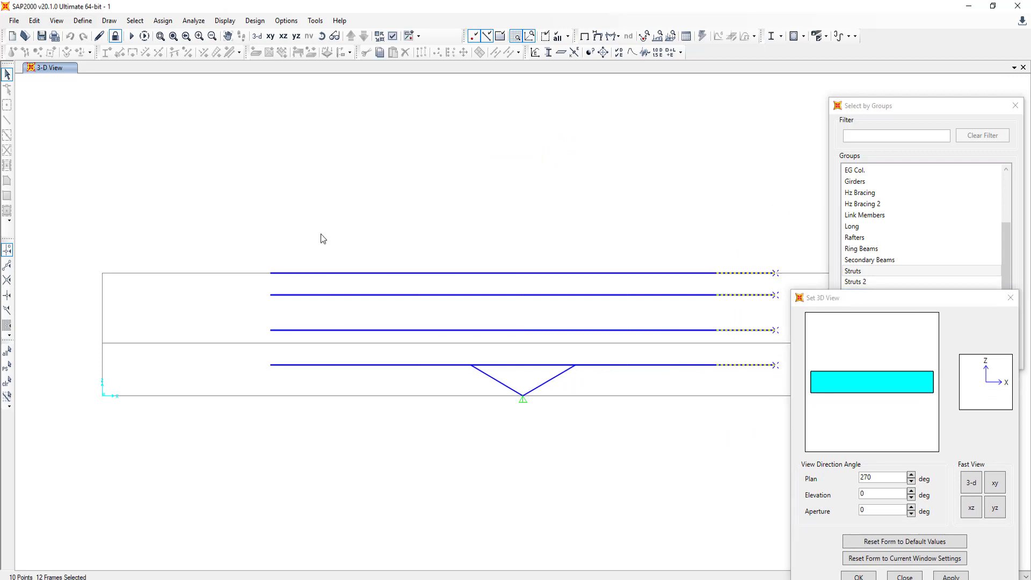
pyautogui.moveTo(317, 307); pyautogui.dragTo(260, 421)
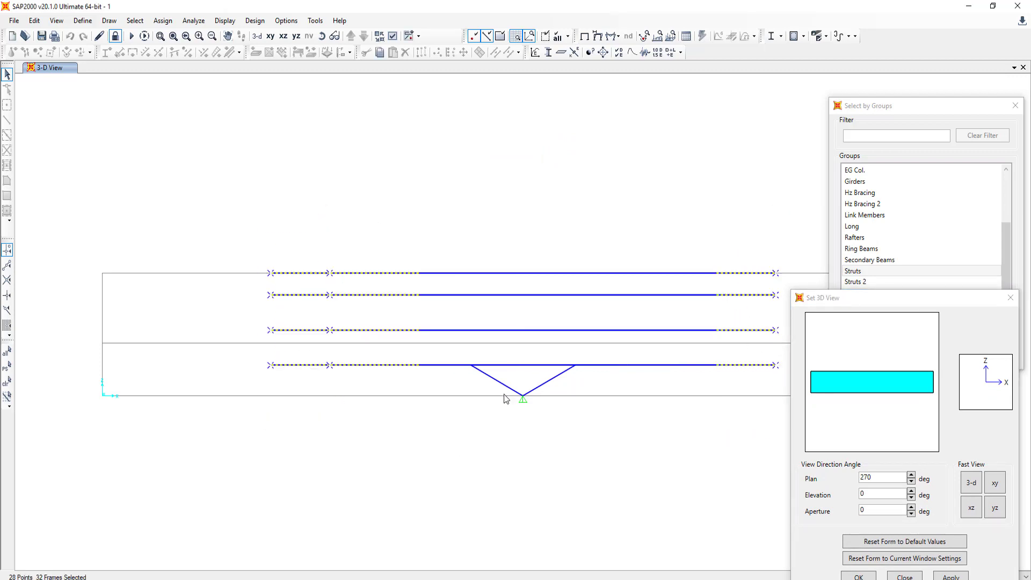
pyautogui.moveTo(710, 246); pyautogui.dragTo(674, 418)
# Request the results tables, abandon the slow load, retry with Element Output expanded, and close again
pyautogui.click(688, 39)
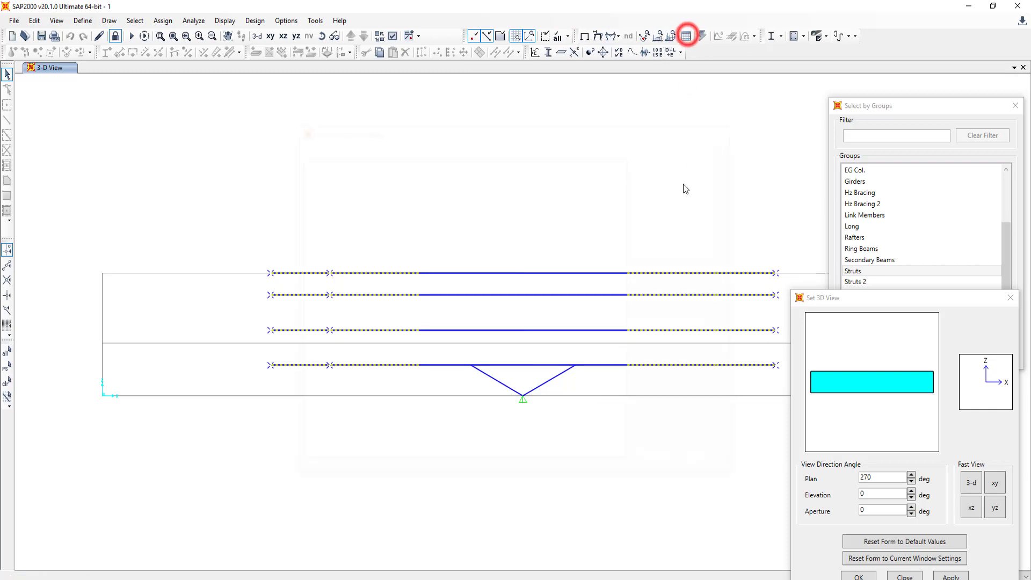
pyautogui.click(664, 460)
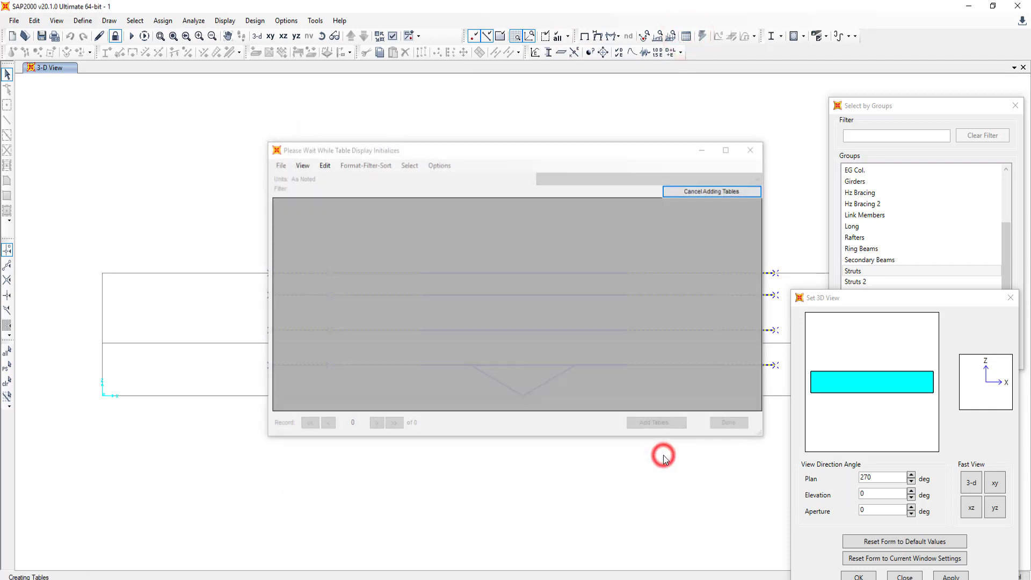
pyautogui.click(752, 148)
pyautogui.click(688, 36)
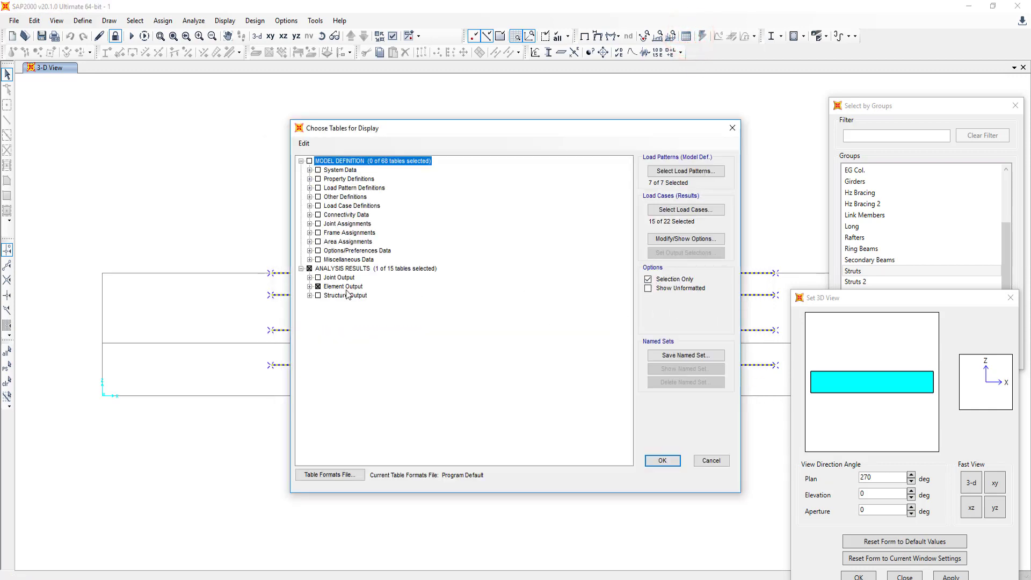
pyautogui.click(309, 287)
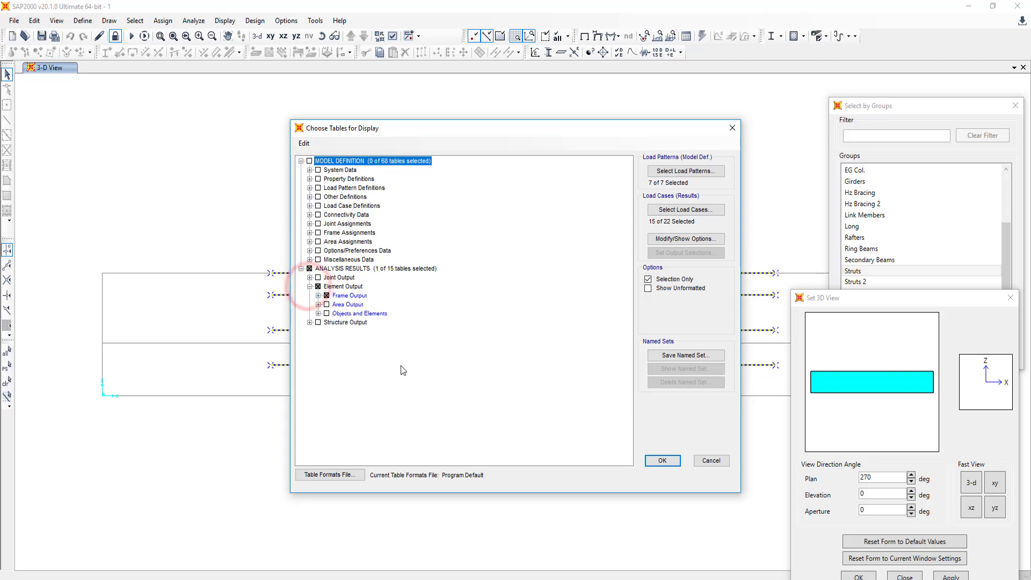
pyautogui.click(664, 460)
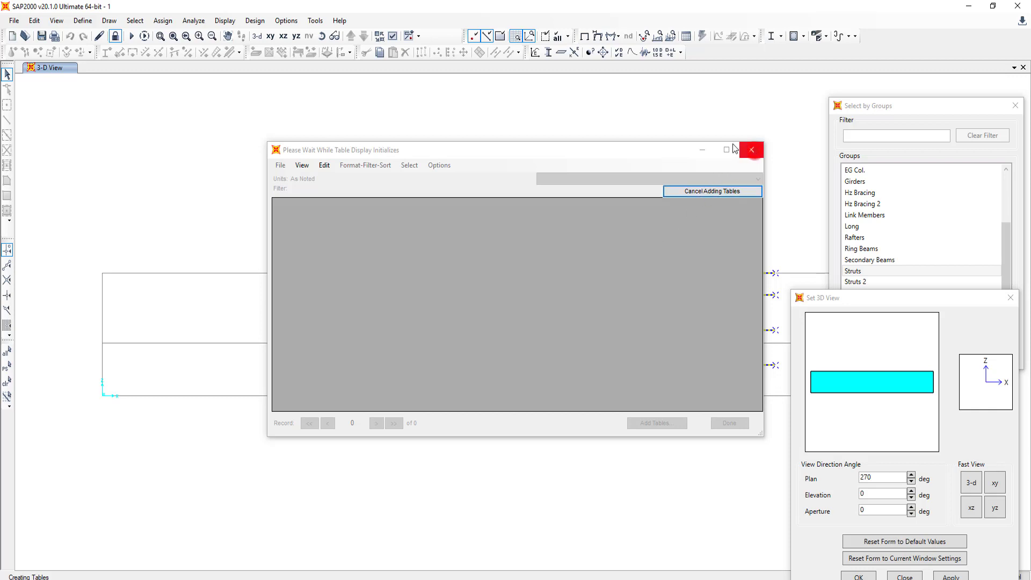
pyautogui.click(751, 150)
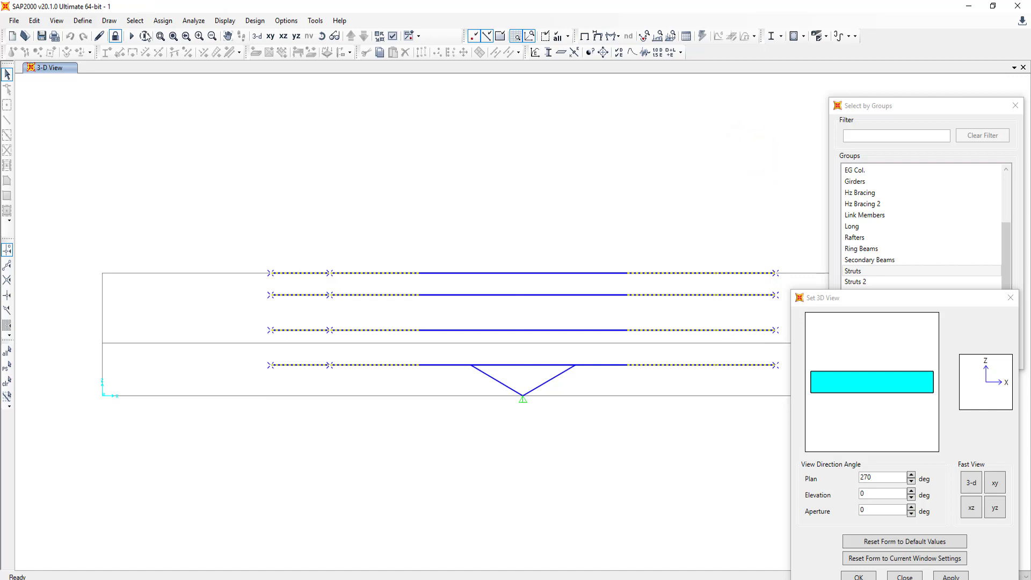
# Unlock the model, rerun the analysis, and reselect the 40 strut end frames for tabulation
pyautogui.click(539, 337)
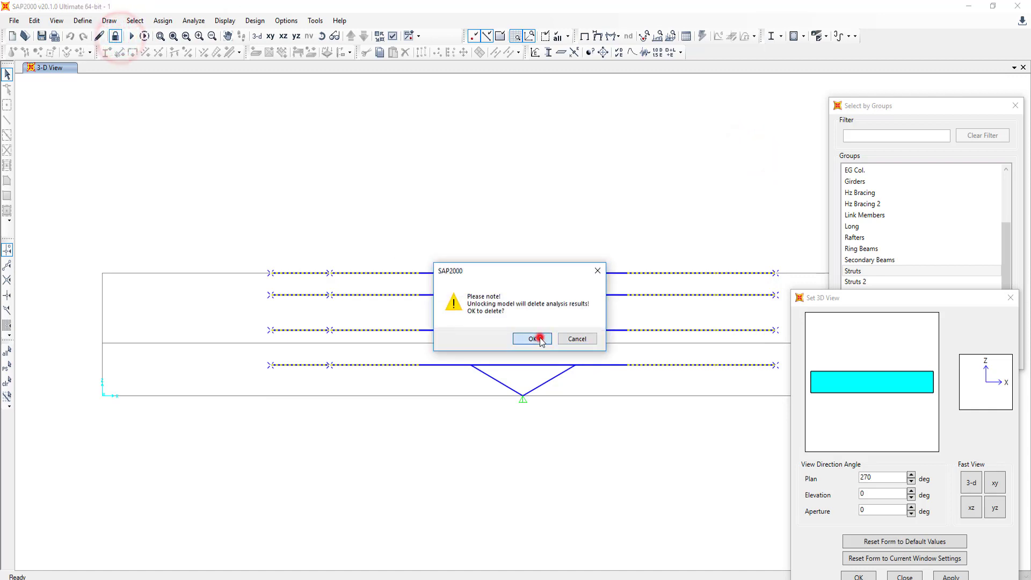
pyautogui.click(144, 37)
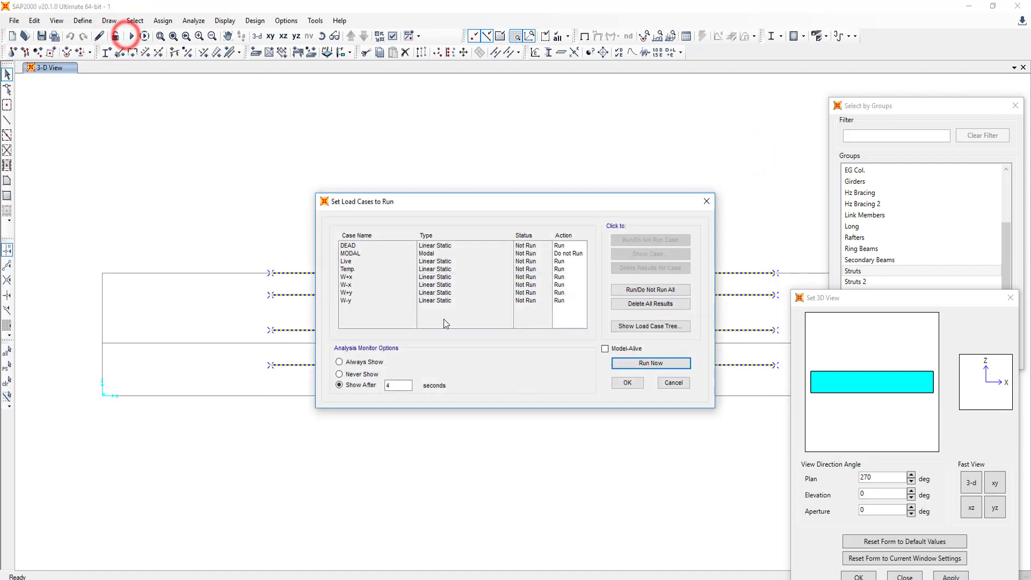
pyautogui.click(639, 369)
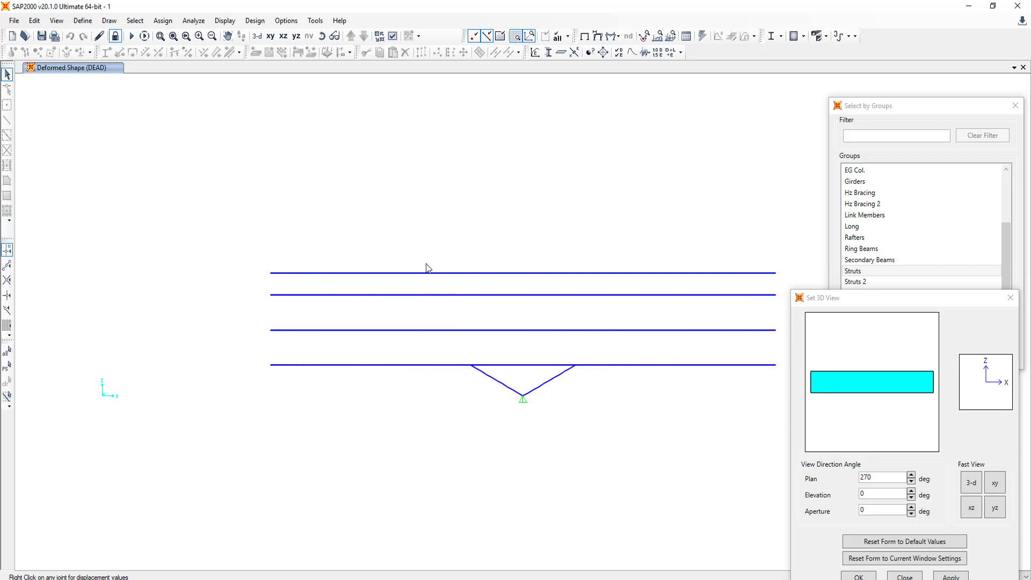
pyautogui.click(8, 368)
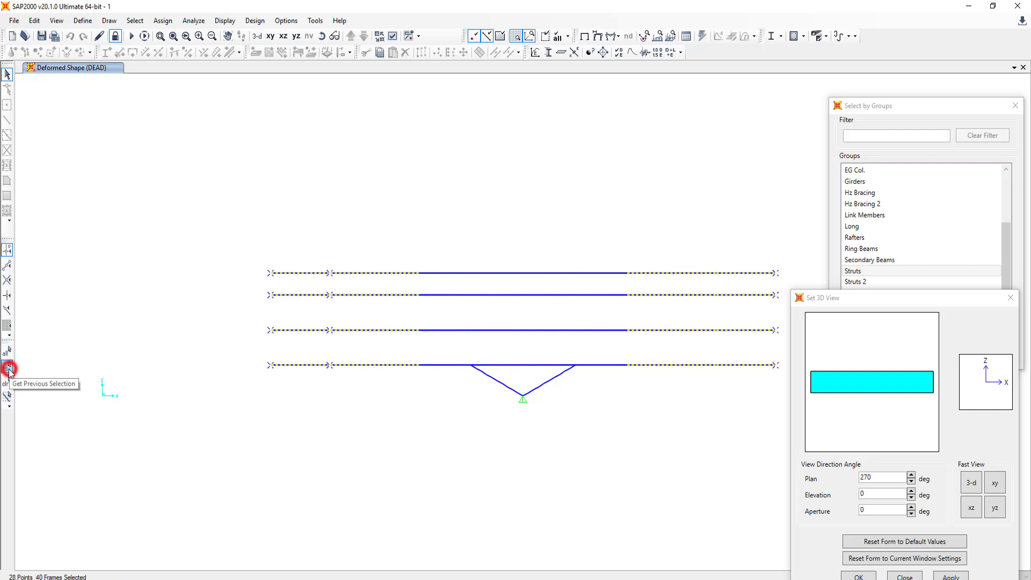
pyautogui.click(685, 36)
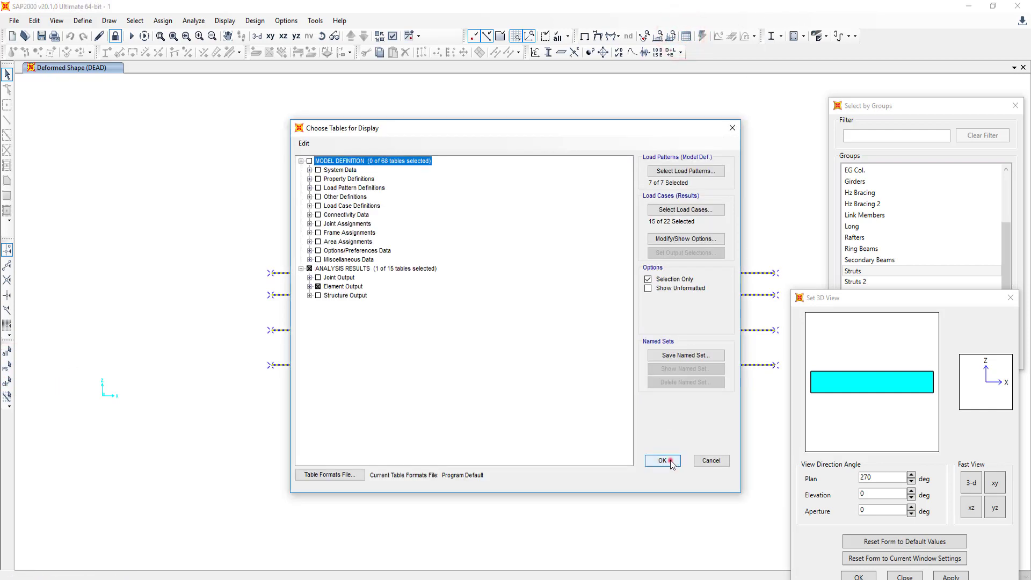
# Load the Element Forces – Frames table for the selected frames, 17280 records starting at V11
pyautogui.click(670, 460)
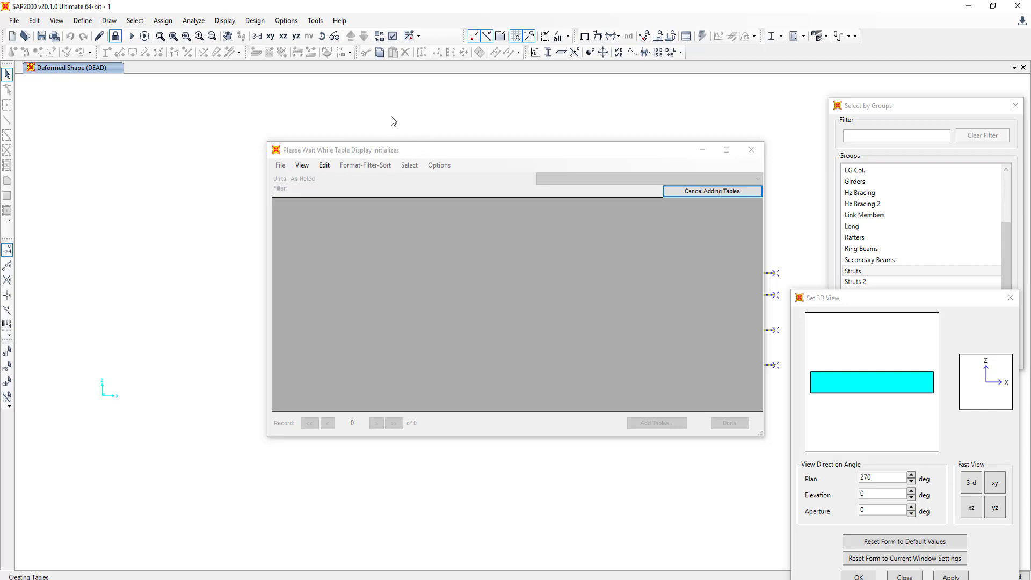
pyautogui.moveTo(392, 152); pyautogui.dragTo(413, 75)
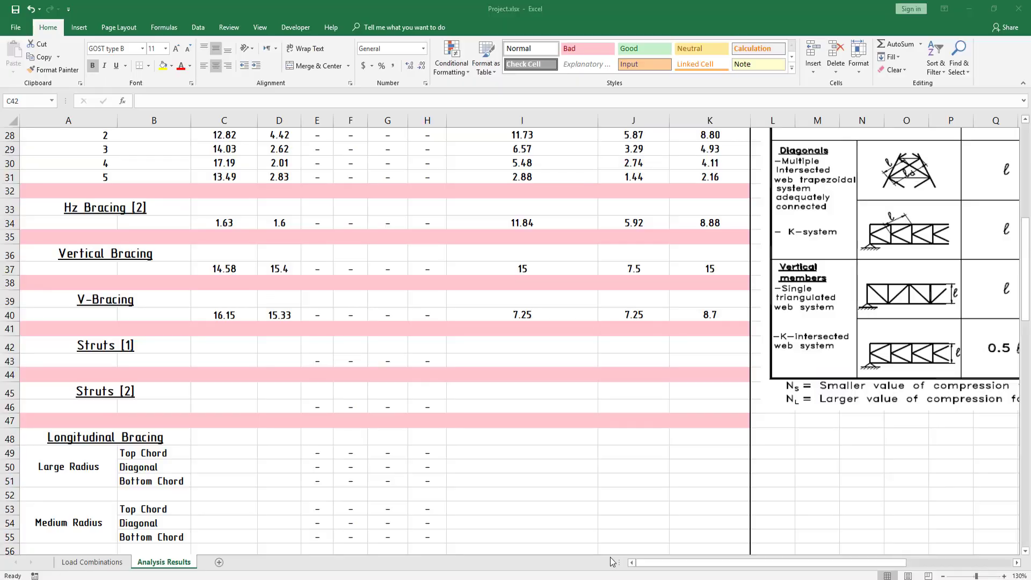
pyautogui.click(553, 481)
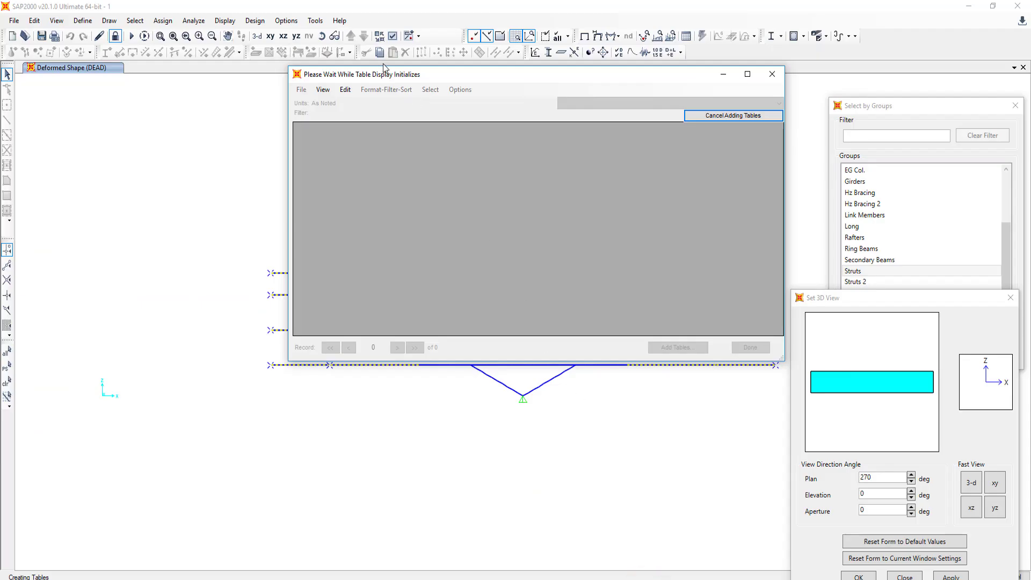
pyautogui.click(322, 118)
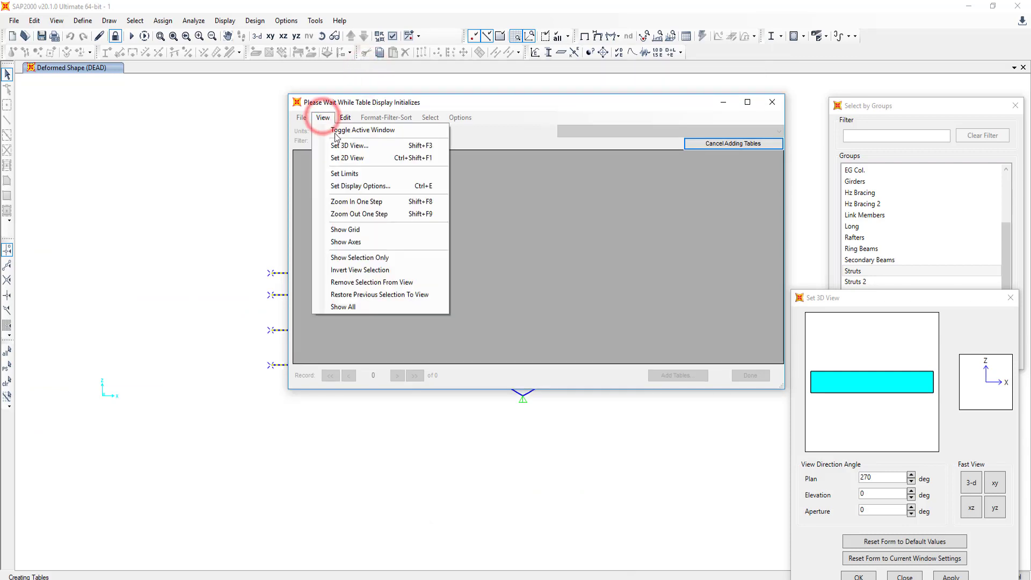
pyautogui.click(370, 146)
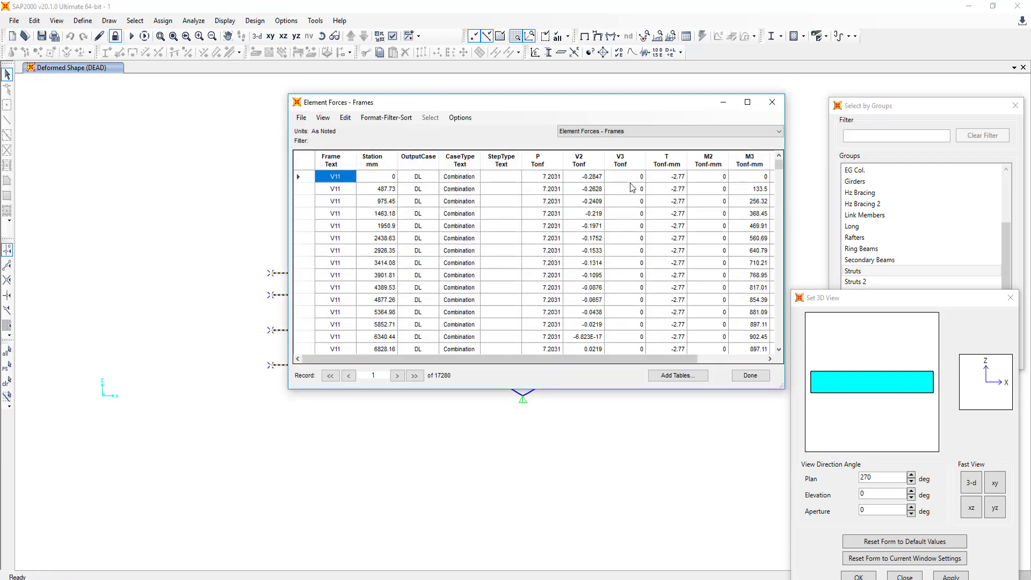
# Sort the frame forces by axial force P to read the extremes, -17.5575 and 27.82
pyautogui.click(540, 158)
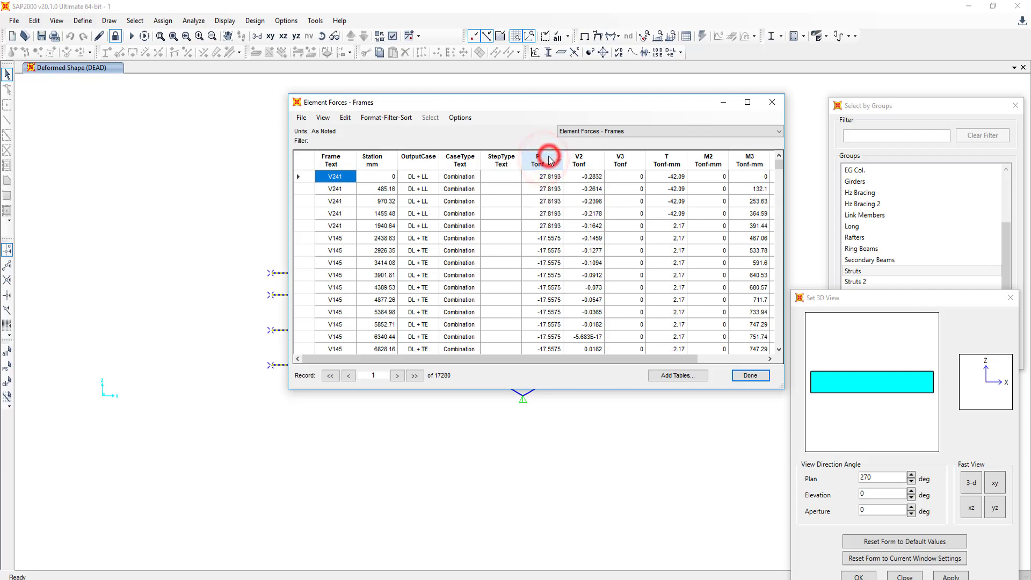
pyautogui.click(550, 159)
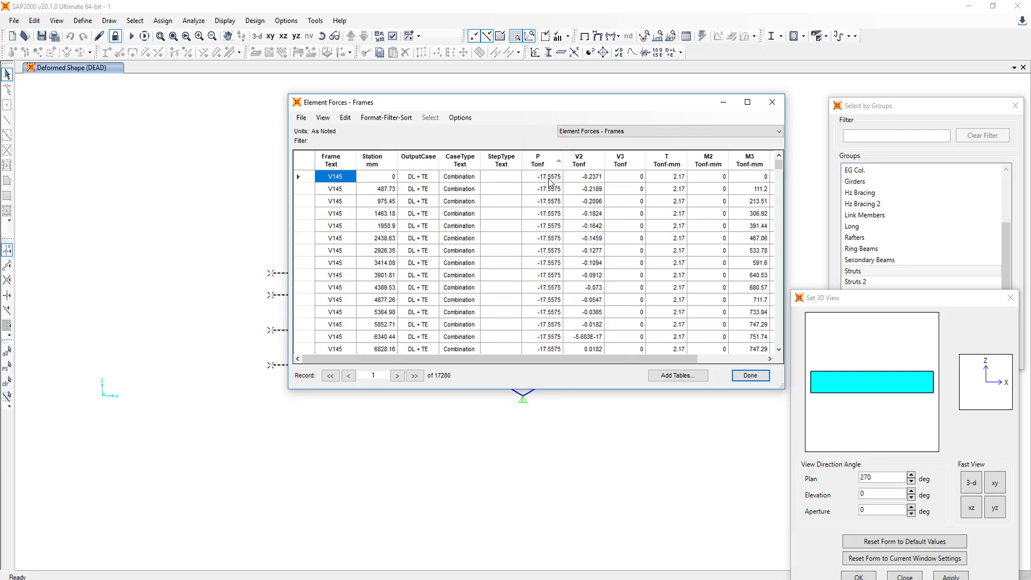
pyautogui.click(548, 177)
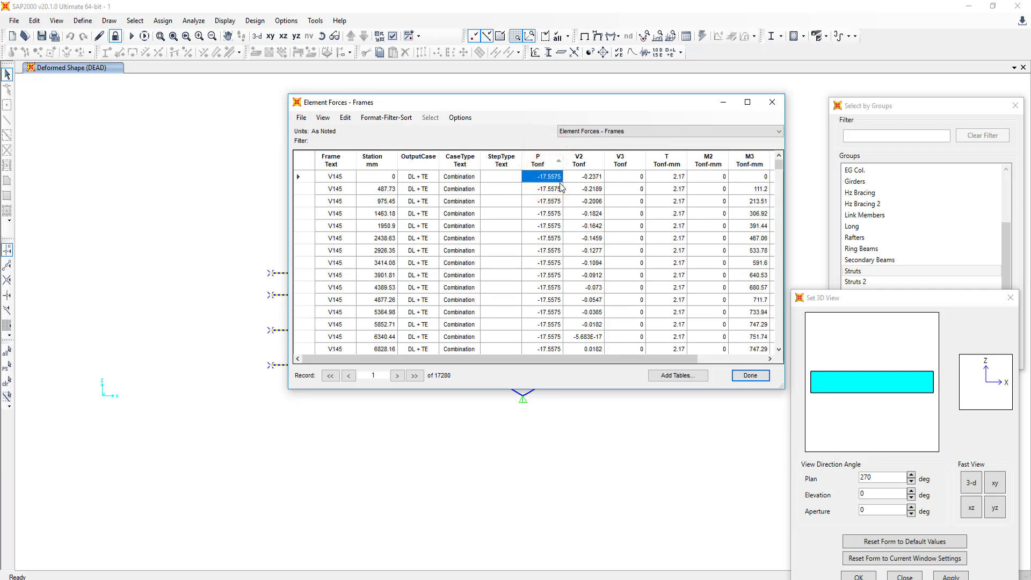
pyautogui.click(544, 159)
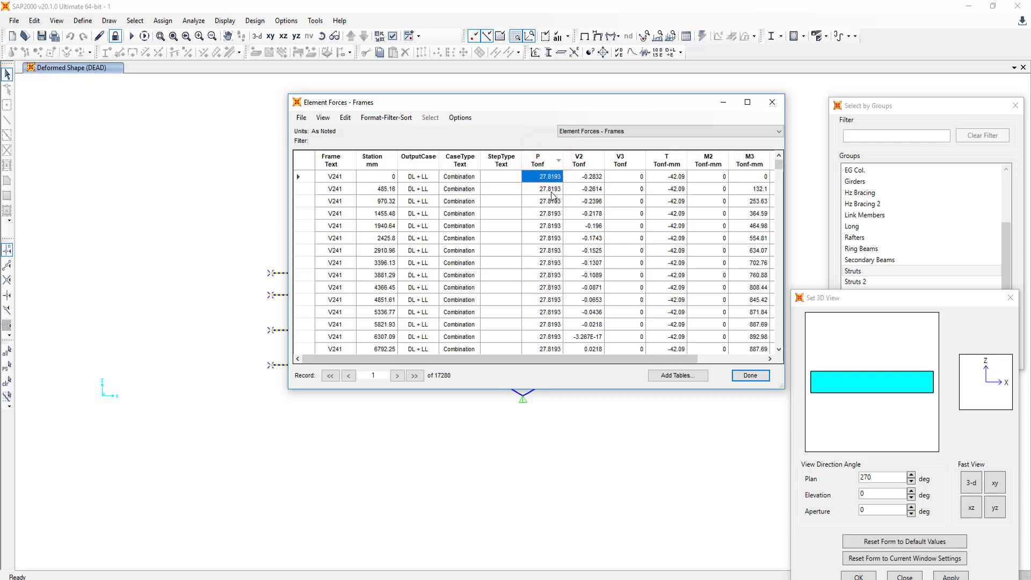
pyautogui.click(543, 160)
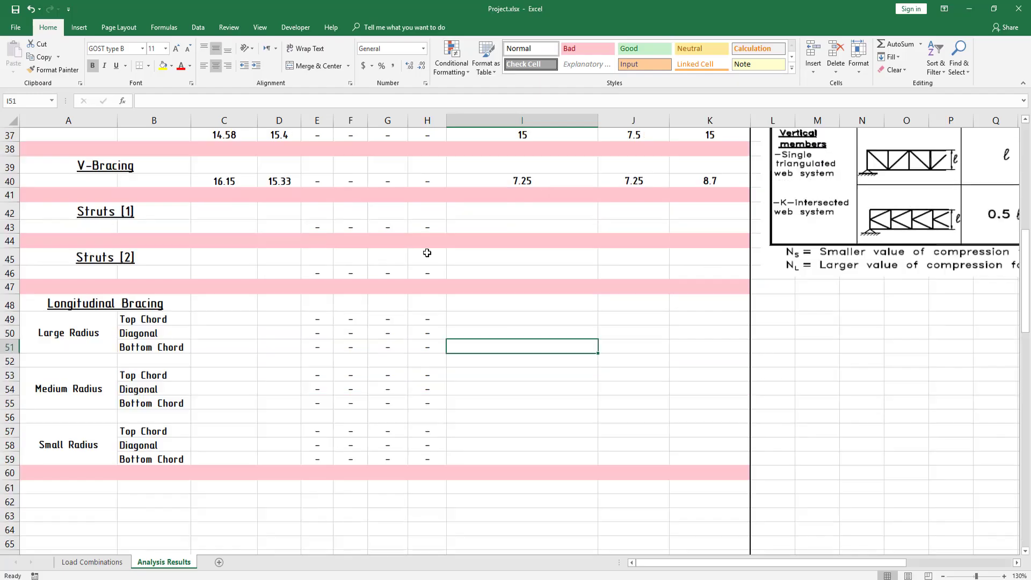
pyautogui.scroll(-2, 427, 252)
pyautogui.scroll(-1, 562, 253)
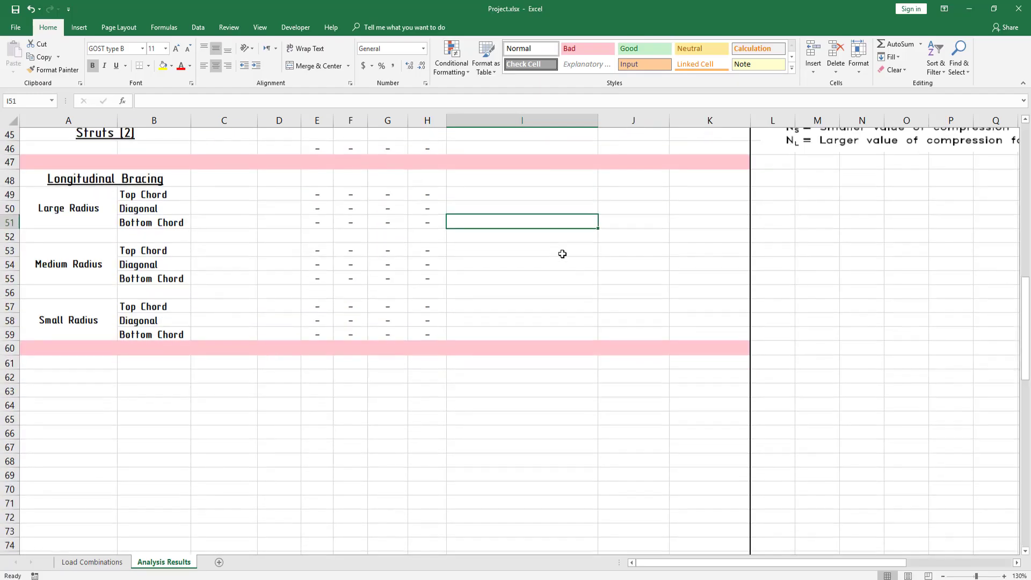
pyautogui.scroll(2, 994, 361)
pyautogui.scroll(1, 877, 368)
# Enter 17.56 in N53 and 27.82 in O53 on the Analysis Results sheet
pyautogui.click(870, 371)
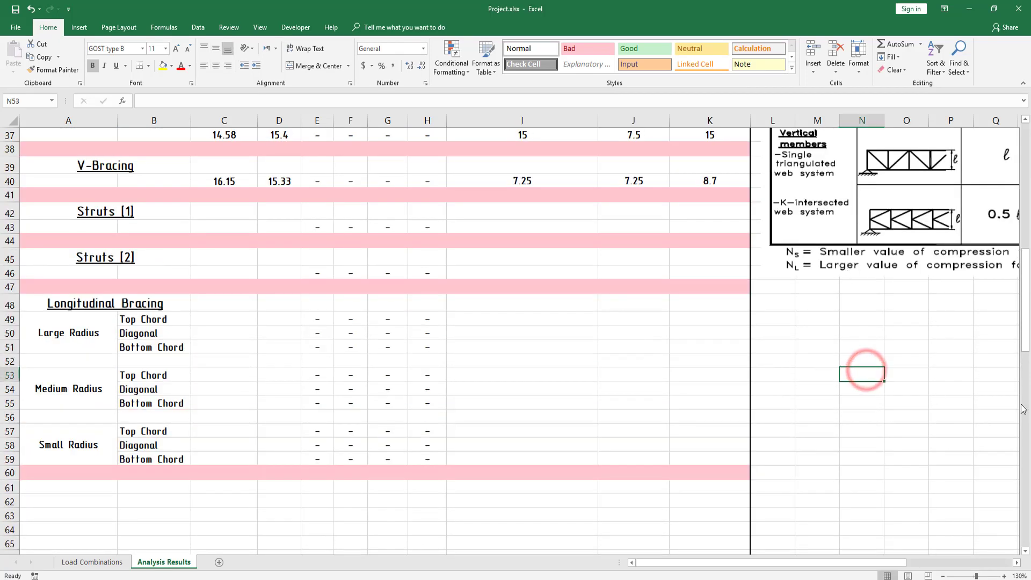
pyautogui.write('17')
pyautogui.hotkey('alt', 'Tab')
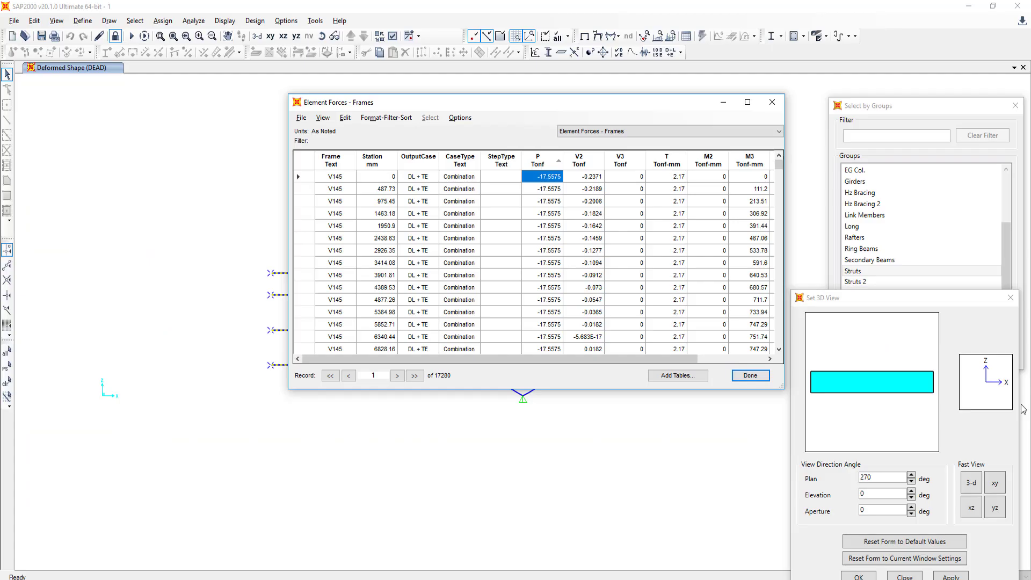
pyautogui.hotkey('alt', 'Tab')
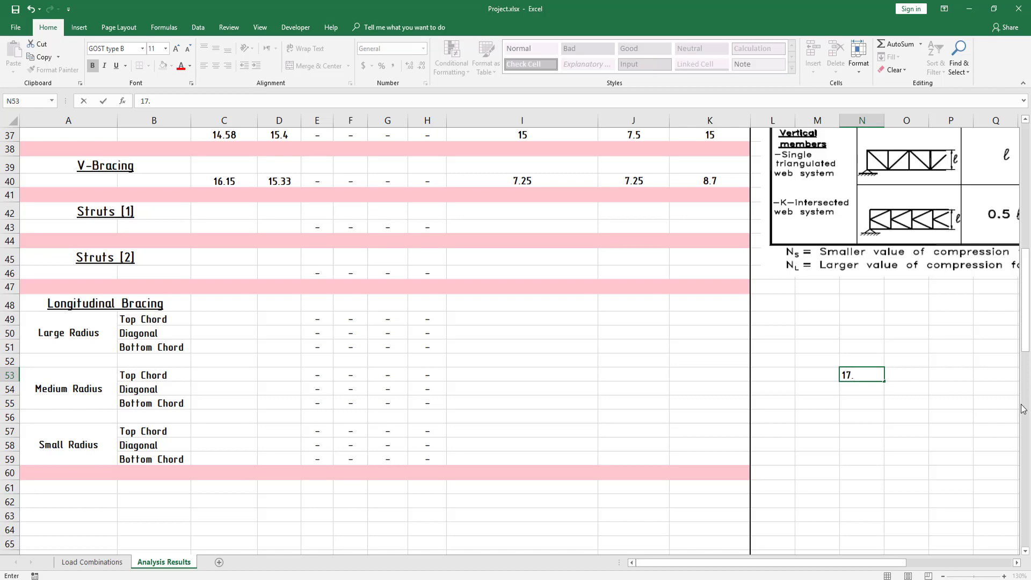
pyautogui.write('56')
pyautogui.press('Return')
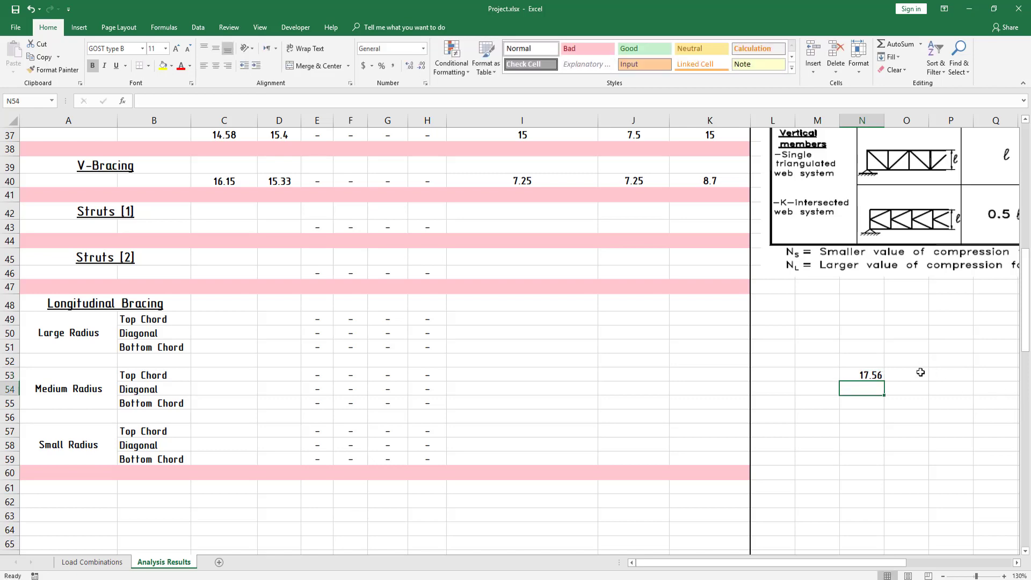
pyautogui.hotkey('alt', 'Tab')
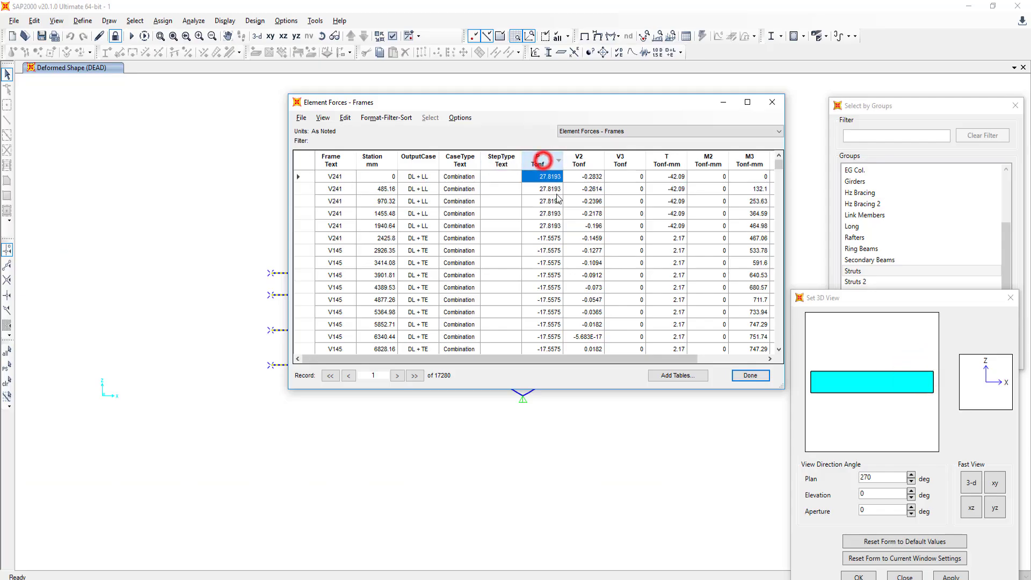
pyautogui.hotkey('alt', 'Tab')
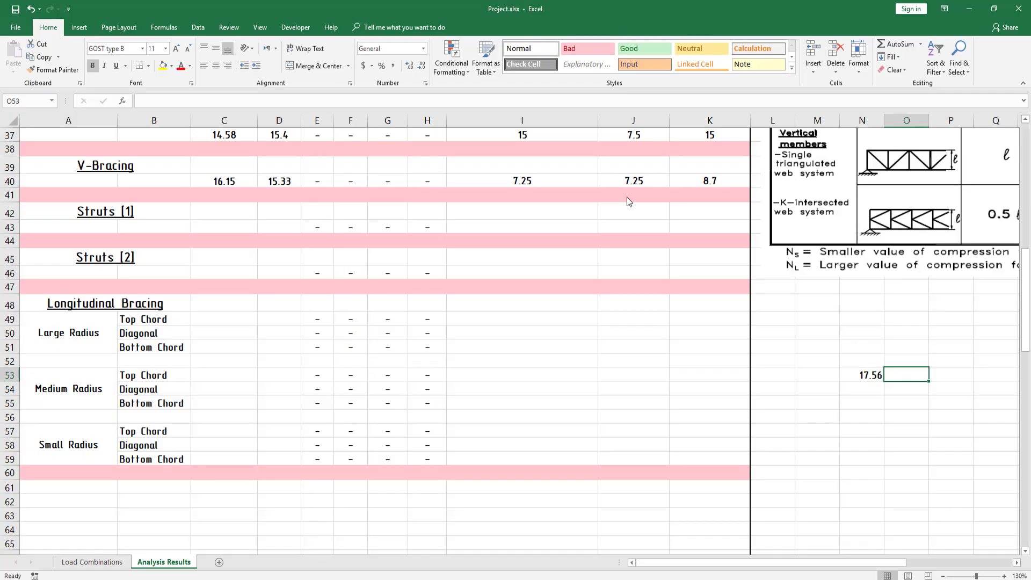
pyautogui.write('27')
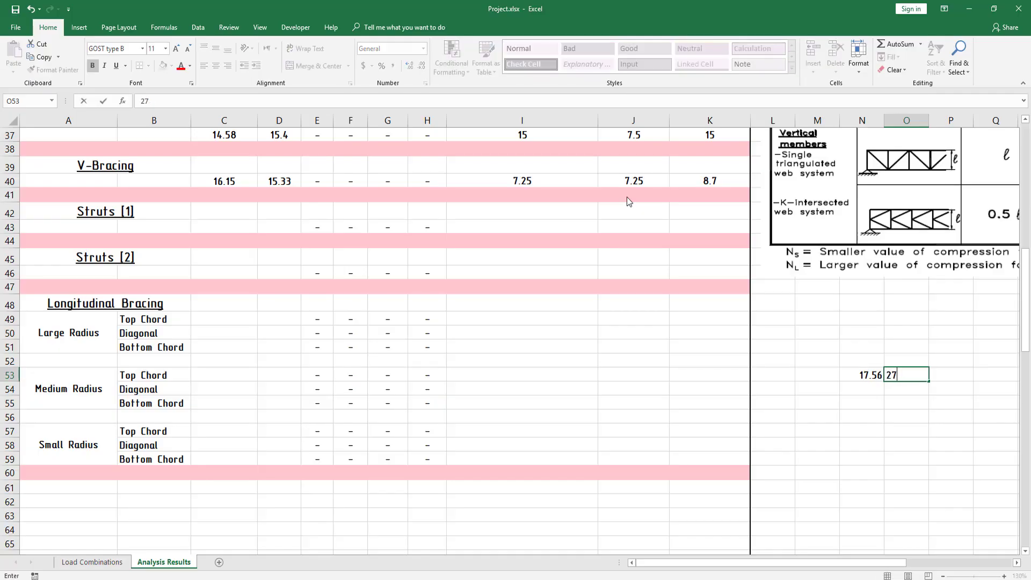
pyautogui.write('782')
pyautogui.press('Return')
pyautogui.hotkey('alt', 'Tab')
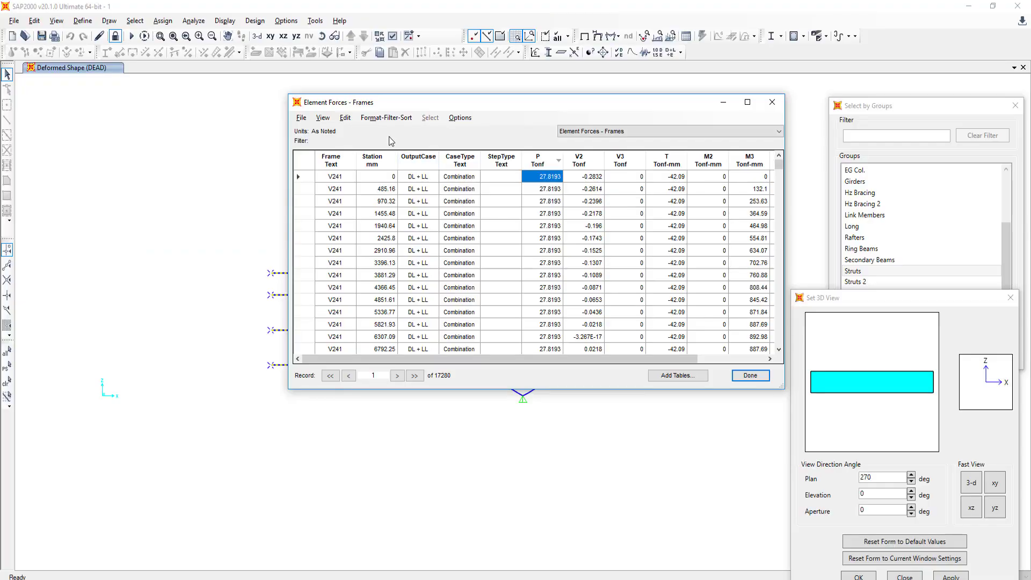
# Box-select the middle strut members and display their element force tables
pyautogui.click(772, 102)
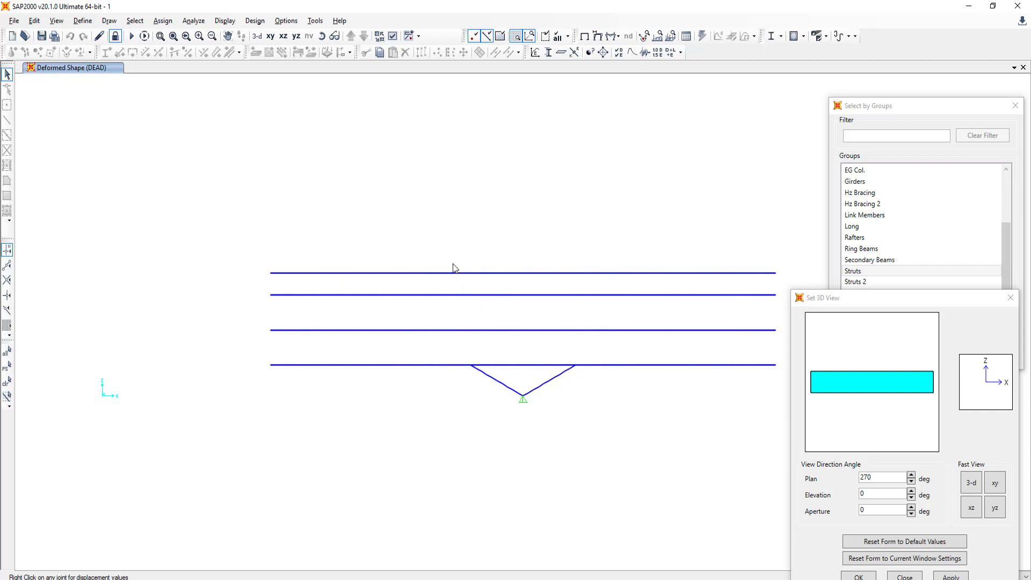
pyautogui.moveTo(454, 328); pyautogui.dragTo(438, 392)
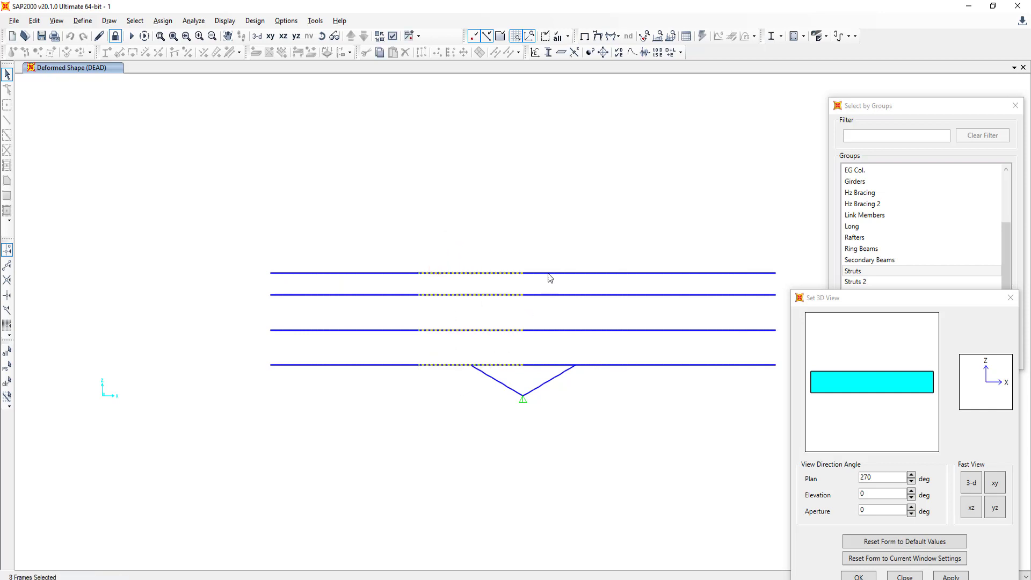
pyautogui.moveTo(547, 256); pyautogui.dragTo(523, 381)
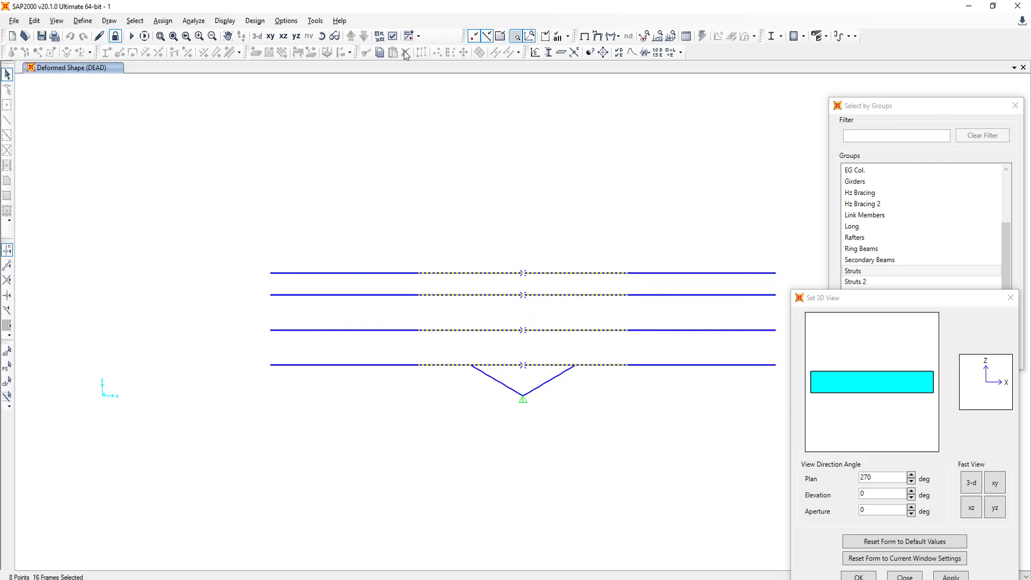
pyautogui.click(687, 37)
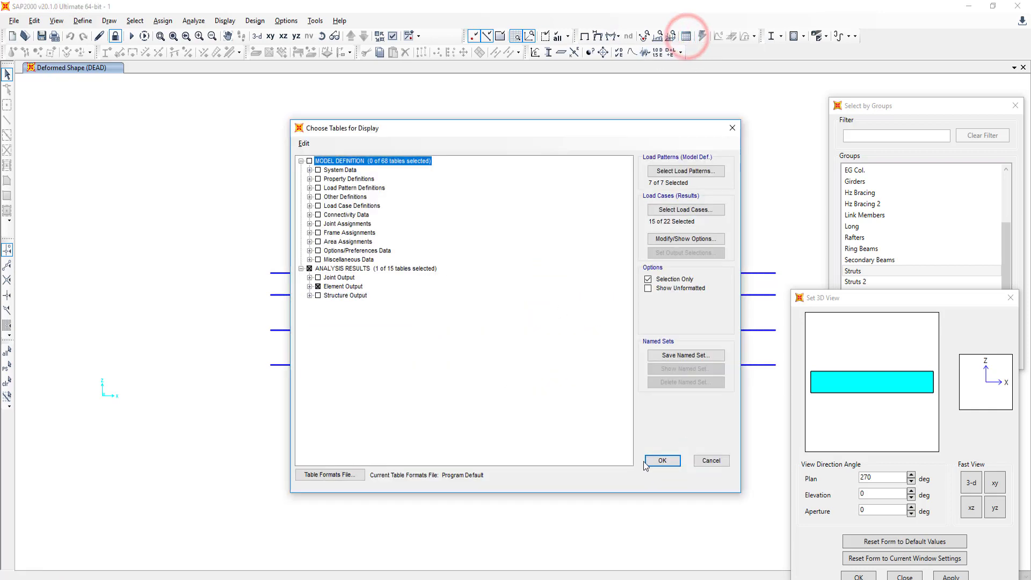
pyautogui.click(658, 464)
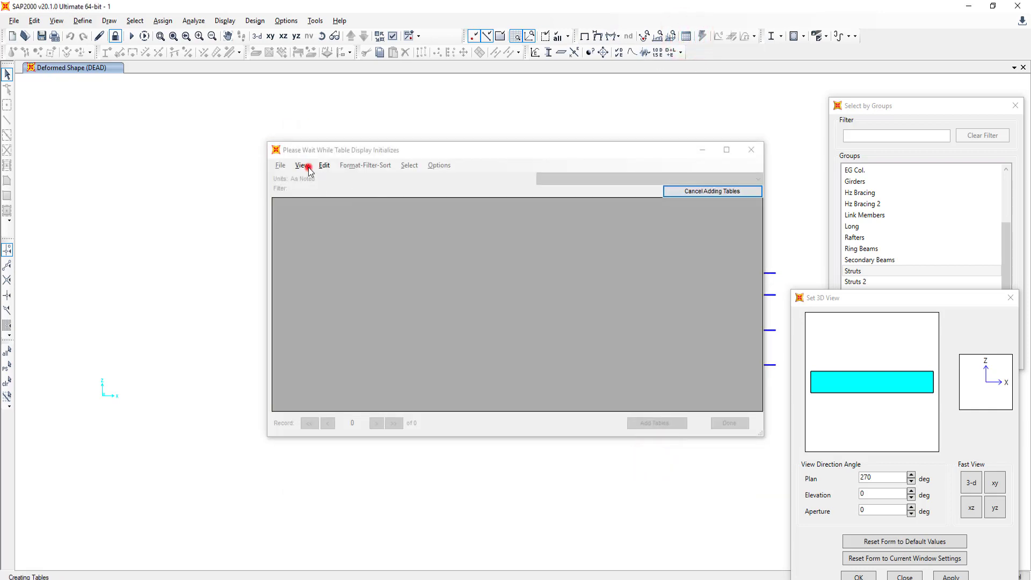
pyautogui.click(304, 165)
pyautogui.click(303, 167)
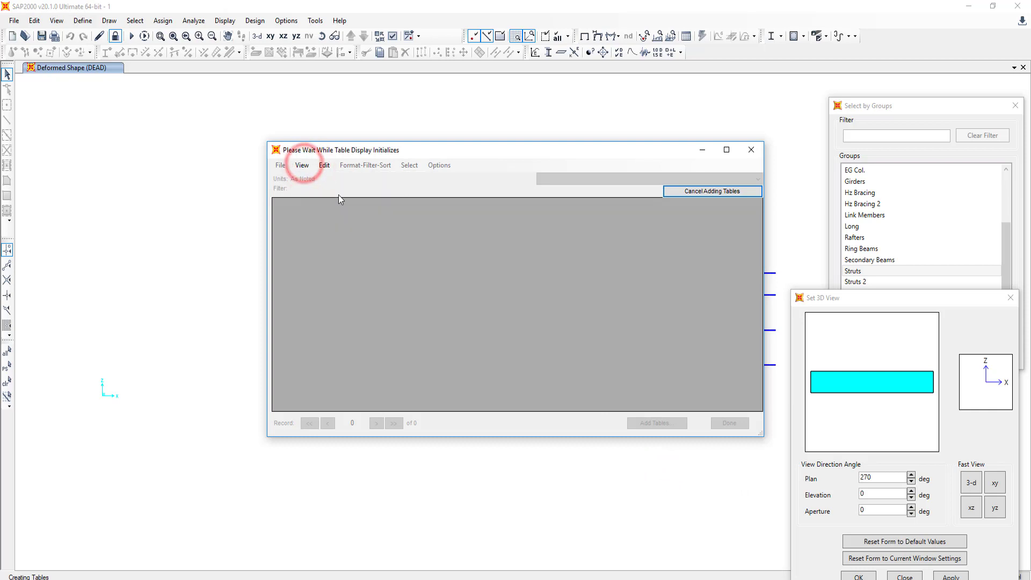
pyautogui.click(304, 169)
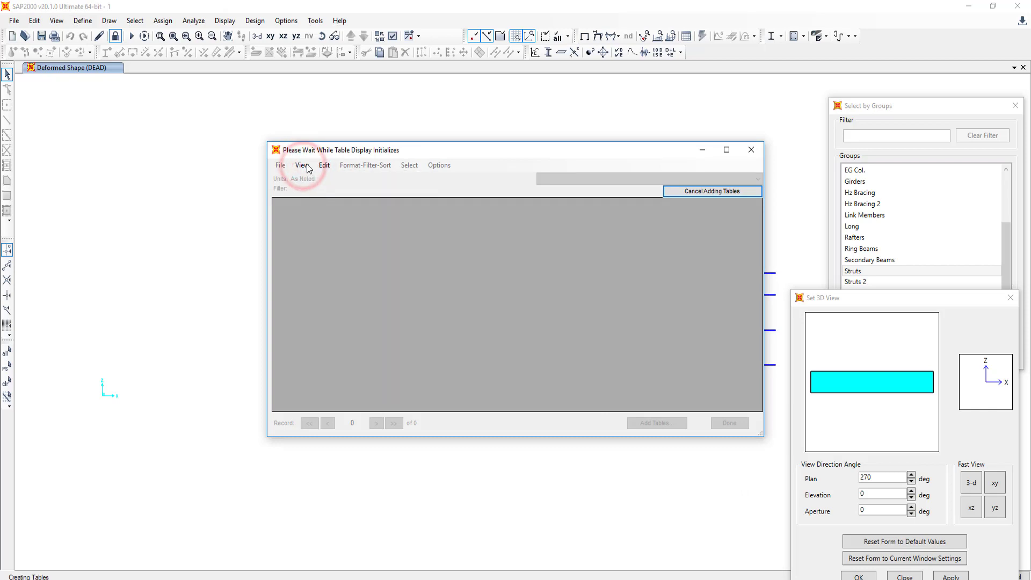
pyautogui.click(305, 168)
pyautogui.click(304, 167)
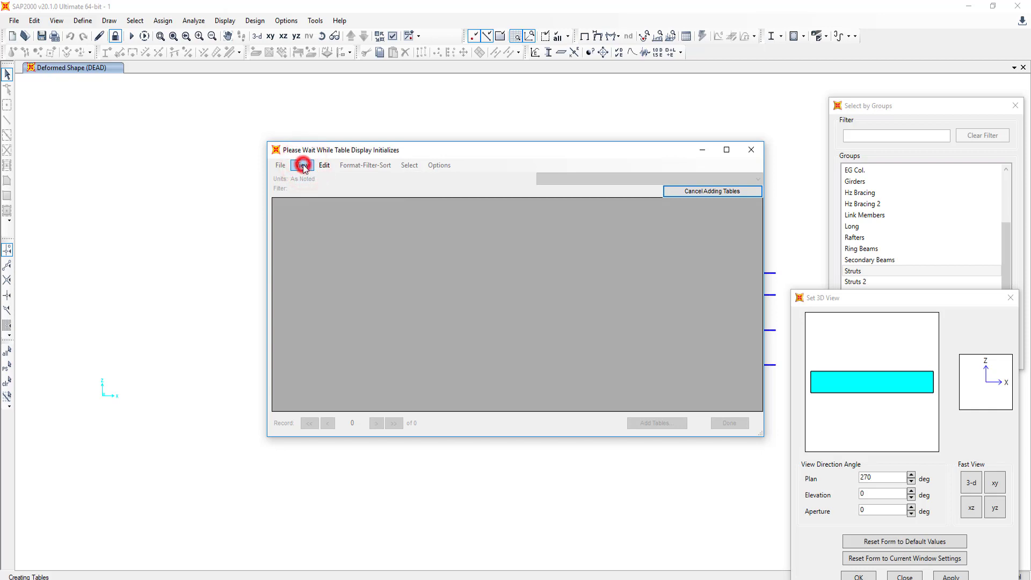
pyautogui.click(304, 167)
pyautogui.click(348, 194)
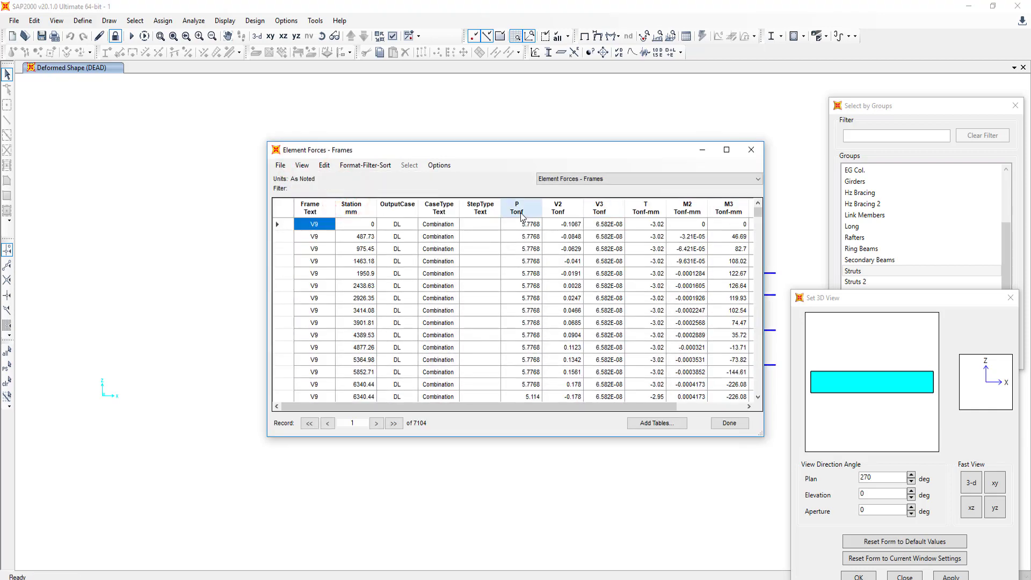
# Sort the middle struts' forces by P to read -18.2553 and 26.892 Tonf, then close the table
pyautogui.click(526, 210)
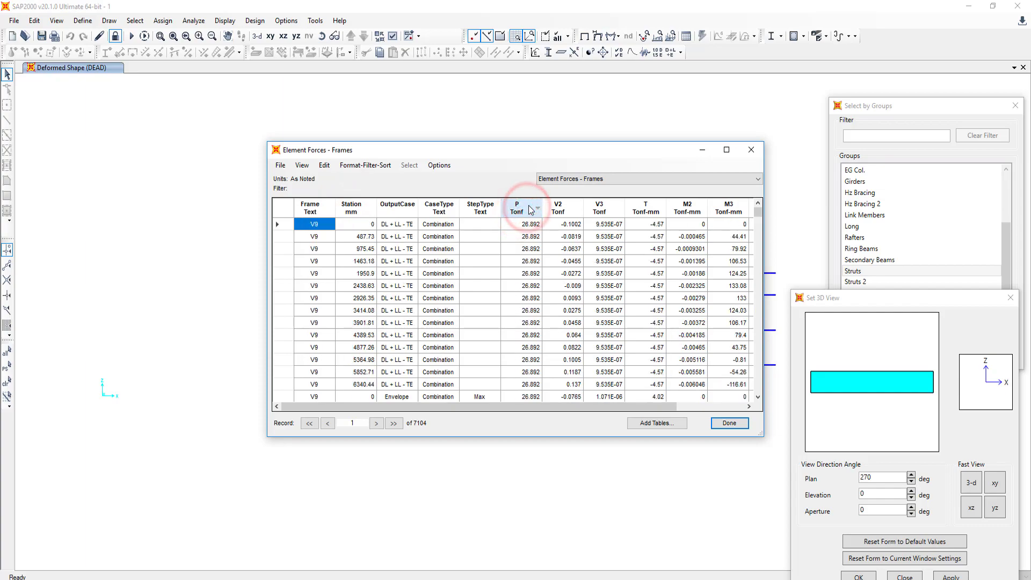
pyautogui.hotkey('alt', 'Tab')
pyautogui.click(530, 210)
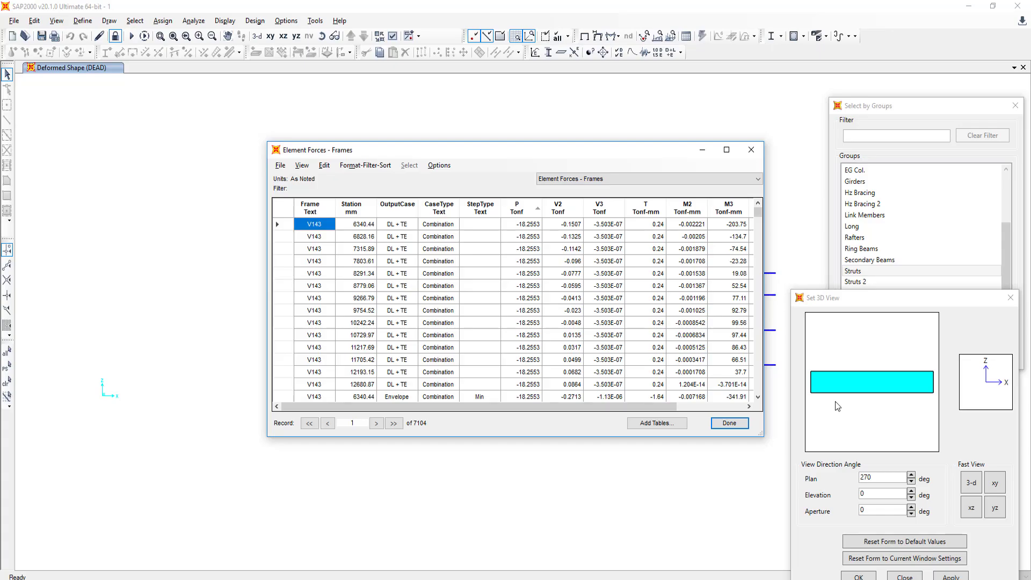
pyautogui.click(529, 228)
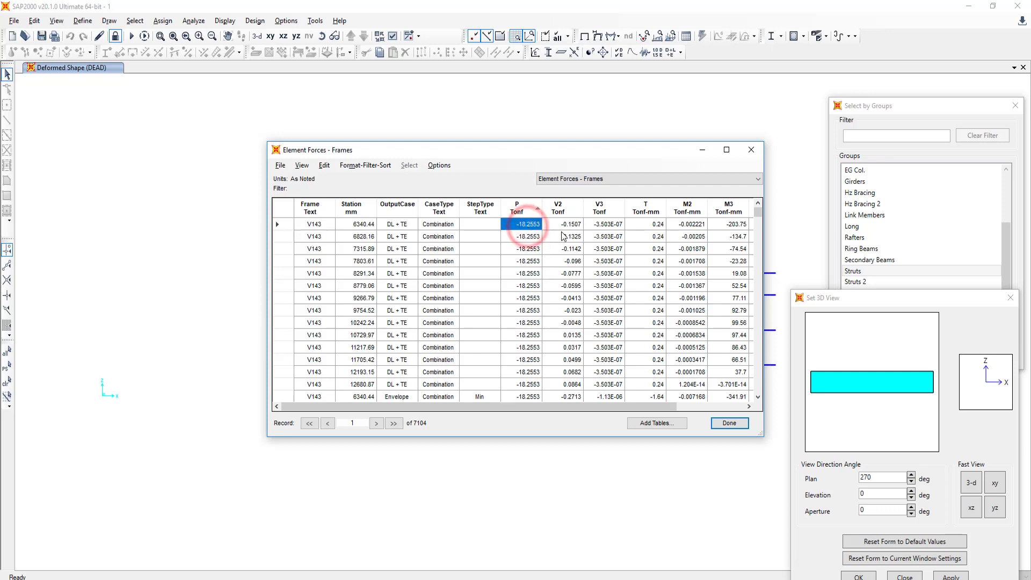
pyautogui.click(568, 228)
pyautogui.click(524, 223)
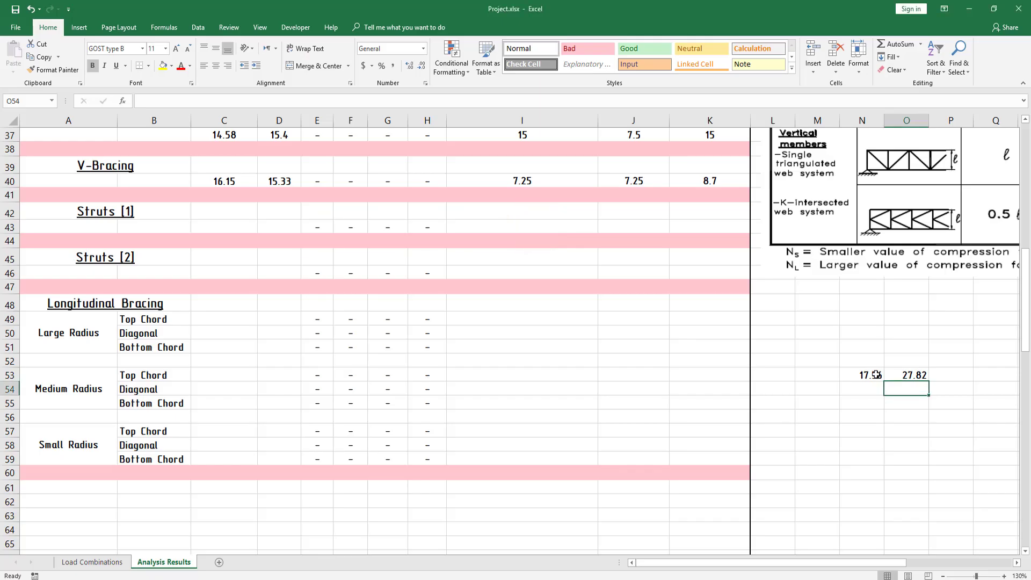
pyautogui.click(876, 374)
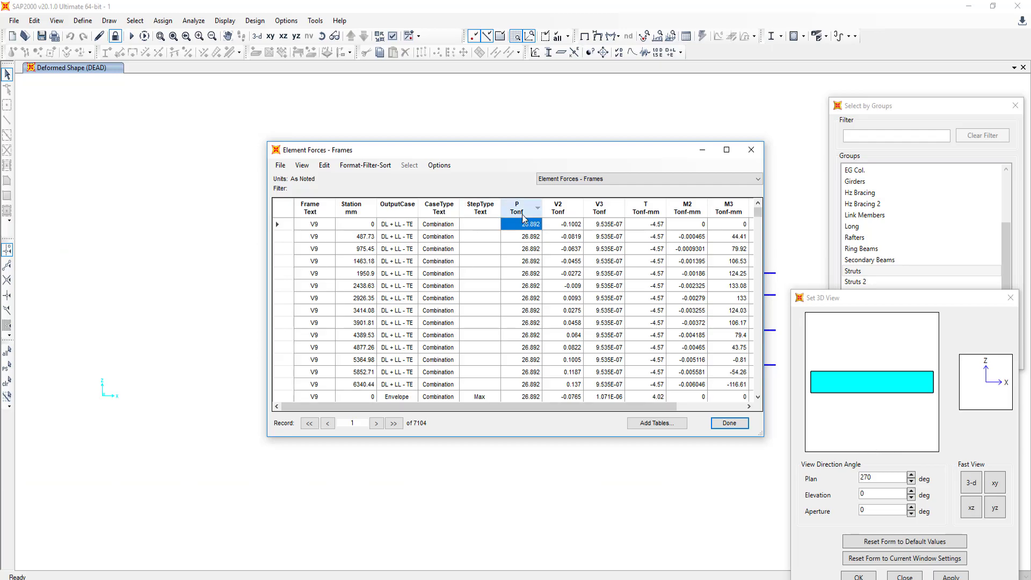
pyautogui.click(519, 209)
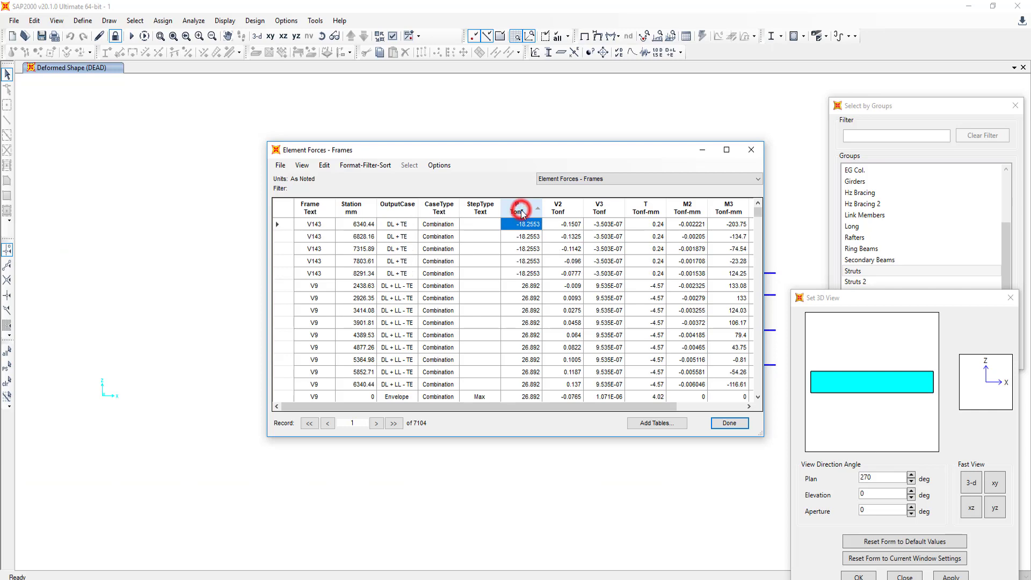
pyautogui.click(751, 150)
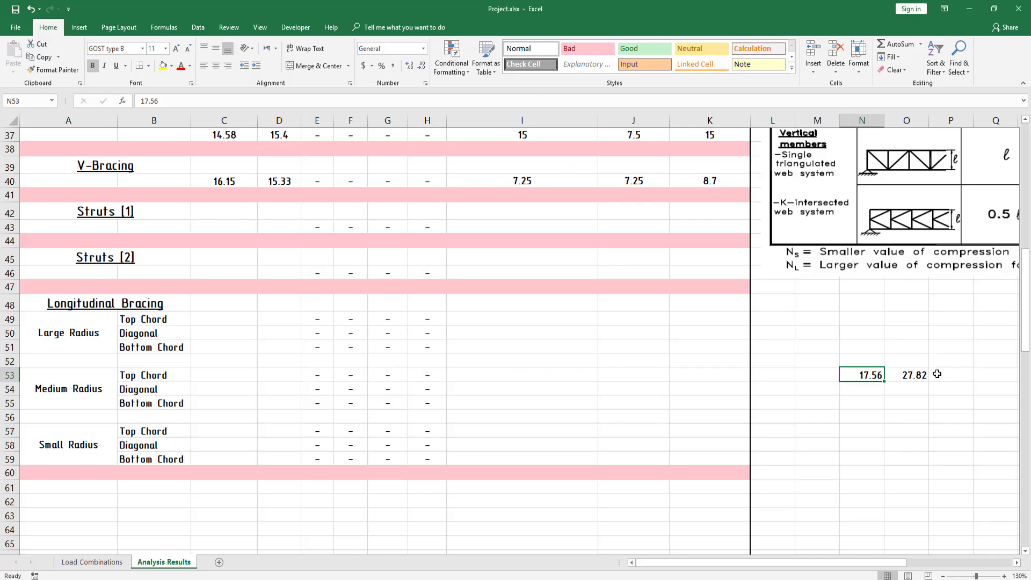
# Delete the scratch values 17.56 and 27.82 from cells N53:O53
pyautogui.click(937, 374)
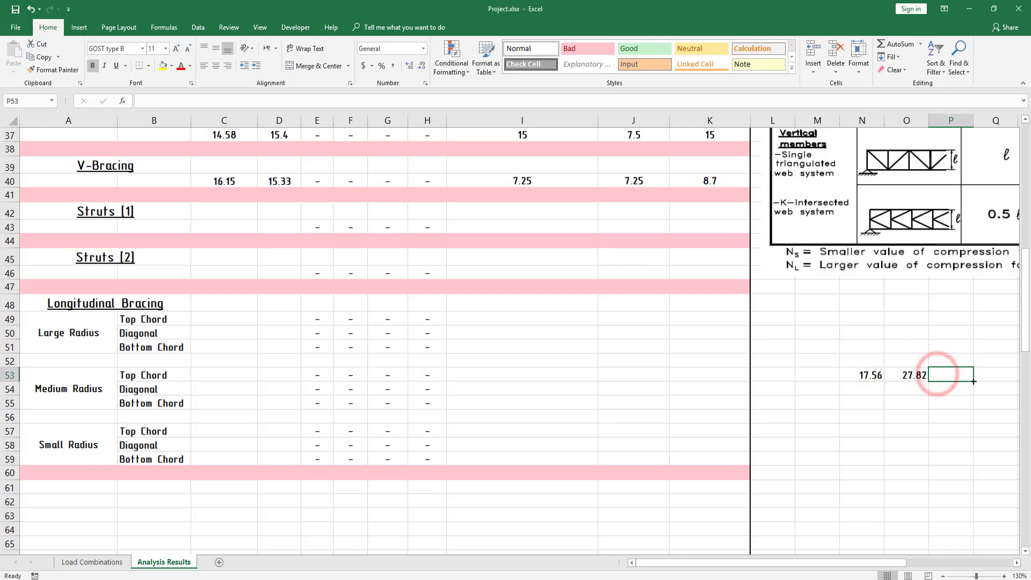
pyautogui.moveTo(937, 375); pyautogui.dragTo(859, 375)
pyautogui.press('Delete')
pyautogui.click(907, 353)
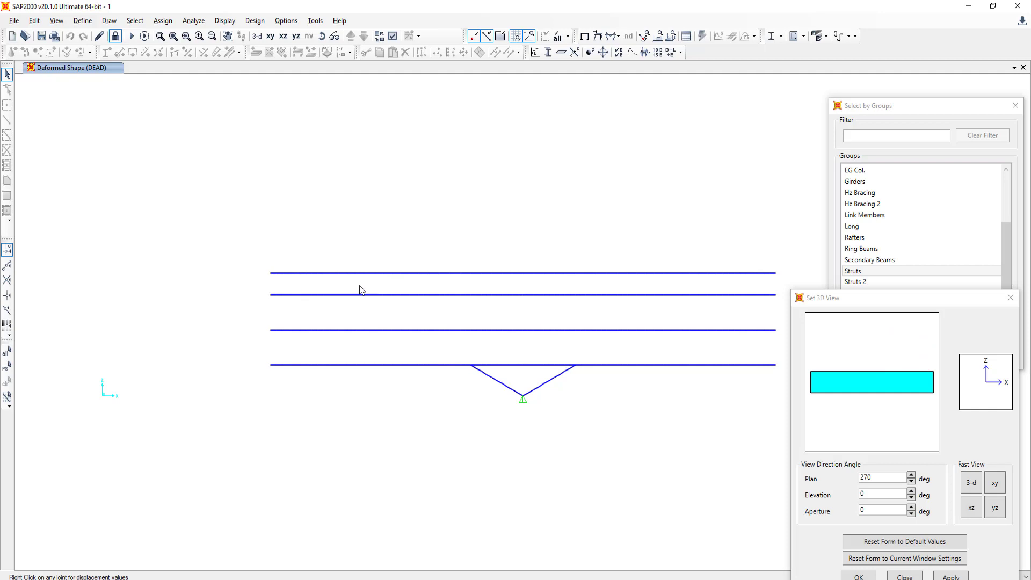
# Show the model in 3-D and select all 56 frames of the Struts group
pyautogui.moveTo(837, 297); pyautogui.dragTo(844, 493)
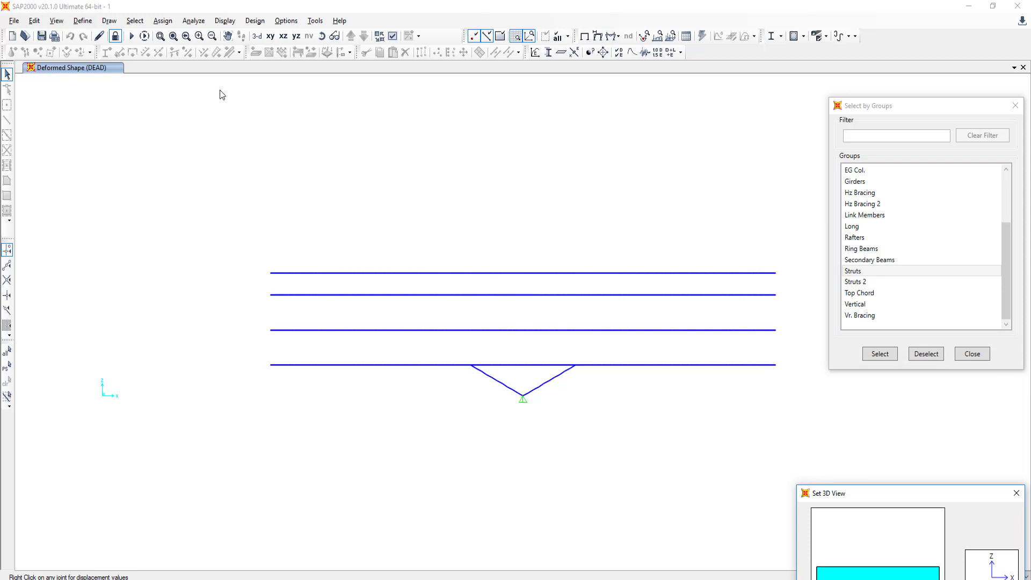
pyautogui.click(286, 39)
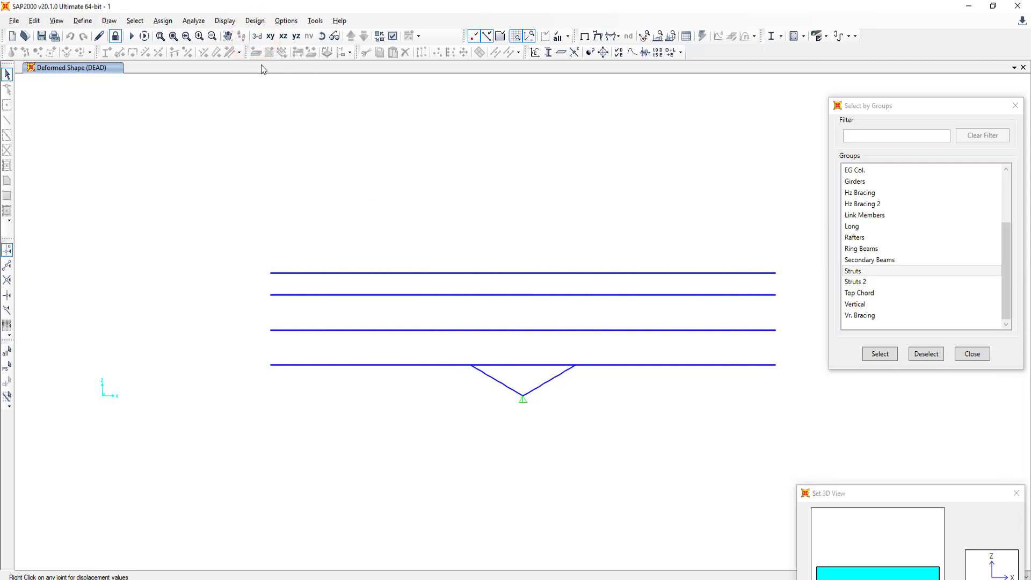
pyautogui.click(257, 38)
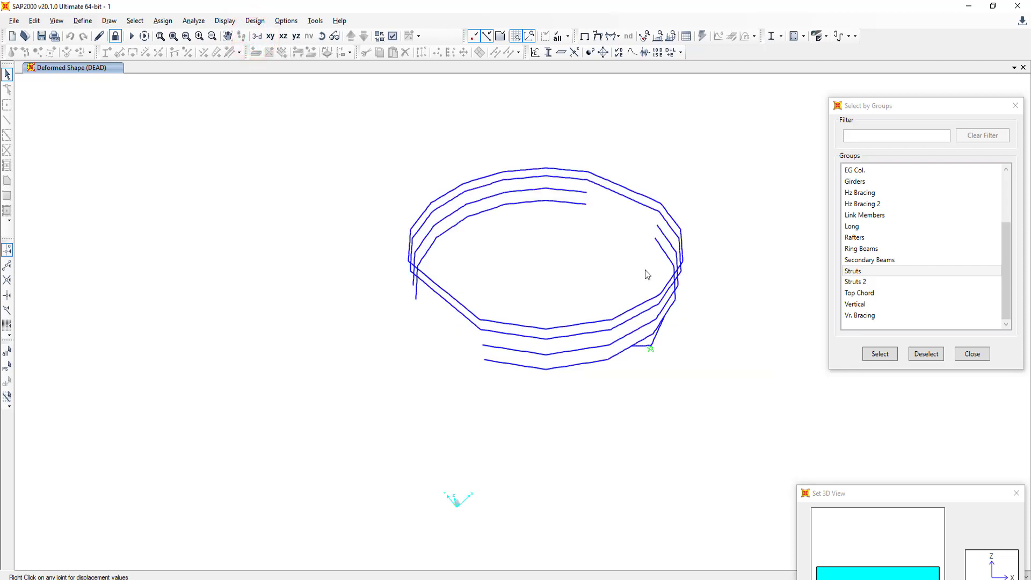
pyautogui.scroll(3, 645, 269)
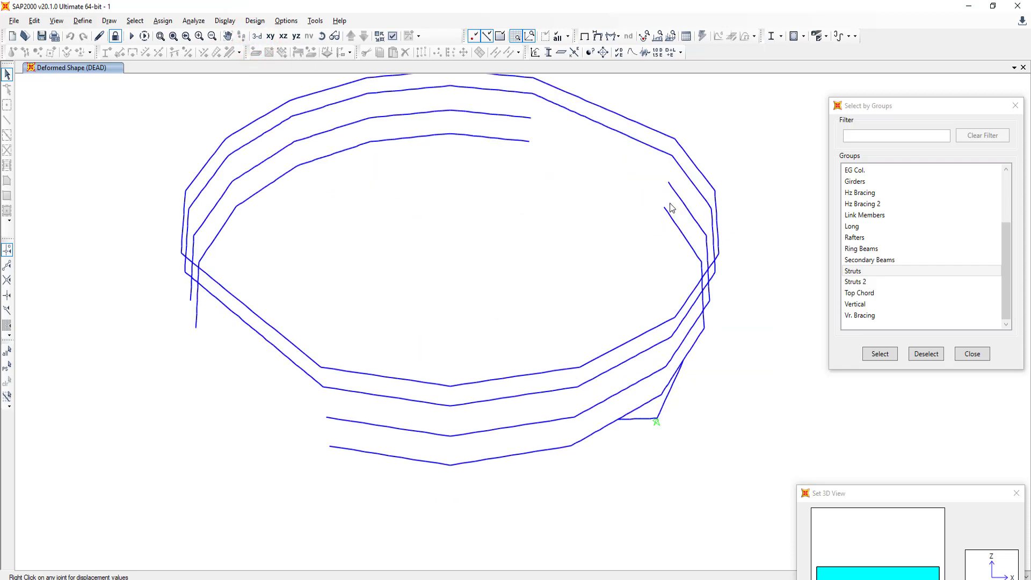
pyautogui.click(886, 271)
pyautogui.click(880, 353)
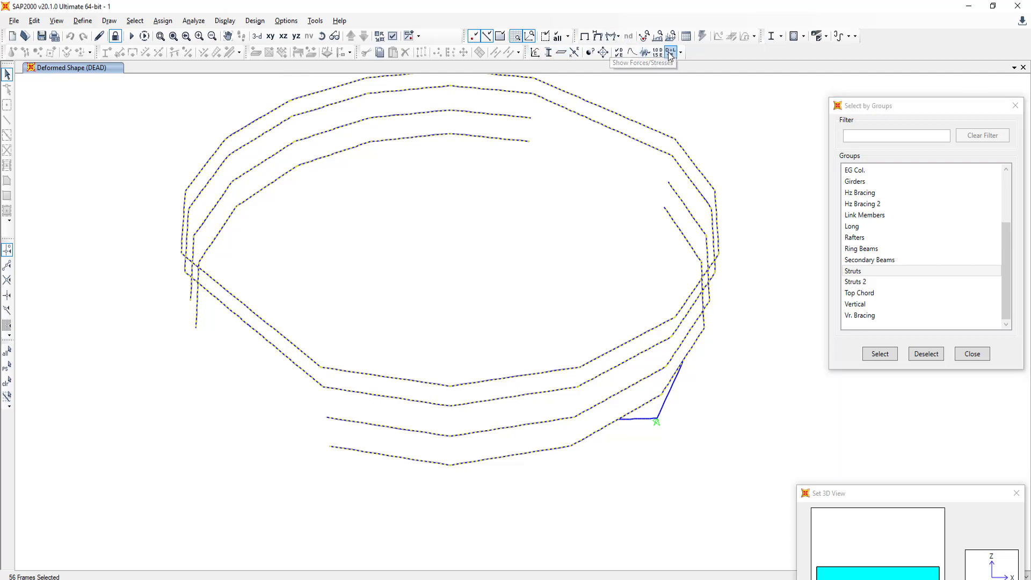
# Request the selected struts' element force tables, then close the window before it finishes loading
pyautogui.click(688, 36)
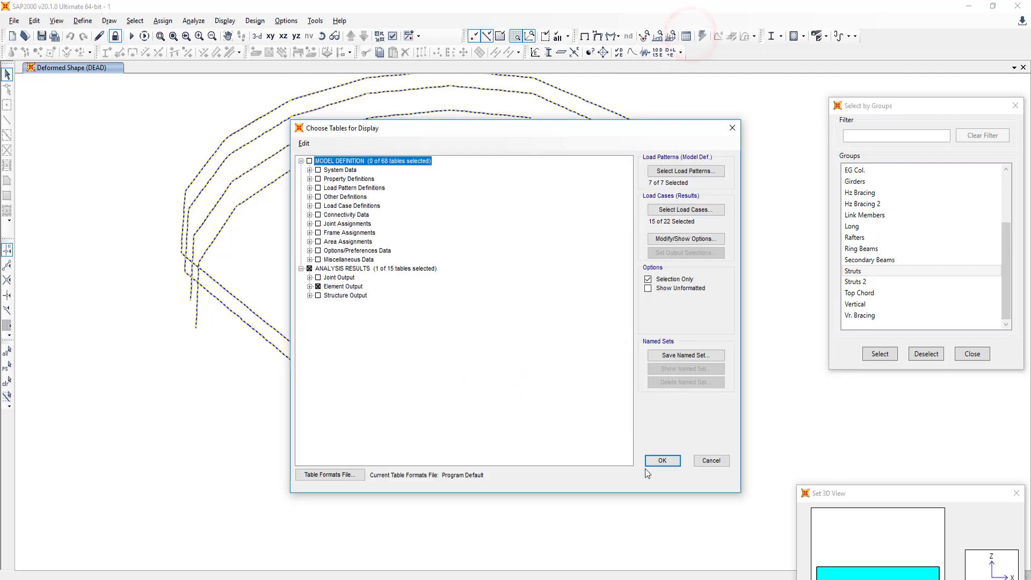
pyautogui.click(659, 465)
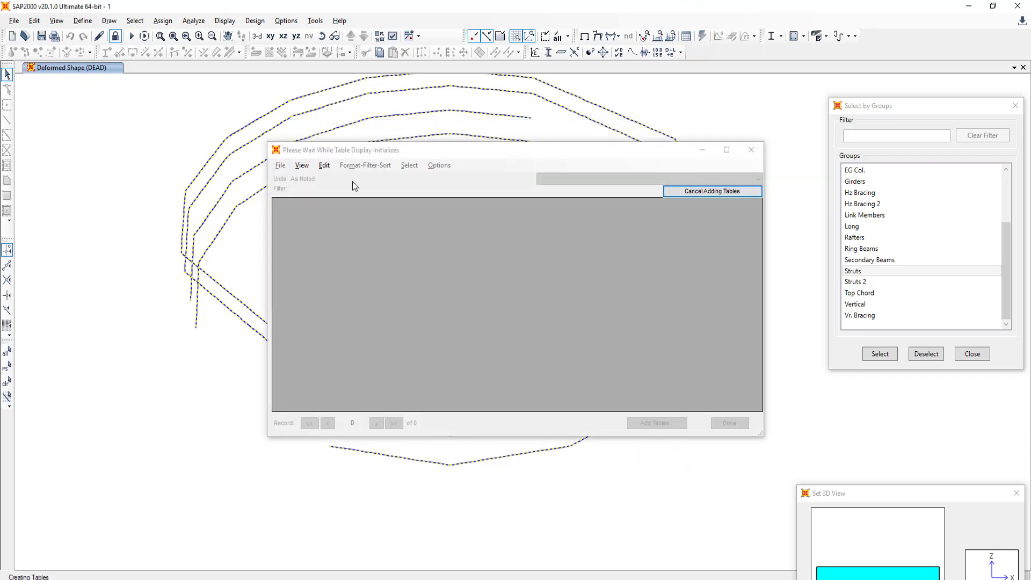
pyautogui.click(301, 166)
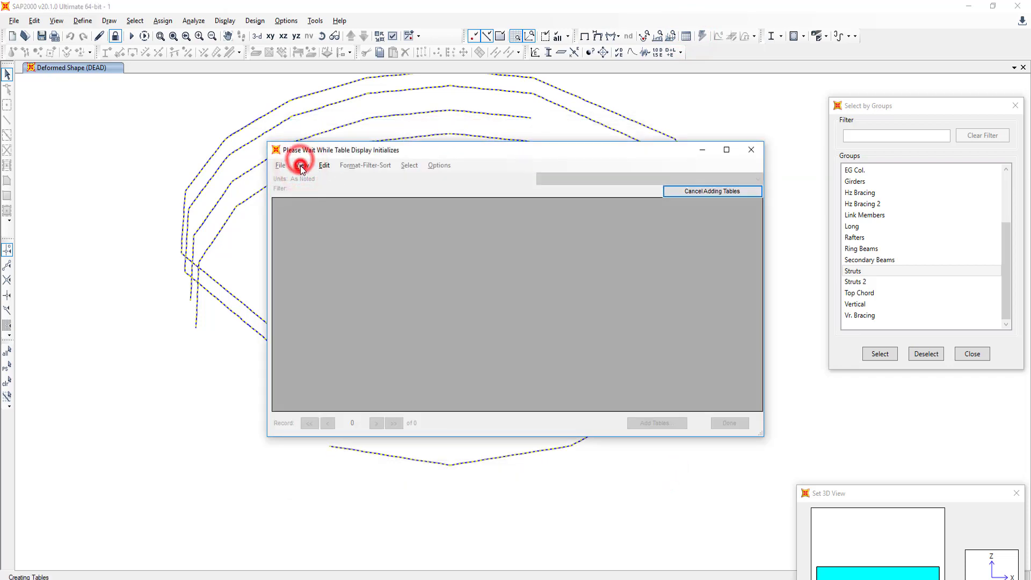
pyautogui.click(333, 193)
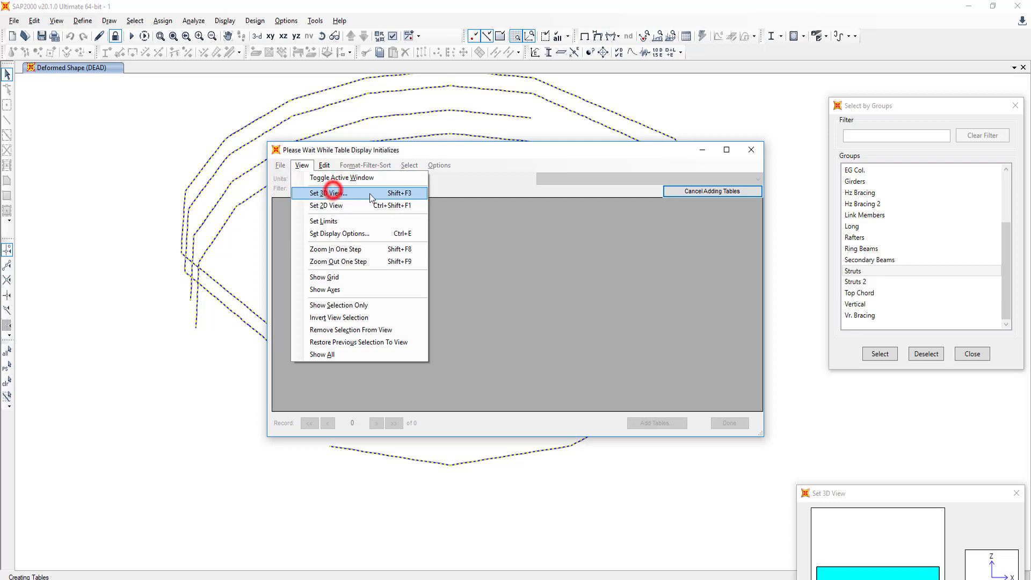
pyautogui.click(302, 167)
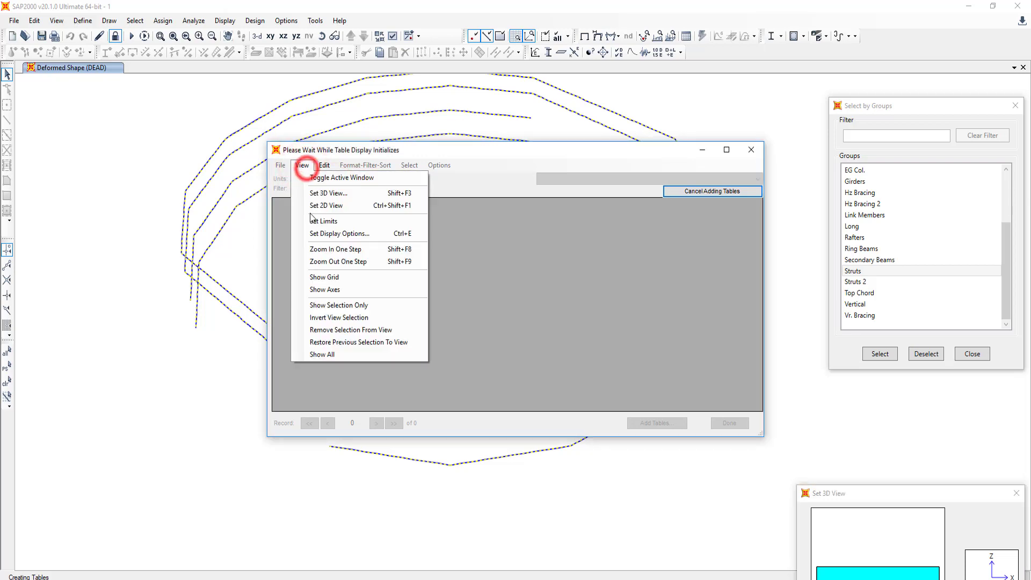
pyautogui.click(323, 193)
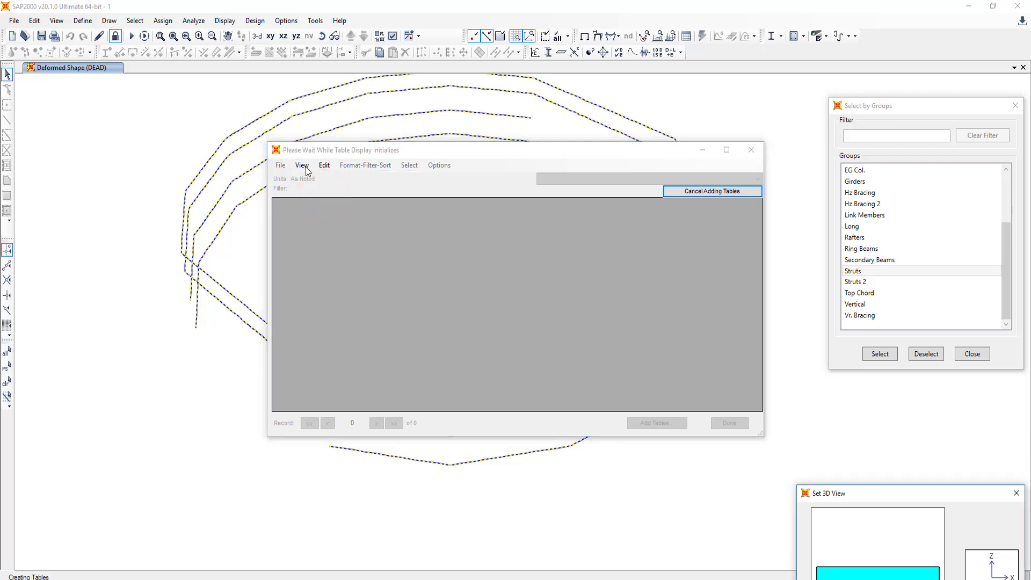
pyautogui.moveTo(346, 150); pyautogui.dragTo(354, 115)
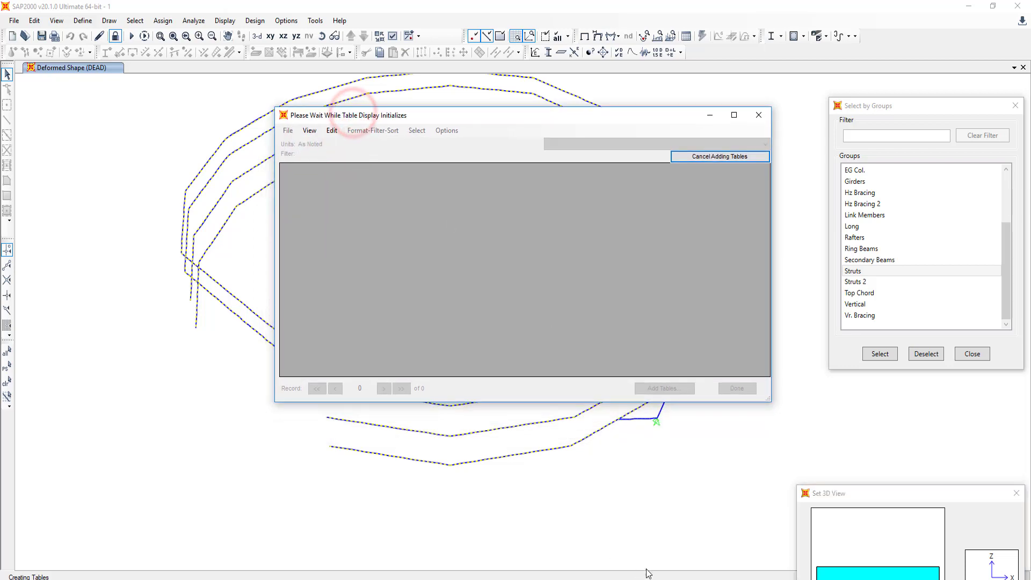
pyautogui.click(308, 130)
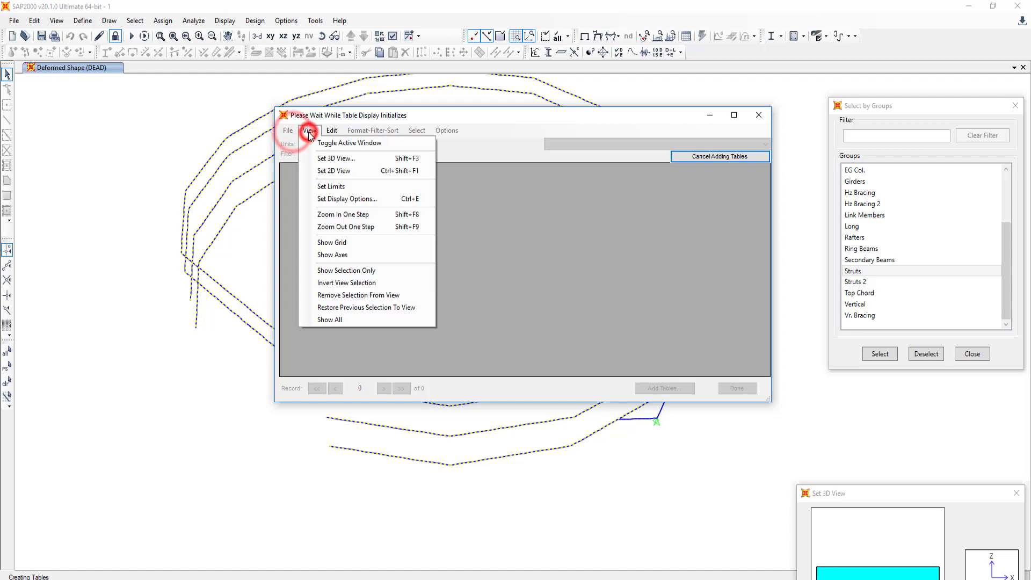
pyautogui.click(339, 173)
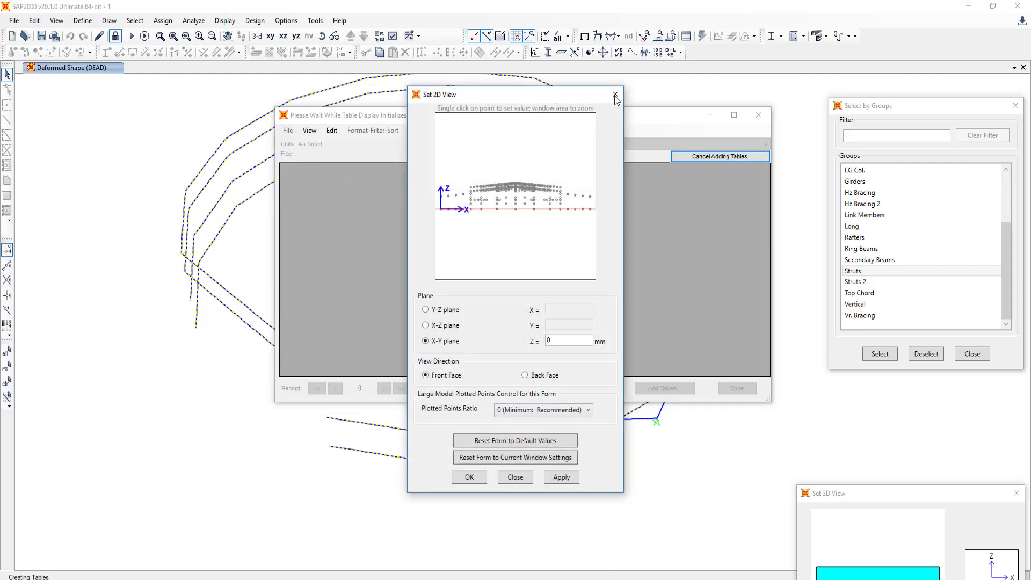
pyautogui.click(615, 96)
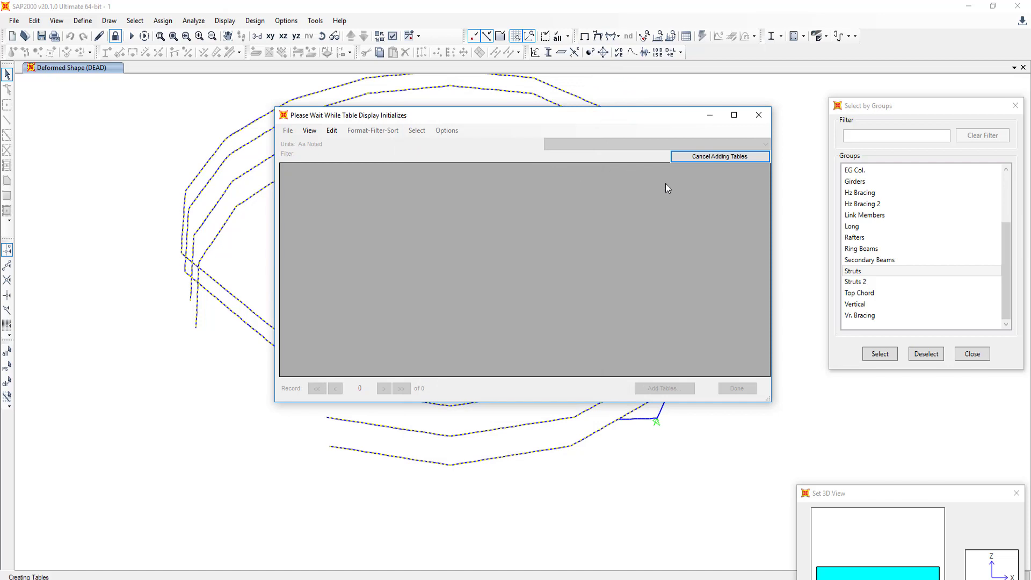
pyautogui.click(754, 115)
# Expand Element Output > Frame Output in the table chooser and review the load patterns
pyautogui.rightClick(736, 111)
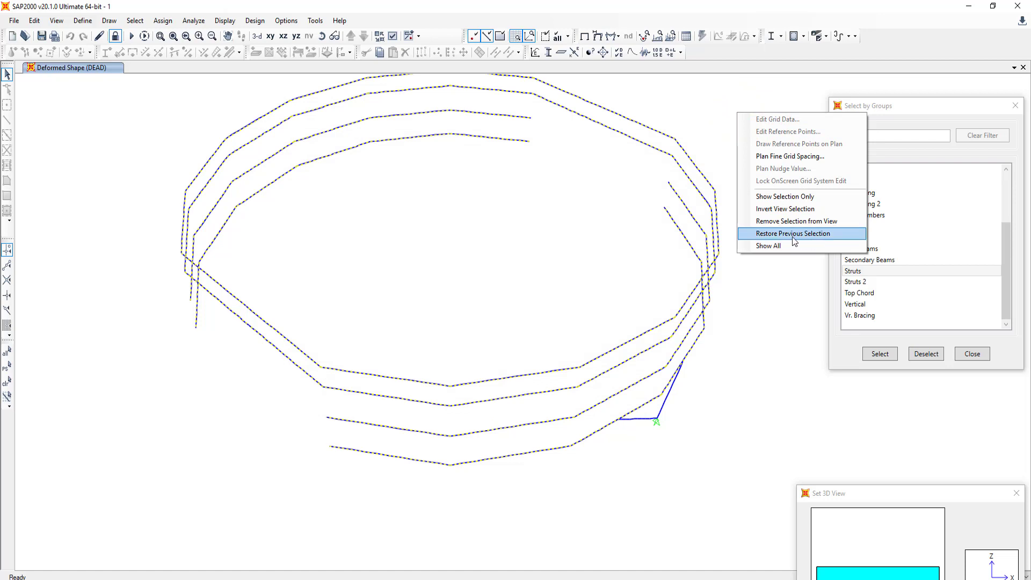
pyautogui.click(714, 111)
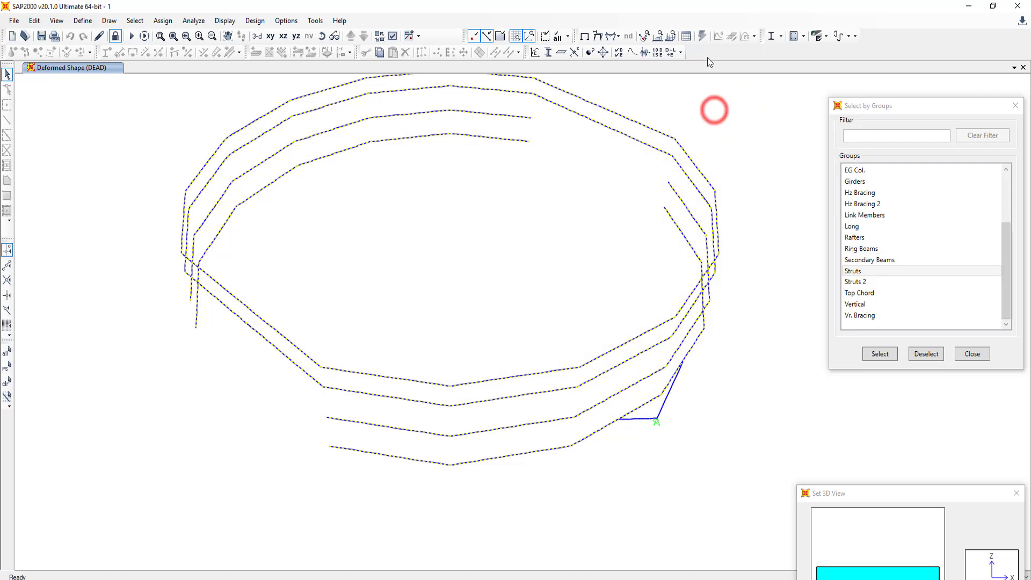
pyautogui.click(686, 36)
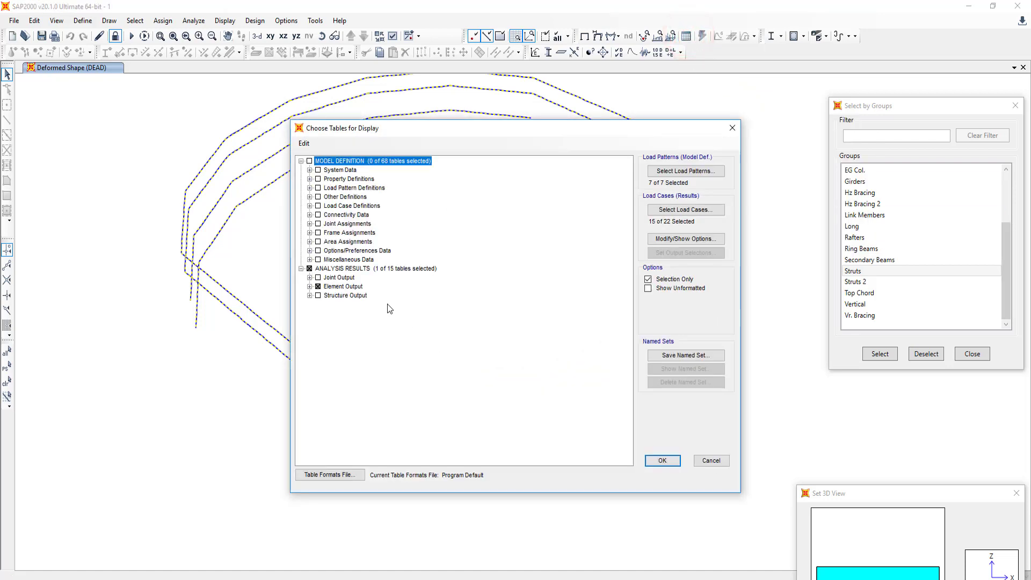
pyautogui.click(310, 287)
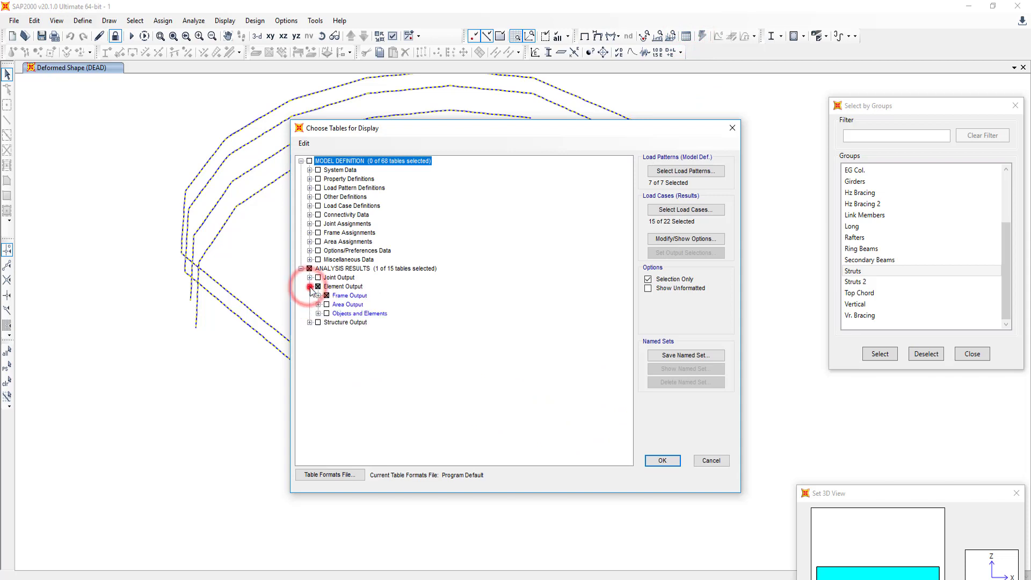
pyautogui.click(318, 295)
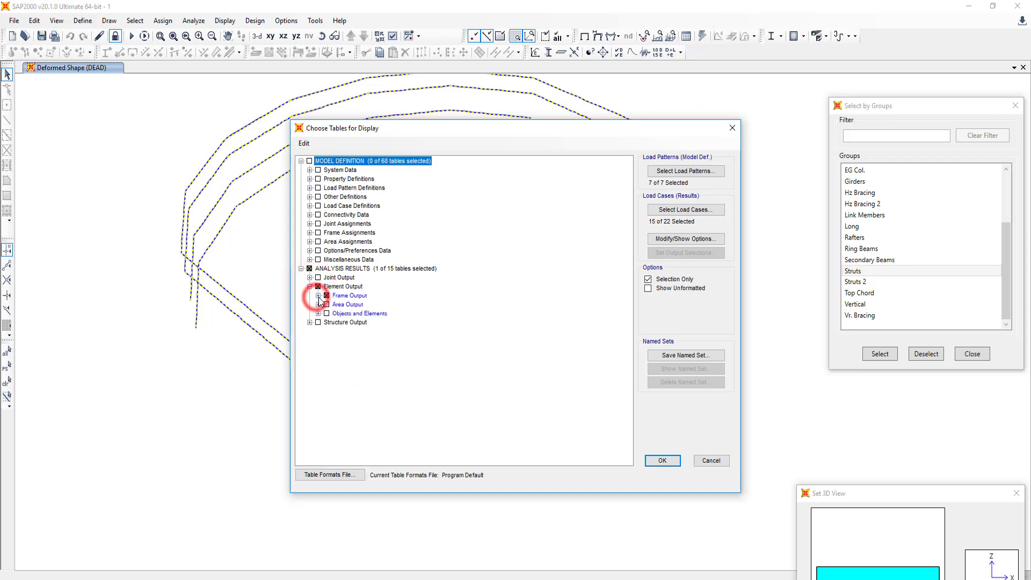
pyautogui.click(686, 170)
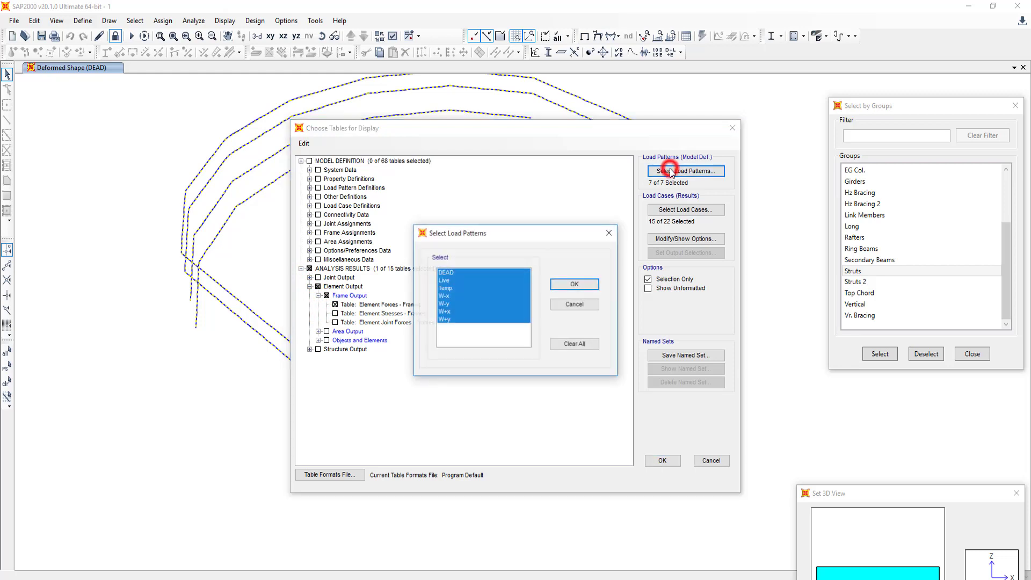
pyautogui.click(609, 232)
# Limit the output cases to Envelope only, generate the forces table, and close it
pyautogui.click(682, 209)
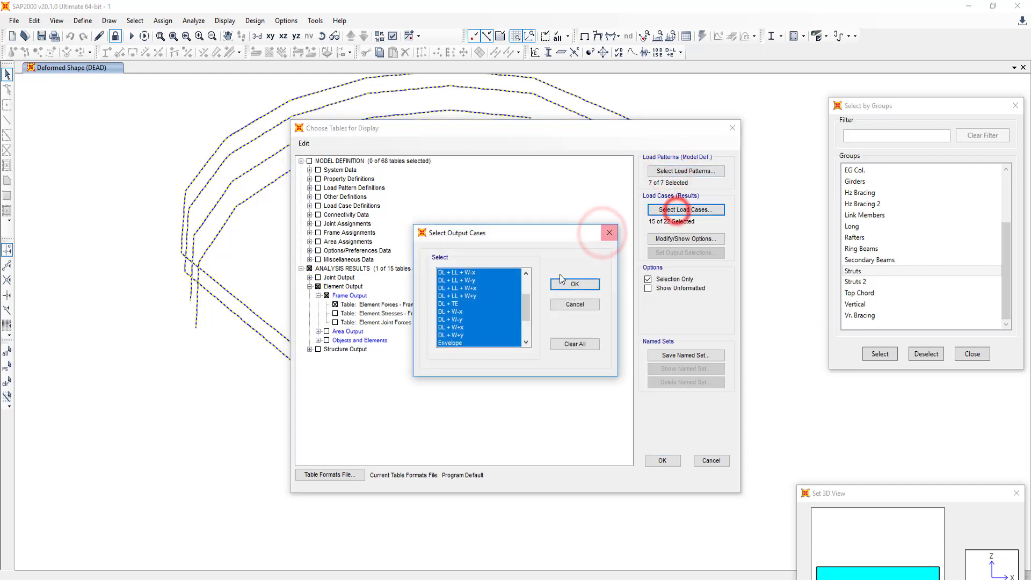
pyautogui.click(457, 344)
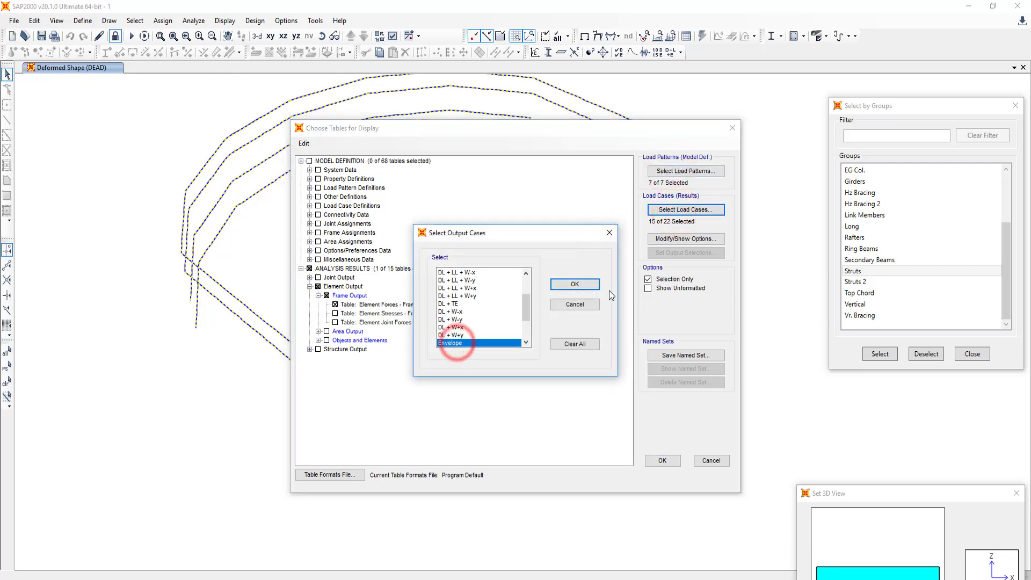
pyautogui.click(575, 284)
pyautogui.click(662, 461)
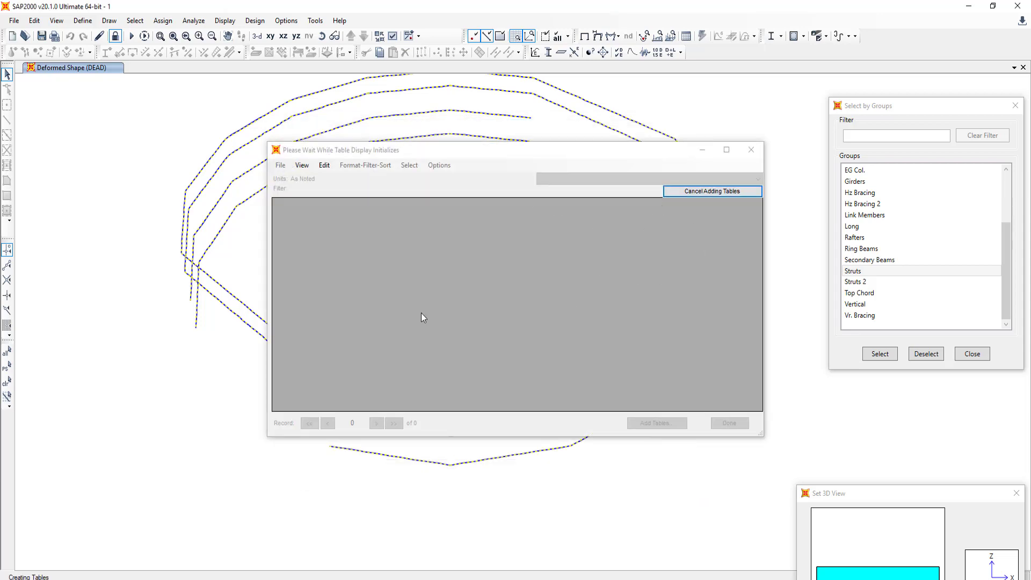
pyautogui.click(751, 150)
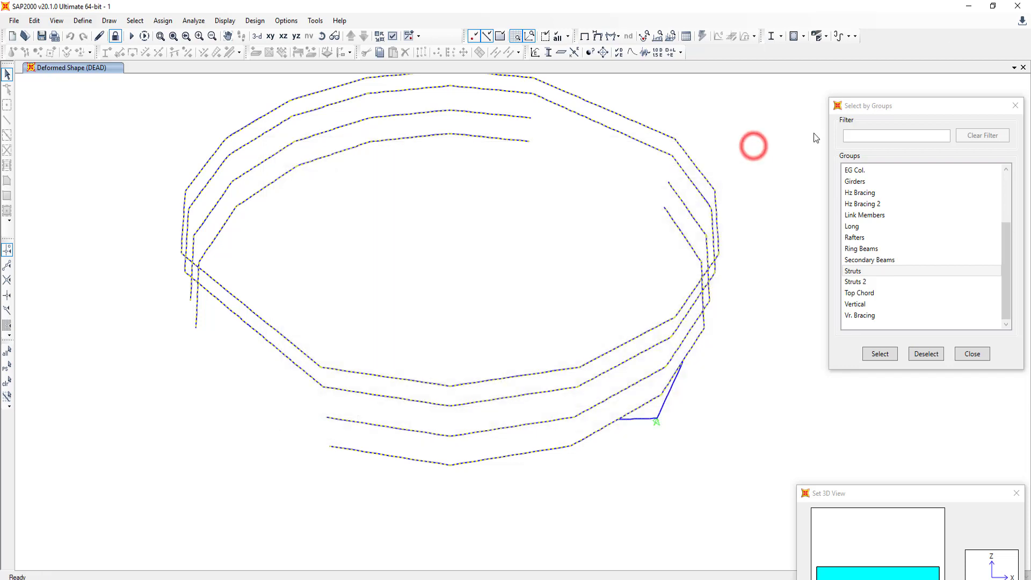
# Restart SAP2000 and reopen the model file 1.sdb
pyautogui.click(1019, 6)
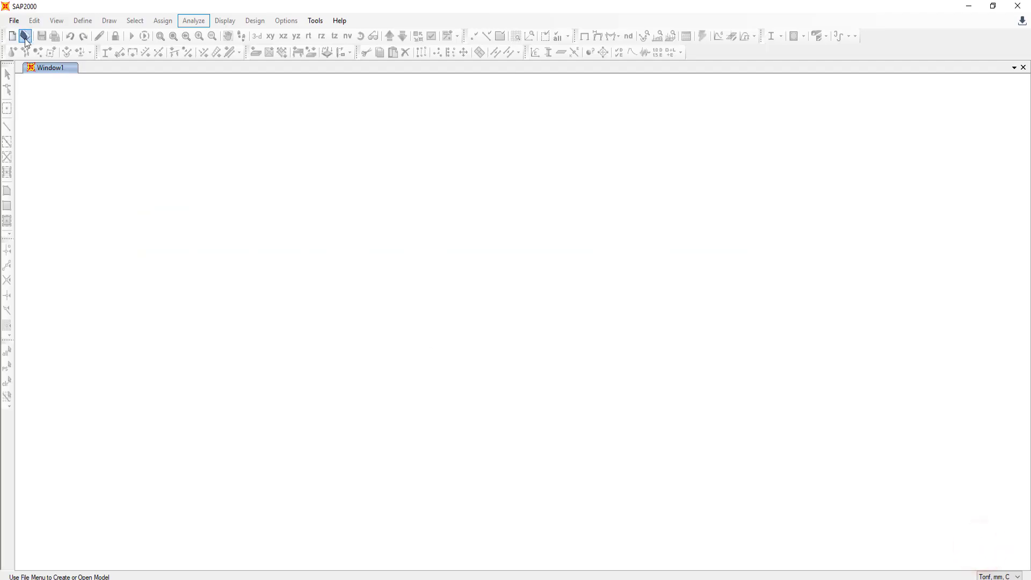
pyautogui.click(25, 36)
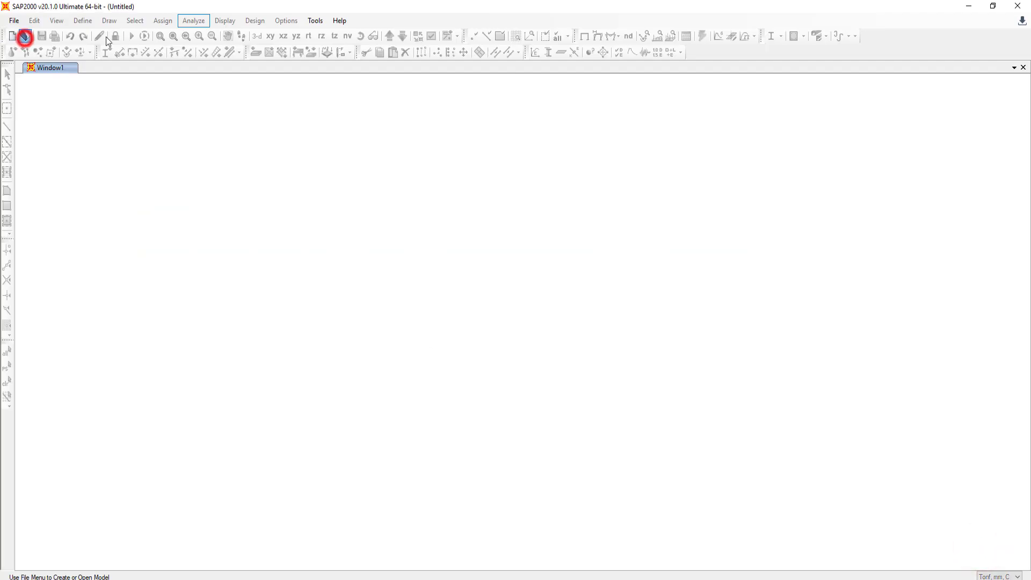
pyautogui.doubleClick(195, 92)
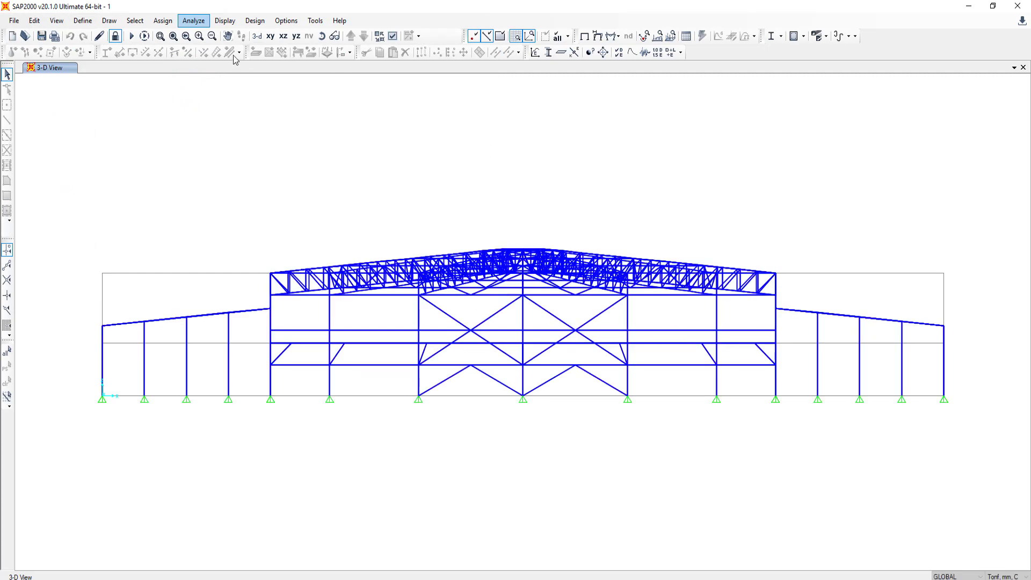
# Switch to a 3-D view and select all 56 members of the Struts group
pyautogui.click(259, 38)
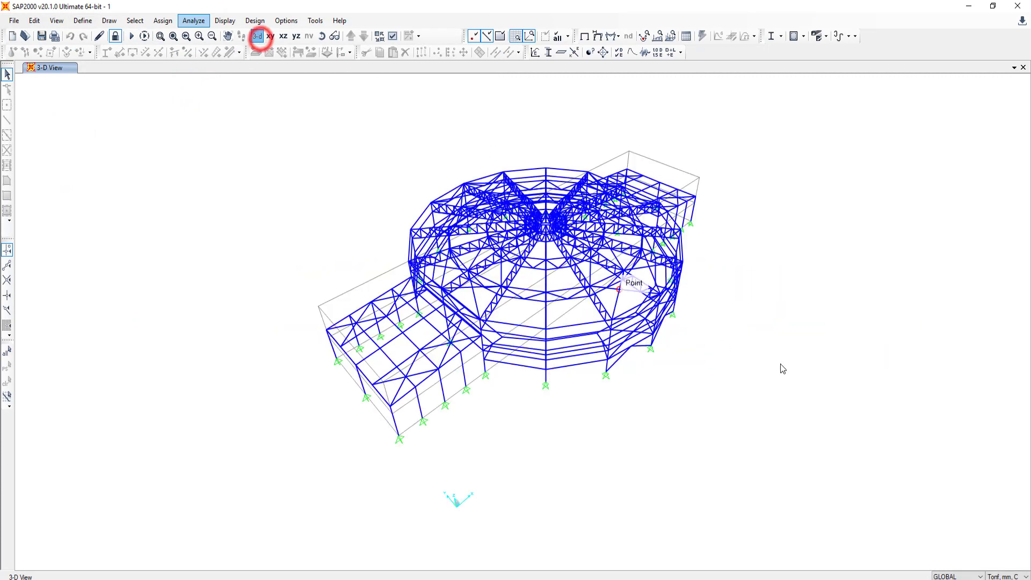
pyautogui.scroll(2, 752, 192)
pyautogui.scroll(1, 752, 191)
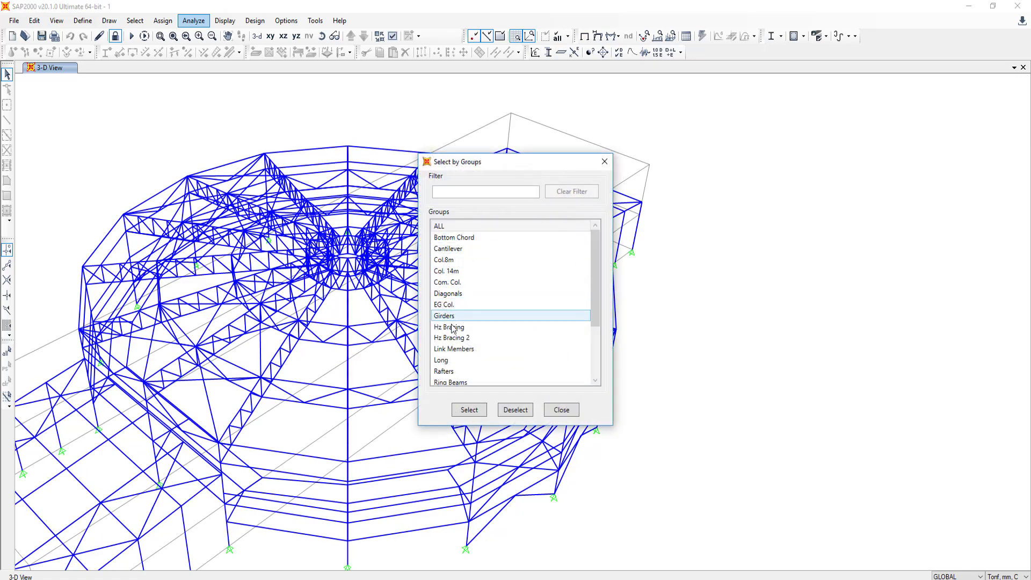
pyautogui.click(453, 327)
pyautogui.moveTo(452, 327); pyautogui.dragTo(504, 392)
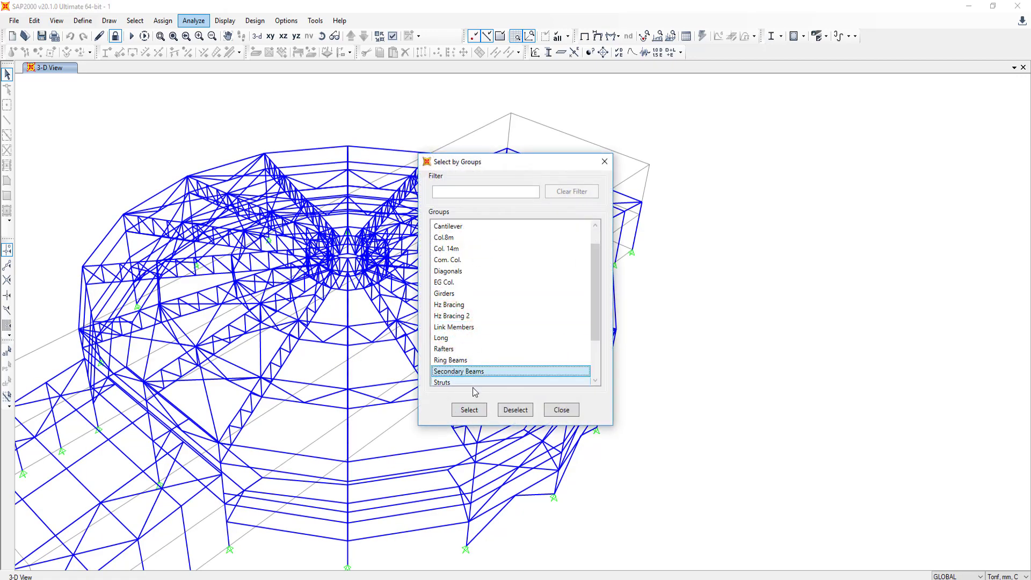
pyautogui.click(452, 382)
pyautogui.click(471, 409)
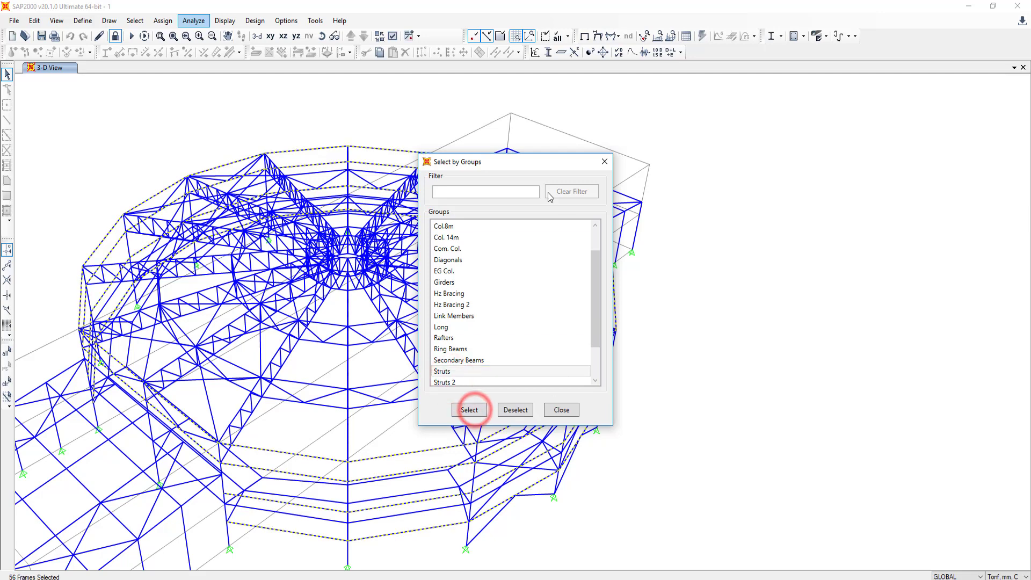
# Move the group list aside and bring up the table chooser
pyautogui.moveTo(532, 168); pyautogui.dragTo(952, 152)
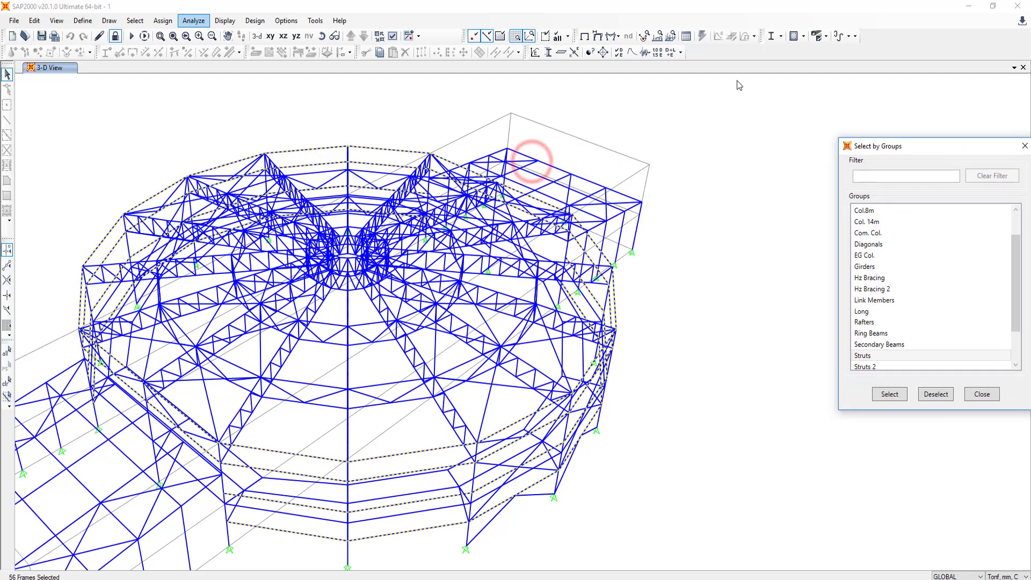
pyautogui.click(685, 36)
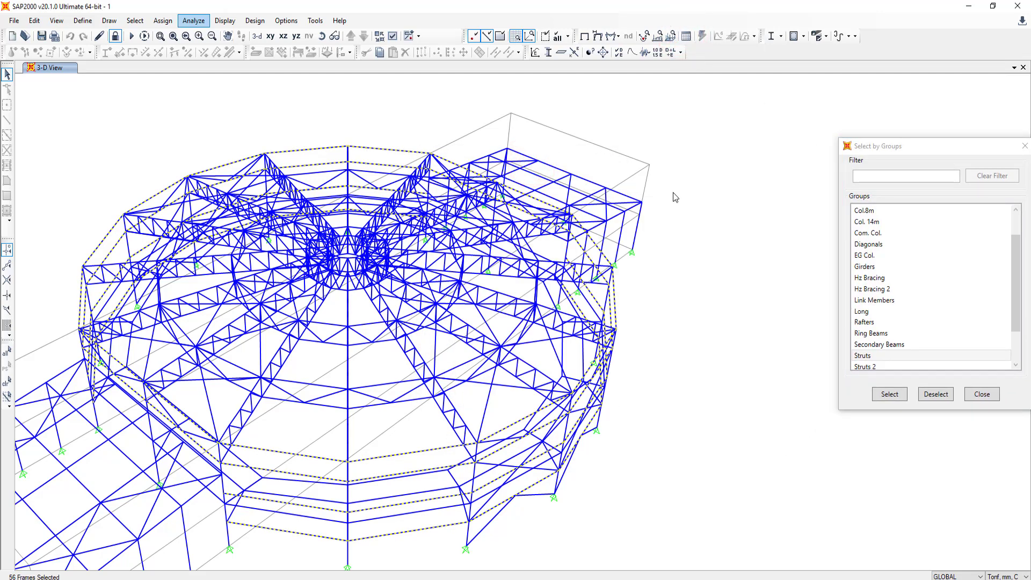
pyautogui.click(692, 36)
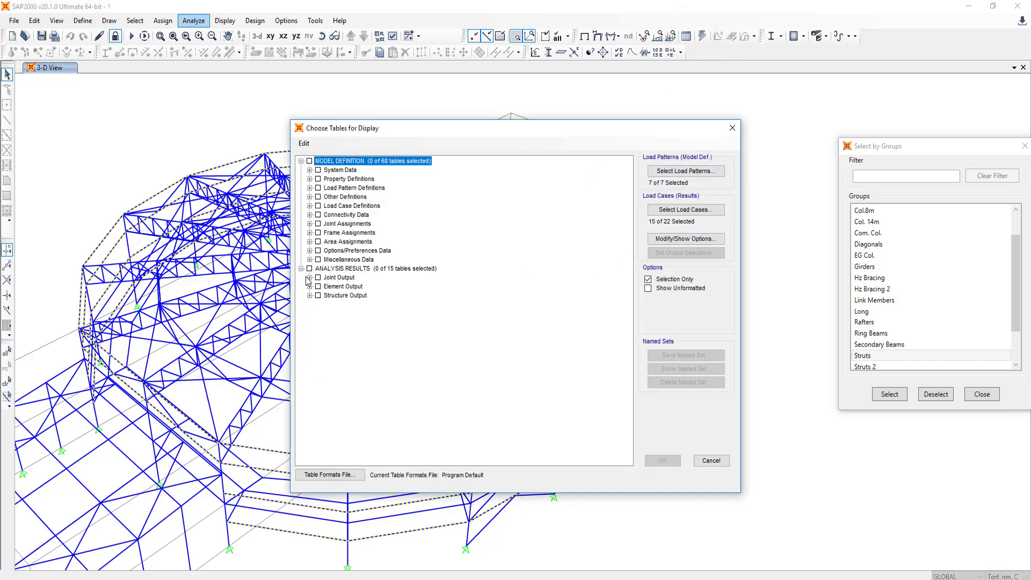
# Tick the Element Forces - Frames table under Element Output > Frame Output
pyautogui.click(310, 286)
pyautogui.click(318, 296)
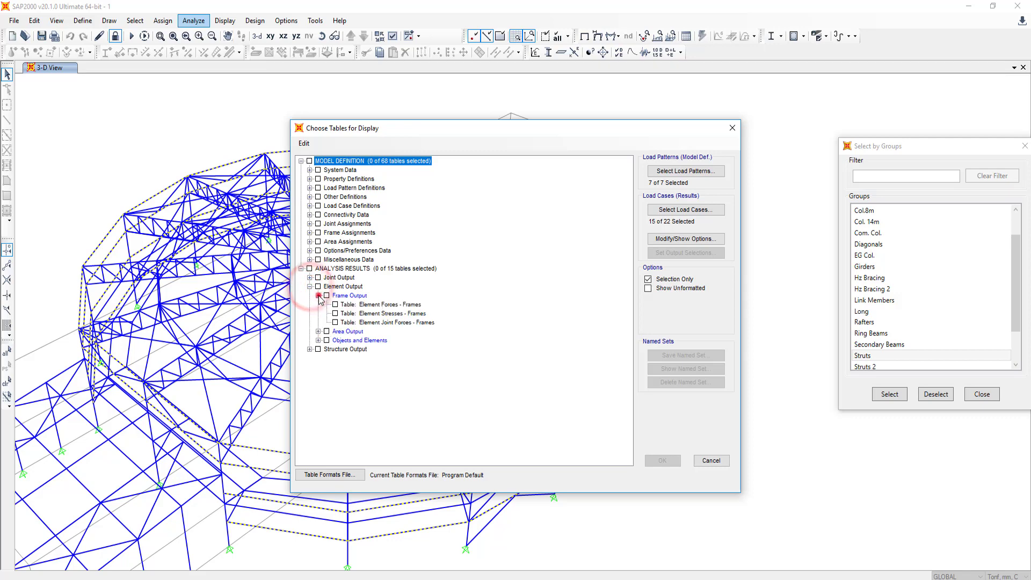
pyautogui.click(335, 304)
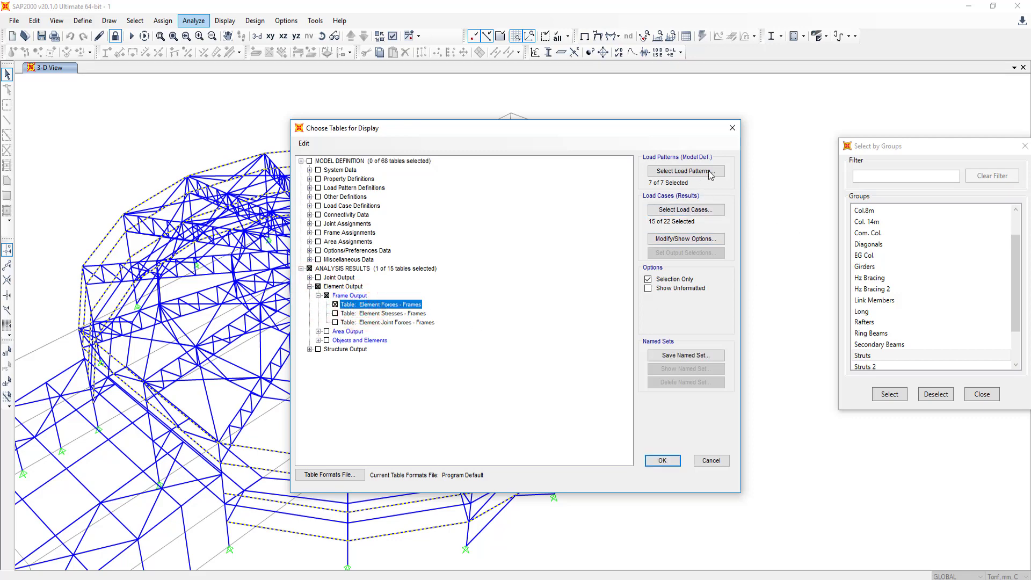
# Limit output to 15 of 22 load cases and generate the frame forces table
pyautogui.click(686, 209)
pyautogui.scroll(-2, 506, 298)
pyautogui.scroll(-2, 505, 298)
pyautogui.scroll(2, 502, 322)
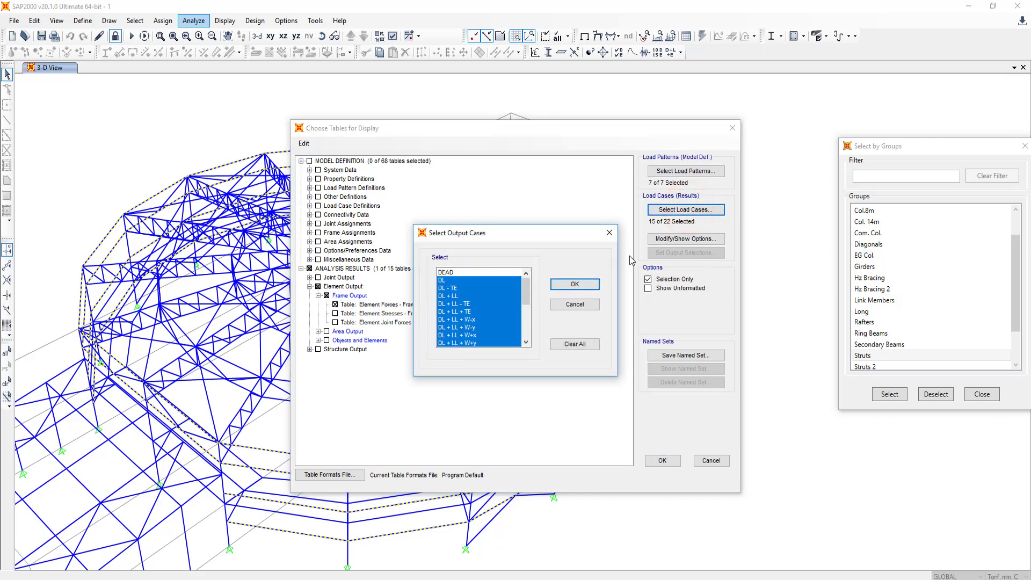
pyautogui.click(611, 234)
pyautogui.click(662, 460)
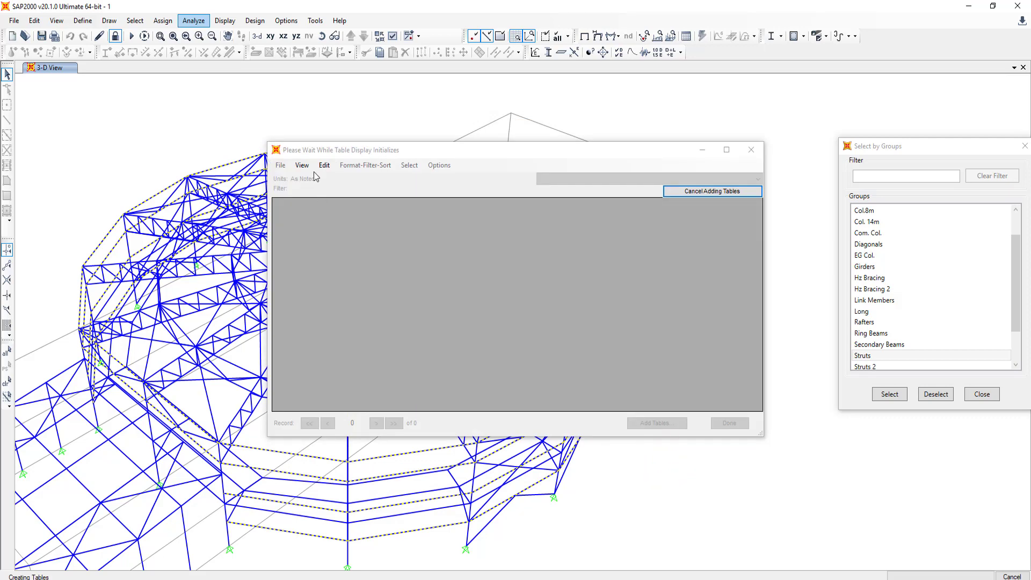
pyautogui.moveTo(395, 150); pyautogui.dragTo(404, 100)
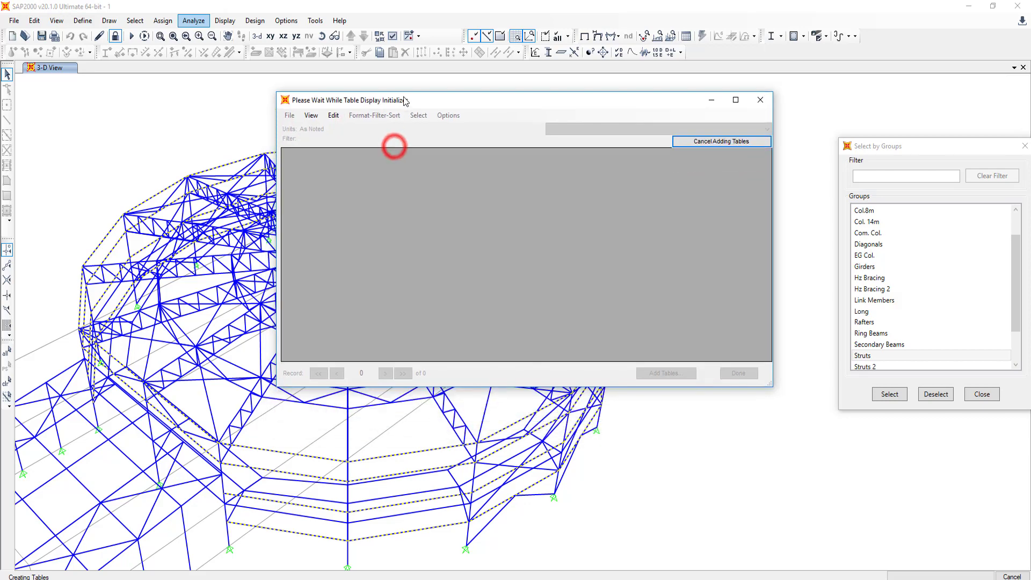
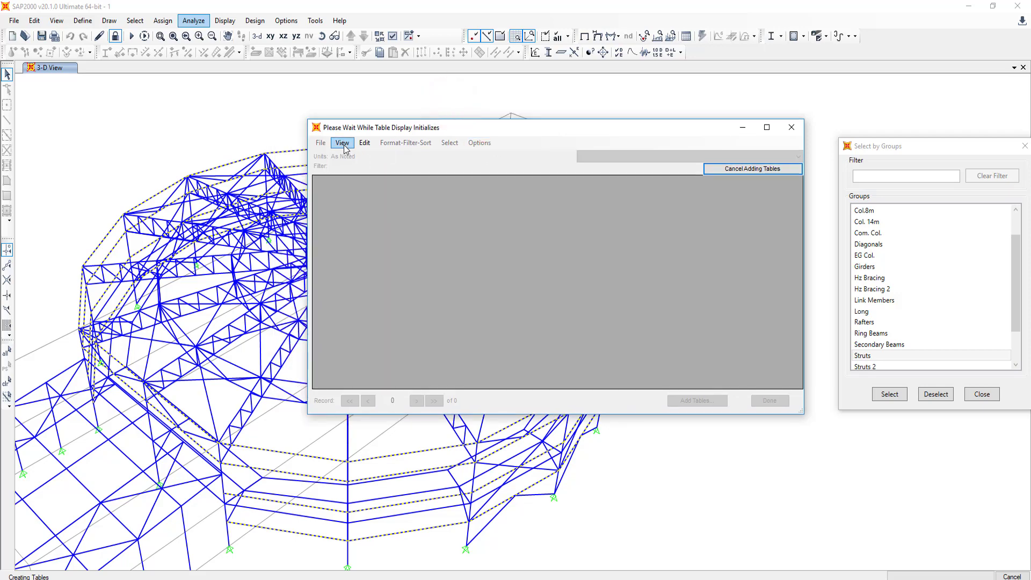
# Bring the Element Forces - Frames table forward and sort by axial force P, showing V143 at -18.2553 Tonf
pyautogui.click(342, 142)
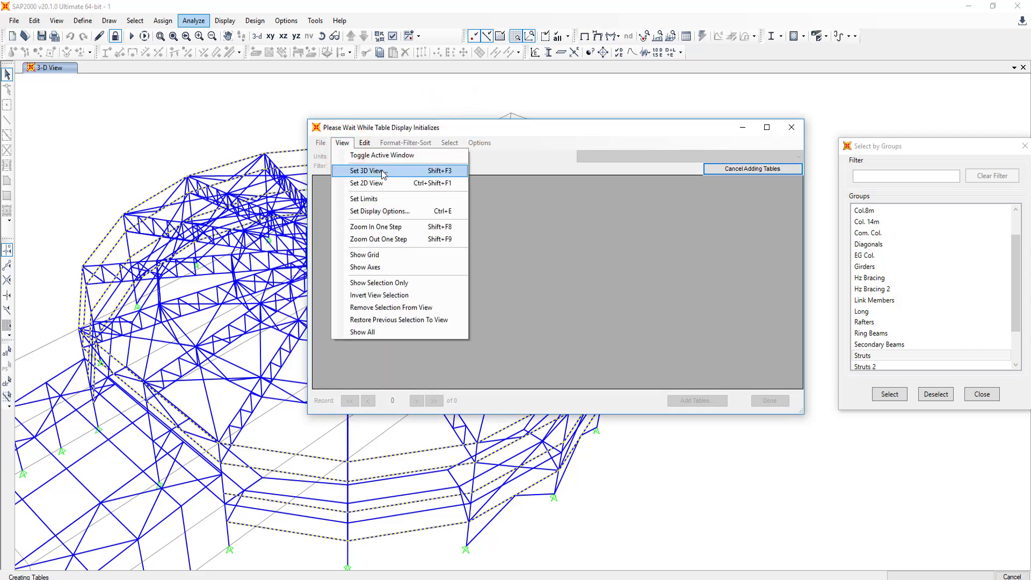
pyautogui.click(384, 171)
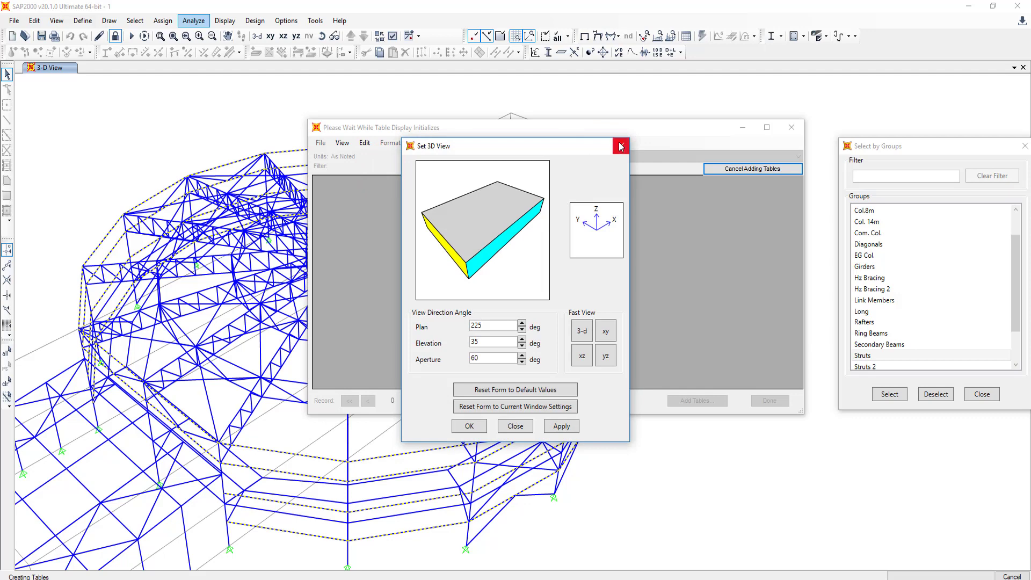
pyautogui.click(621, 146)
pyautogui.click(342, 143)
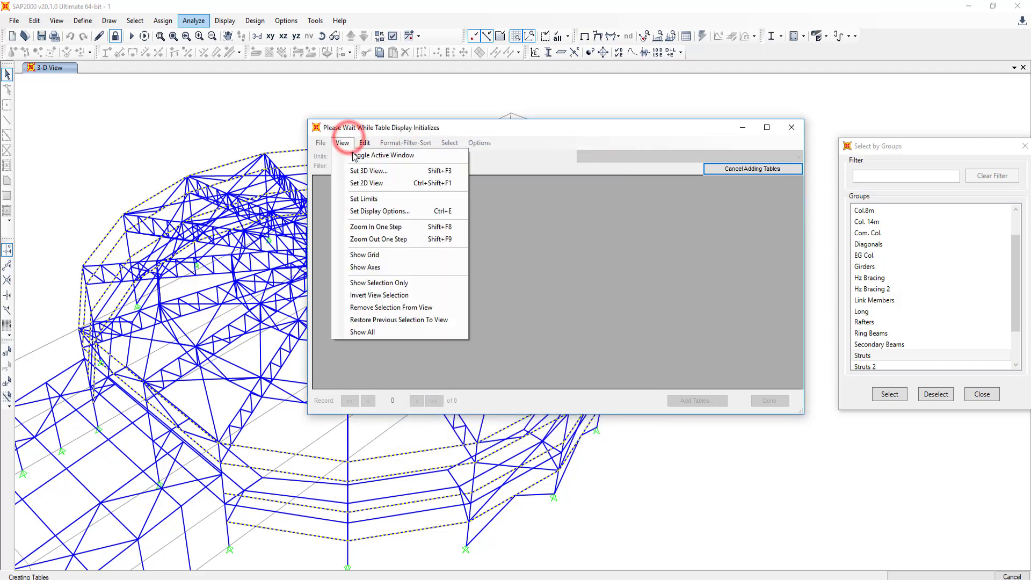
pyautogui.click(390, 159)
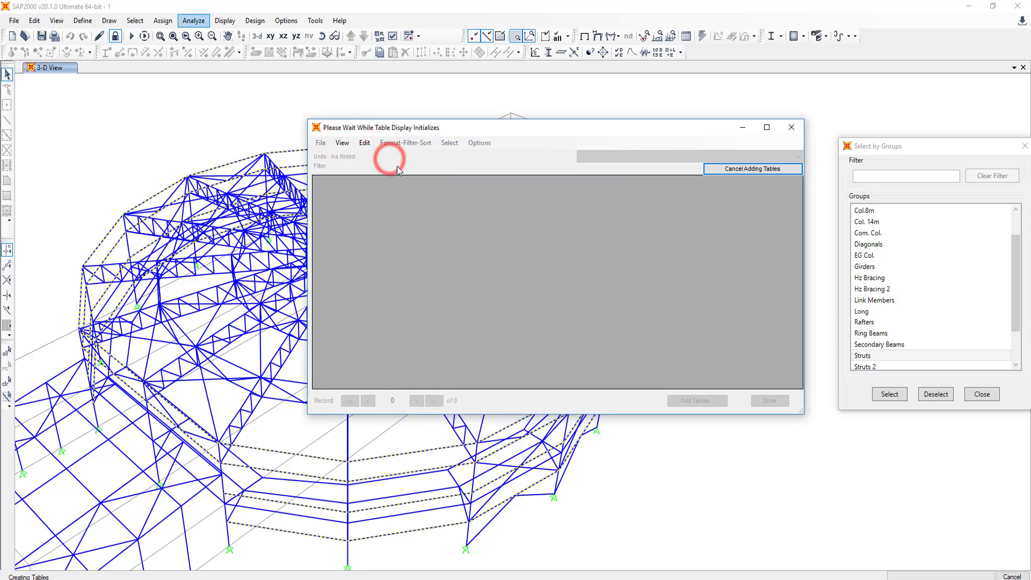
pyautogui.click(344, 142)
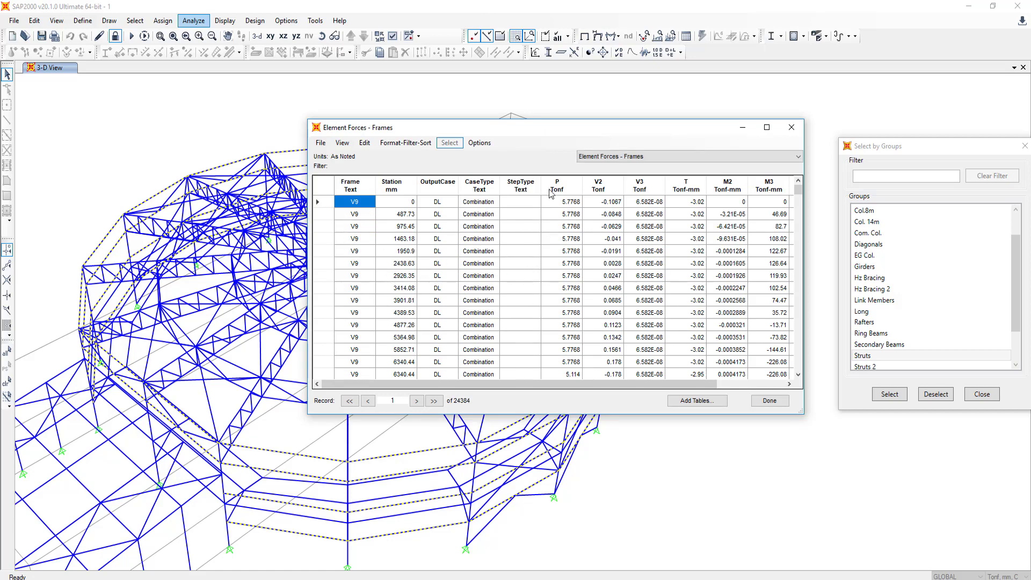
pyautogui.moveTo(544, 133); pyautogui.dragTo(497, 117)
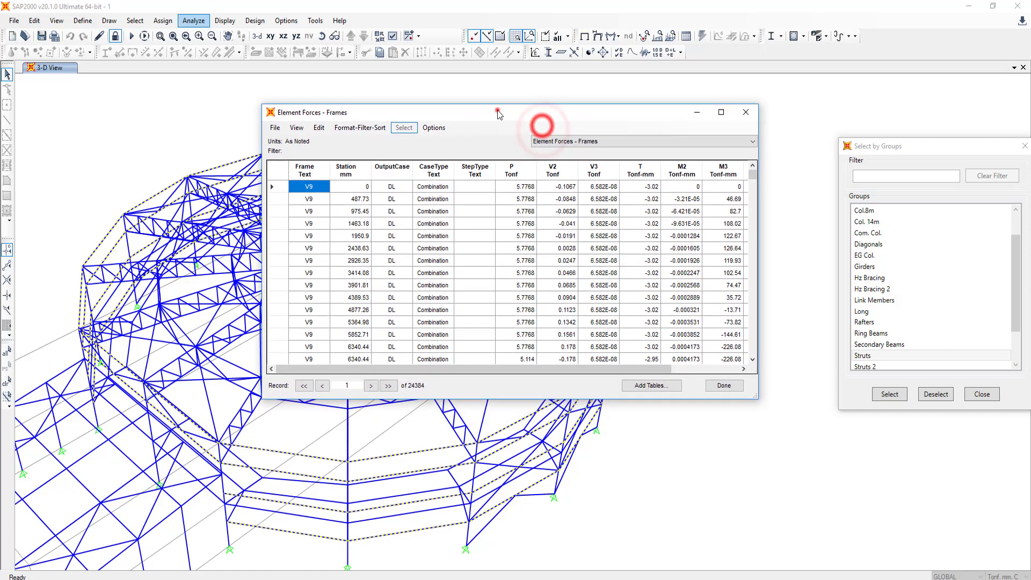
pyautogui.click(513, 169)
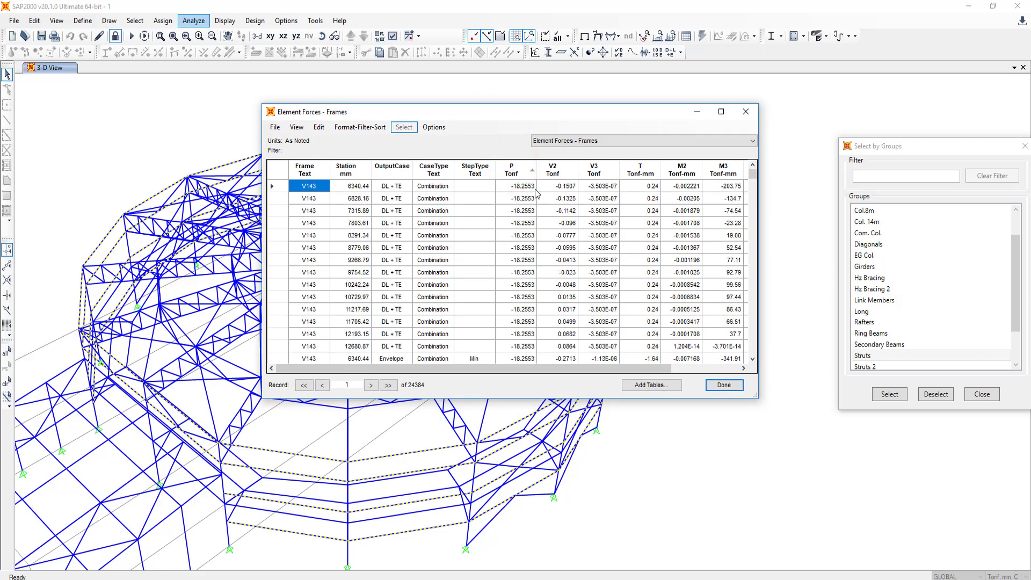
# Enter 18.26 as Struts [1] compression in C43, then re-sort P to show V241's 27.8193 Tonf
pyautogui.hotkey('alt', 'Tab')
pyautogui.hotkey('alt', 'Tab')
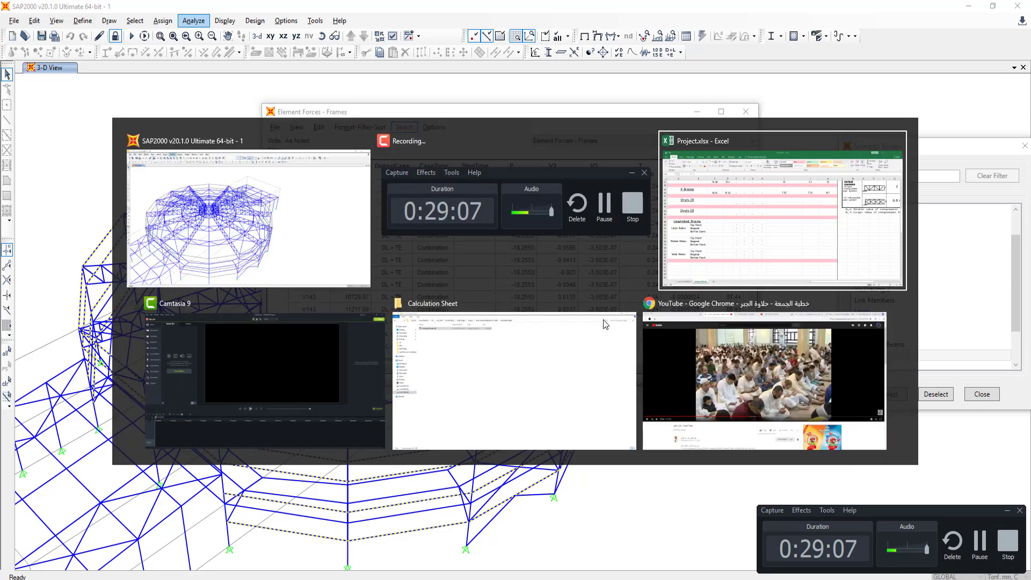
pyautogui.click(1007, 512)
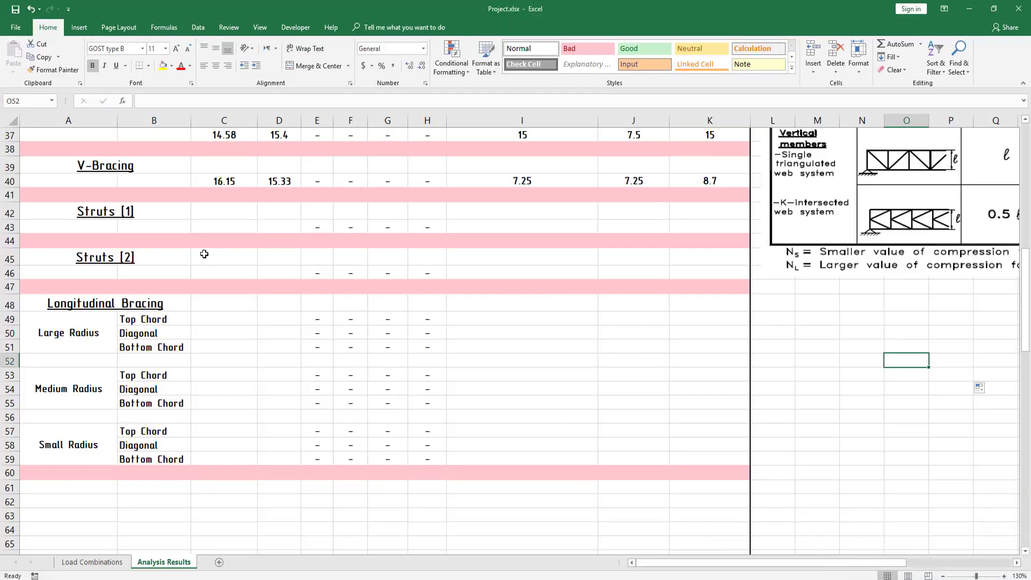
pyautogui.click(195, 223)
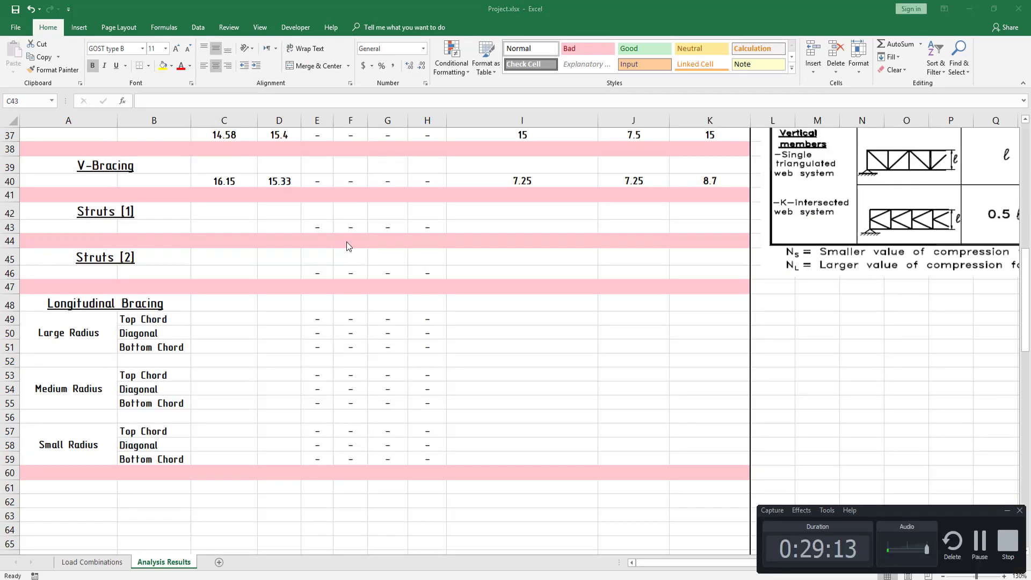
pyautogui.click(1007, 512)
pyautogui.hotkey('alt', 'Tab')
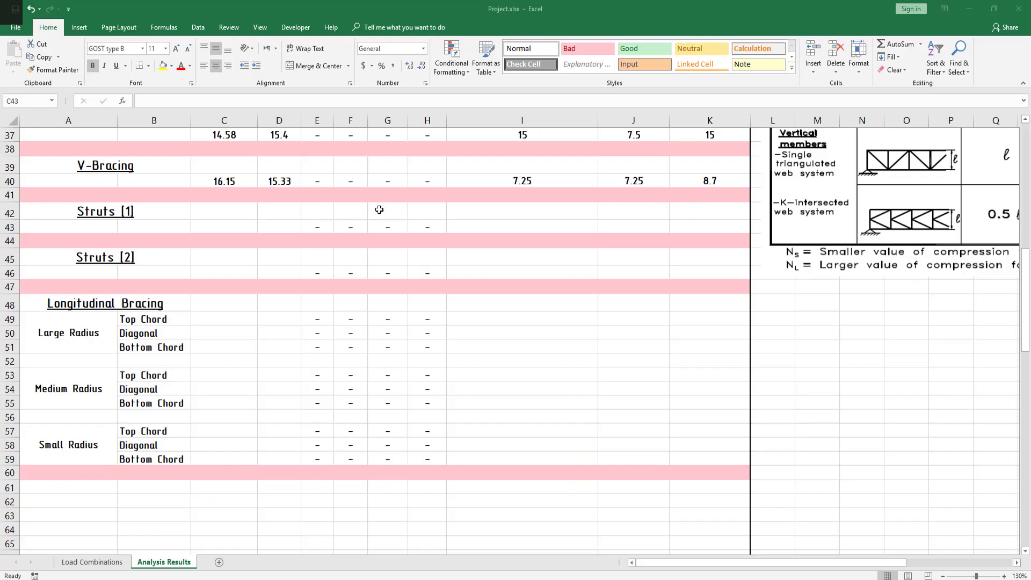
pyautogui.write('18')
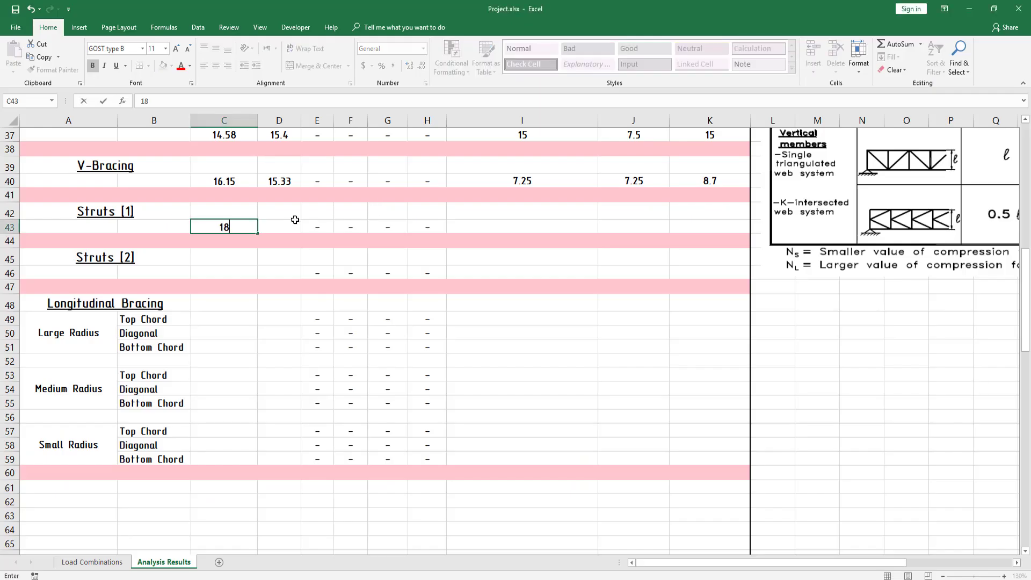
pyautogui.write('.26')
pyautogui.press('Return')
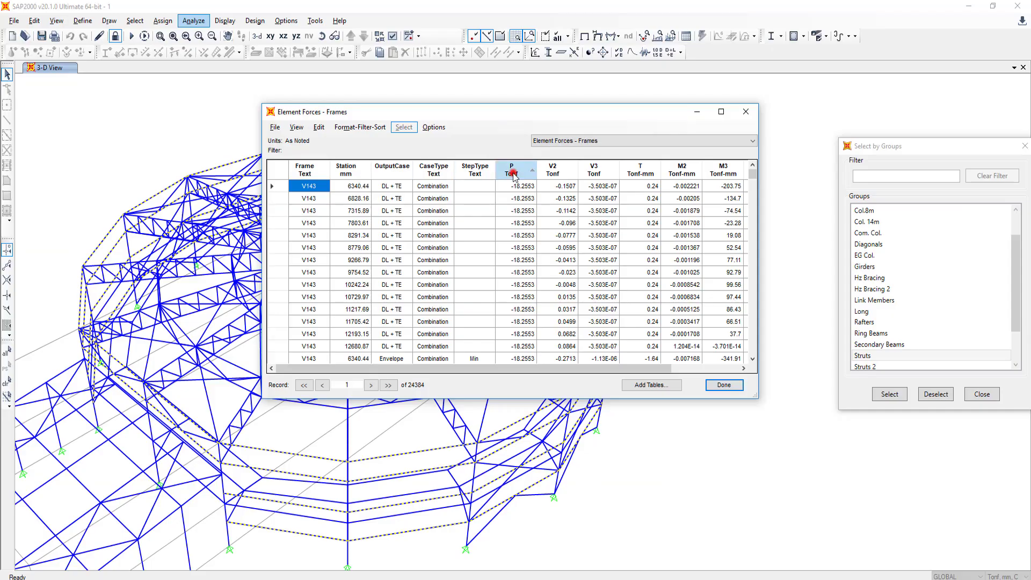
pyautogui.click(510, 169)
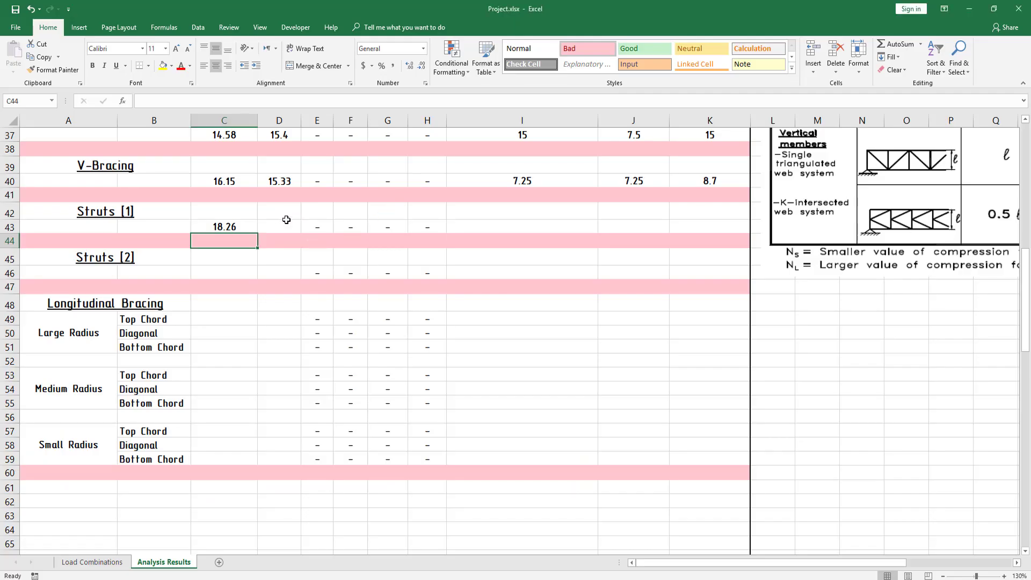
# Enter Struts [1] tension 27.82 in D43 and member length 12.7 in I43, read from the Station sort
pyautogui.click(286, 220)
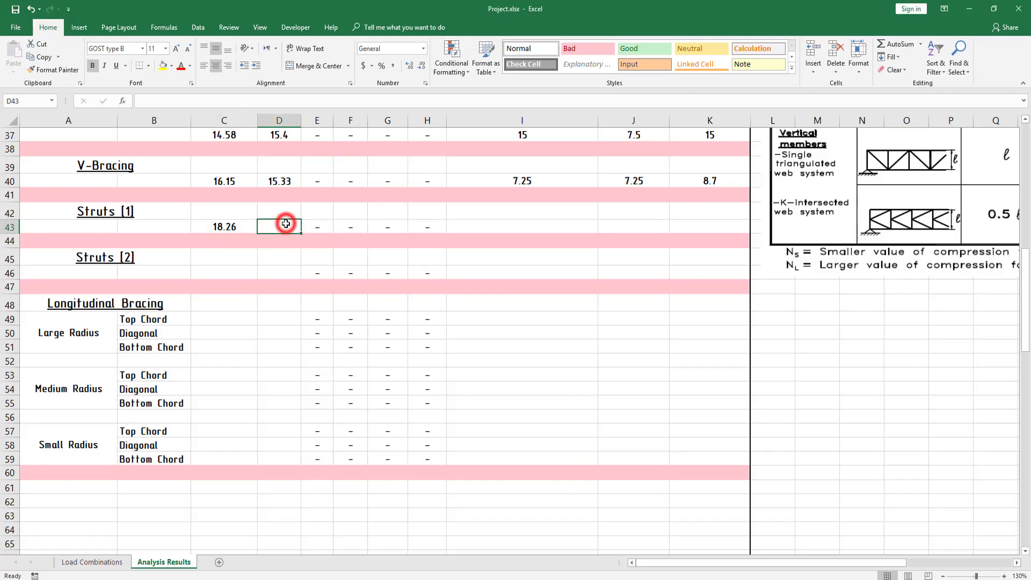
pyautogui.write('27.')
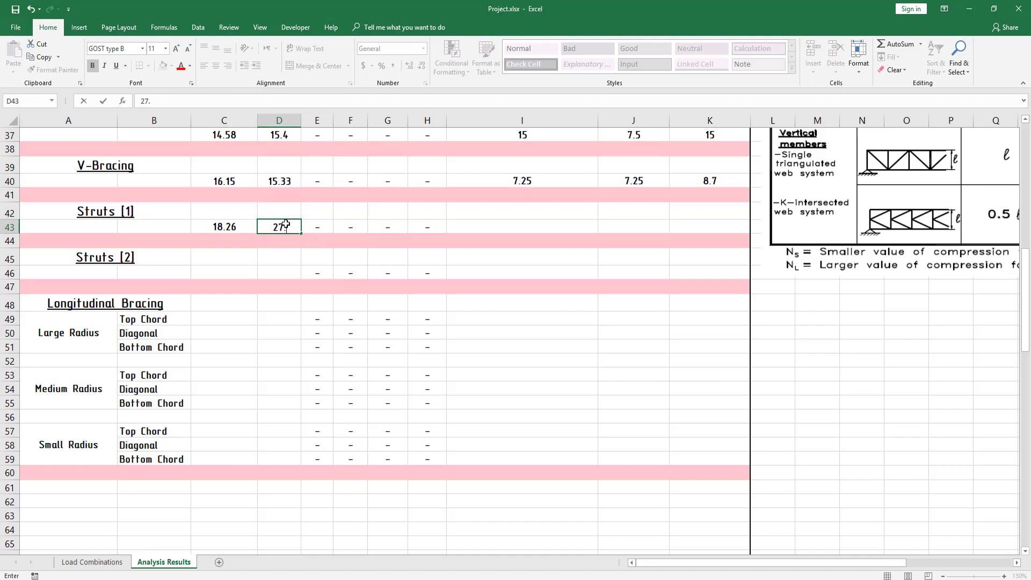
pyautogui.write('81')
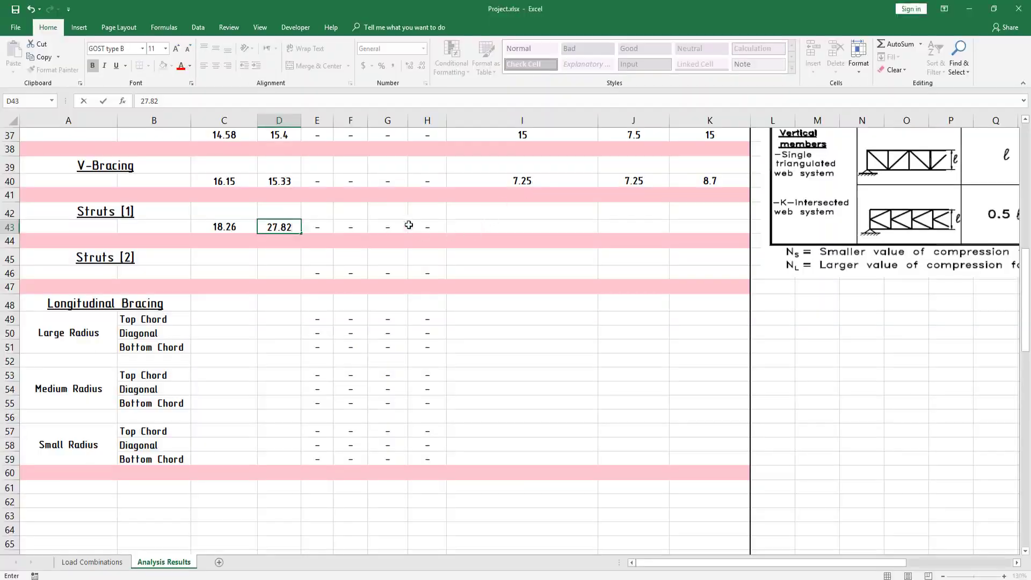
pyautogui.click(493, 228)
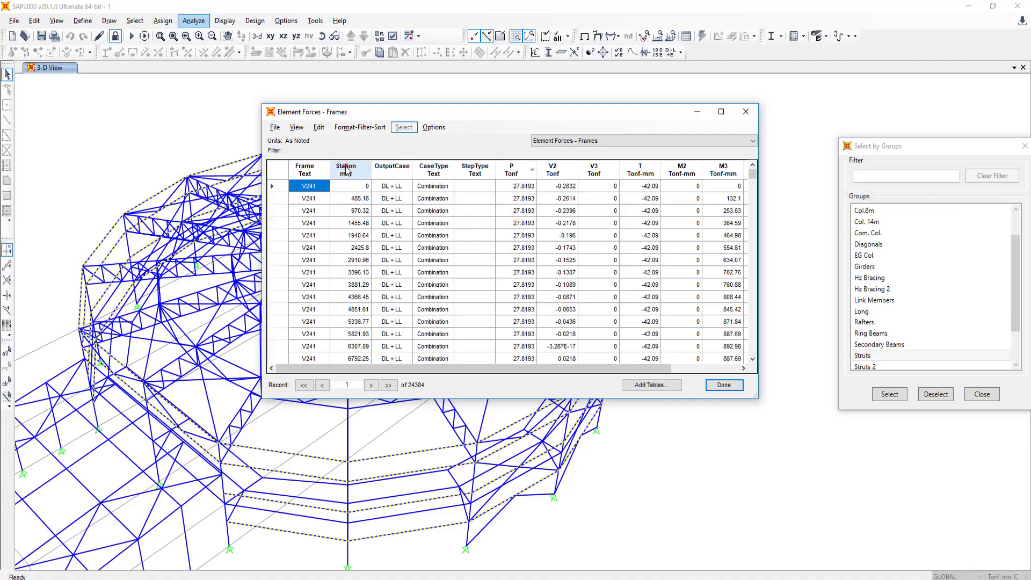
pyautogui.click(347, 170)
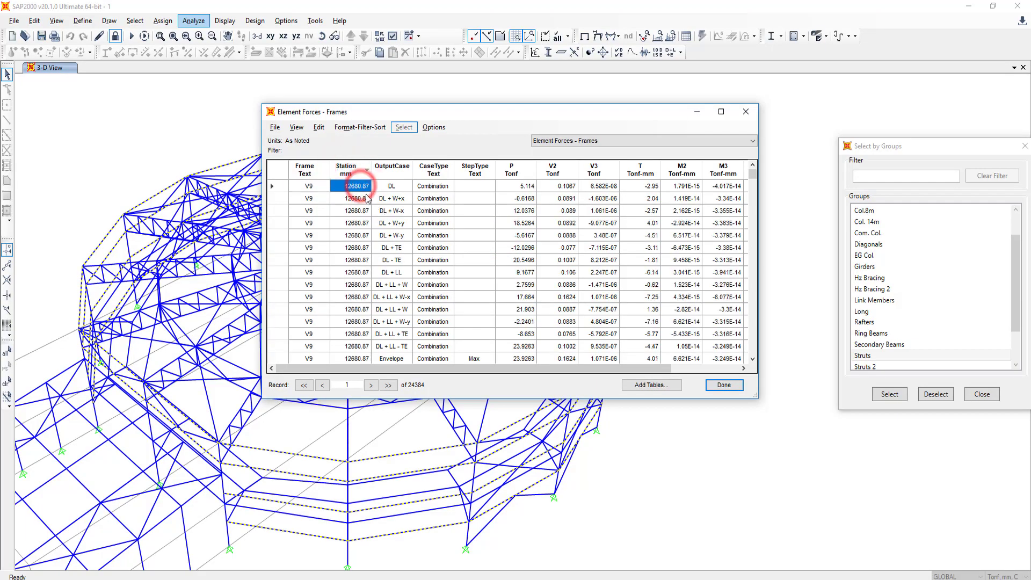
pyautogui.hotkey('alt', 'Tab')
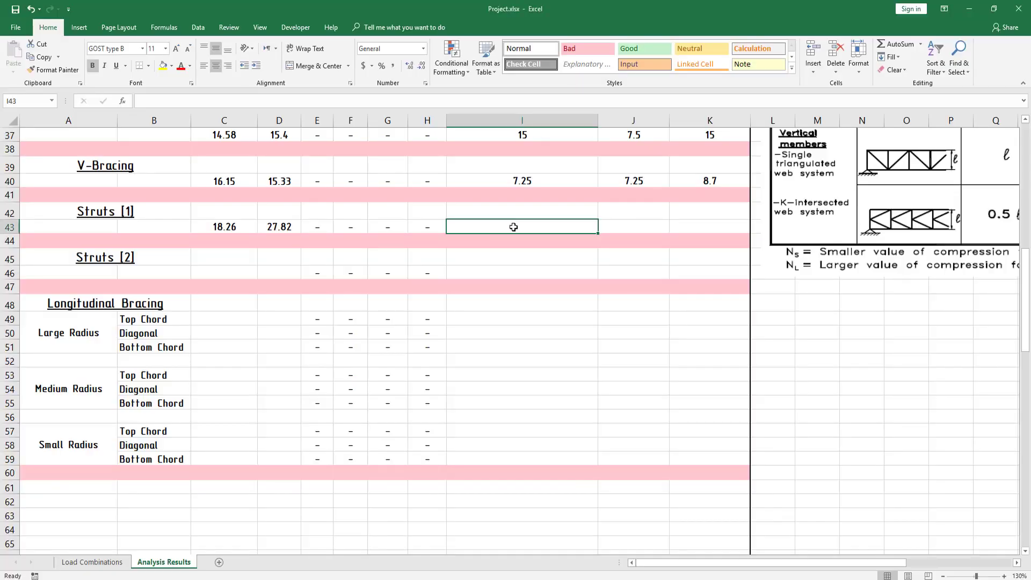
pyautogui.write('12.7')
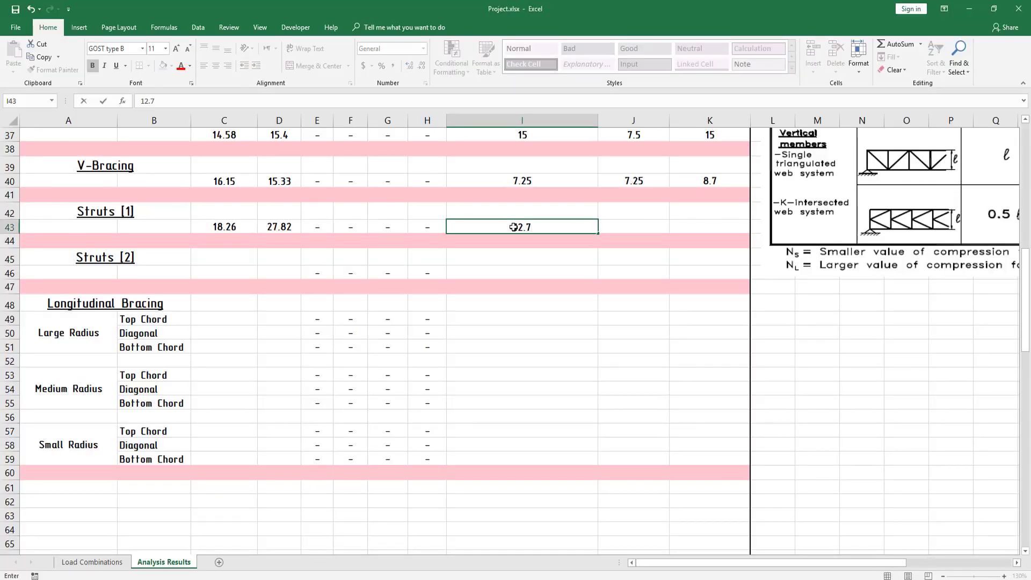
pyautogui.press('Return')
pyautogui.hotkey('alt', 'Tab')
pyautogui.hotkey('alt', 'Tab')
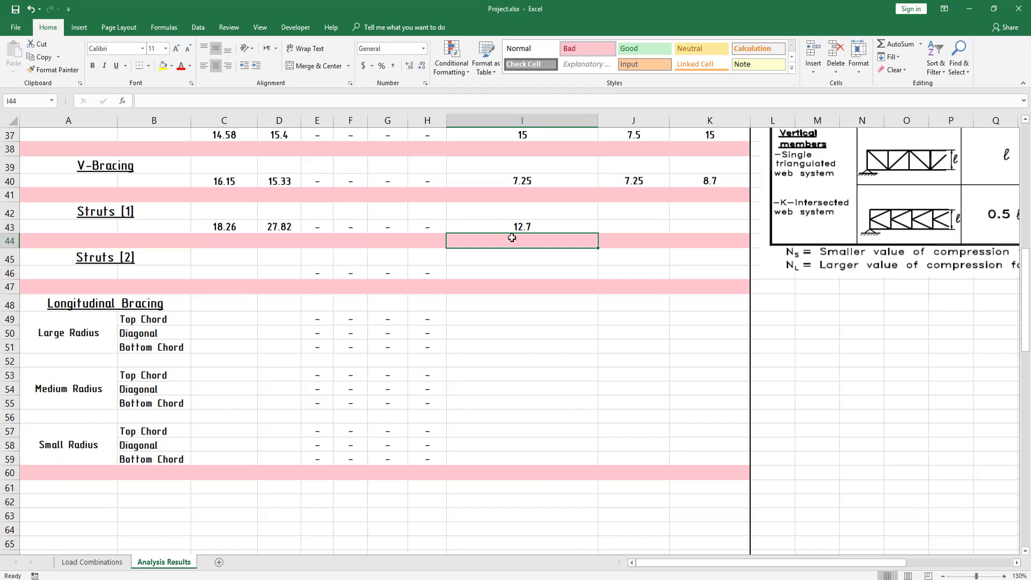
pyautogui.hotkey('alt', 'Tab')
pyautogui.moveTo(666, 115); pyautogui.dragTo(795, 15)
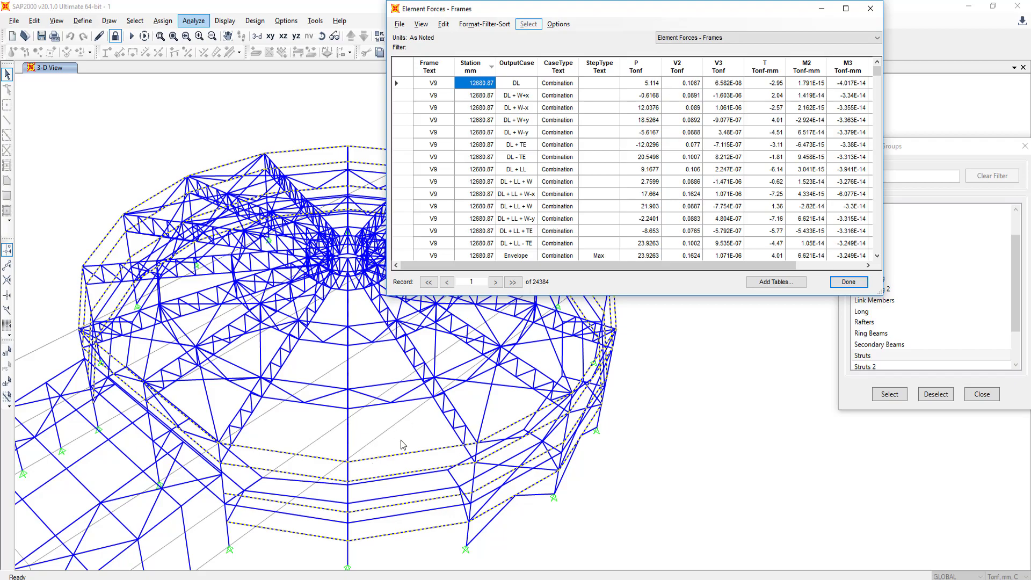
pyautogui.hotkey('alt', 'Tab')
pyautogui.scroll(3, 918, 270)
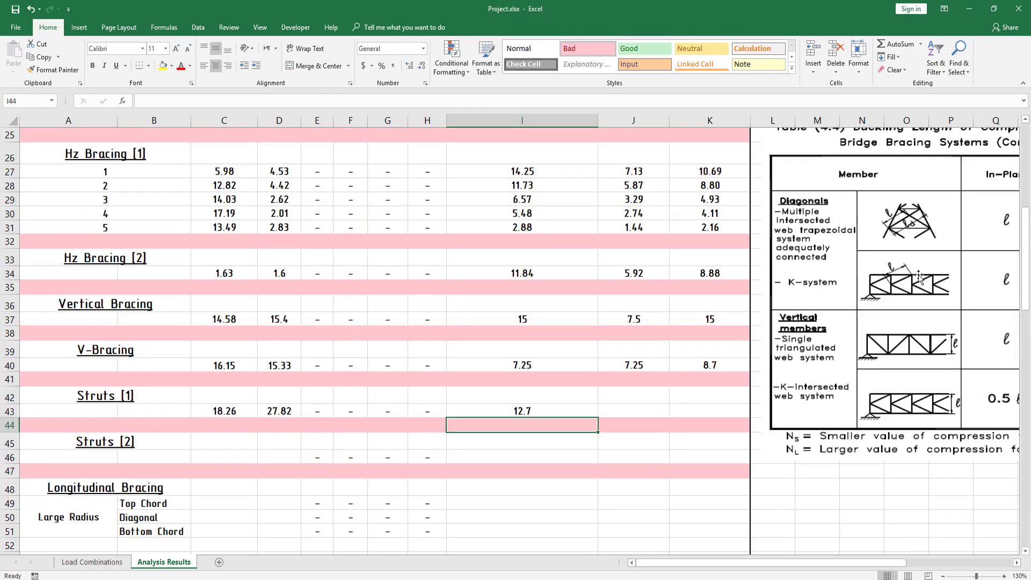
pyautogui.scroll(5, 919, 322)
pyautogui.scroll(3, 955, 314)
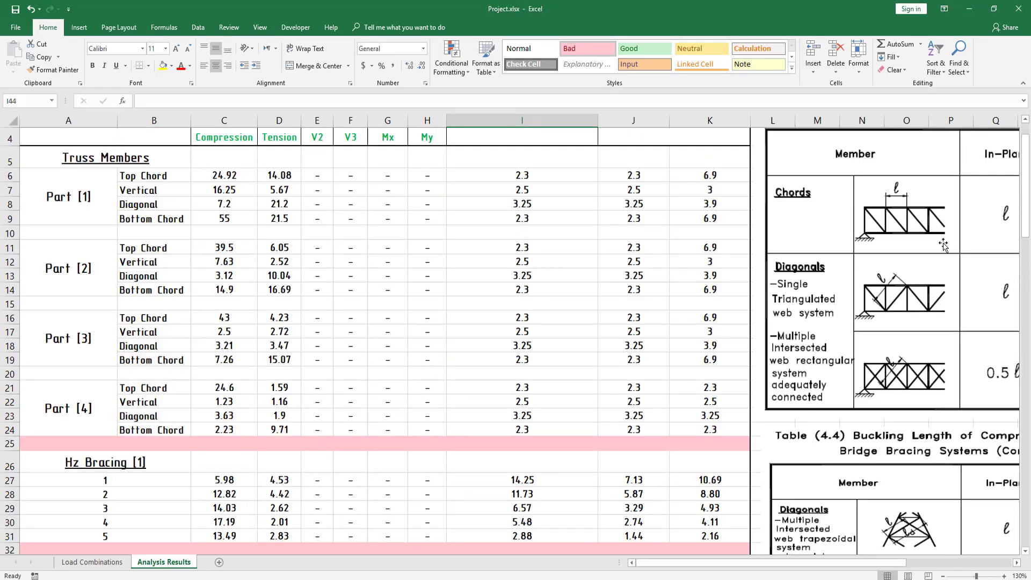
pyautogui.moveTo(835, 562); pyautogui.dragTo(940, 567)
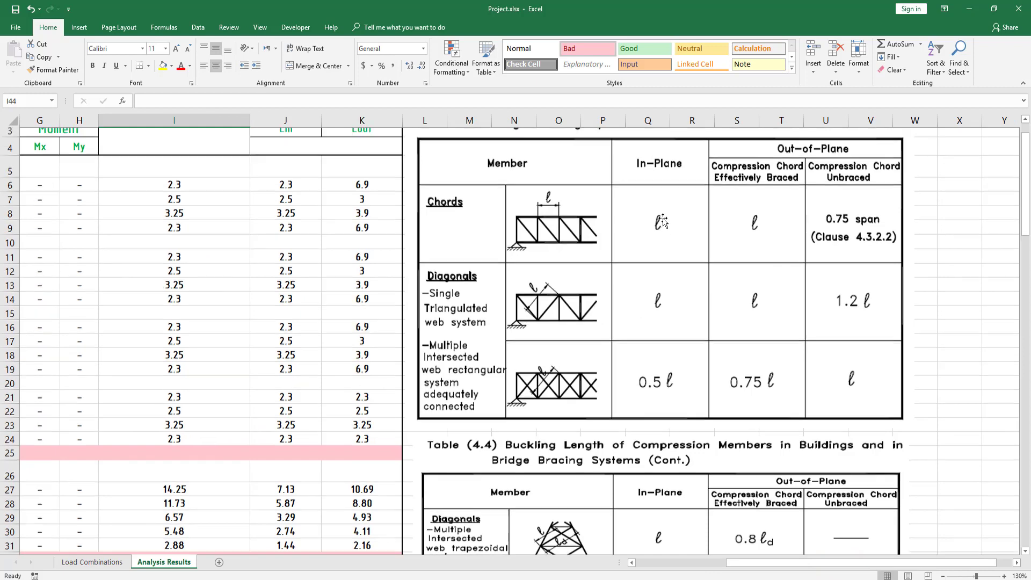
pyautogui.scroll(1, 665, 226)
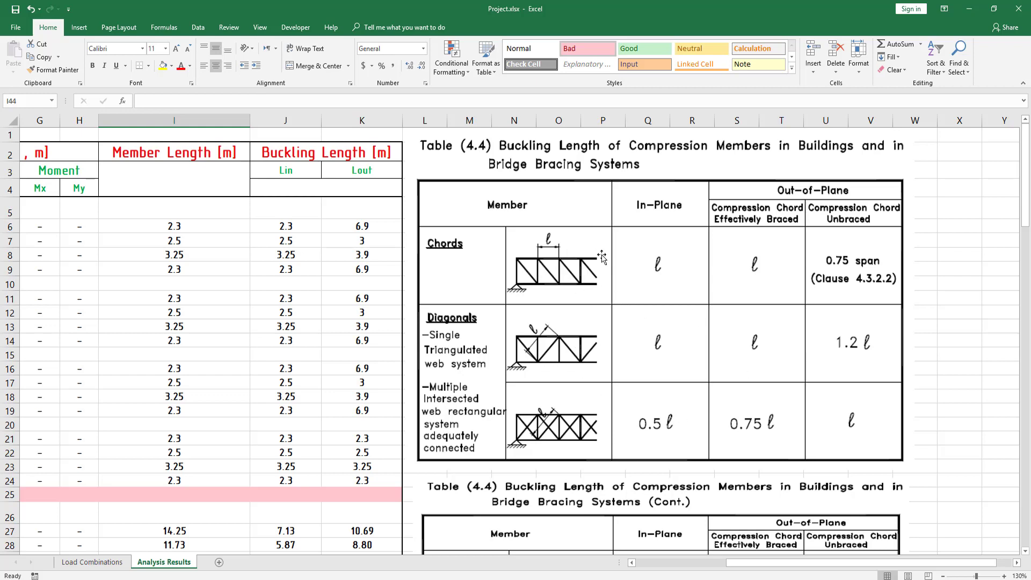
pyautogui.scroll(-3, 602, 262)
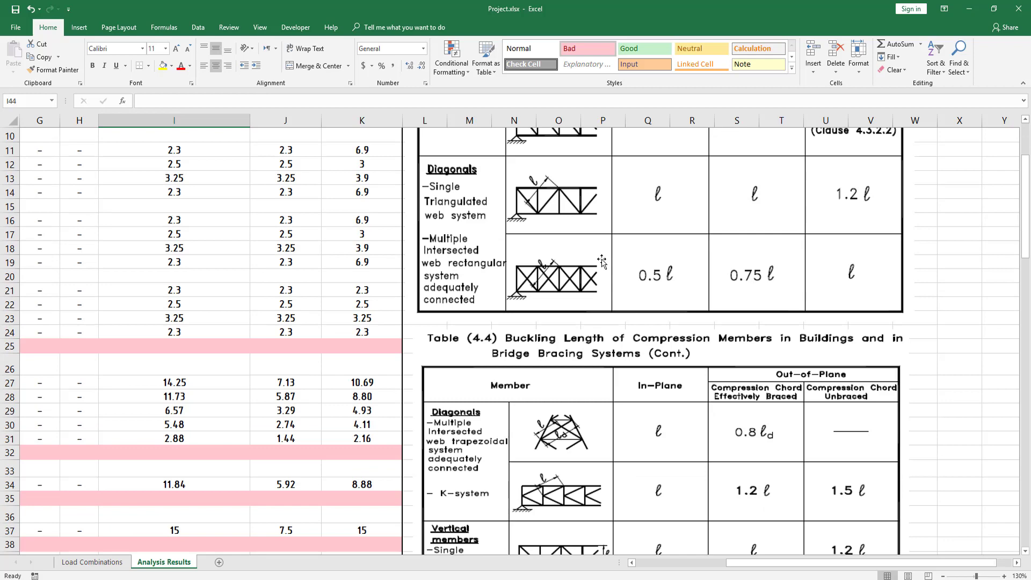
pyautogui.scroll(-3, 602, 261)
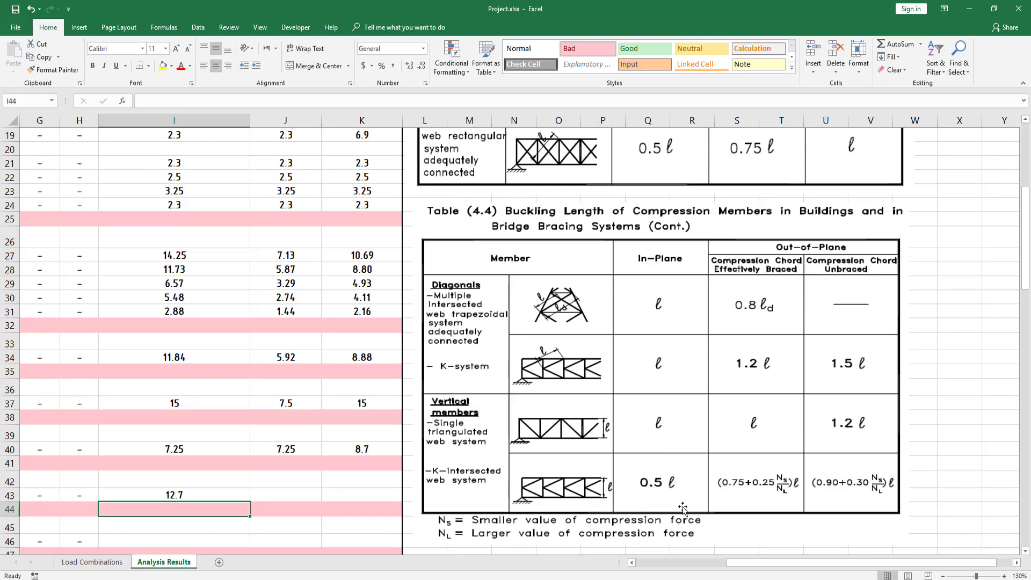
pyautogui.scroll(1, 896, 380)
pyautogui.scroll(2, 897, 380)
pyautogui.scroll(3, 896, 380)
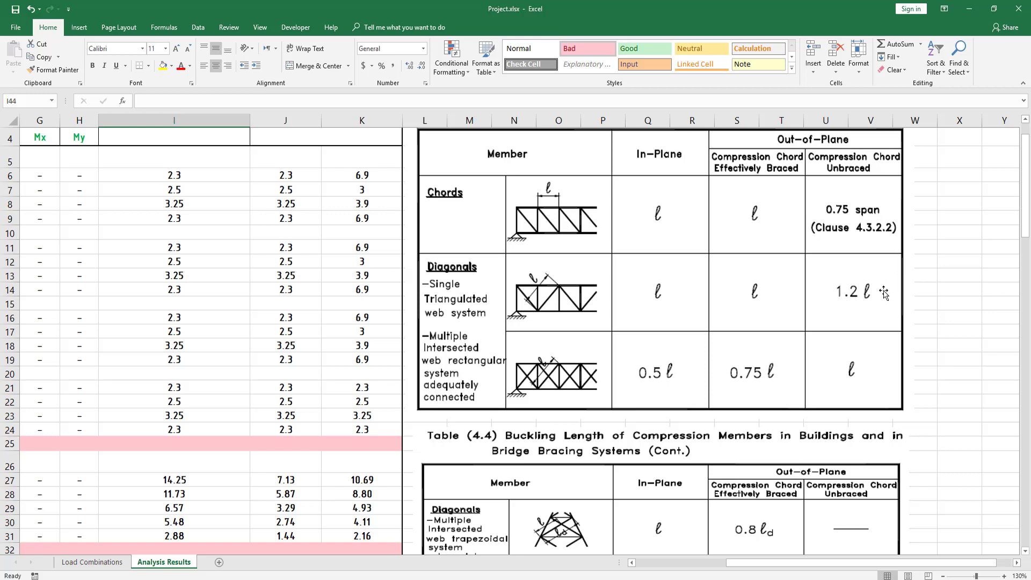
pyautogui.scroll(-2, 881, 293)
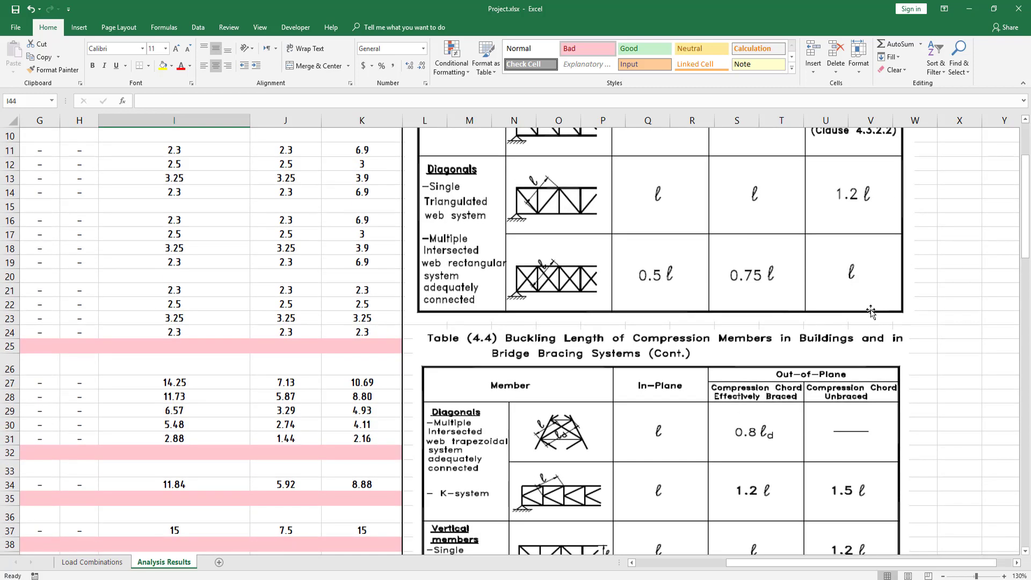
pyautogui.scroll(-3, 870, 312)
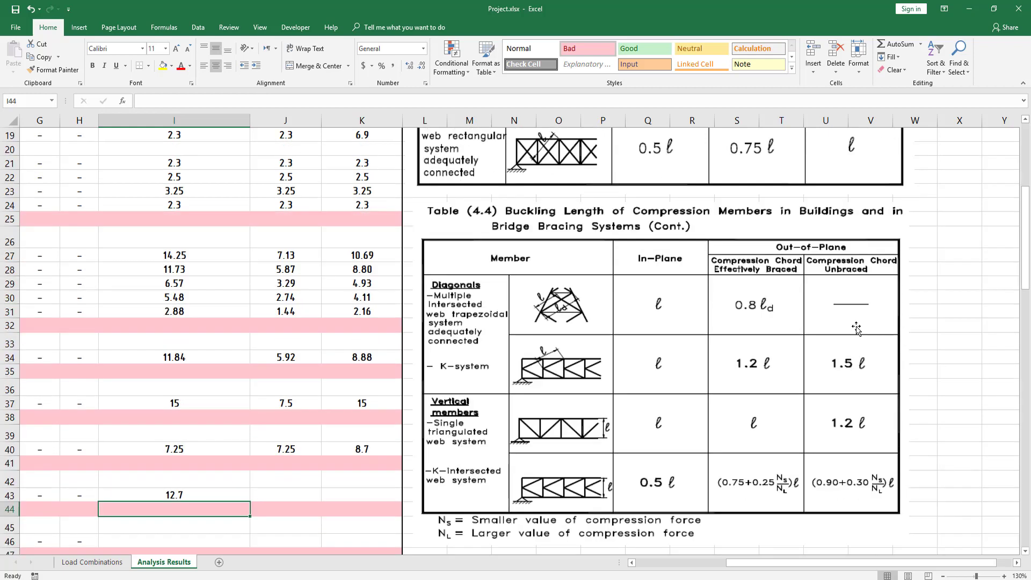
pyautogui.scroll(1, 687, 416)
pyautogui.scroll(5, 691, 314)
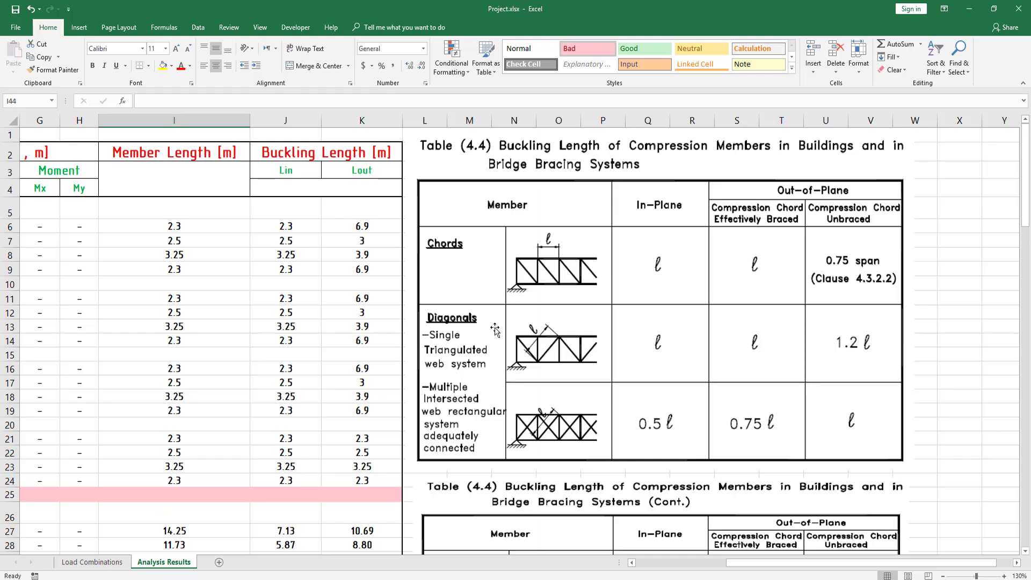
pyautogui.scroll(-5, 494, 329)
pyautogui.moveTo(815, 562); pyautogui.dragTo(750, 561)
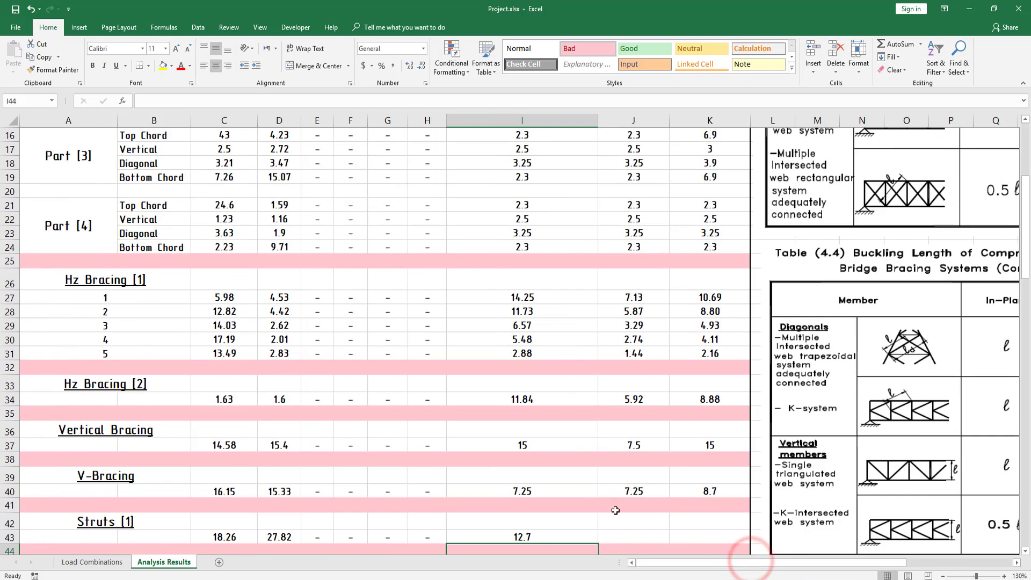
pyautogui.scroll(-2, 567, 434)
pyautogui.scroll(-1, 568, 436)
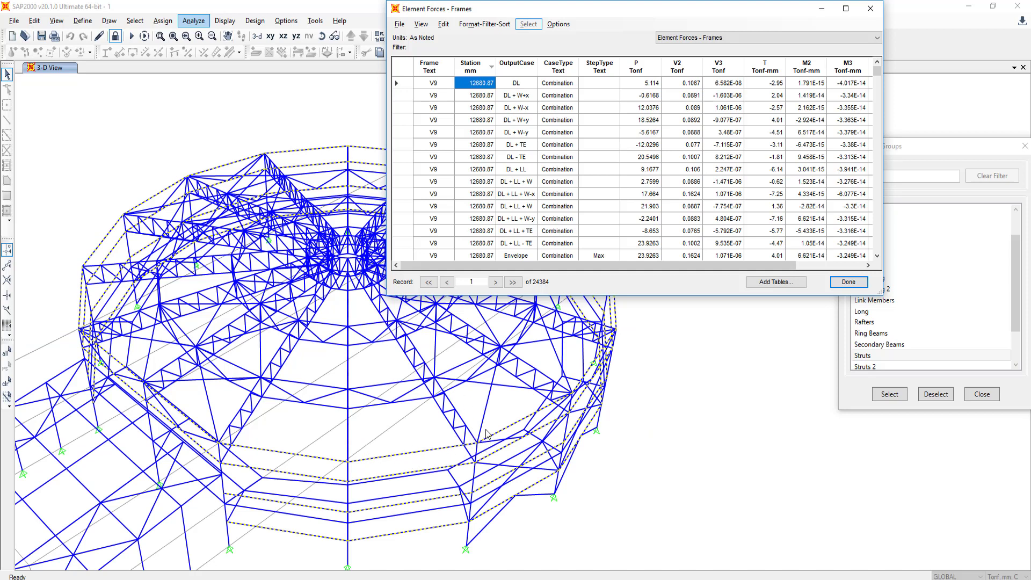
pyautogui.scroll(1, 866, 359)
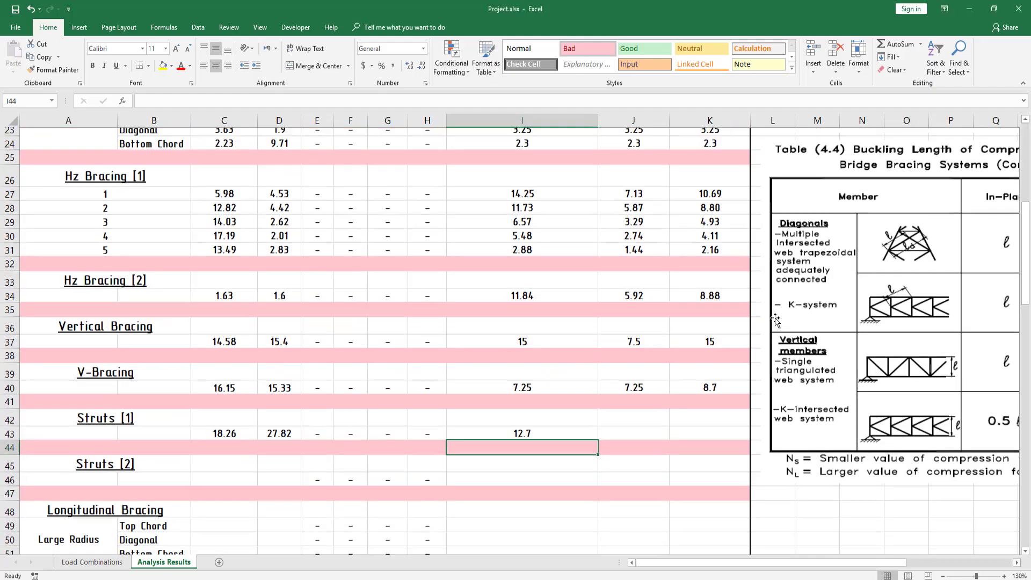
pyautogui.scroll(2, 865, 358)
pyautogui.scroll(5, 865, 359)
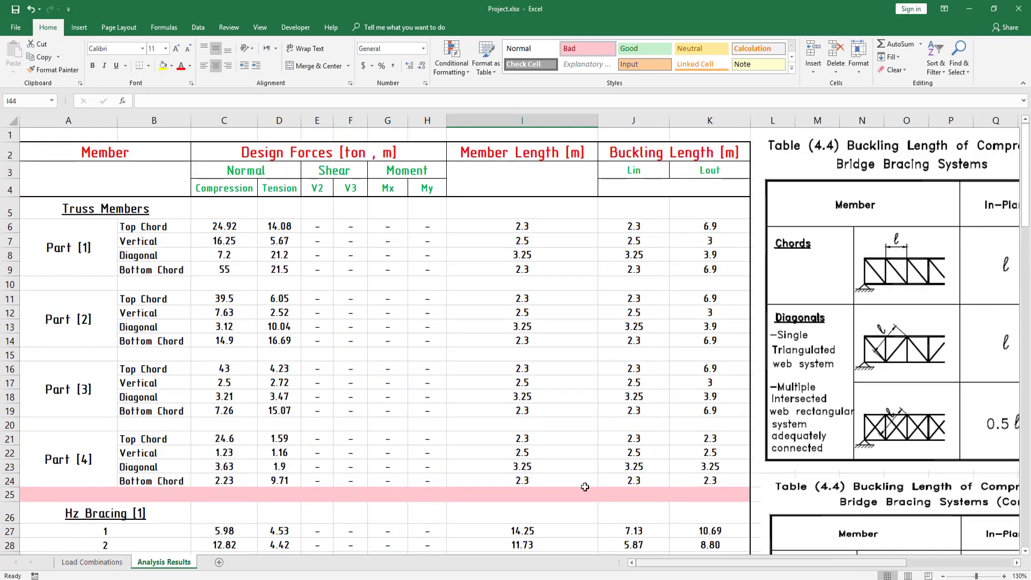
pyautogui.scroll(-3, 401, 362)
pyautogui.scroll(-2, 485, 389)
pyautogui.scroll(-2, 484, 389)
# Enter 12.7 as both Lin (J43) and Lout (K43) buckling lengths for Struts [1]
pyautogui.click(613, 451)
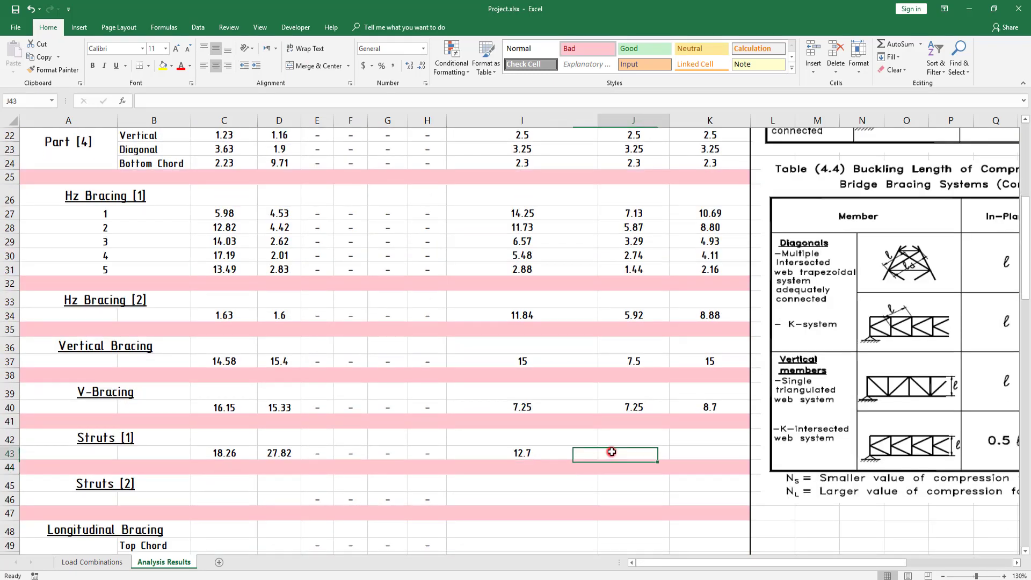
pyautogui.write('12.7')
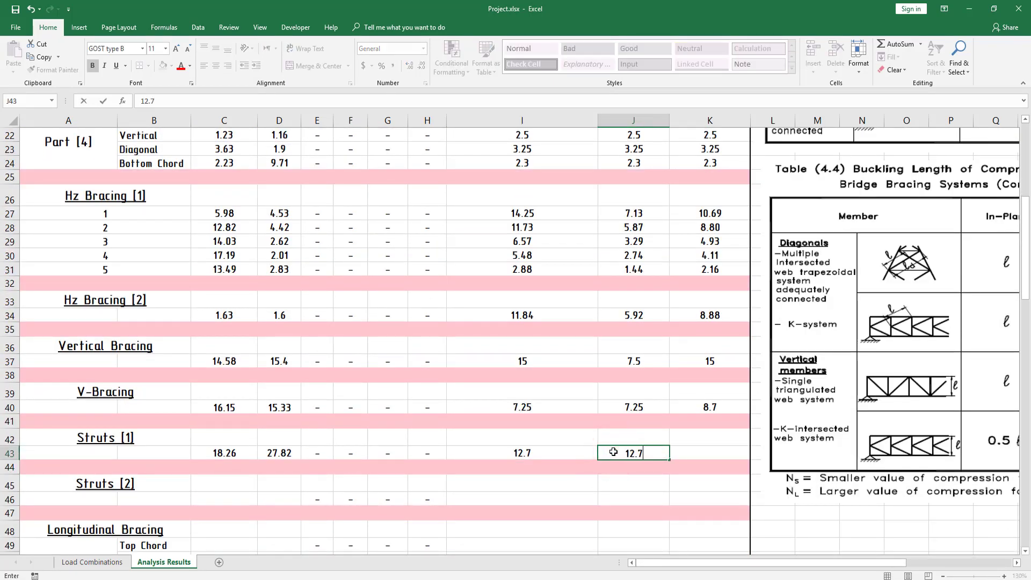
pyautogui.press('Return')
pyautogui.press('Right')
pyautogui.press('Up')
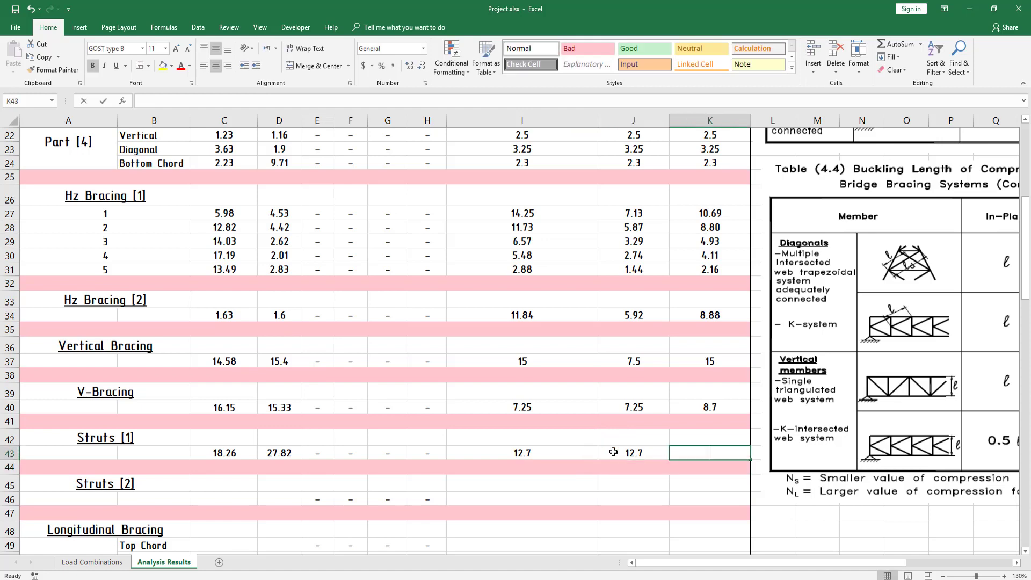
pyautogui.write('12.7')
pyautogui.press('Return')
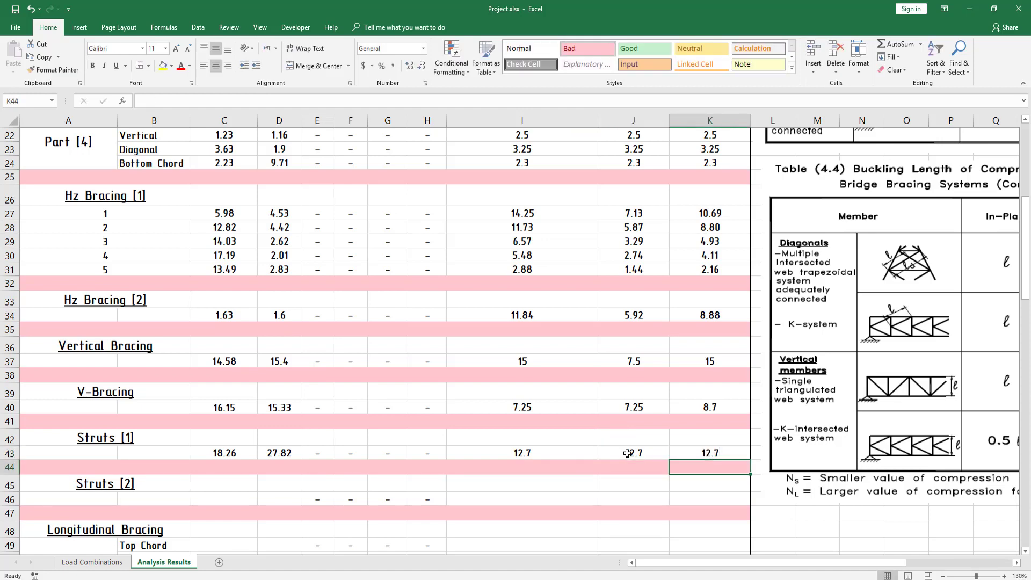
# Scroll down to the Struts [2] row and select cell B46
pyautogui.scroll(-1, 616, 523)
pyautogui.scroll(-2, 383, 444)
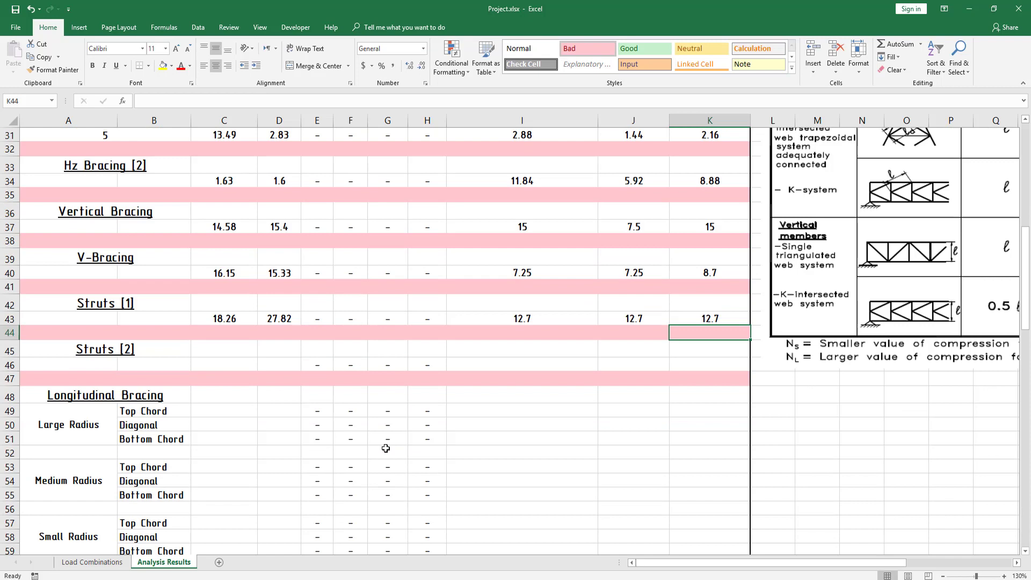
pyautogui.click(214, 368)
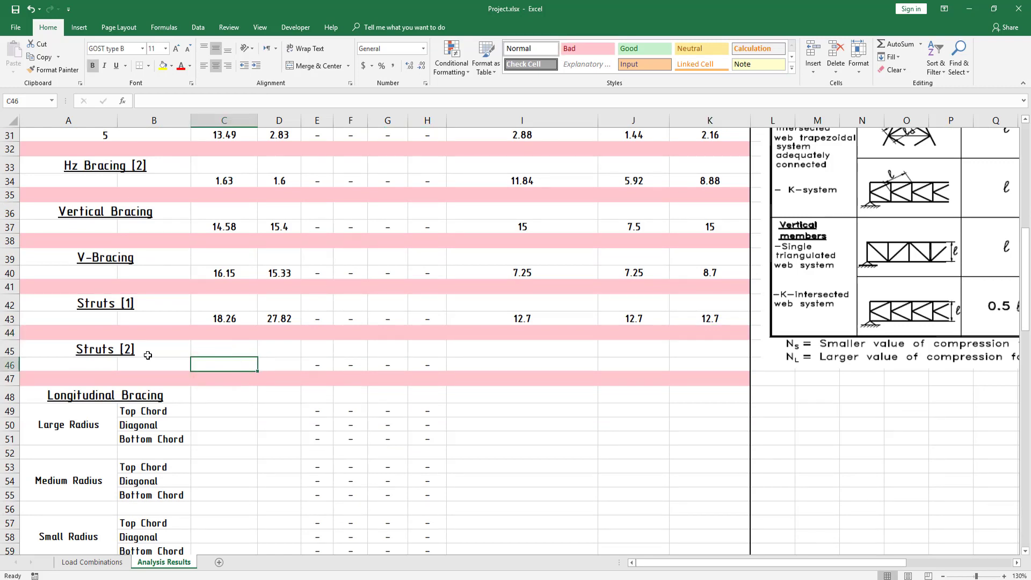
pyautogui.click(161, 367)
# Close the old forces table and select the 24 frames of the Struts 2 group
pyautogui.hotkey('alt', 'Tab')
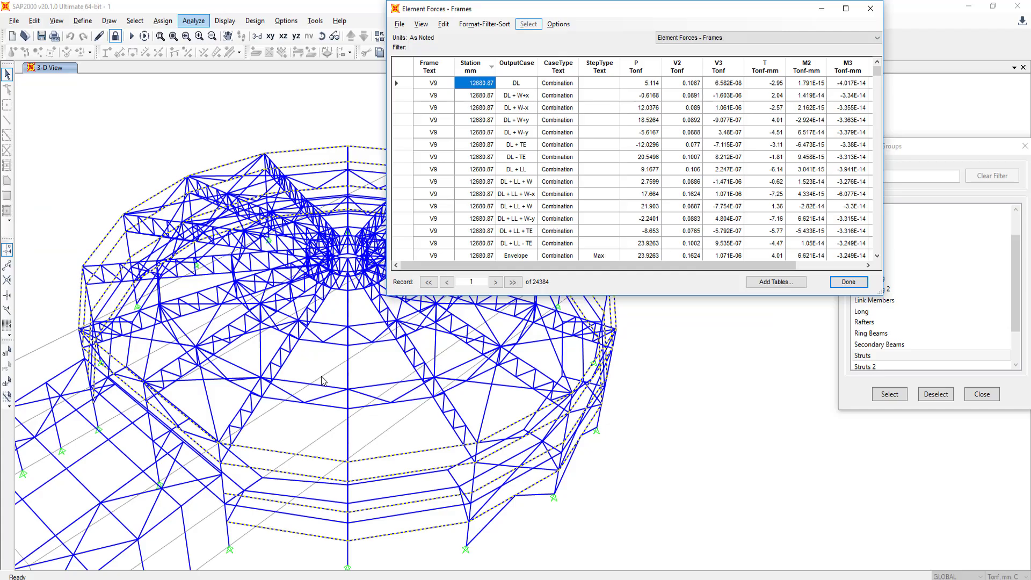
pyautogui.click(870, 8)
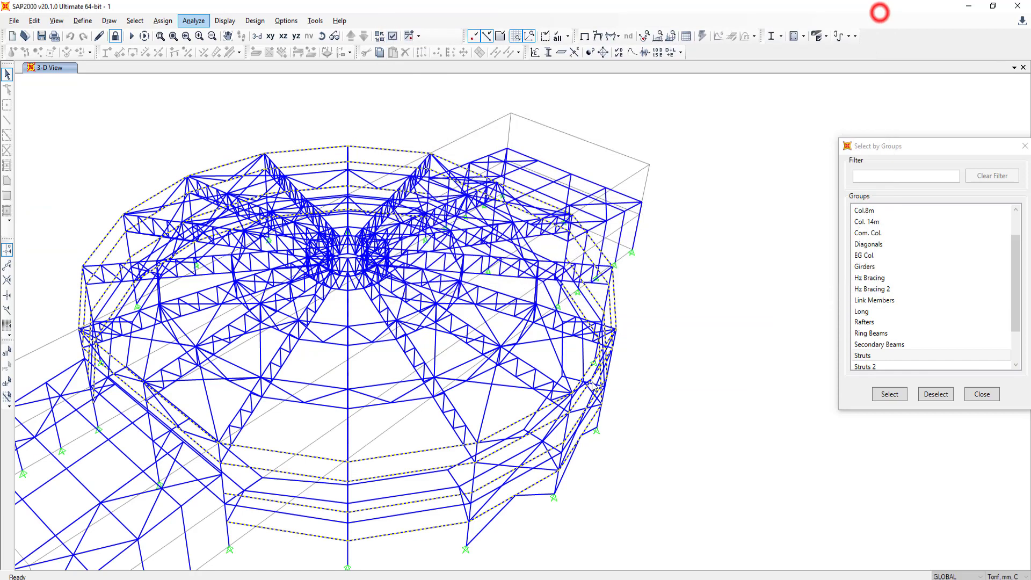
pyautogui.click(697, 357)
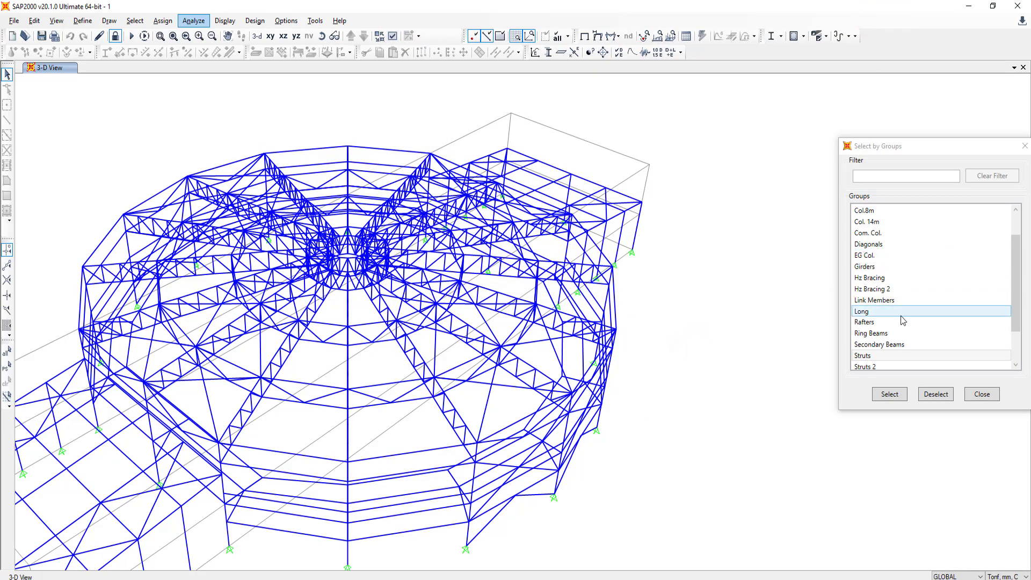
pyautogui.scroll(-1, 893, 340)
pyautogui.click(887, 334)
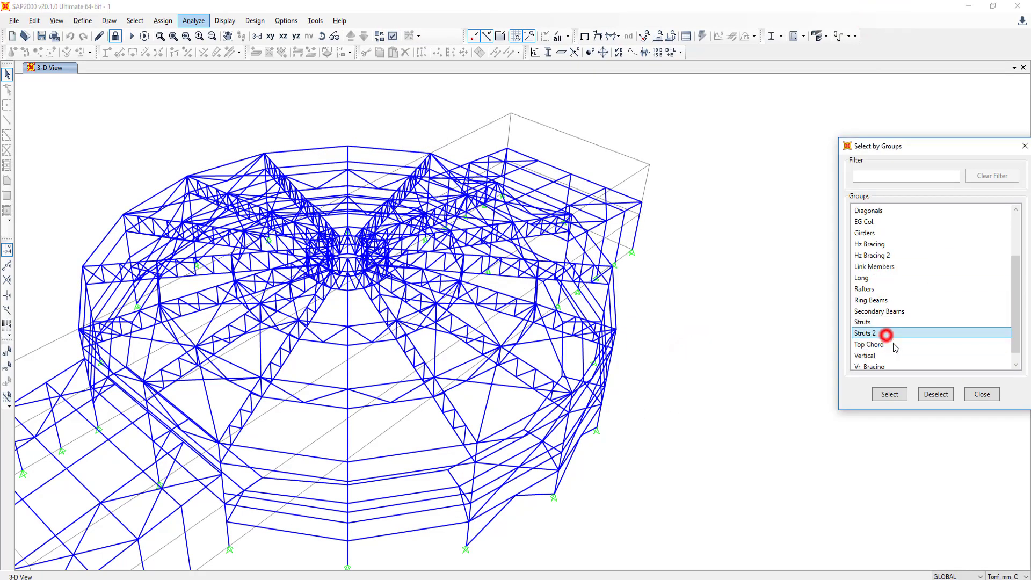
pyautogui.click(891, 394)
# Display the Element Forces - Frames table for the selected Struts 2 frames
pyautogui.scroll(-3, 499, 292)
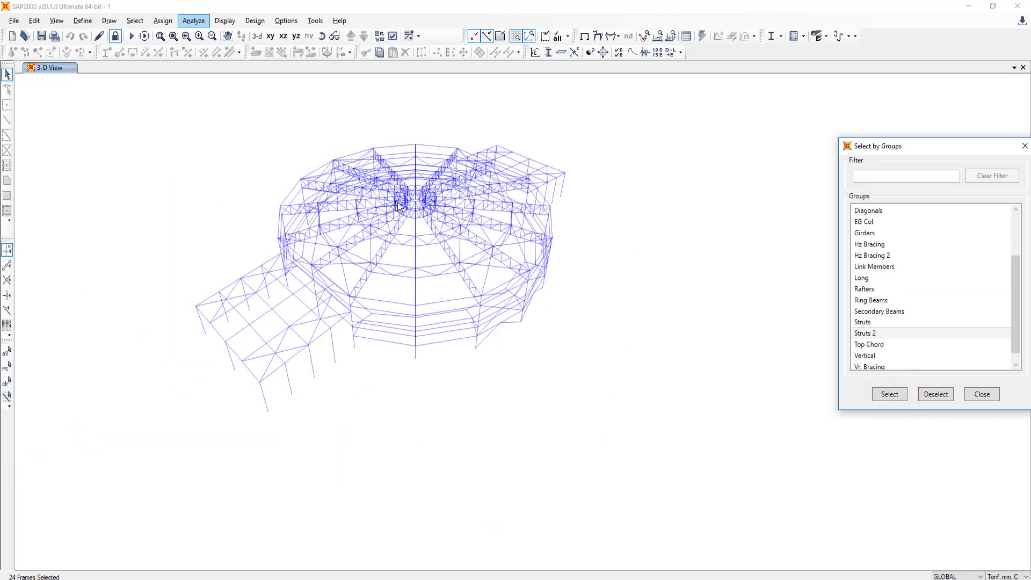
pyautogui.scroll(3, 310, 219)
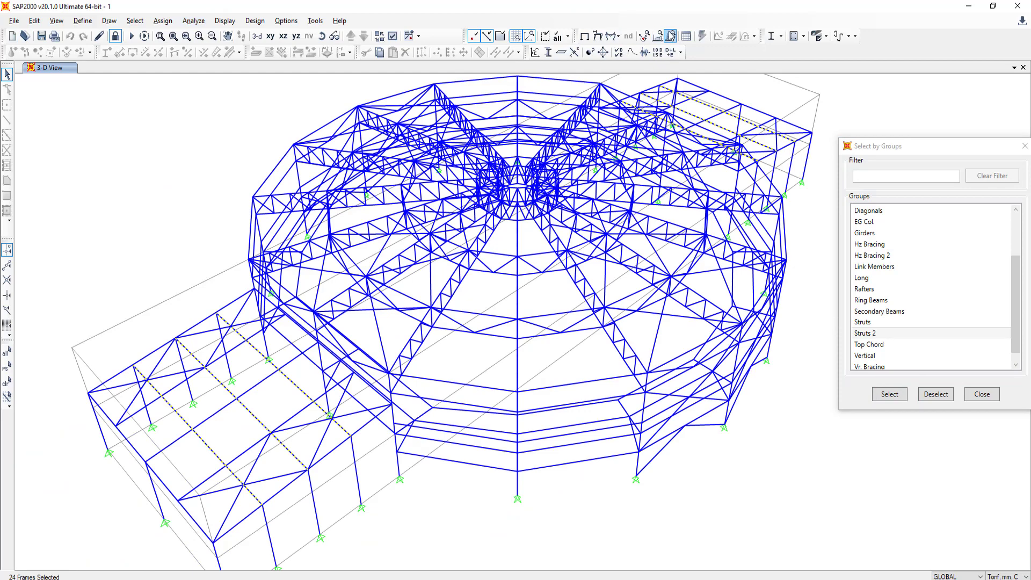
pyautogui.click(689, 37)
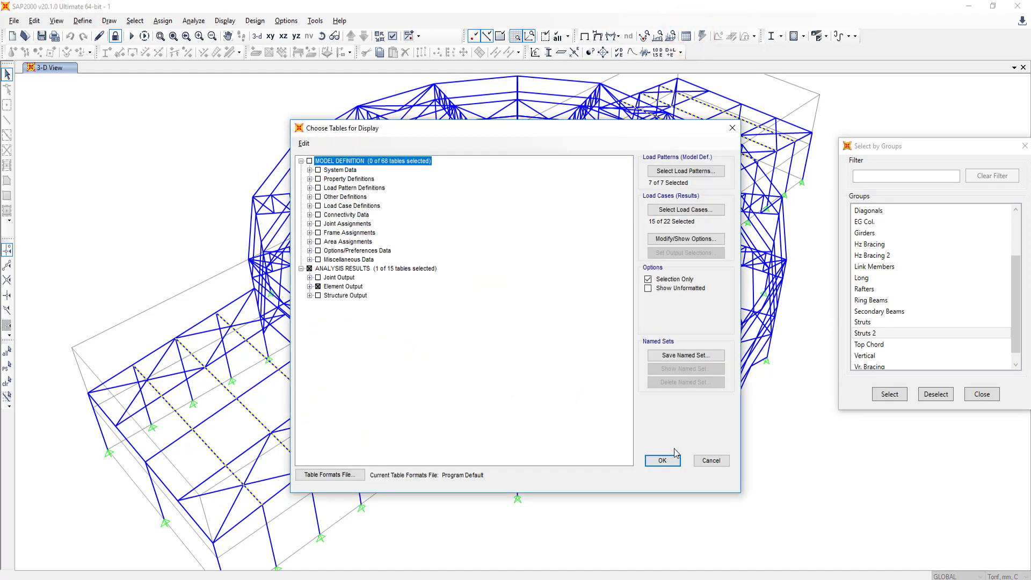
pyautogui.click(672, 459)
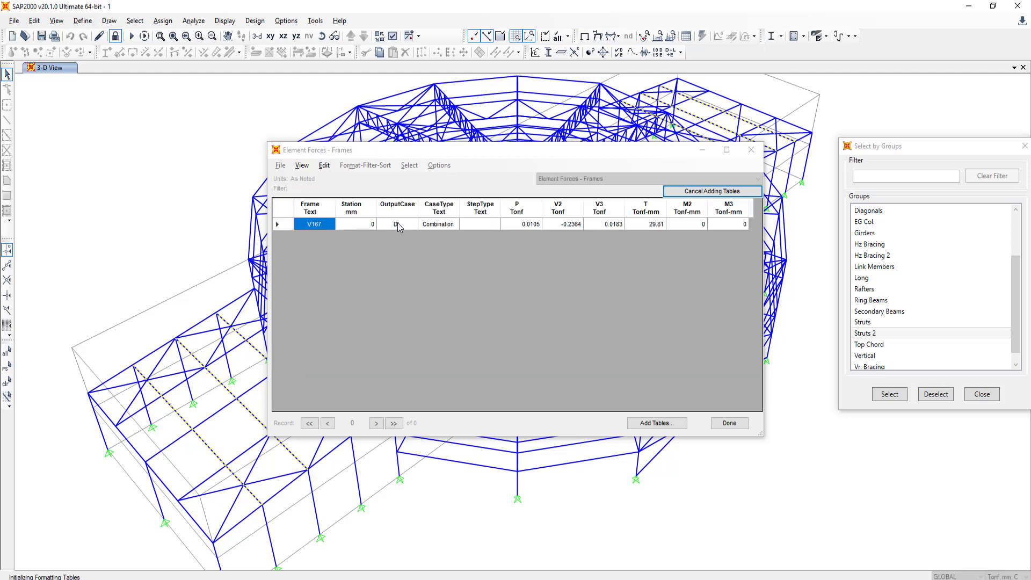
# Sort the Struts 2 forces by P and enter compression 1.23 in C46
pyautogui.click(537, 212)
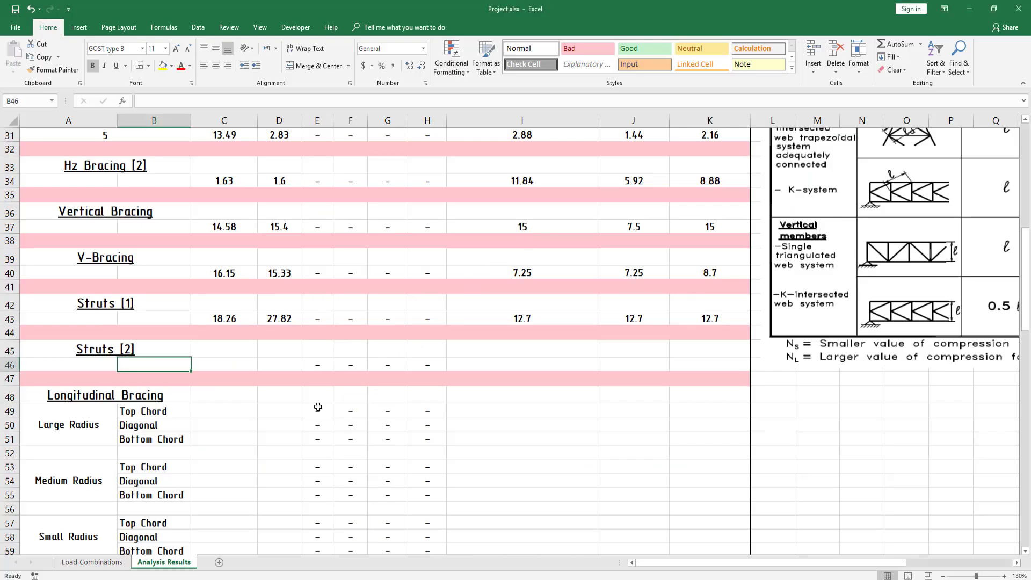
pyautogui.press('Right')
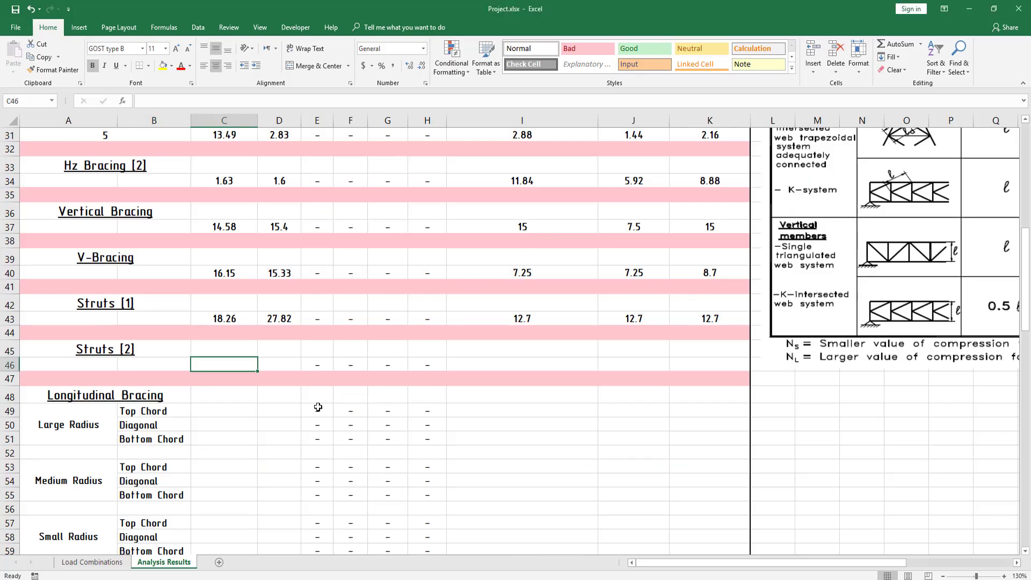
pyautogui.write('1.23')
pyautogui.press('Return')
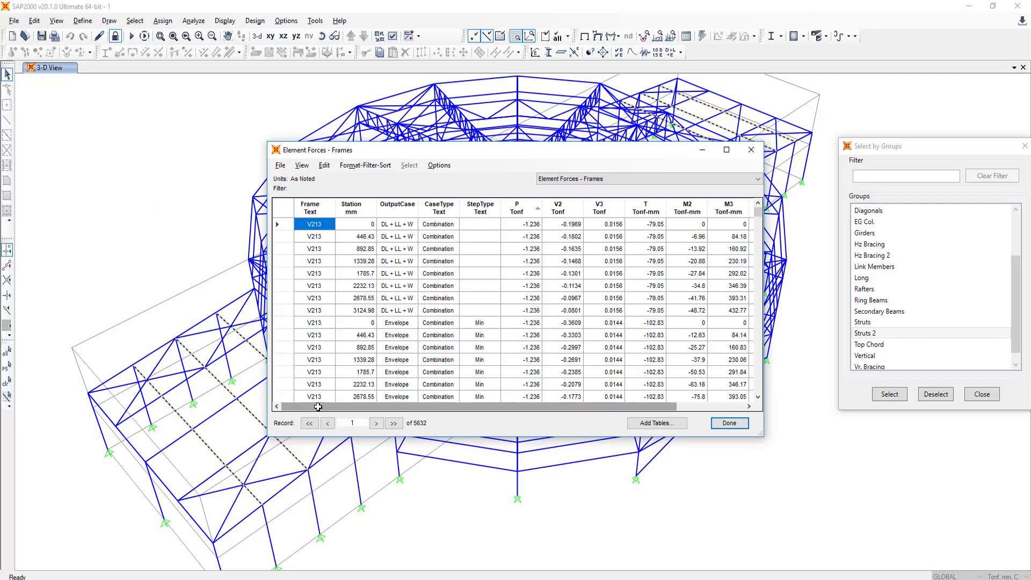
# Re-sort P, enter tension 1.11 in D46, and sort the SAP2000 forces by Station
pyautogui.click(519, 207)
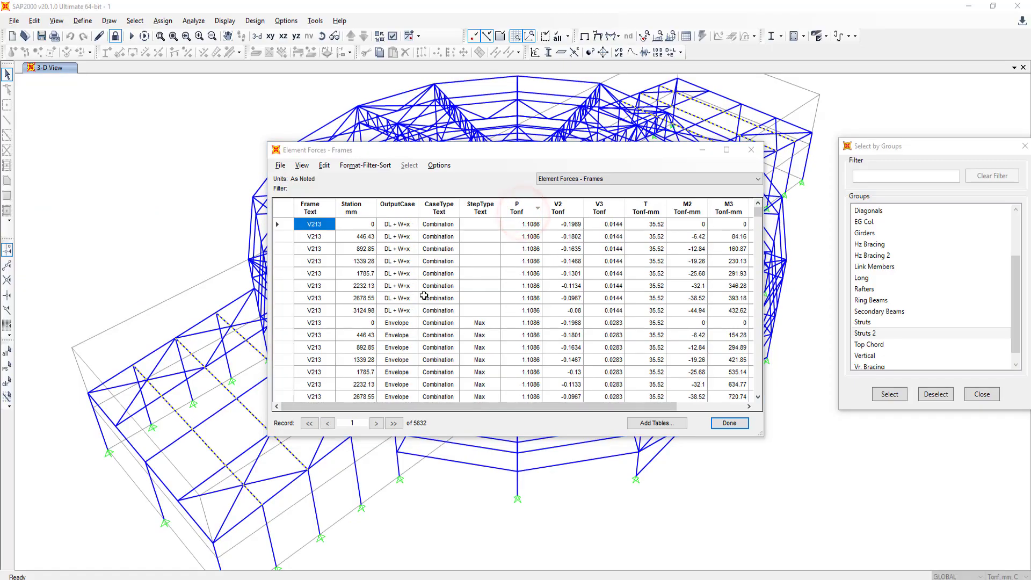
pyautogui.hotkey('alt', 'Tab')
pyautogui.click(287, 361)
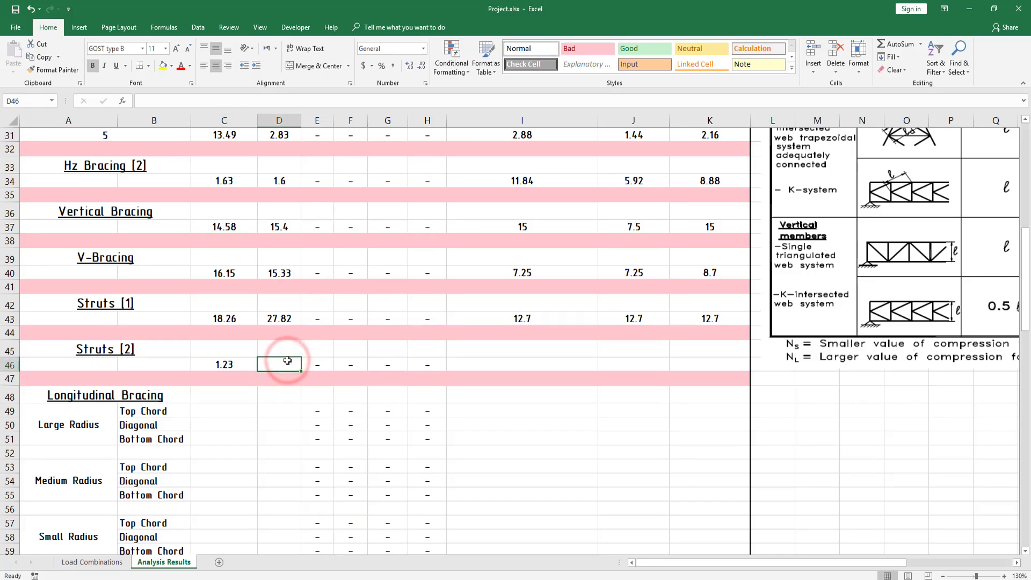
pyautogui.write('1.11')
pyautogui.press('Return')
pyautogui.hotkey('alt', 'Tab')
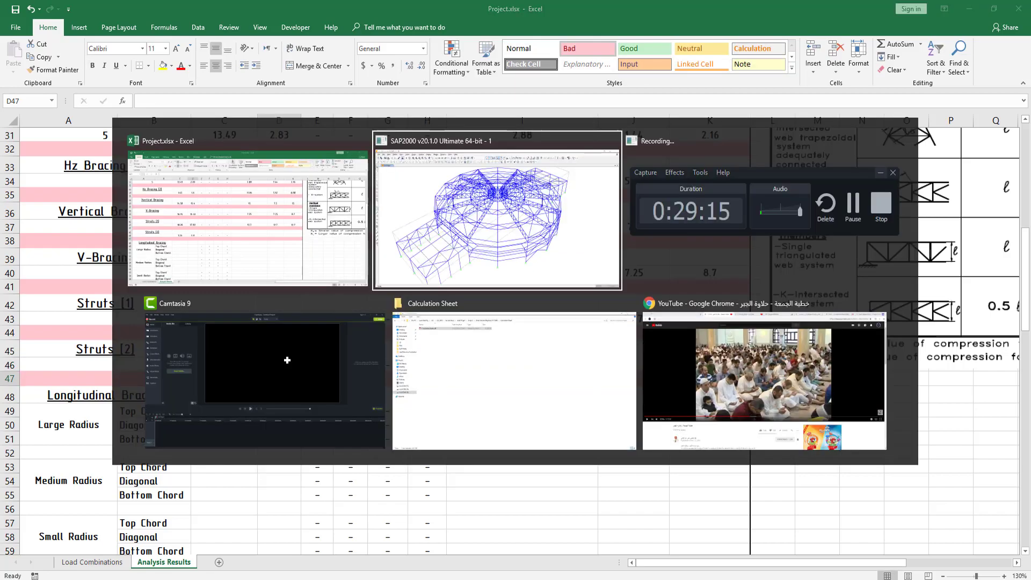
pyautogui.click(349, 211)
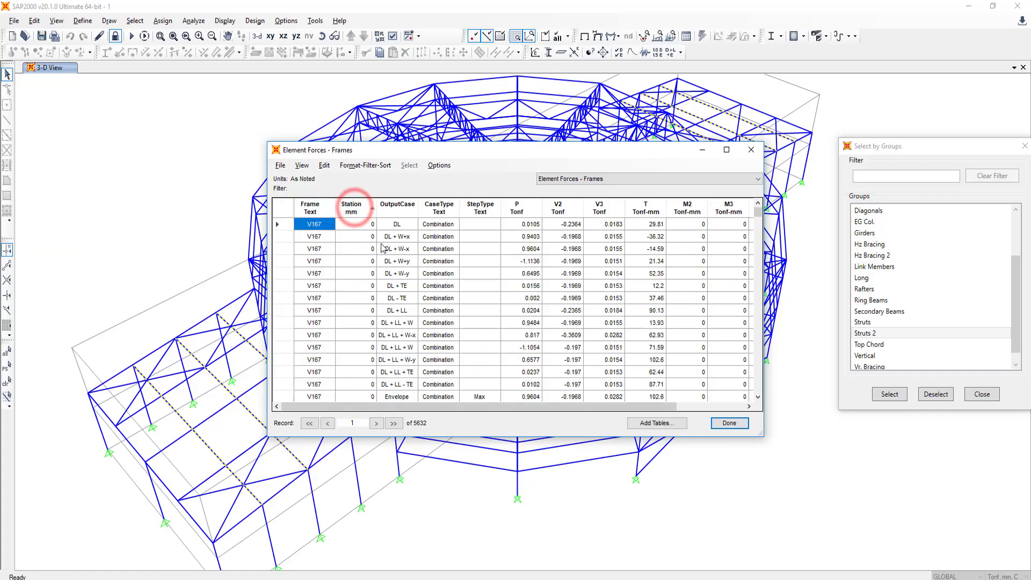
# Read the 6250 mm end station and enter Struts [2] member length 6.25 in I46
pyautogui.click(351, 211)
pyautogui.click(361, 224)
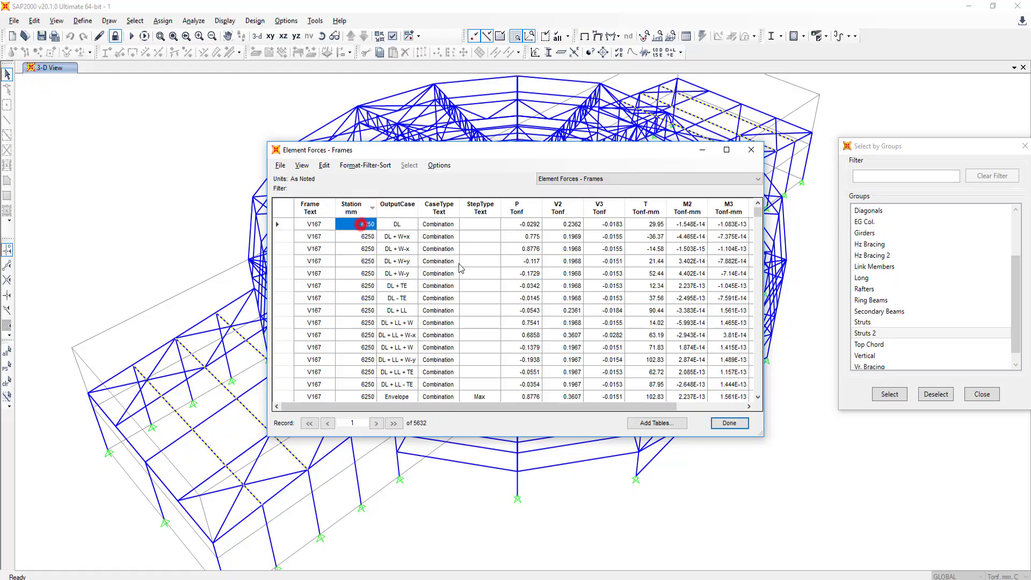
pyautogui.hotkey('alt', 'Tab')
pyautogui.click(495, 370)
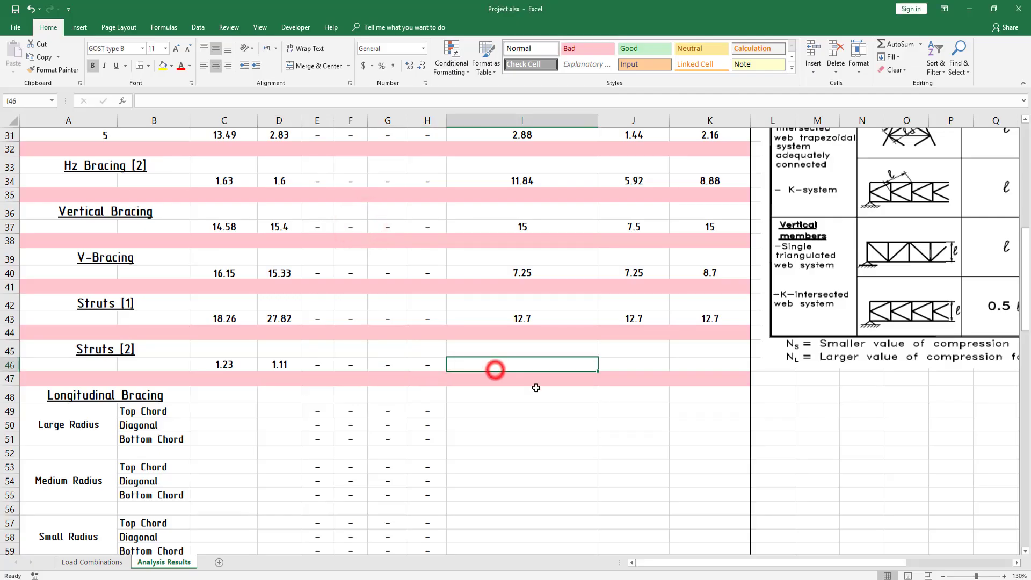
pyautogui.write('6.25')
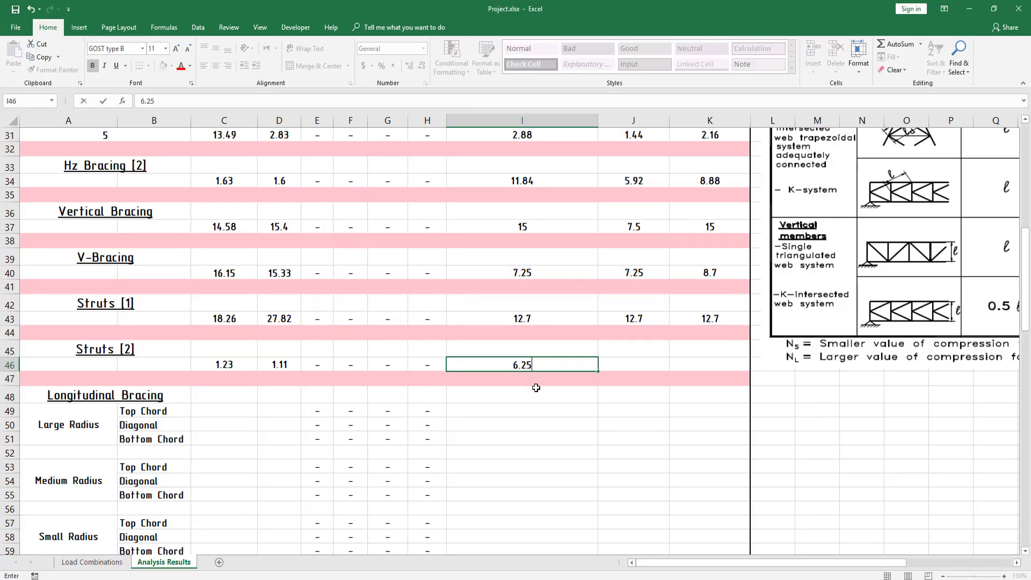
pyautogui.press('Return')
pyautogui.hotkey('alt', 'Tab')
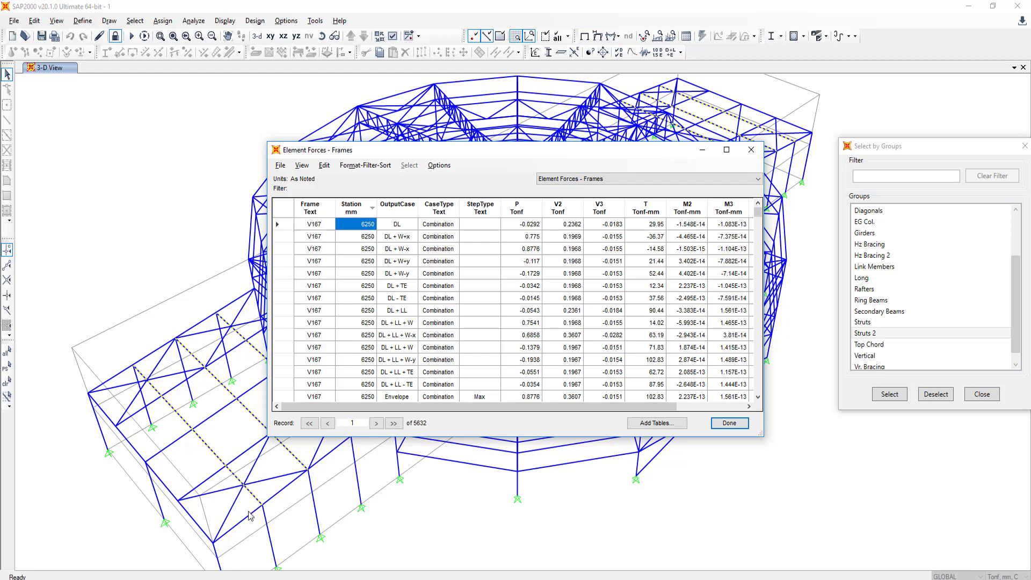
# Close the forces table and scroll Excel to review the Table (4.4) buckling length rules
pyautogui.click(750, 150)
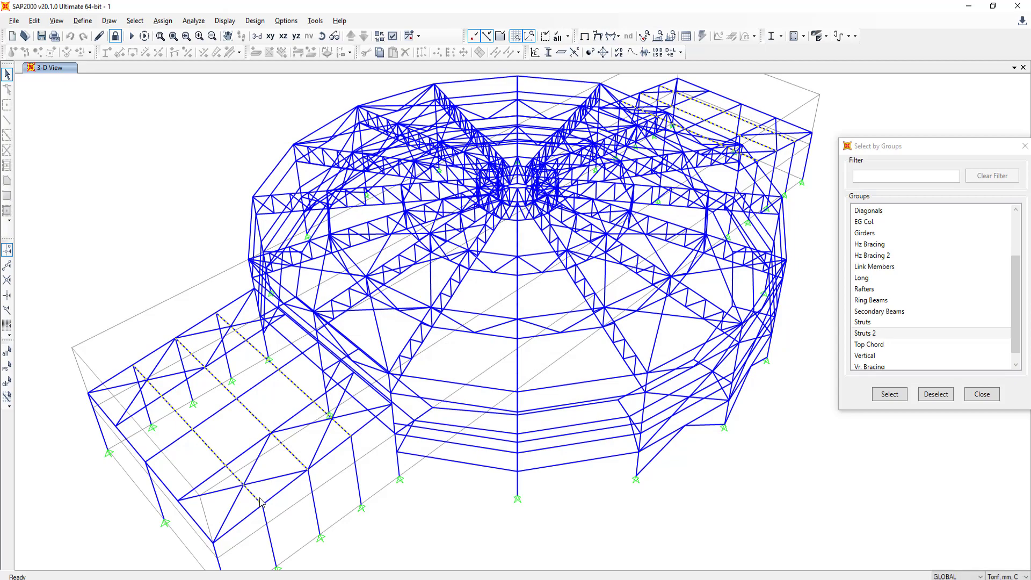
pyautogui.hotkey('alt', 'Tab')
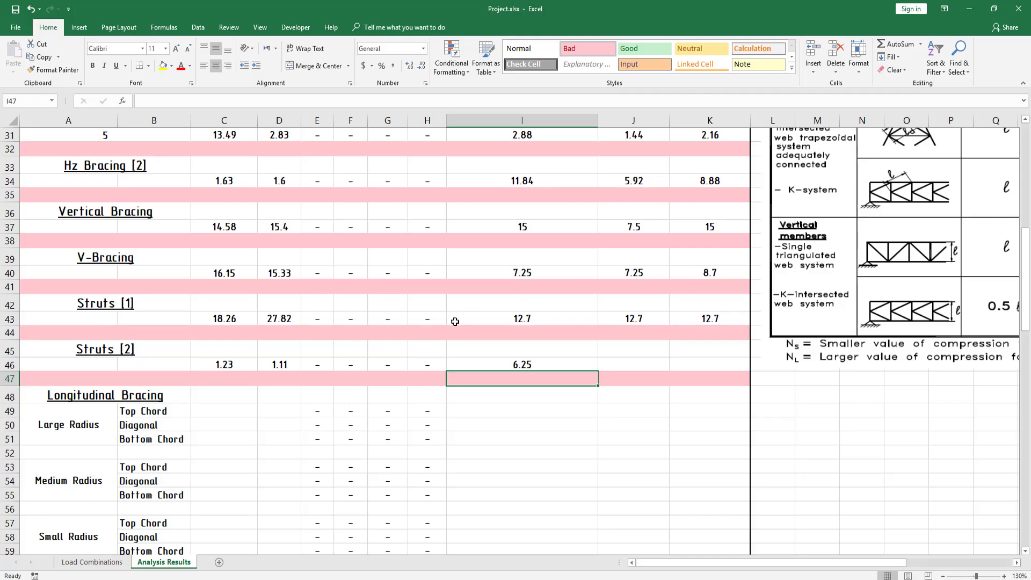
pyautogui.scroll(1, 716, 333)
pyautogui.scroll(4, 716, 333)
pyautogui.scroll(2, 716, 333)
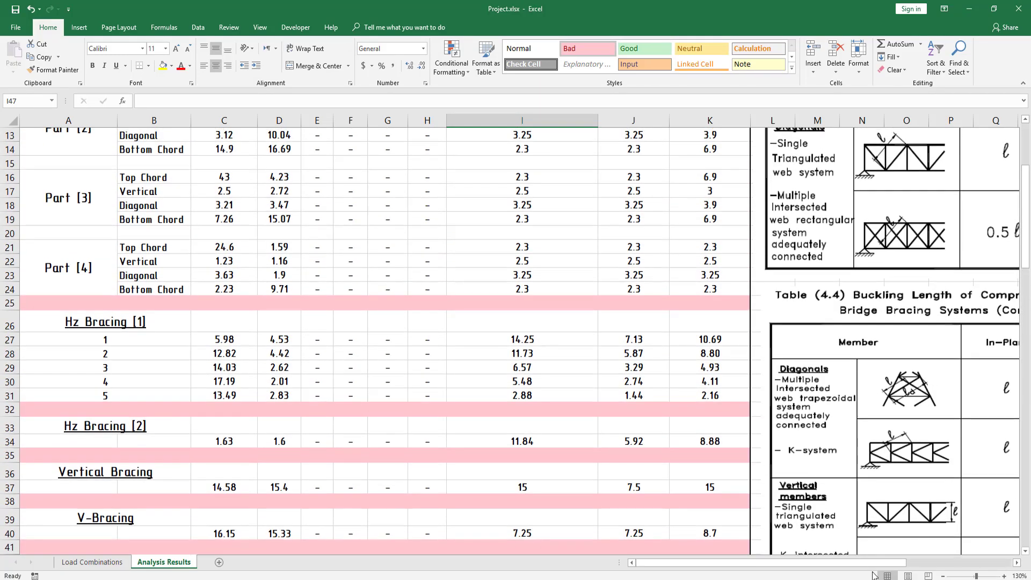
pyautogui.moveTo(866, 563); pyautogui.dragTo(907, 563)
pyautogui.scroll(3, 617, 337)
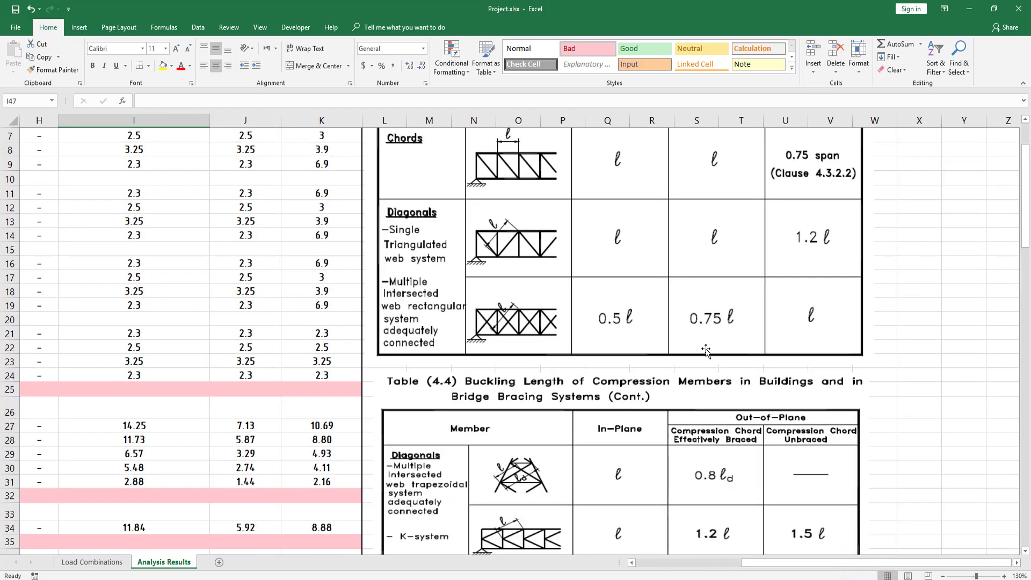
pyautogui.scroll(1, 618, 337)
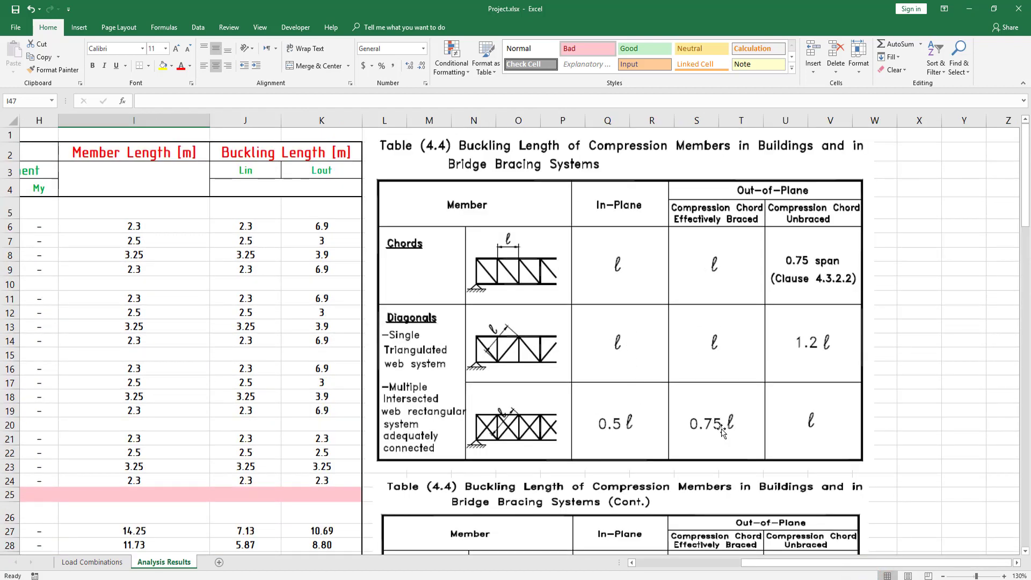
pyautogui.hotkey('alt', 'Tab')
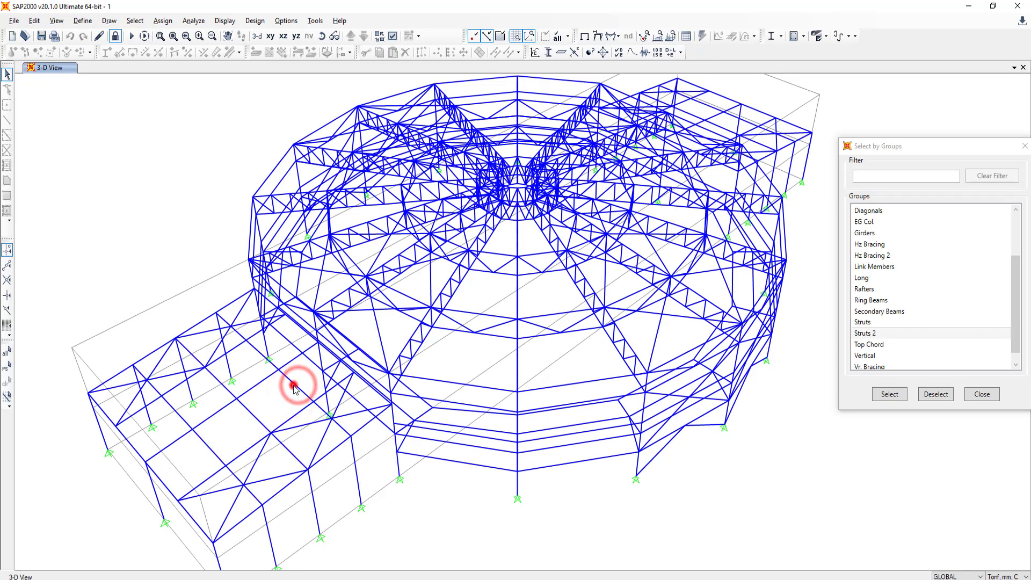
# Select a single frame member in the model's lower-left annex, then return to Excel
pyautogui.click(298, 390)
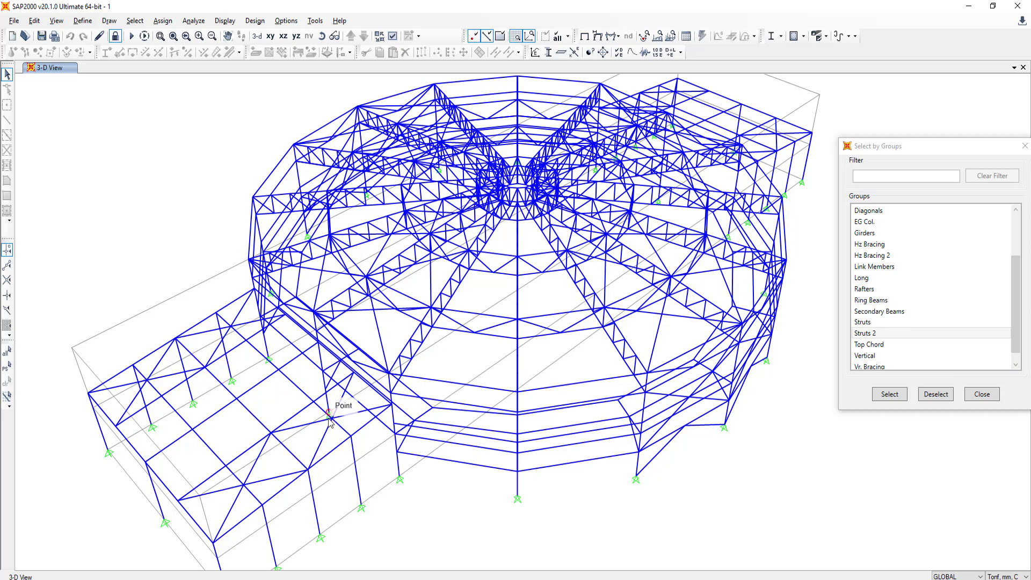
pyautogui.click(290, 386)
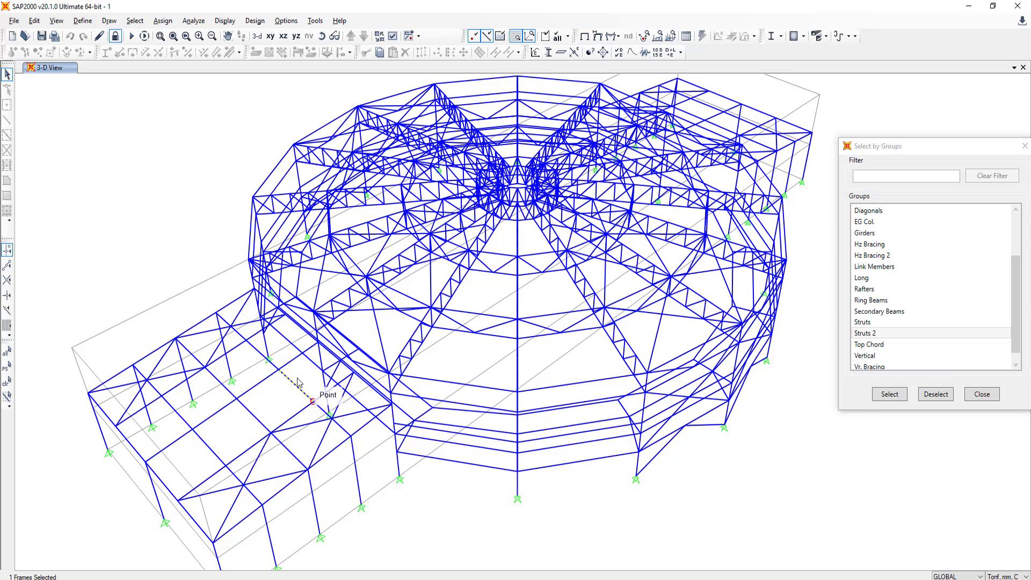
pyautogui.hotkey('alt', 'Tab')
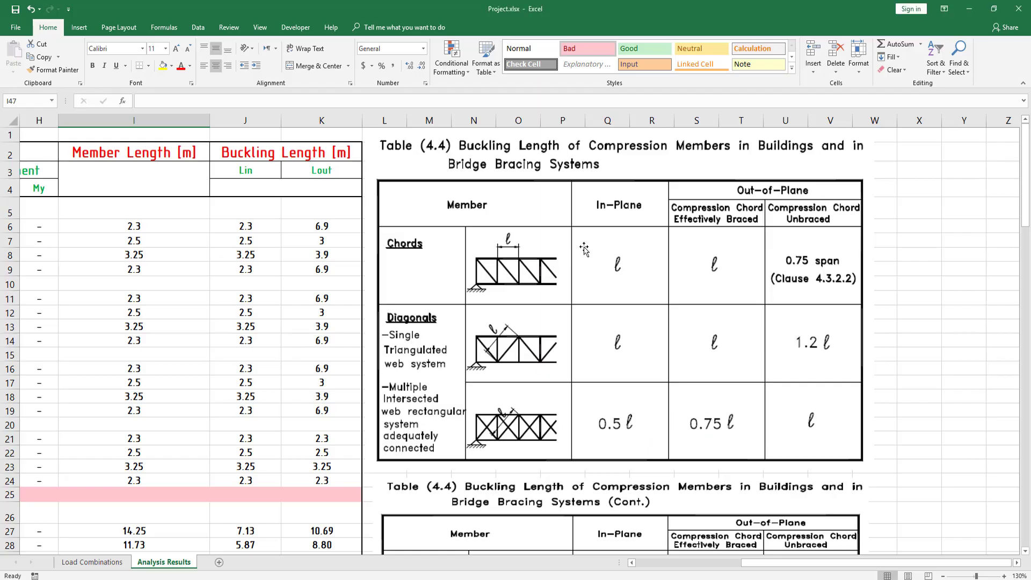
# Scroll back to the Struts [2] row and enter 6.25 as the Lin buckling length in J46
pyautogui.hotkey('alt', 'Tab')
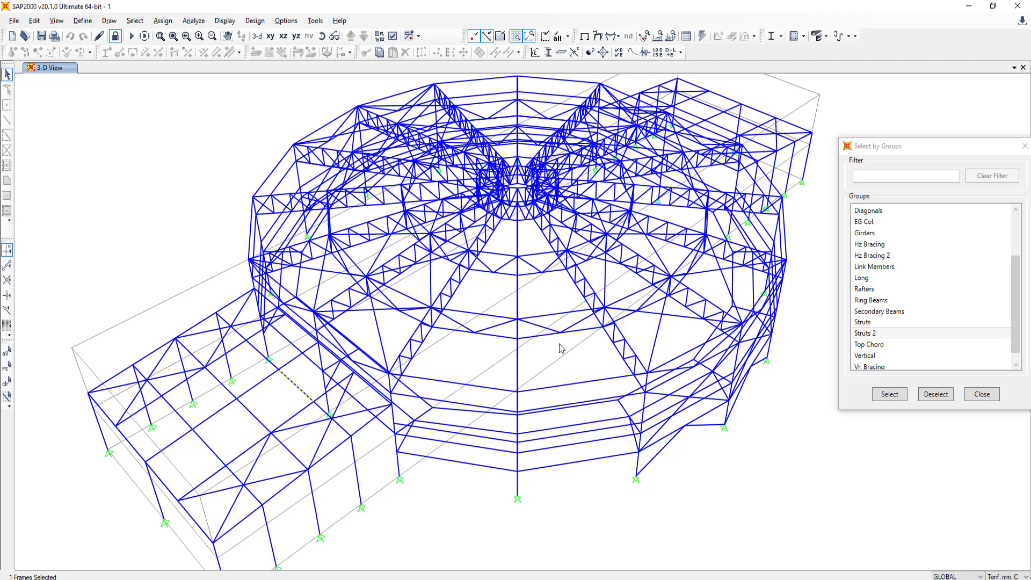
pyautogui.hotkey('alt', 'Tab')
pyautogui.scroll(-4, 514, 342)
pyautogui.scroll(-1, 514, 341)
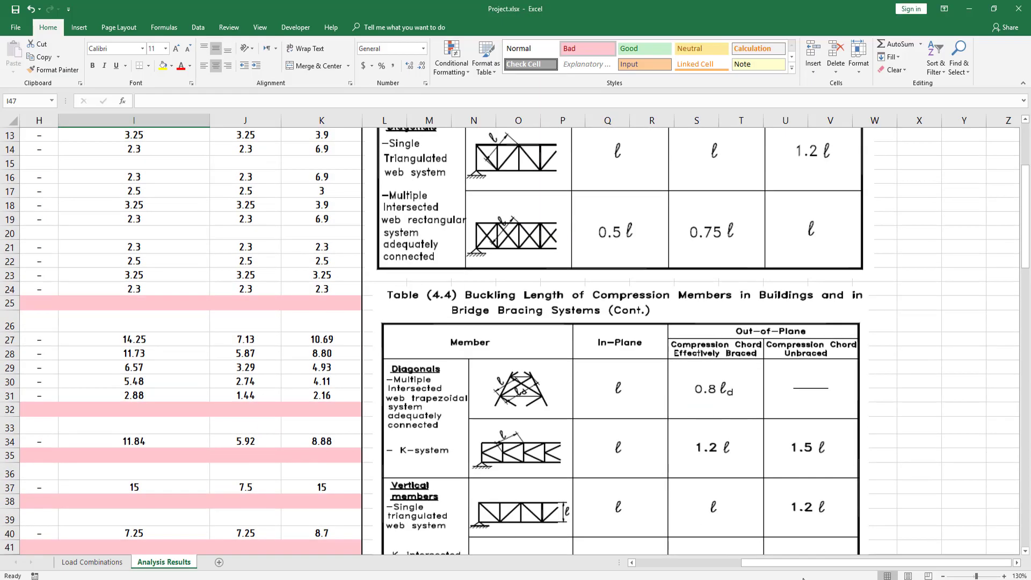
pyautogui.moveTo(783, 559); pyautogui.dragTo(692, 559)
pyautogui.scroll(-2, 369, 416)
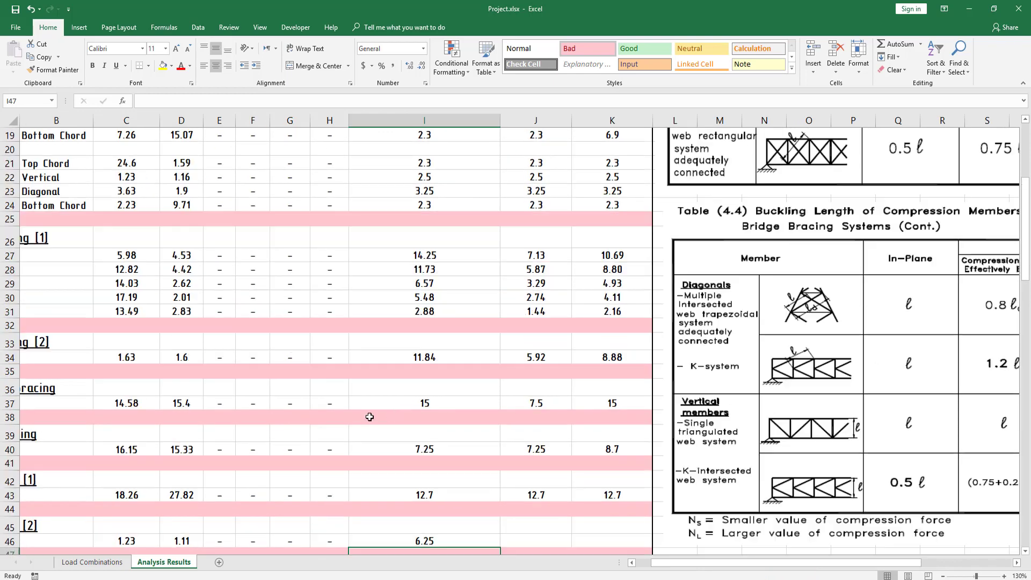
pyautogui.scroll(-3, 399, 419)
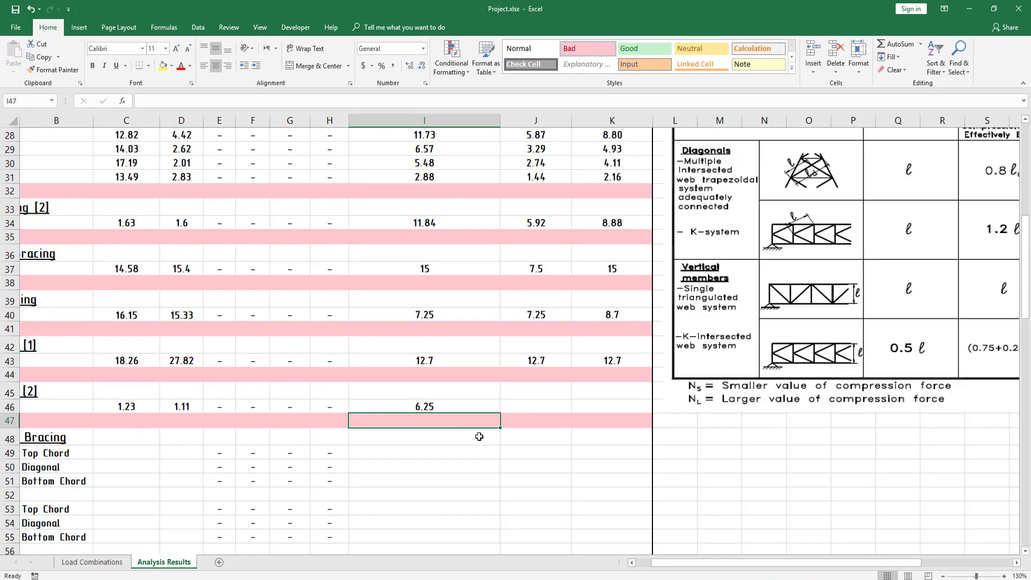
pyautogui.click(546, 402)
pyautogui.write('6.2')
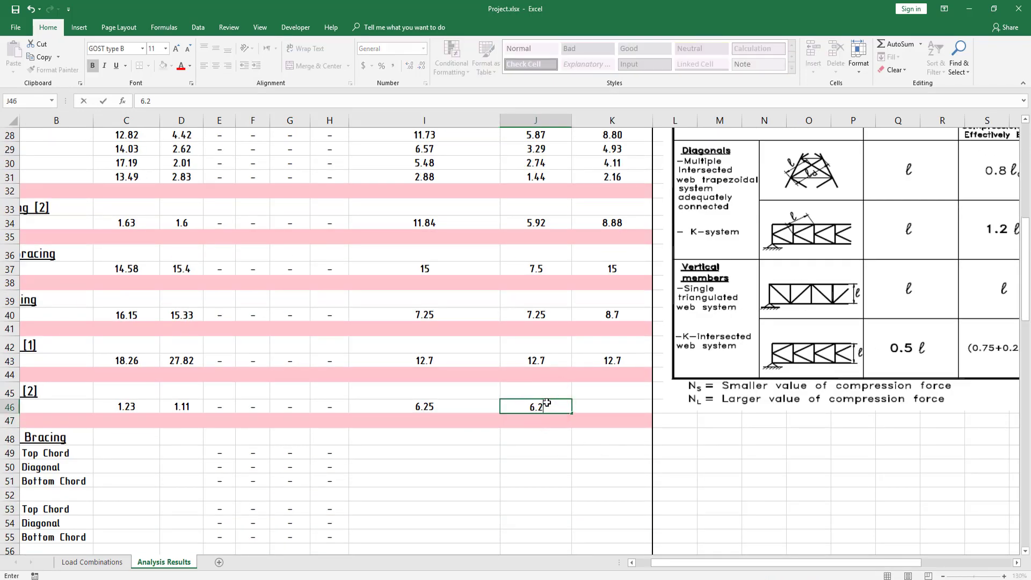
pyautogui.write('5')
pyautogui.press('Return')
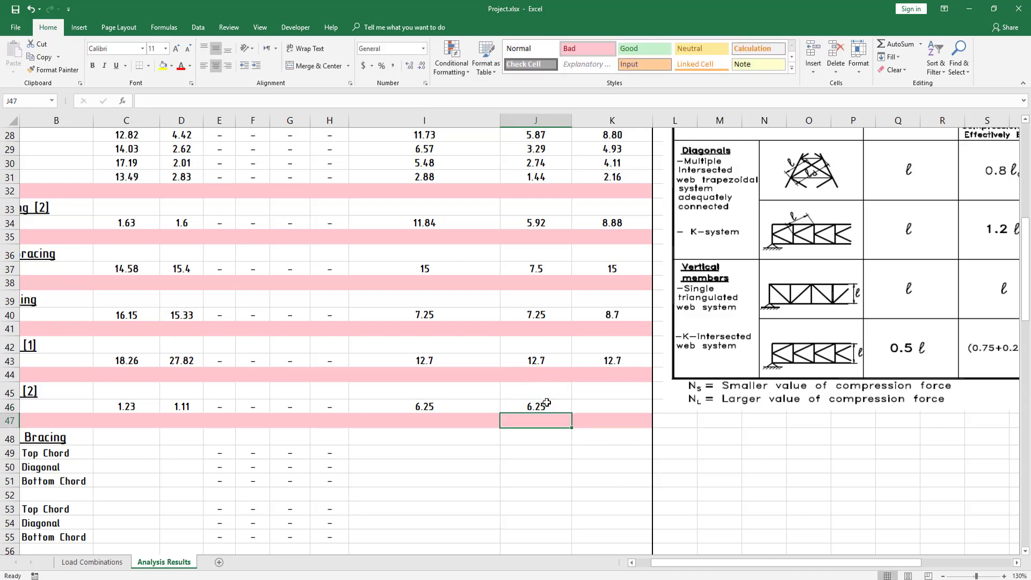
# Enter 6.25 as the Struts [2] Lout buckling length in K46
pyautogui.press('Right')
pyautogui.press('Up')
pyautogui.hotkey('alt', 'Tab')
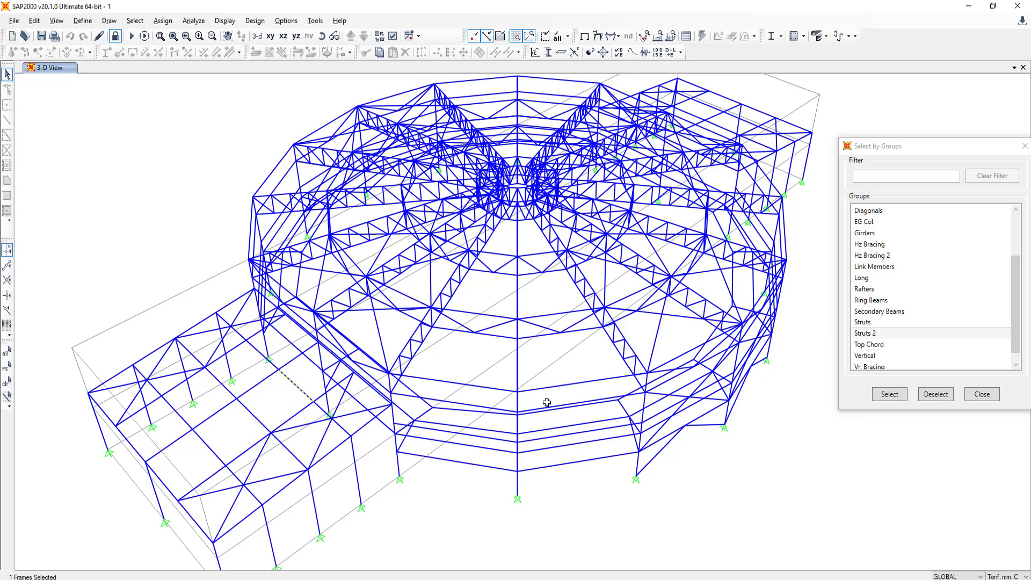
pyautogui.hotkey('alt', 'Tab')
pyautogui.write('6.25')
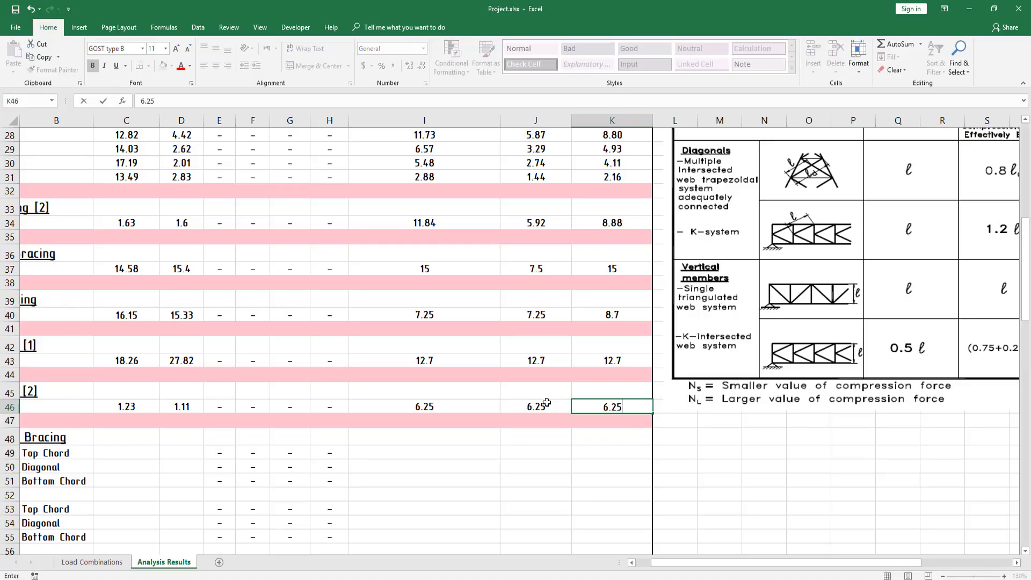
pyautogui.press('Return')
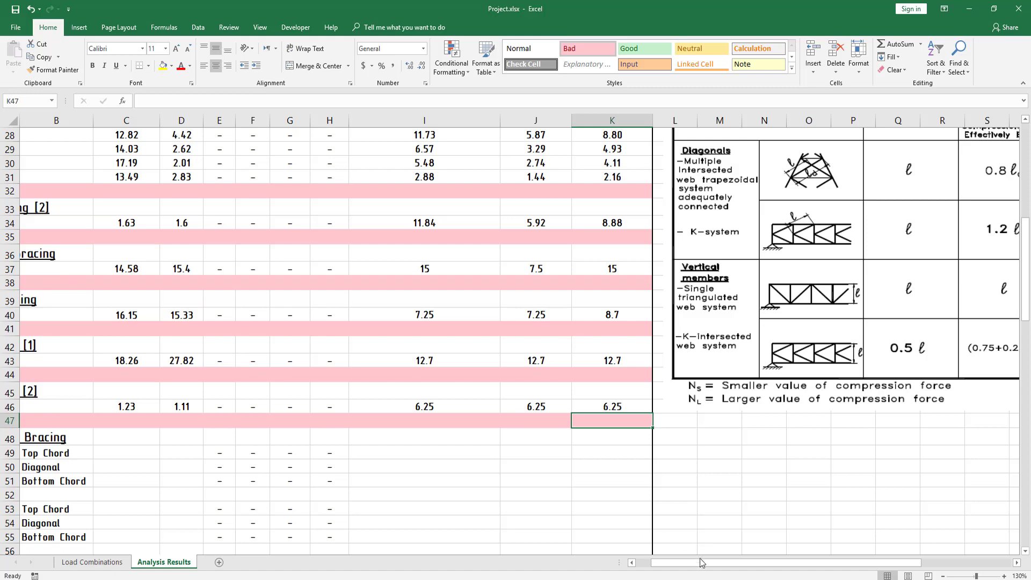
pyautogui.moveTo(698, 562); pyautogui.dragTo(683, 563)
pyautogui.click(552, 491)
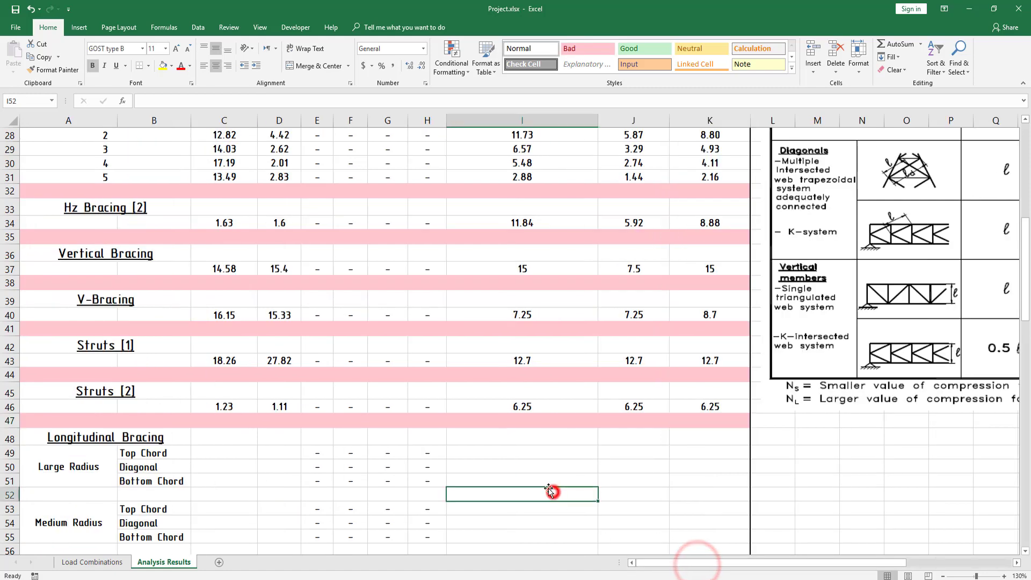
pyautogui.click(356, 450)
pyautogui.click(237, 453)
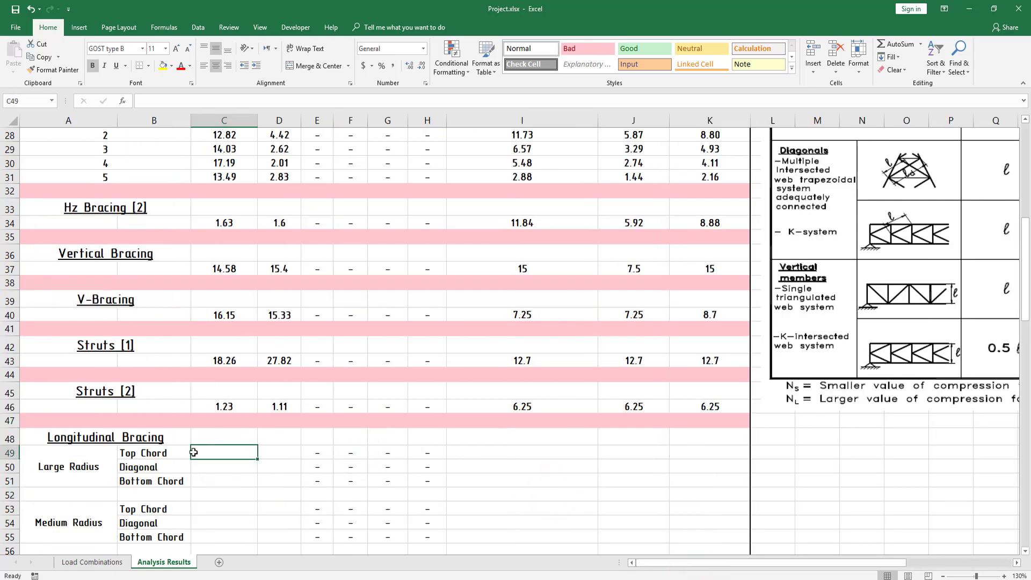
pyautogui.scroll(-2, 171, 469)
pyautogui.scroll(1, 195, 468)
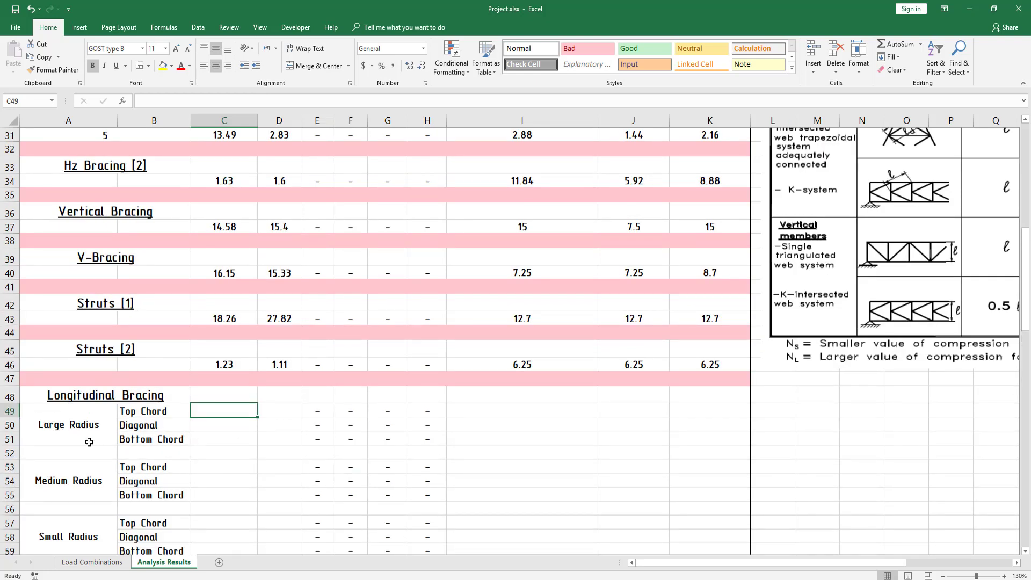
pyautogui.scroll(-1, 132, 391)
pyautogui.scroll(-1, 132, 394)
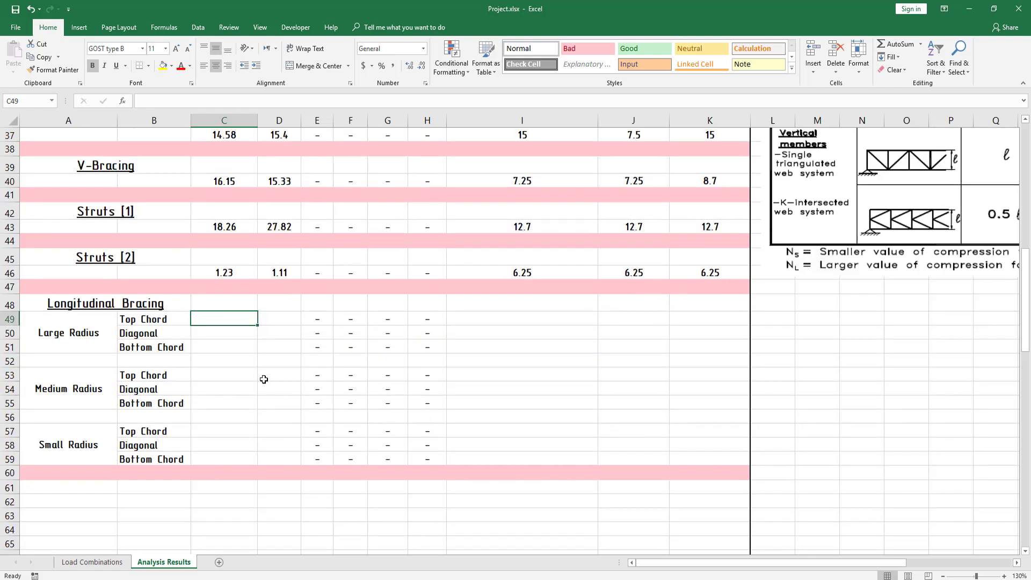
pyautogui.scroll(3, 378, 326)
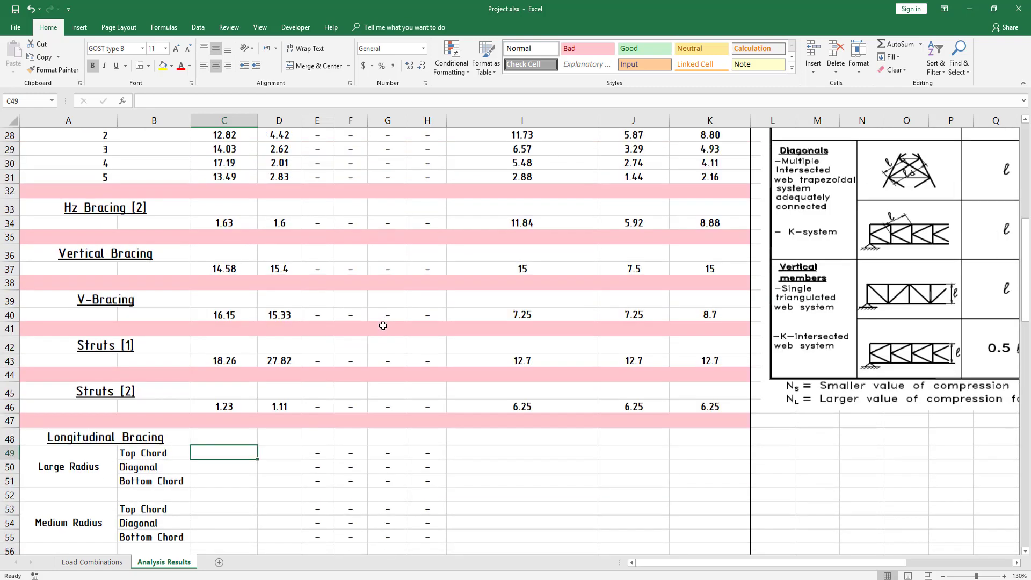
pyautogui.scroll(2, 482, 310)
pyautogui.scroll(2, 482, 310)
pyautogui.scroll(1, 482, 310)
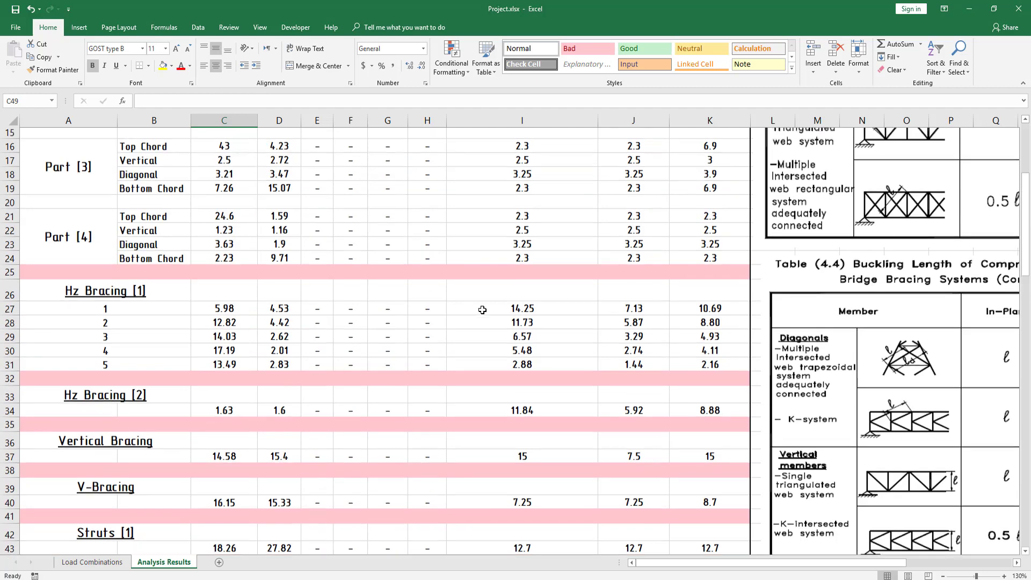
pyautogui.scroll(2, 482, 309)
pyautogui.scroll(-6, 422, 331)
pyautogui.scroll(-2, 357, 350)
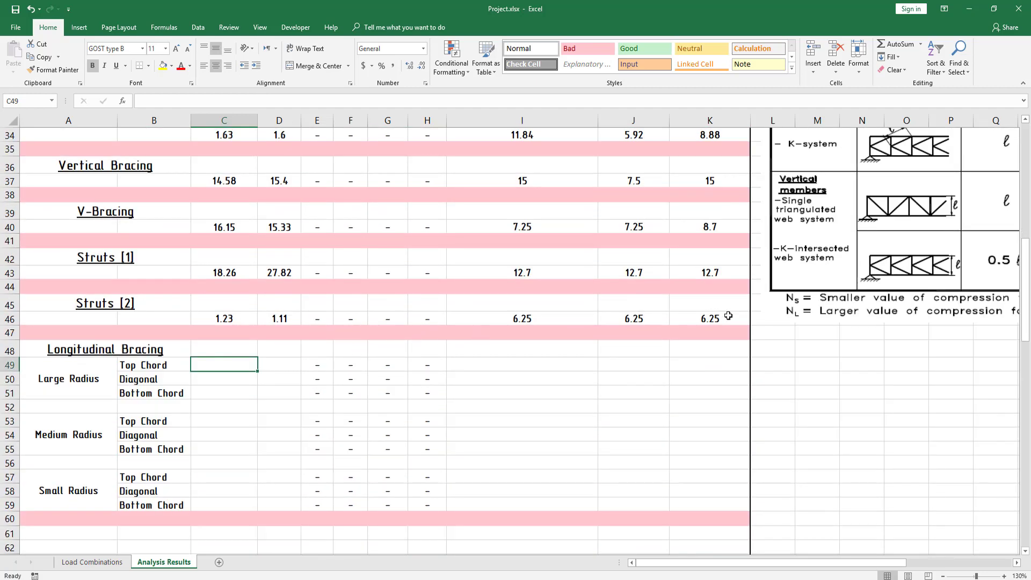
pyautogui.moveTo(728, 316)
pyautogui.mouseDown()
pyautogui.moveTo(1, 52)
pyautogui.moveTo(39, 206)
pyautogui.mouseUp()
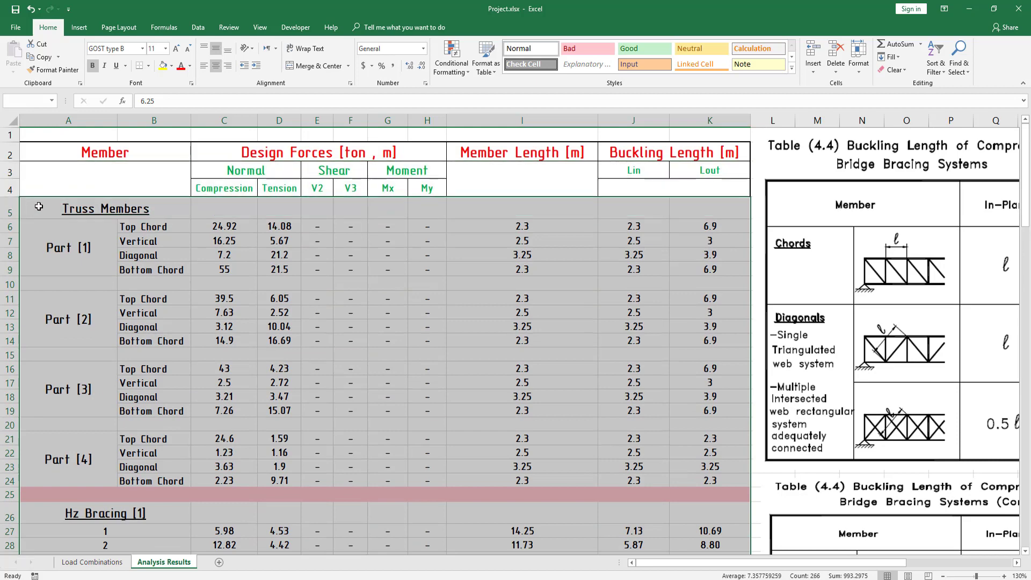
pyautogui.scroll(-1, 39, 207)
pyautogui.click(123, 160)
pyautogui.scroll(-1, 125, 255)
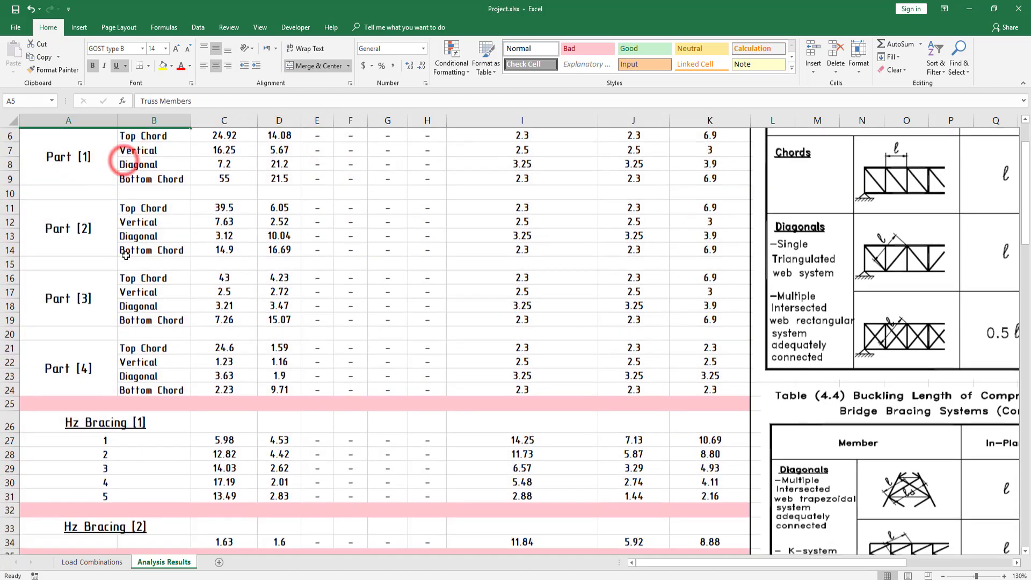
pyautogui.scroll(-2, 125, 256)
pyautogui.click(112, 322)
pyautogui.scroll(-1, 151, 394)
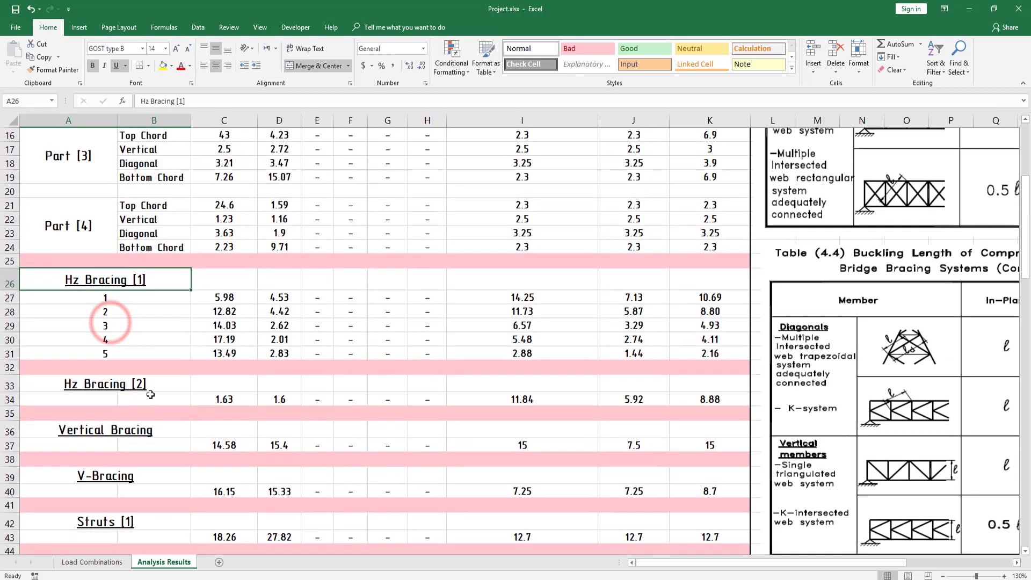
pyautogui.click(134, 387)
pyautogui.scroll(-2, 153, 391)
pyautogui.click(123, 344)
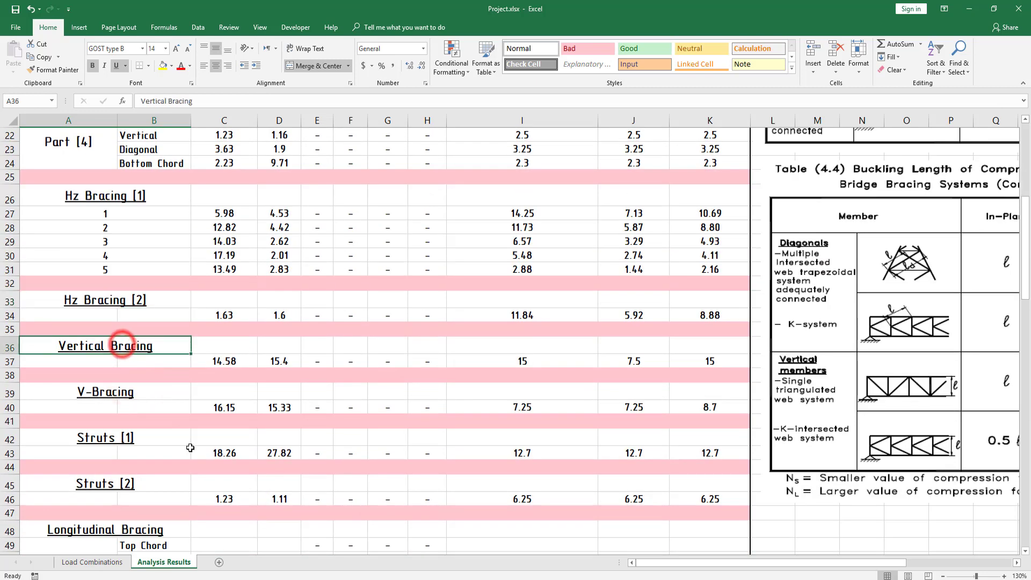
pyautogui.scroll(-1, 161, 408)
pyautogui.click(122, 349)
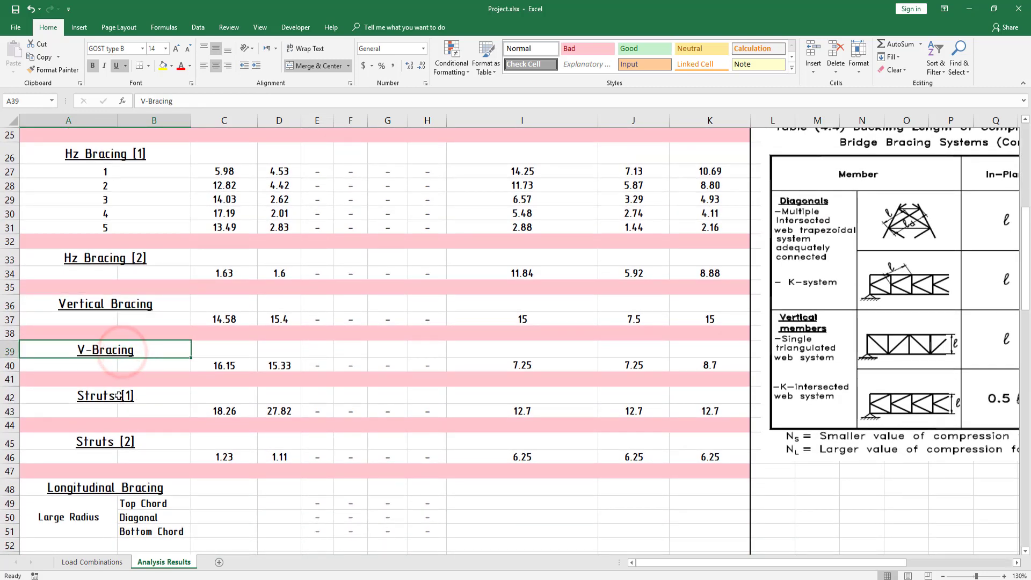
pyautogui.click(119, 396)
pyautogui.click(135, 441)
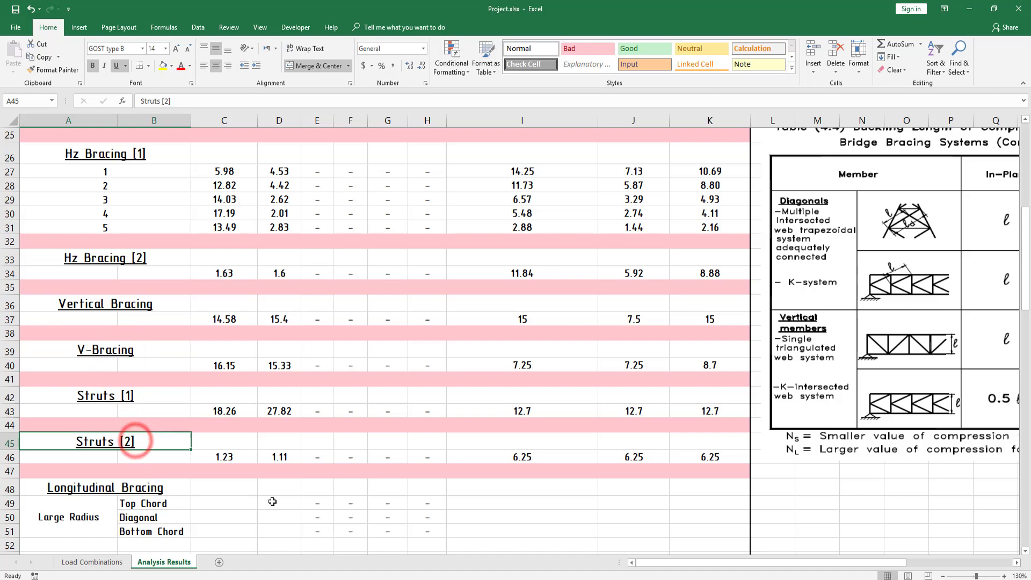
pyautogui.scroll(-2, 272, 501)
pyautogui.click(137, 409)
pyautogui.scroll(-3, 224, 461)
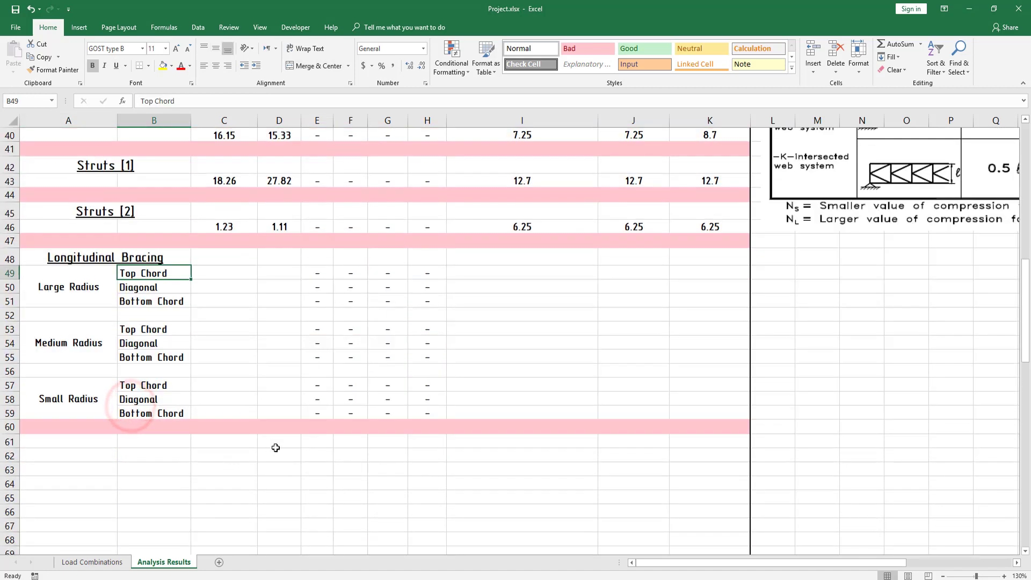
pyautogui.scroll(3, 569, 365)
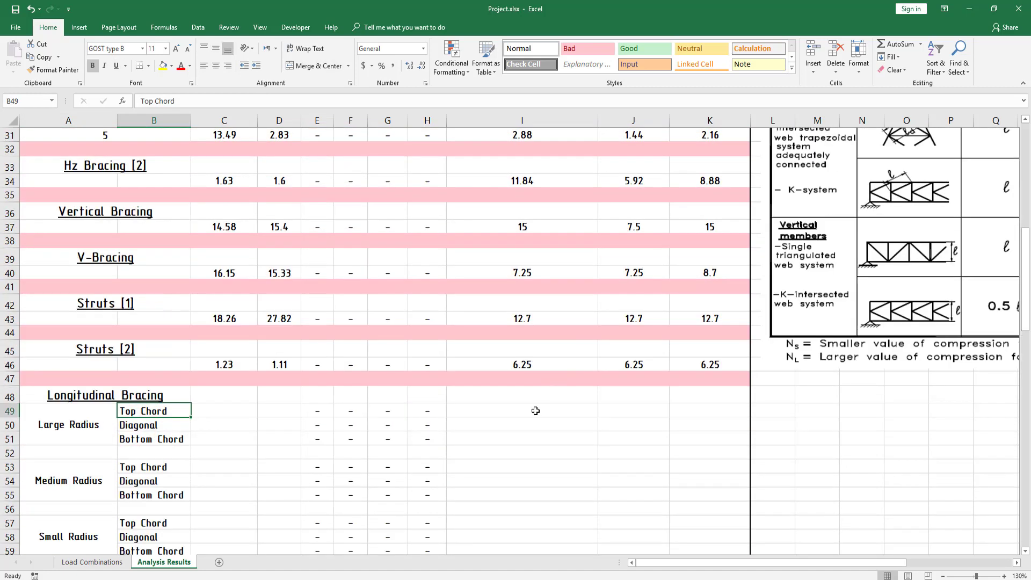
pyautogui.scroll(5, 548, 408)
pyautogui.scroll(5, 564, 403)
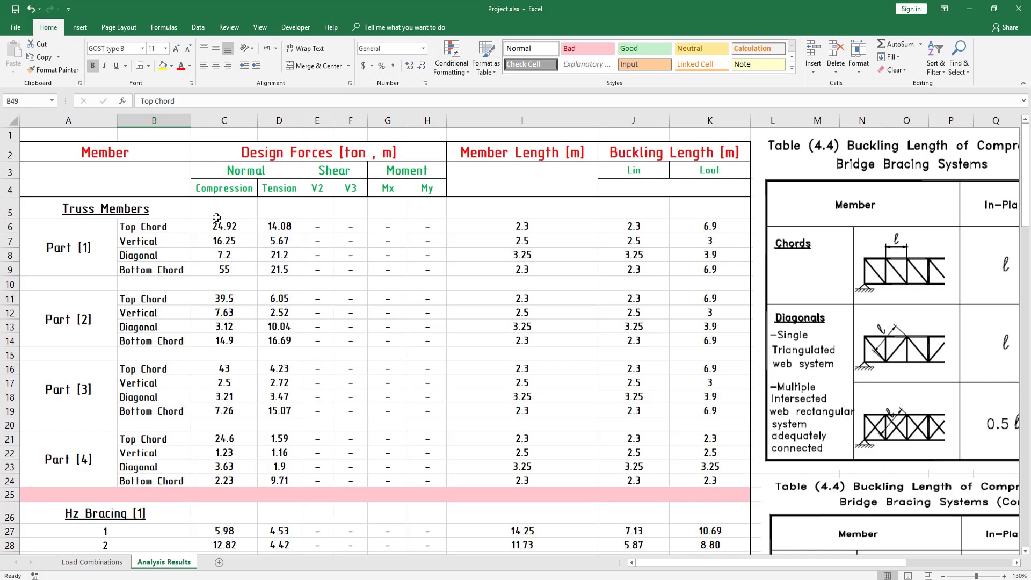
pyautogui.moveTo(222, 228); pyautogui.dragTo(279, 228)
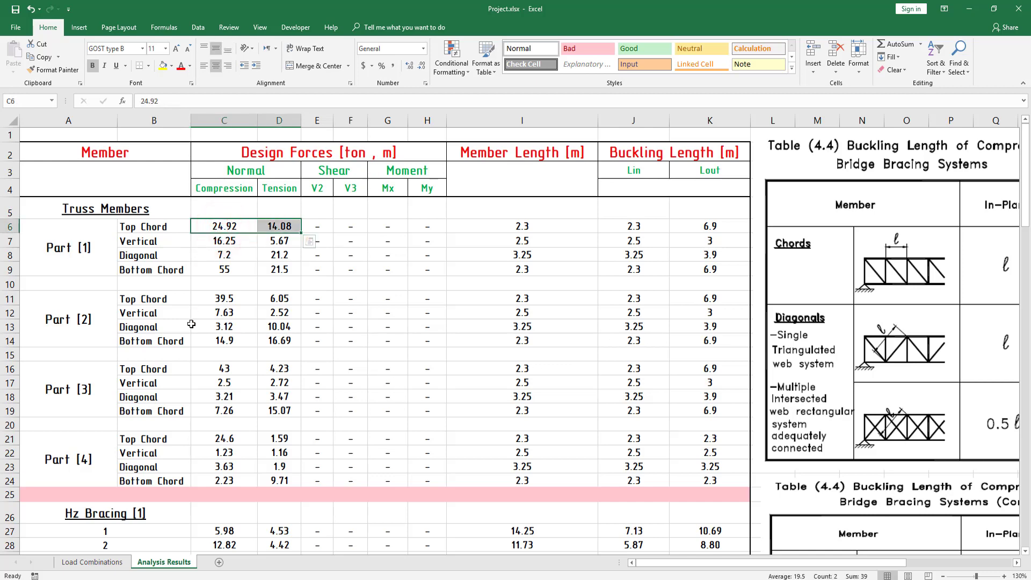
pyautogui.scroll(-5, 224, 444)
pyautogui.scroll(4, 510, 357)
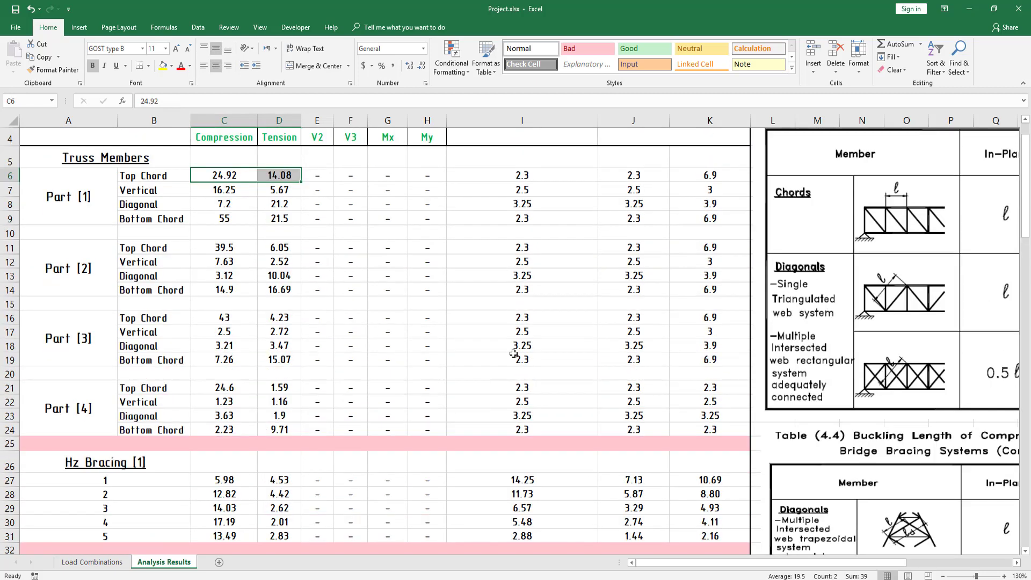
pyautogui.scroll(1, 542, 305)
pyautogui.click(575, 283)
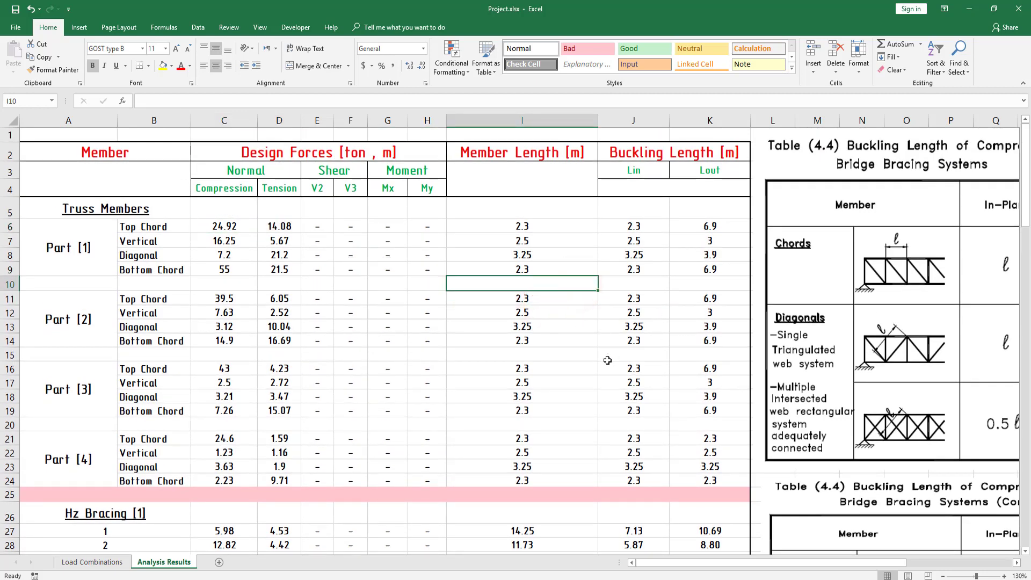
pyautogui.scroll(-2, 608, 361)
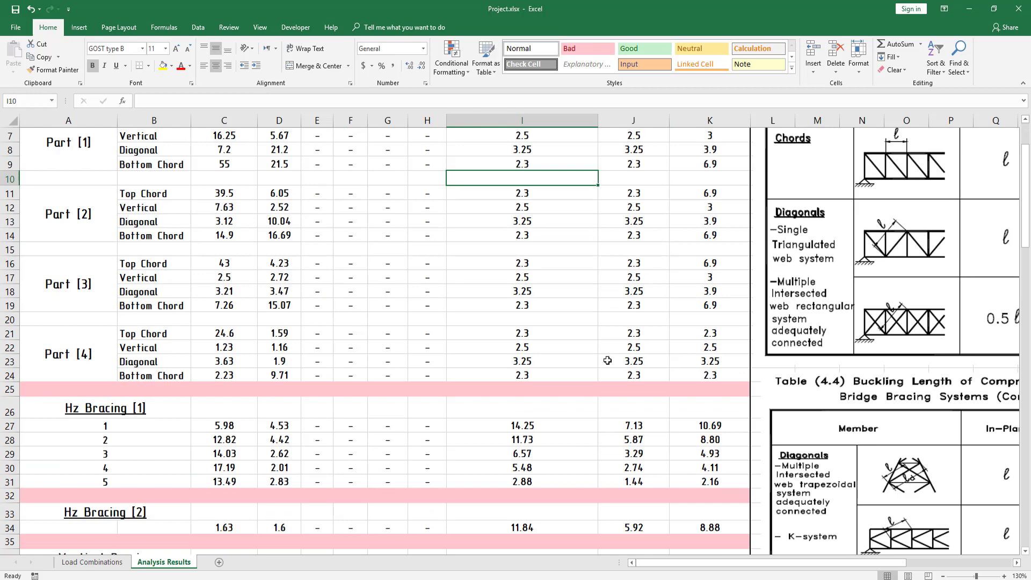
pyautogui.scroll(-2, 607, 361)
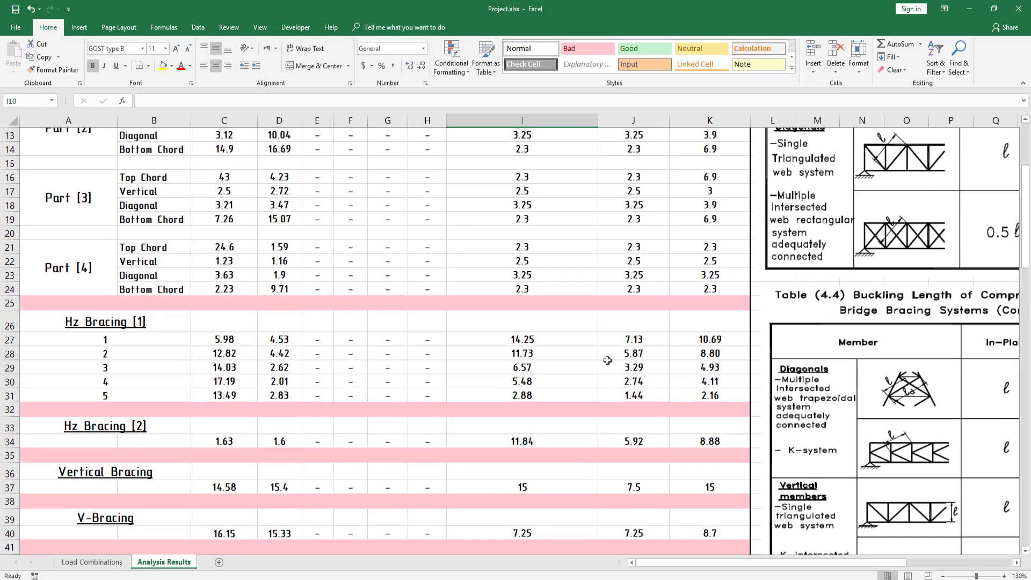